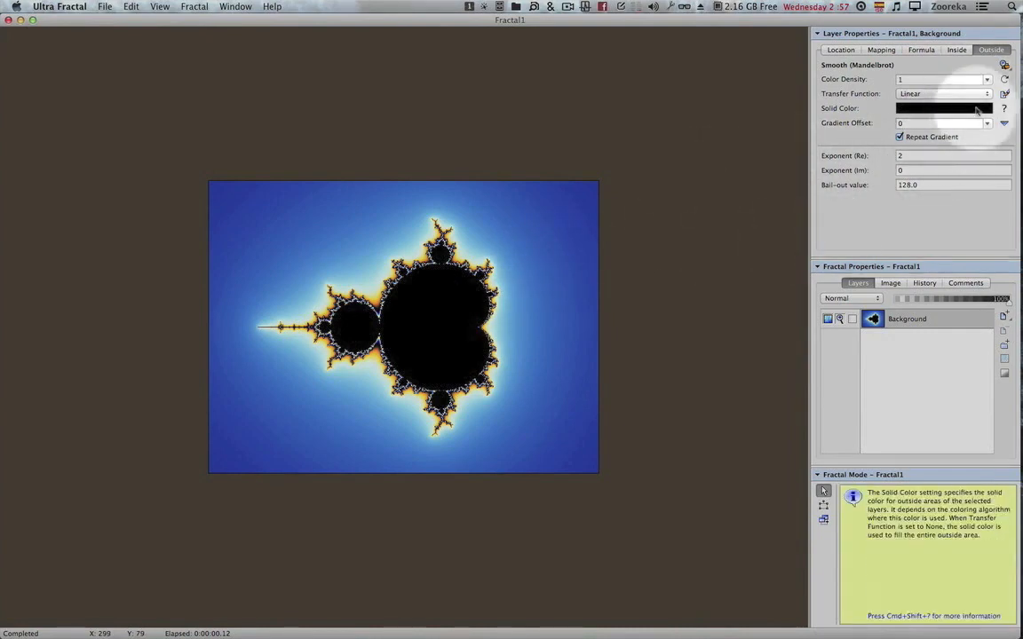
Step: Load the Doodads outside coloring from ldm.ucl in My Formulae and turn off Repeat Gradient
click(1004, 67)
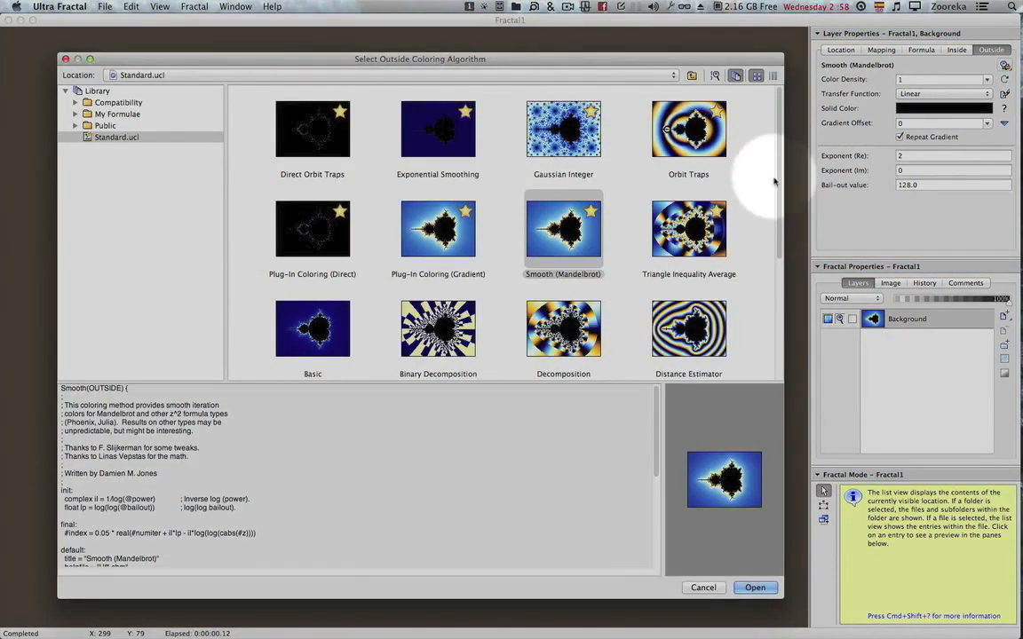
click(76, 115)
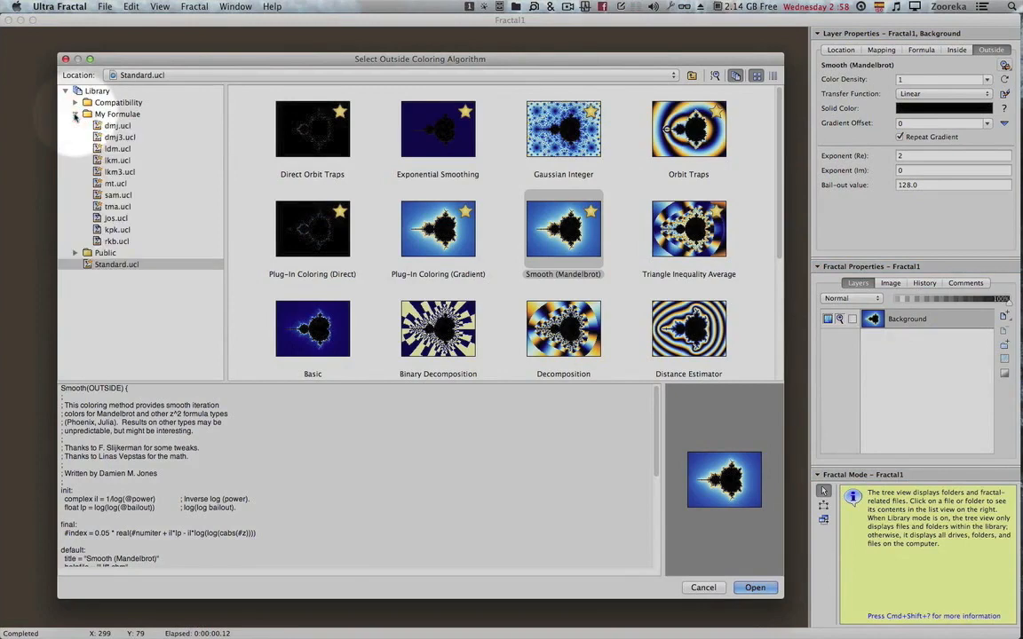
click(118, 149)
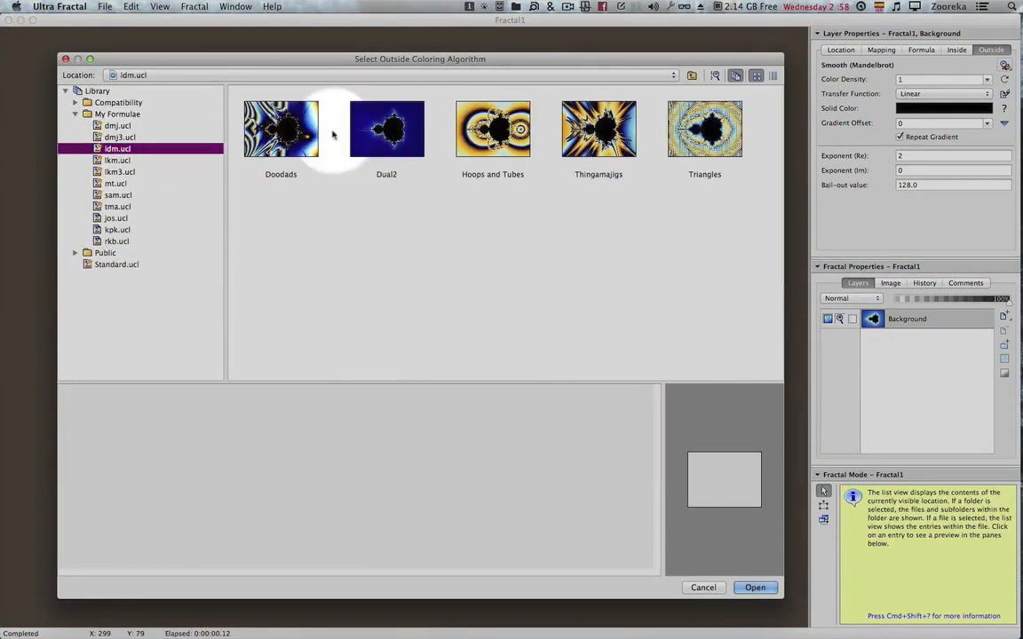
click(292, 122)
double_click(300, 130)
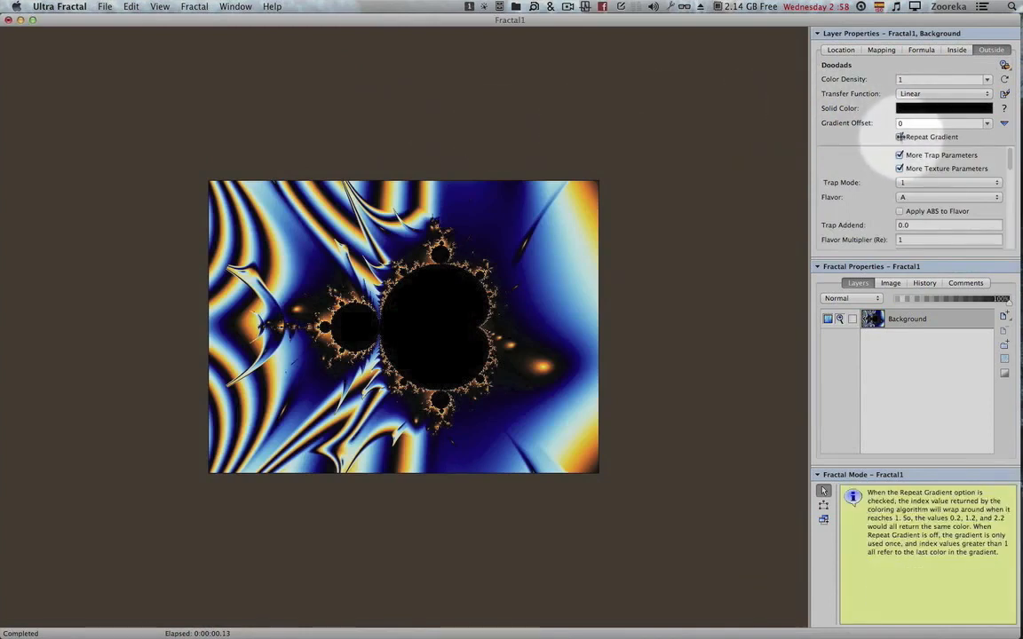
click(901, 137)
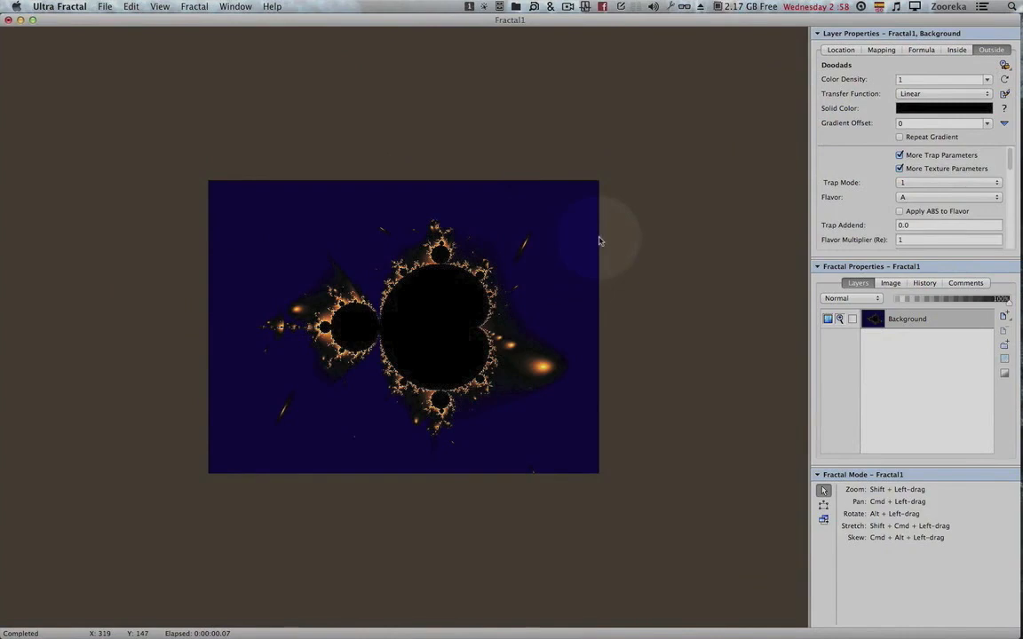
Step: Preview Julia sets in a detached, enlarged Fractal Mode window and switch to the Julia at the Mandelbrot's upper bulb
key(F7)
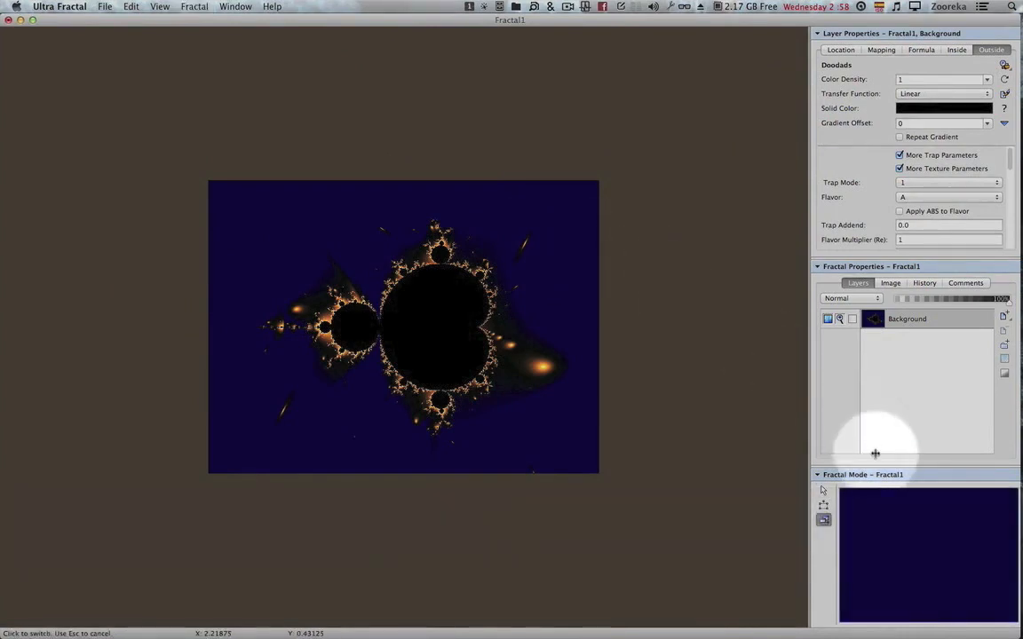
drag(888, 472, 682, 99)
click(611, 136)
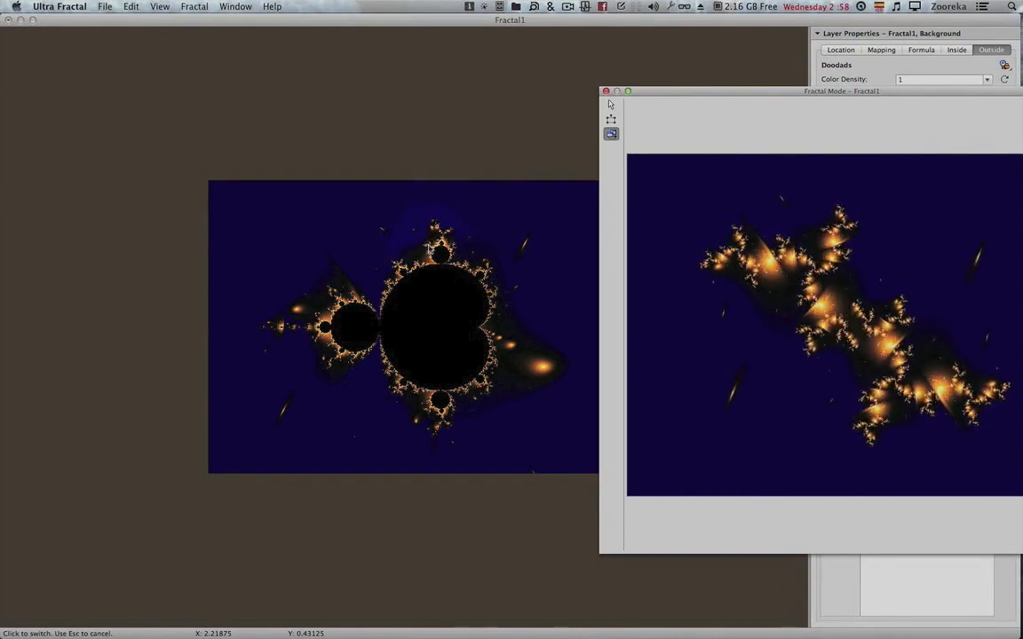
click(429, 247)
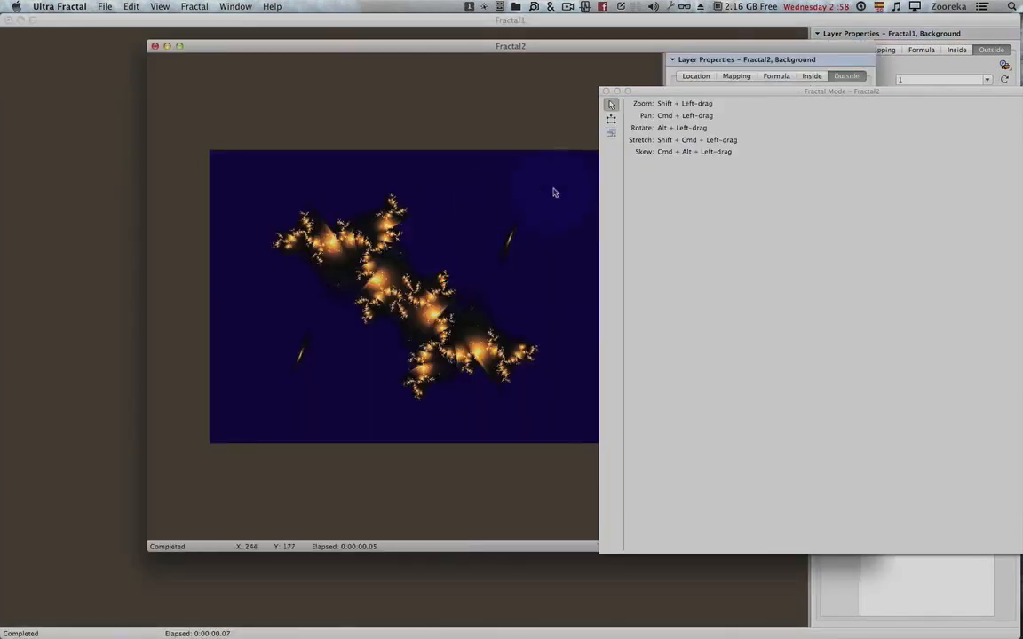
Step: Close Fractal1 without saving its changes and enlarge the Fractal2 window to fill the screen
click(606, 92)
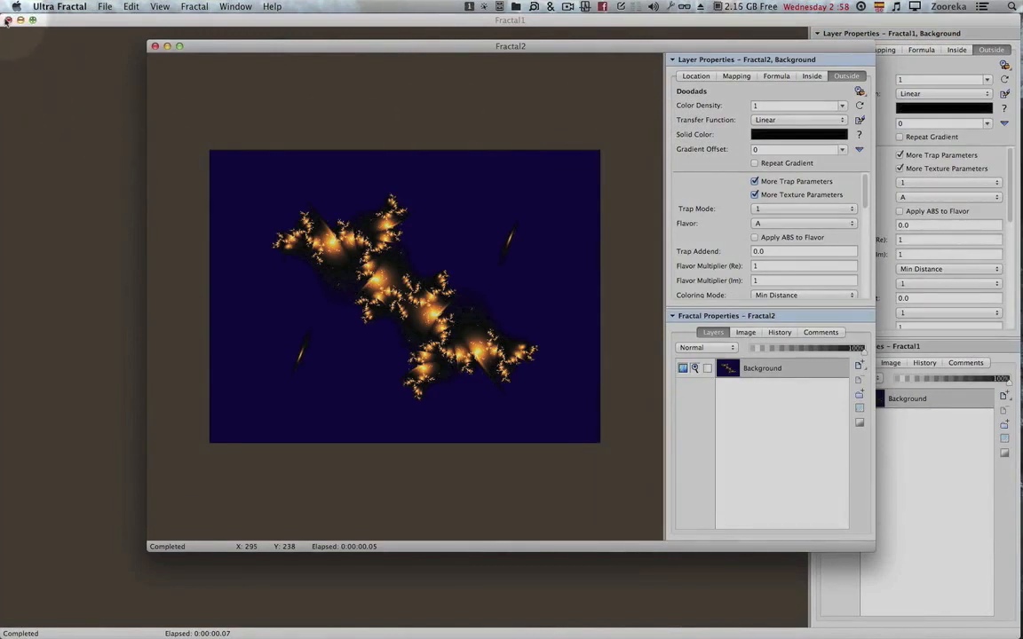
click(6, 19)
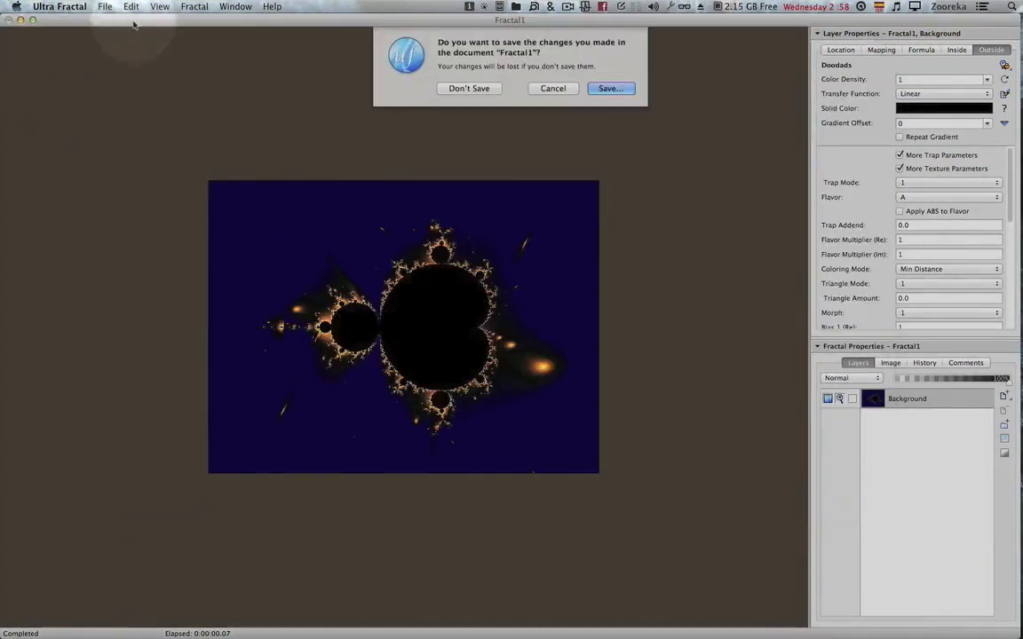
click(491, 88)
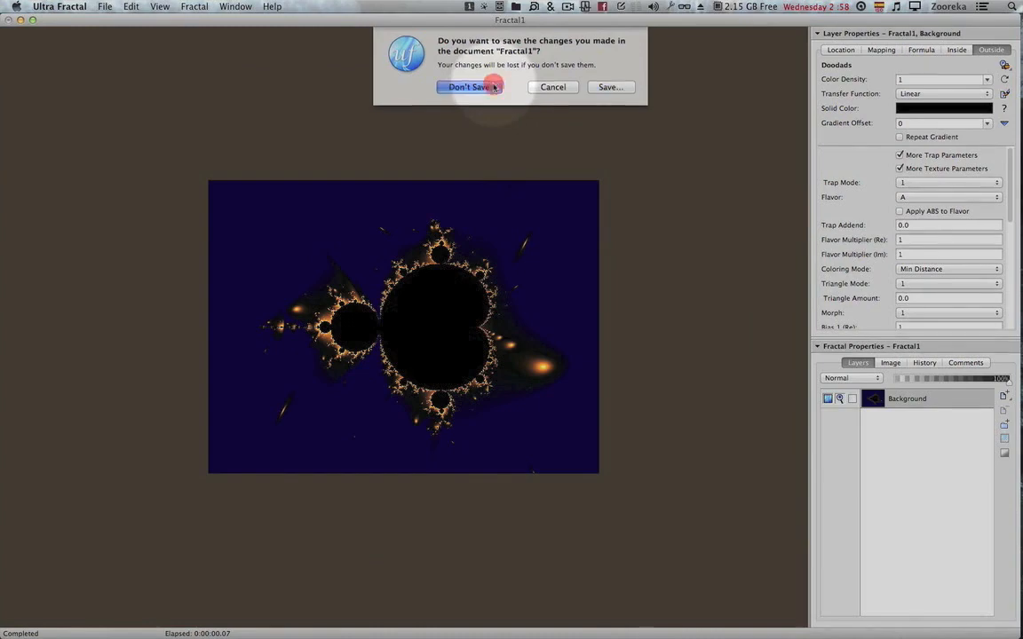
click(180, 46)
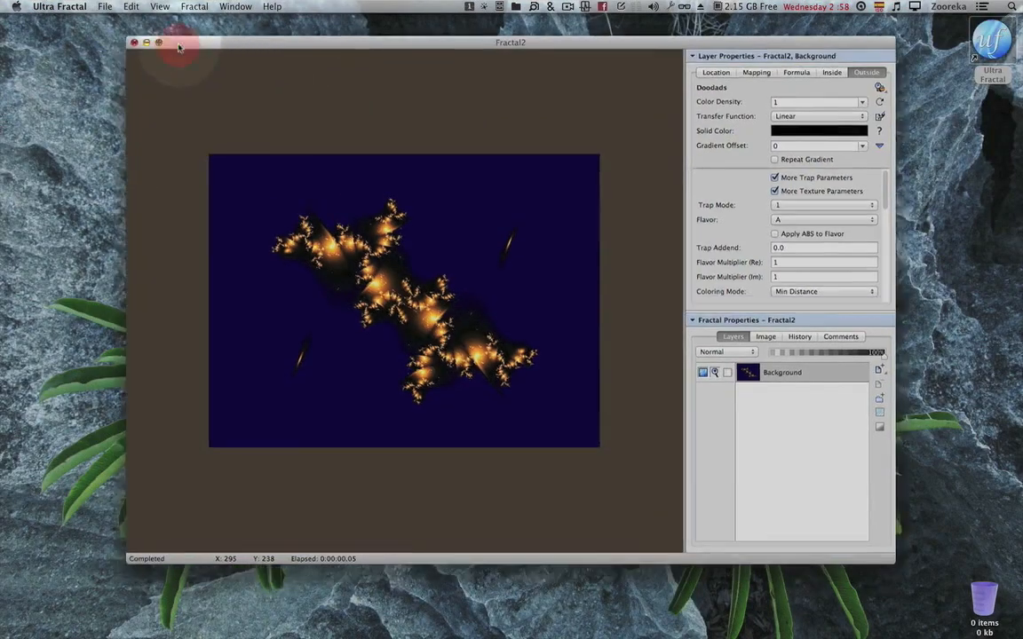
Step: Show the Fractal Mode tool window docked beneath Fractal Properties and detach Layer Properties as a floating window
click(235, 7)
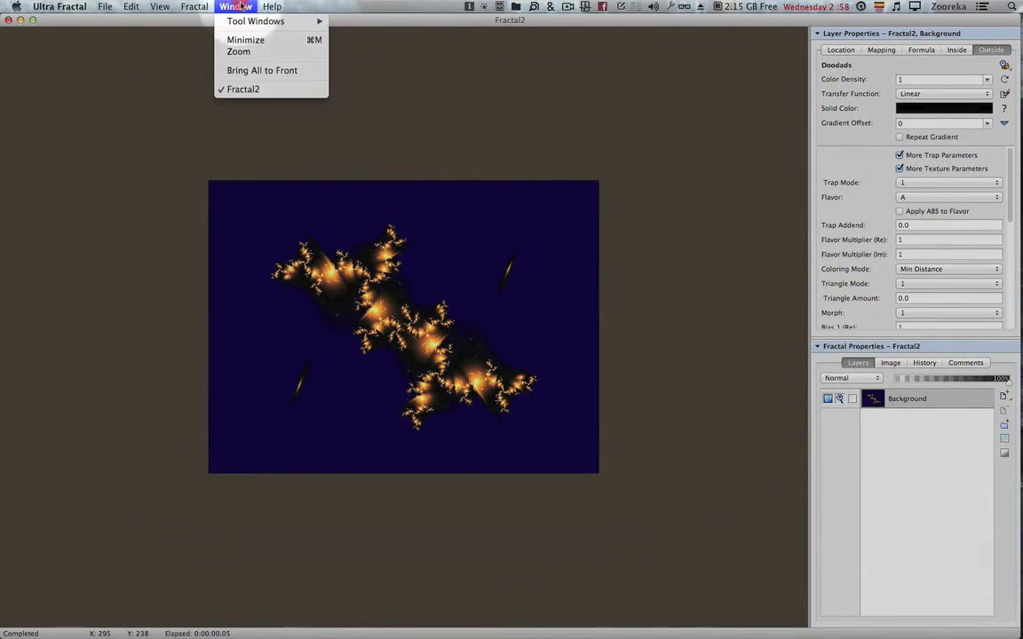
mouse_move(284, 20)
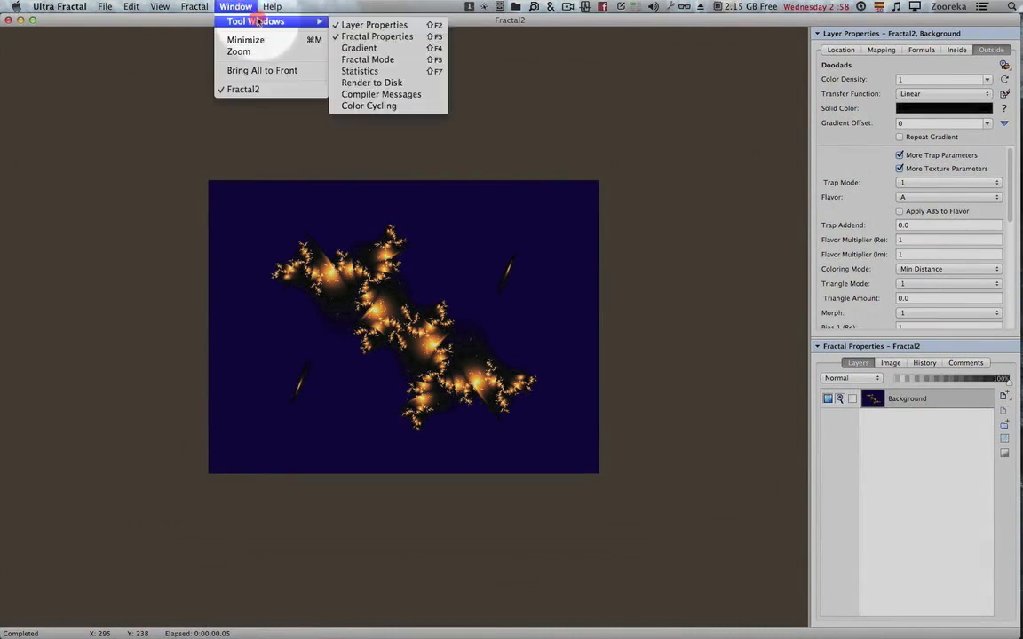
click(404, 60)
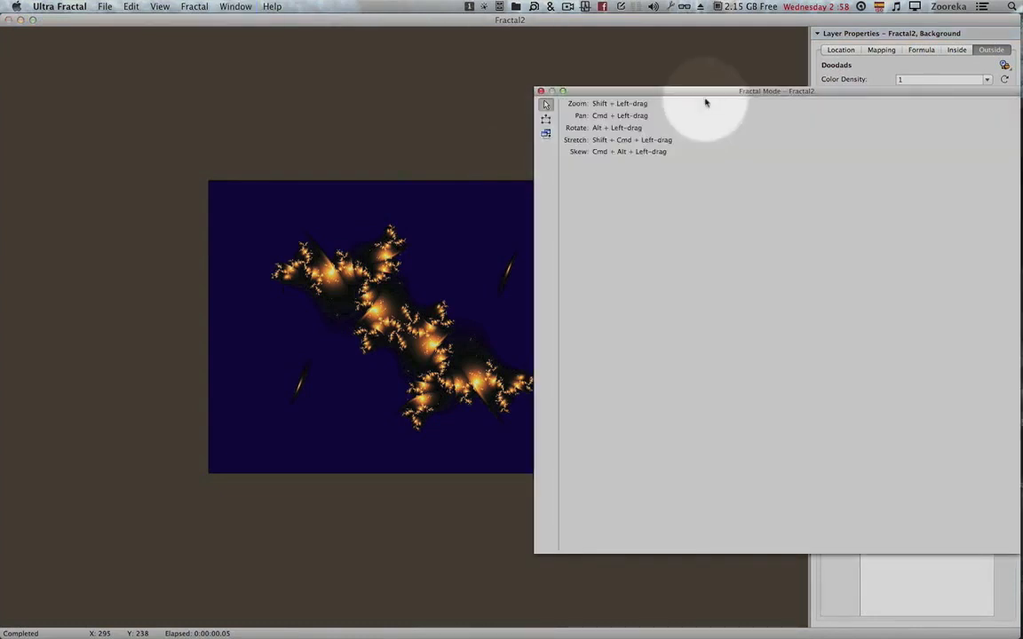
drag(703, 96, 975, 507)
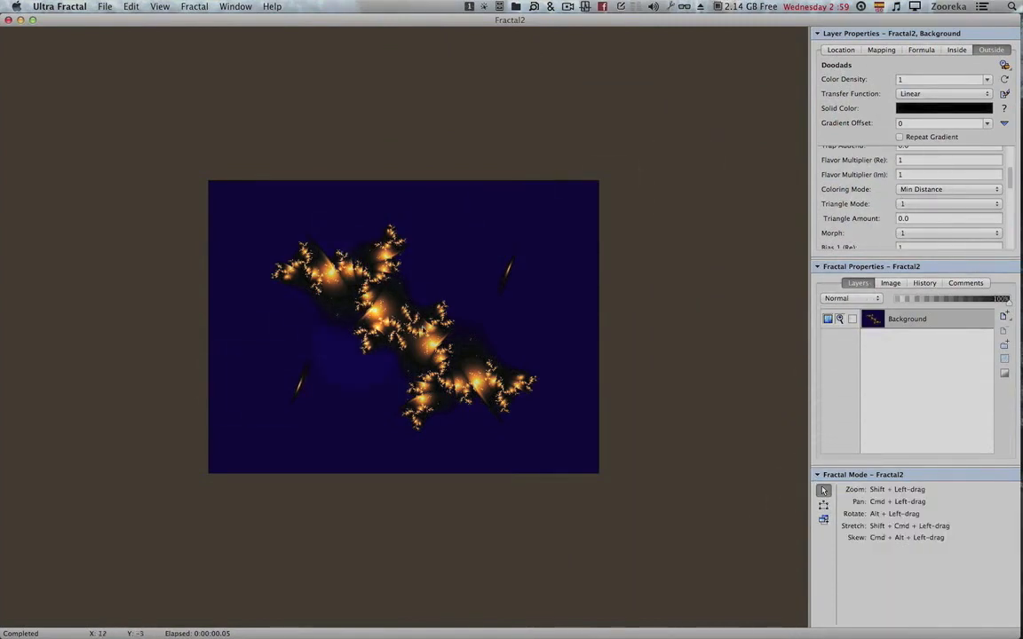
drag(830, 34, 651, 116)
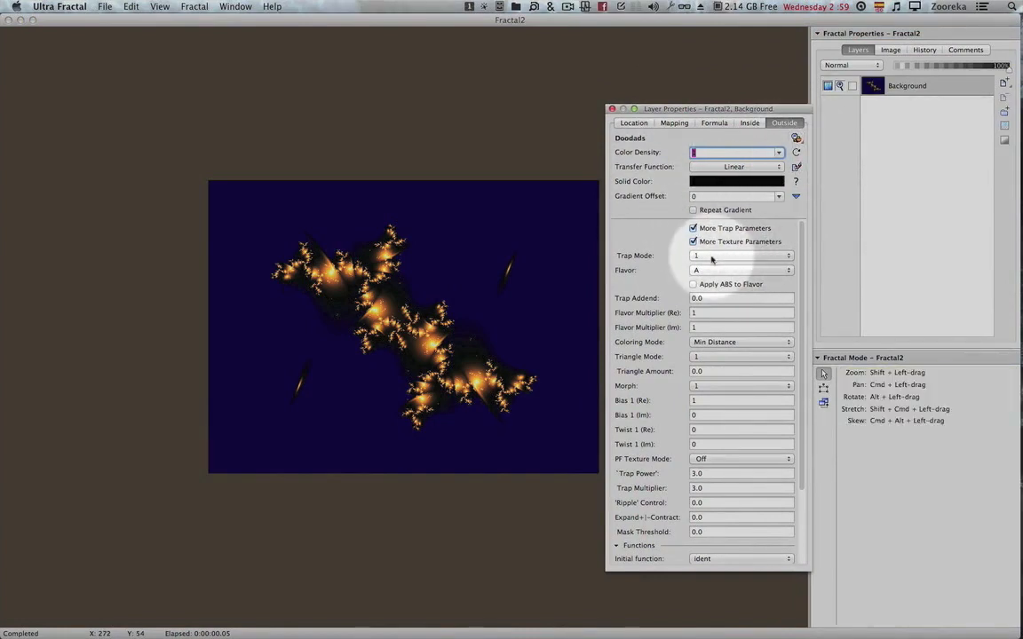
Step: Try Trap Modes 2, 3, 4 and 5 in turn for the Doodads coloring
click(710, 257)
click(711, 265)
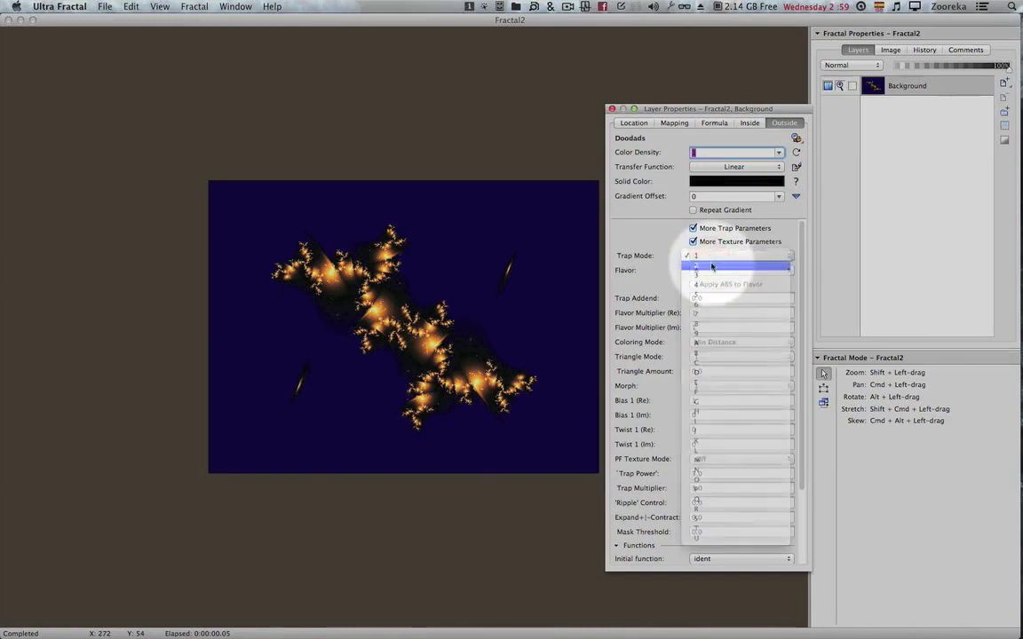
click(711, 256)
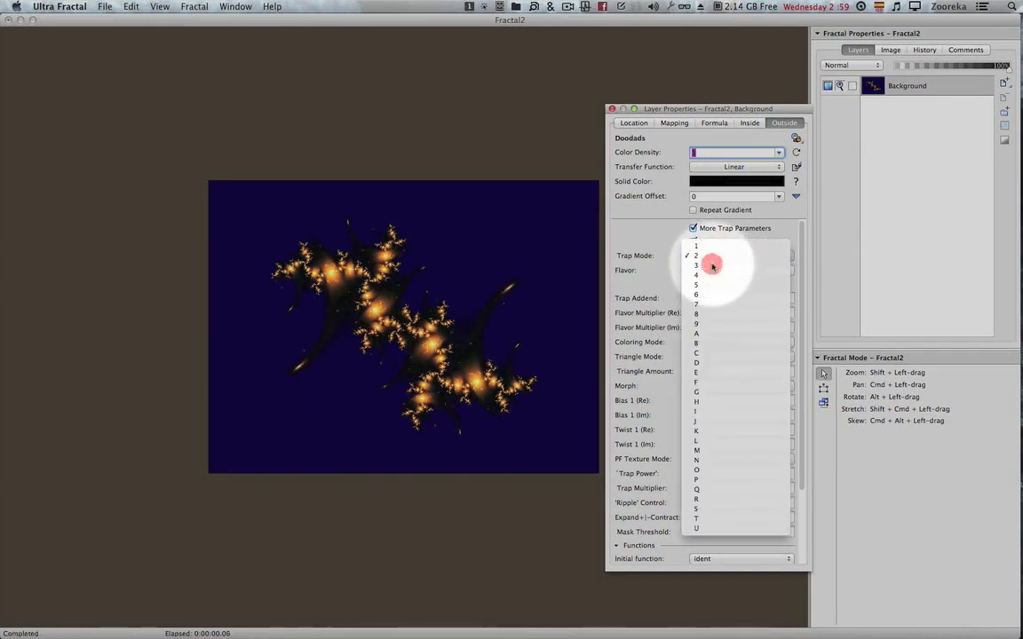
click(712, 266)
click(710, 257)
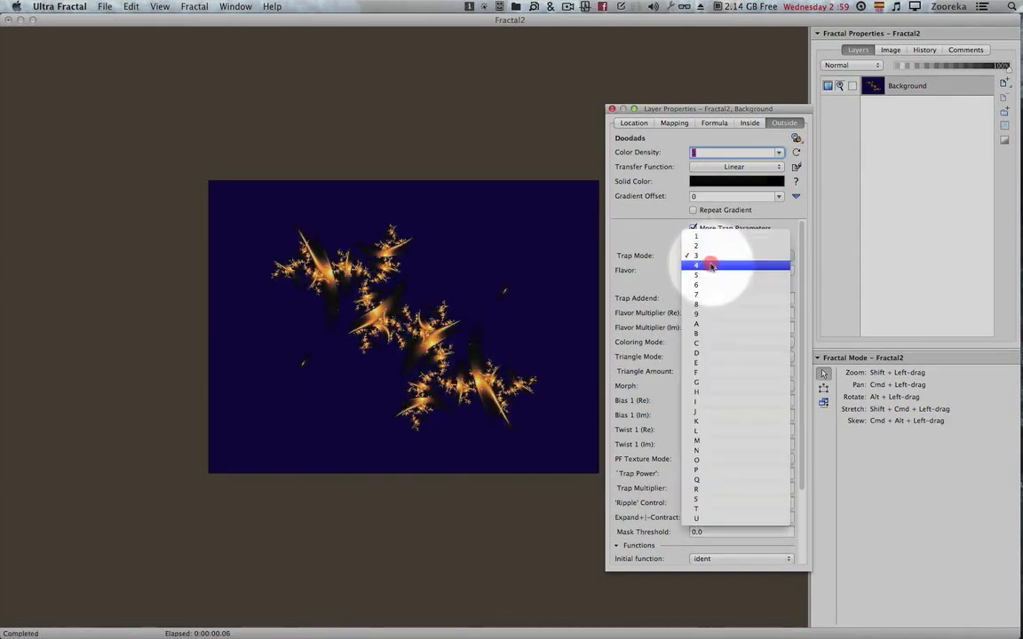
click(711, 265)
click(709, 256)
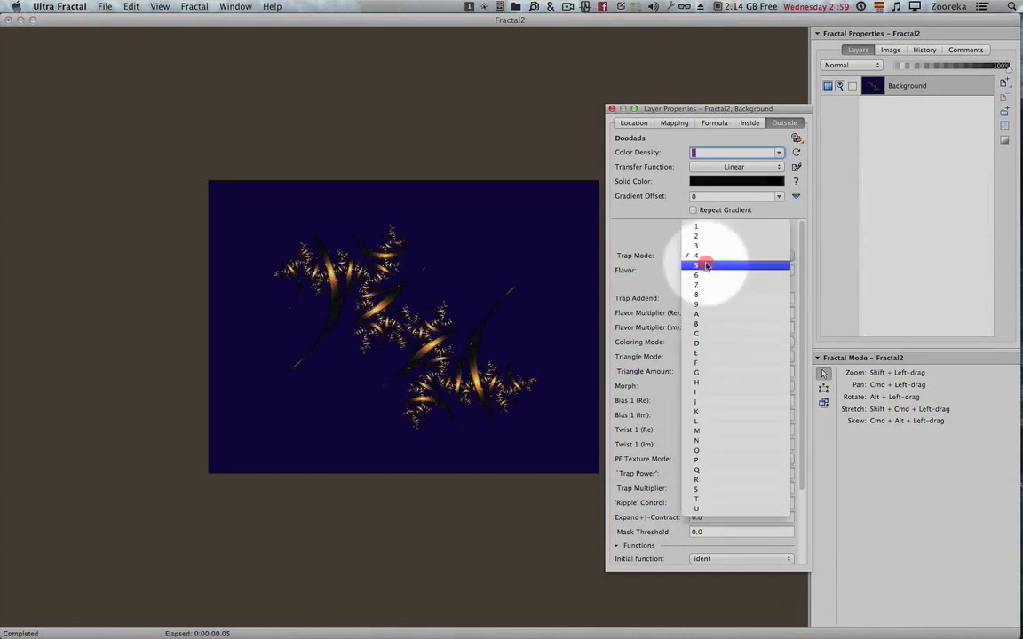
click(707, 267)
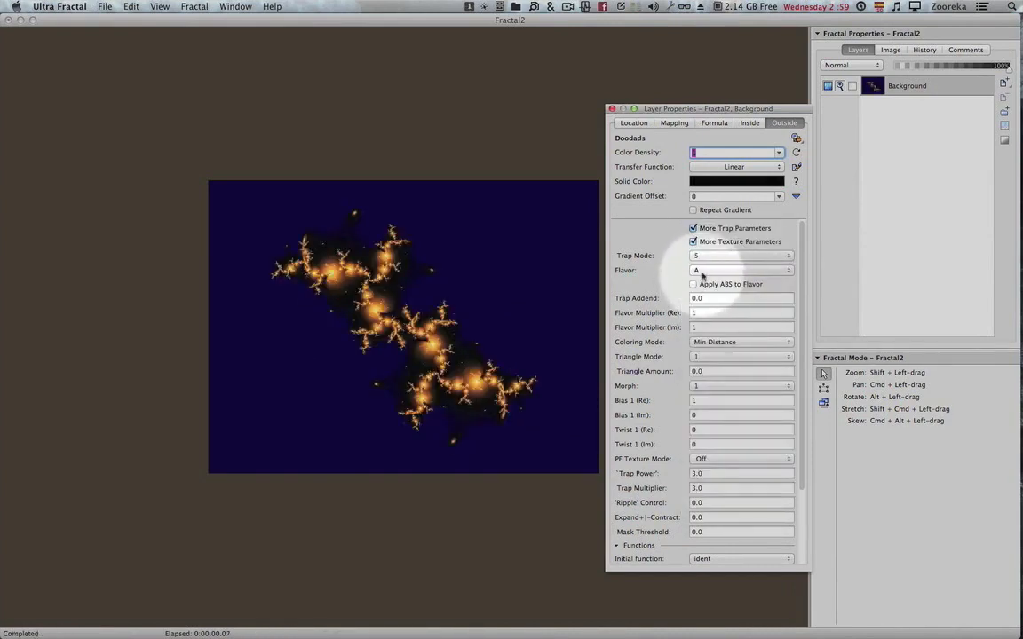
Step: Try Flavors B through H one after another for the Doodads coloring
click(703, 272)
click(701, 281)
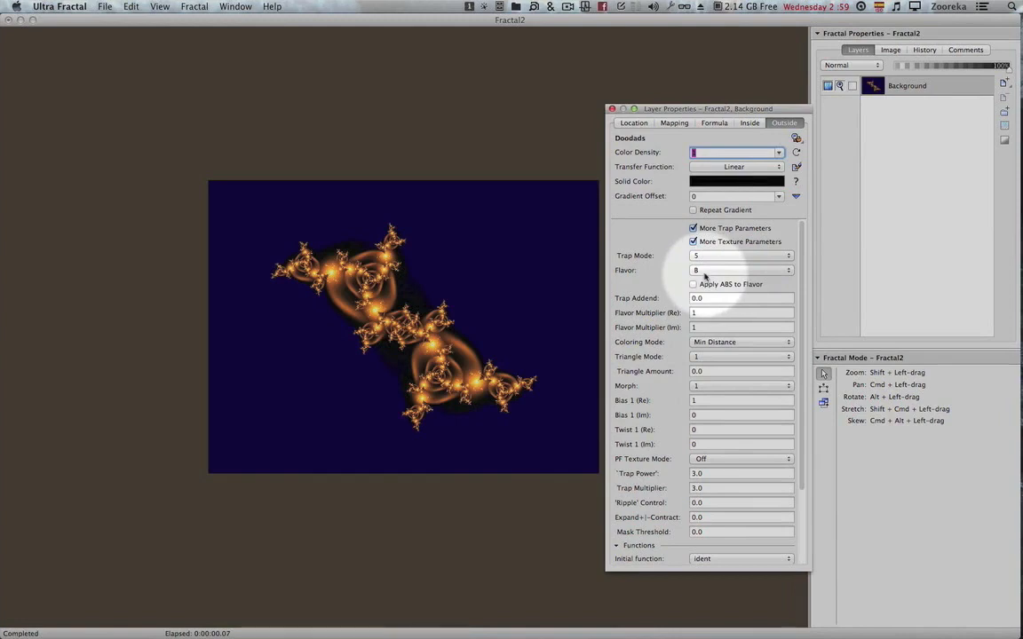
click(704, 274)
click(704, 281)
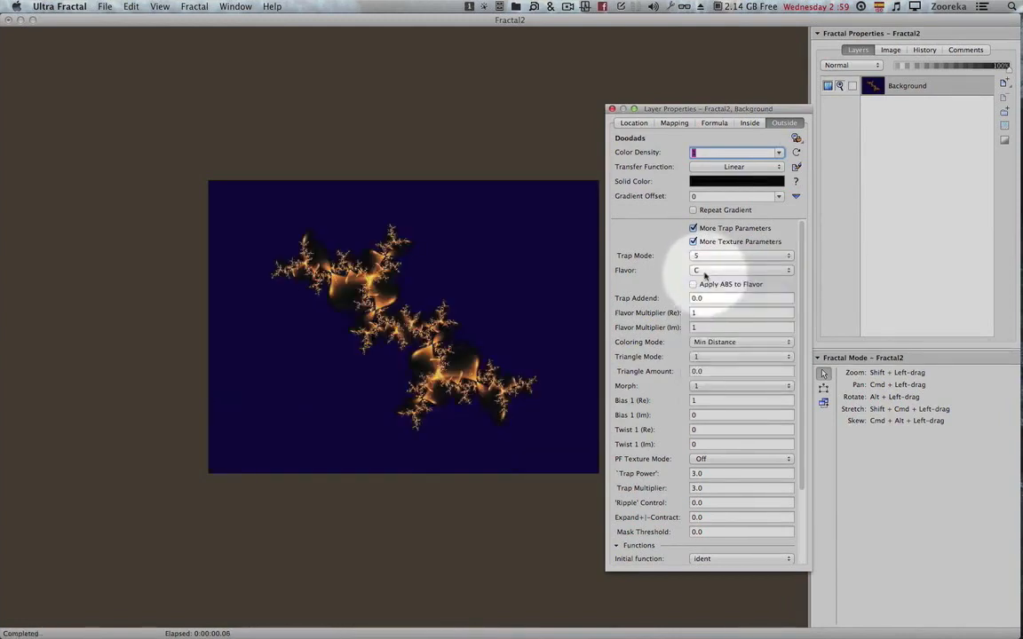
click(702, 272)
click(704, 279)
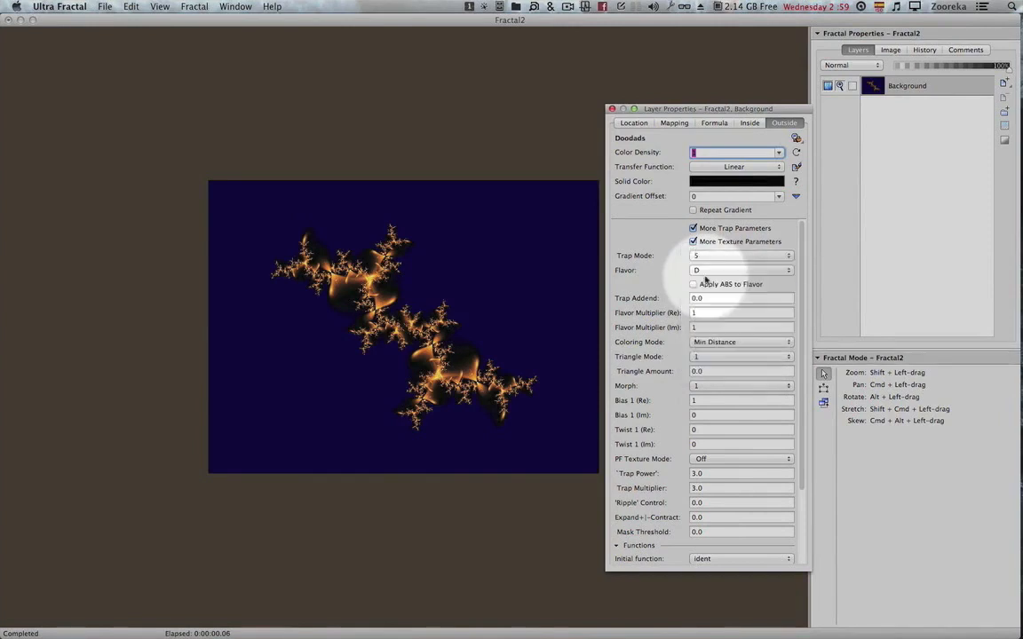
click(702, 272)
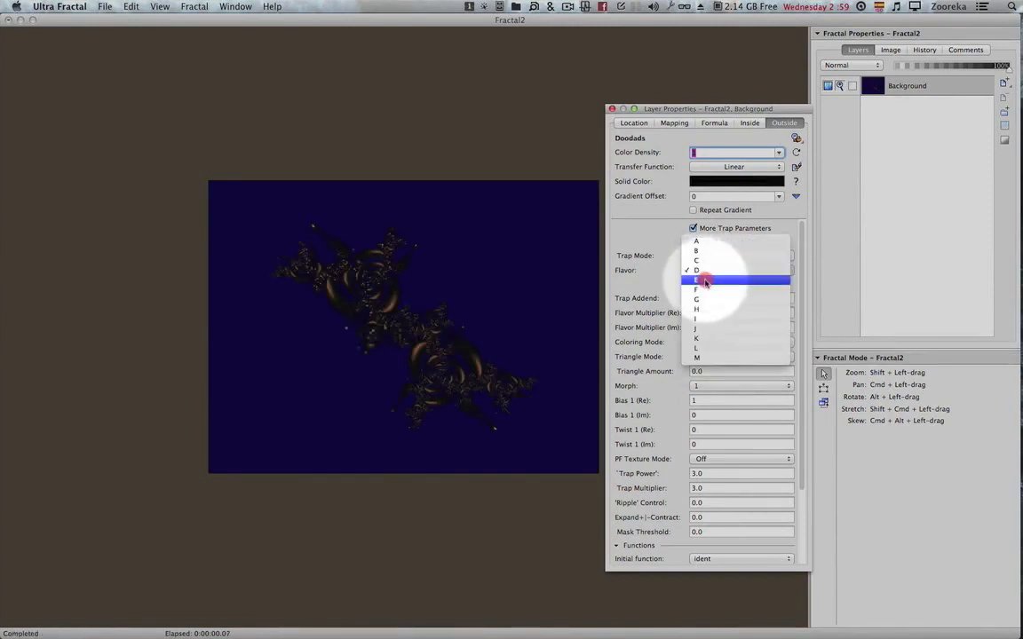
click(704, 281)
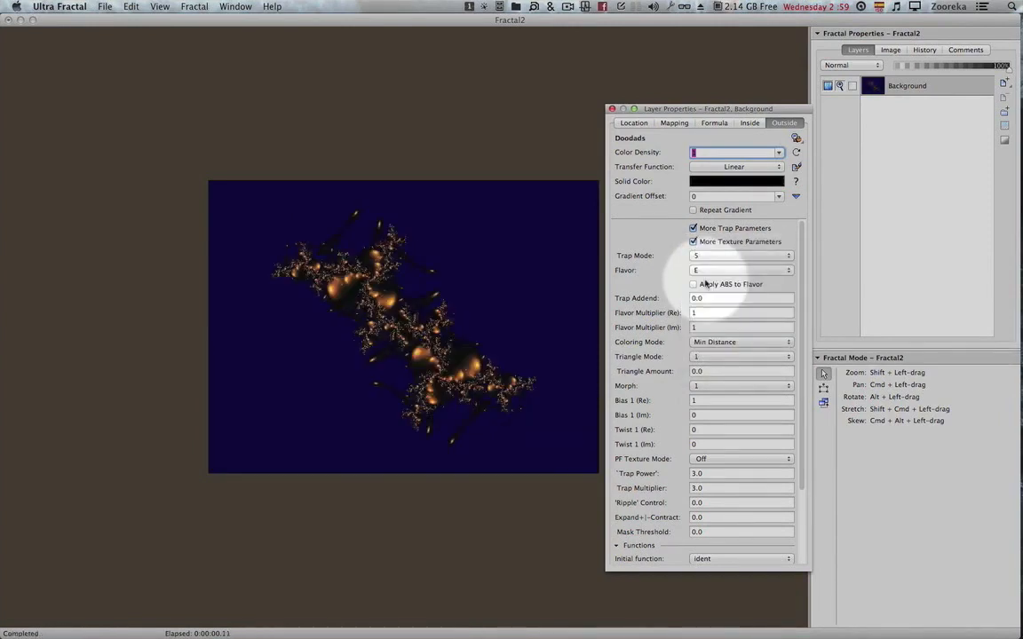
click(710, 281)
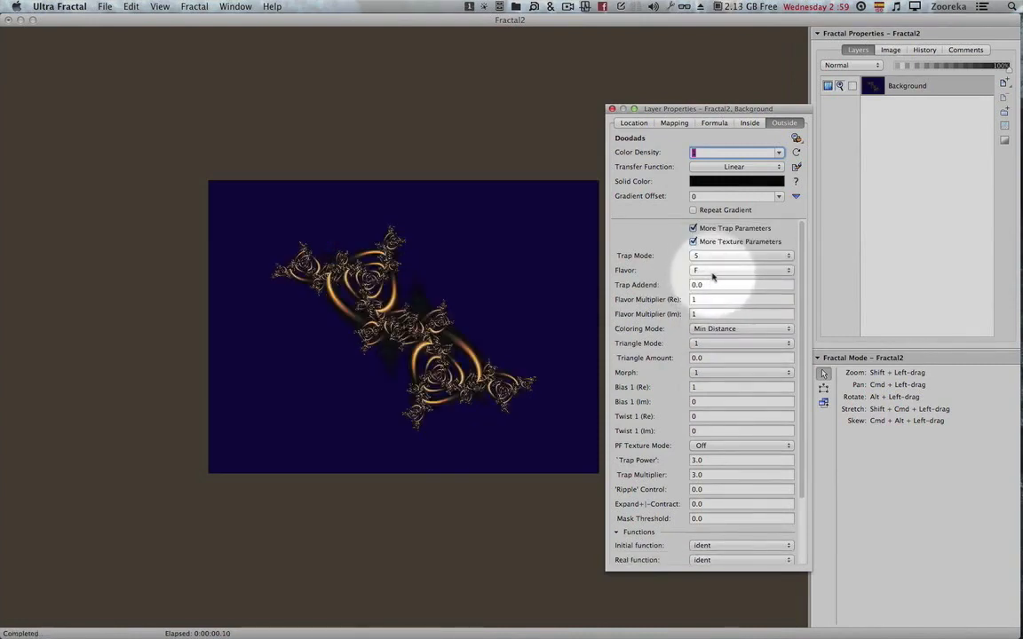
click(714, 281)
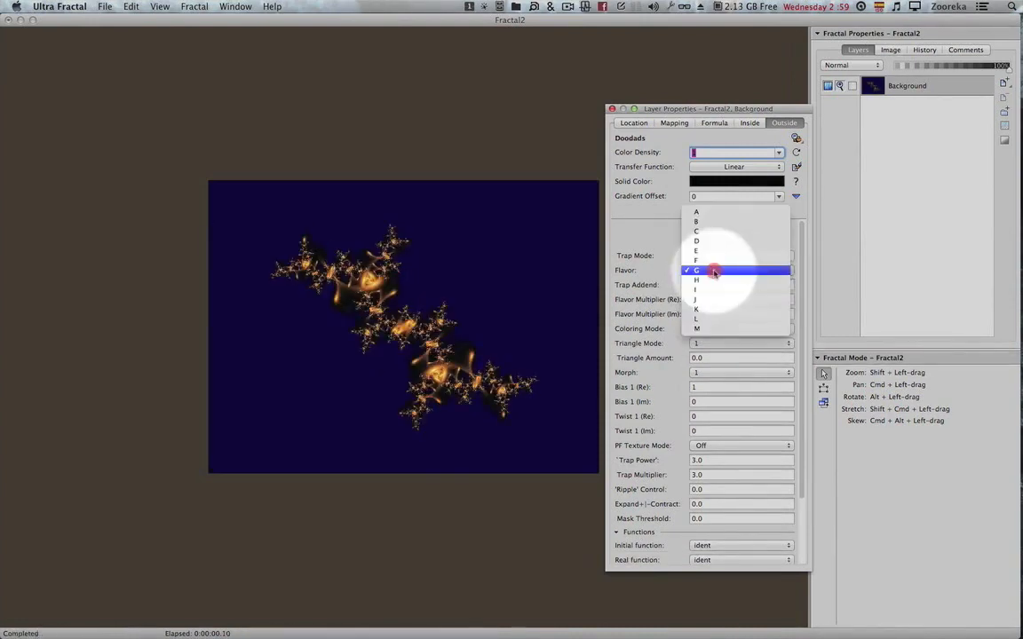
click(714, 280)
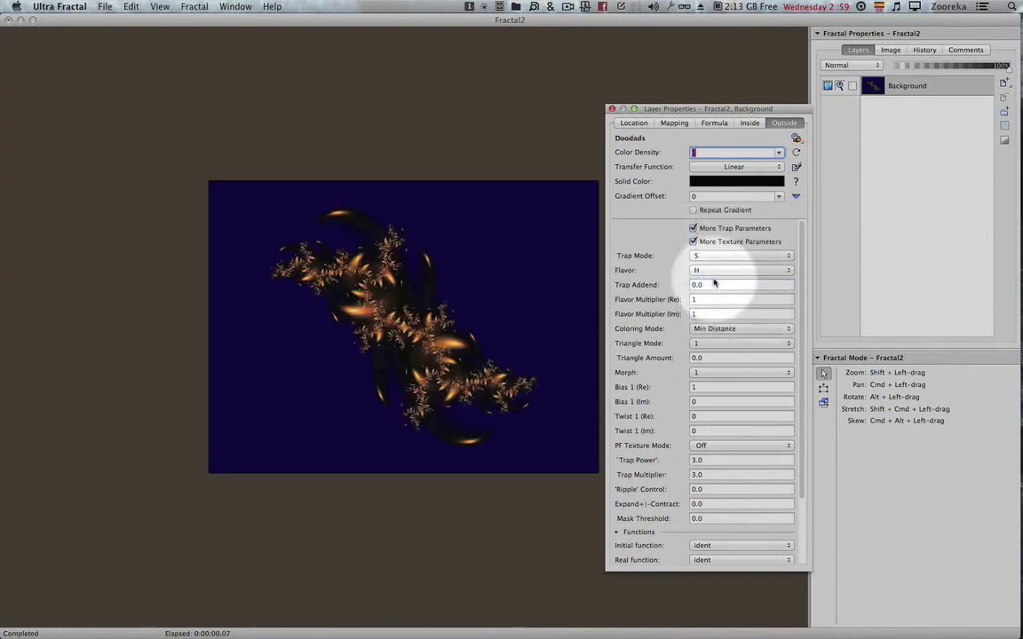
Step: Advance the Trap Mode of the Doodads coloring through 6 to 8
click(715, 257)
click(715, 264)
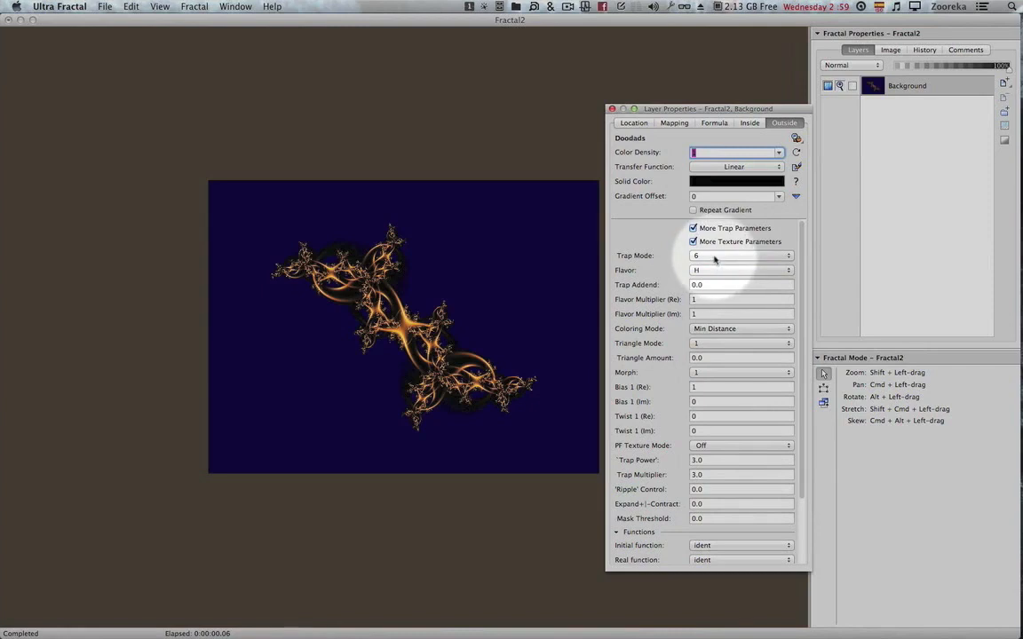
click(714, 260)
click(714, 263)
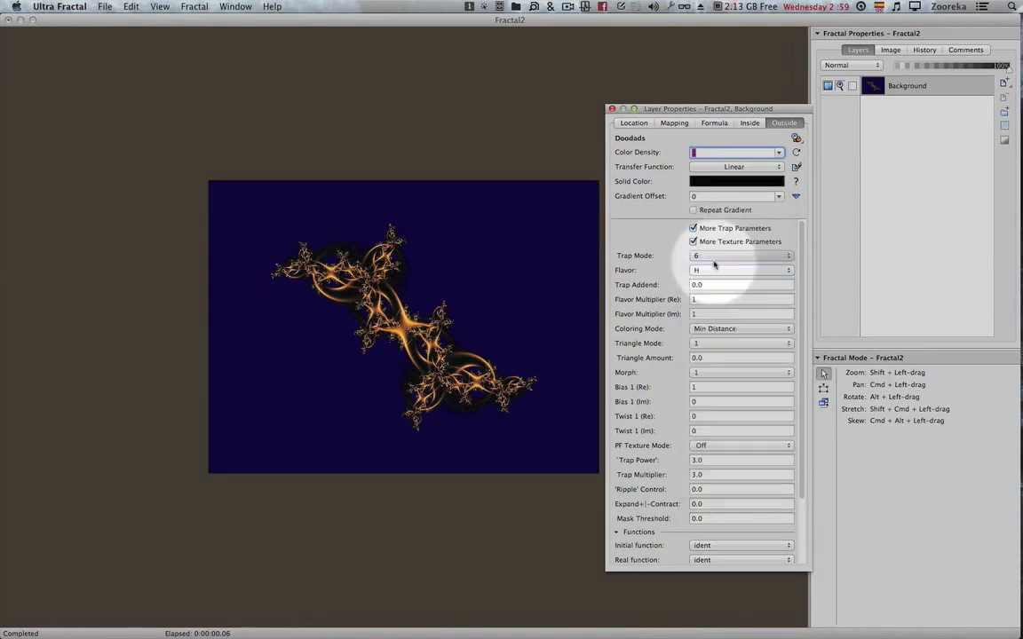
click(715, 258)
click(715, 265)
Step: Step the Flavor of the Doodads coloring back through G to F
click(715, 270)
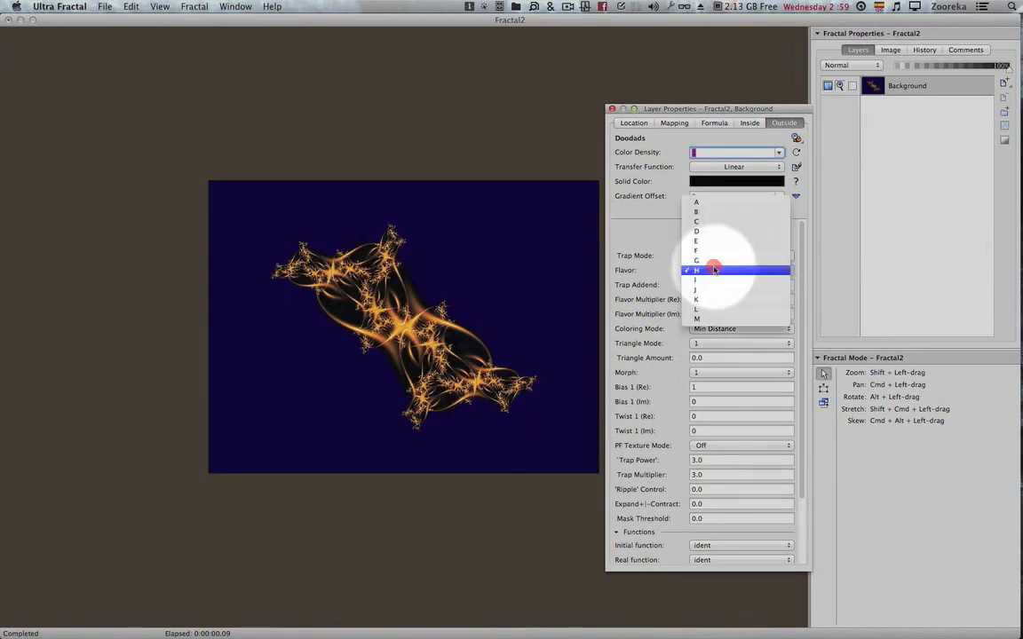
click(715, 266)
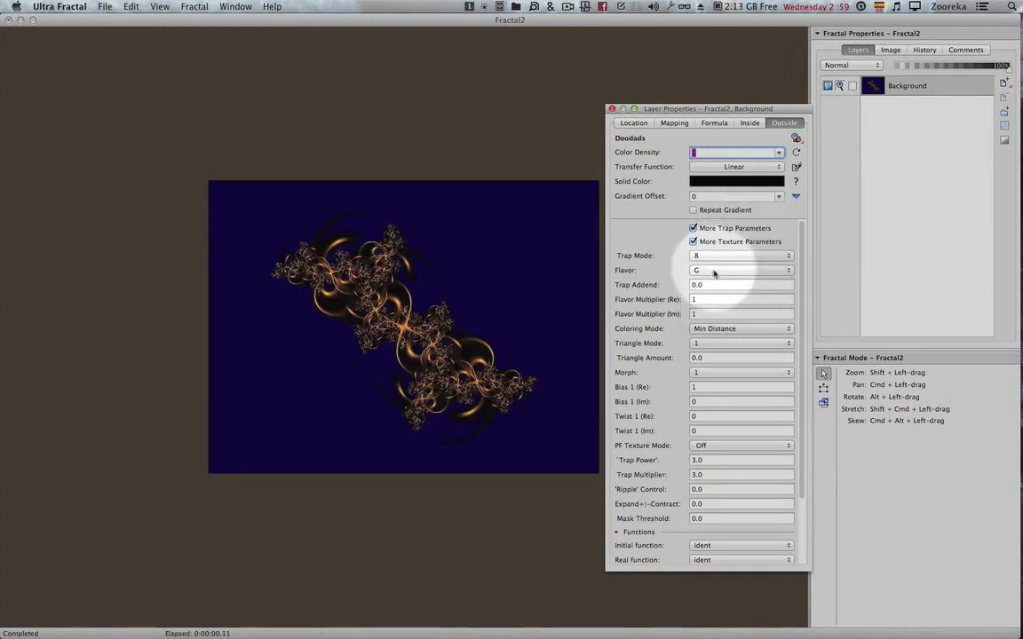
click(714, 272)
click(714, 264)
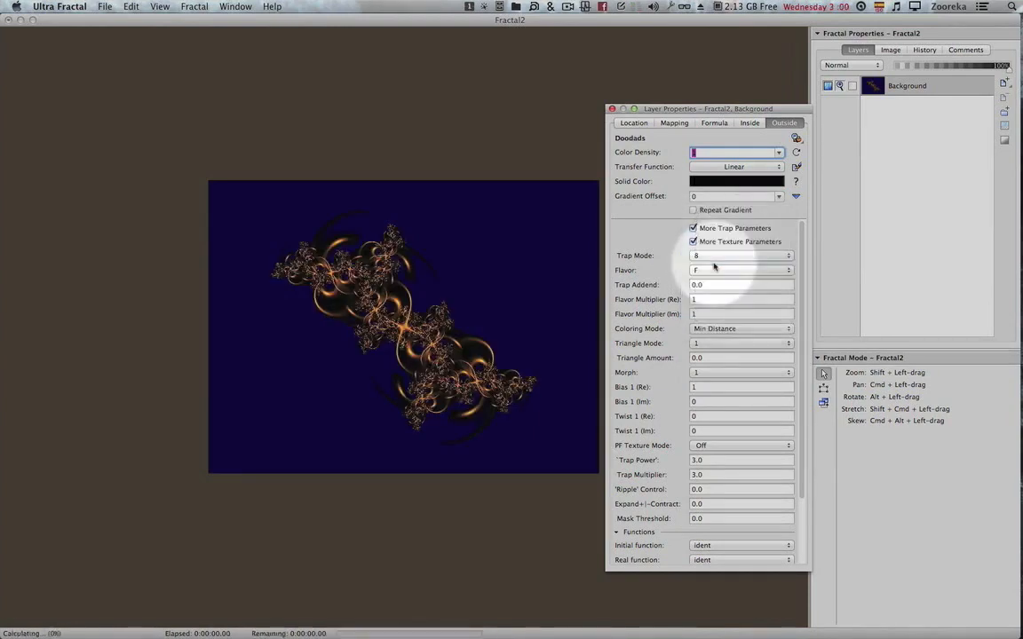
Step: Set the Flavor of the Doodads coloring to E
click(714, 270)
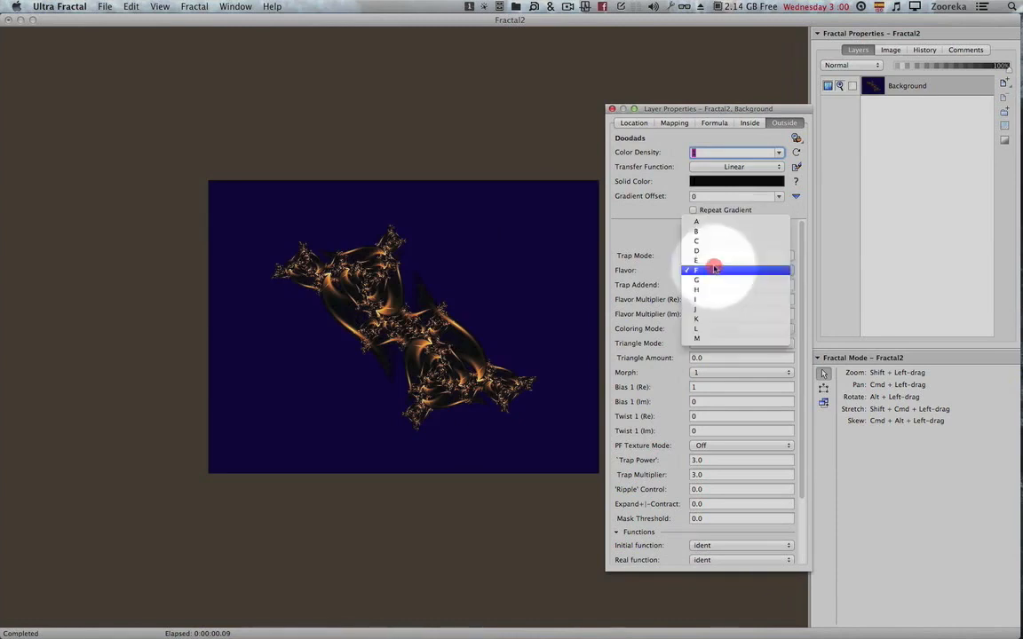
click(713, 266)
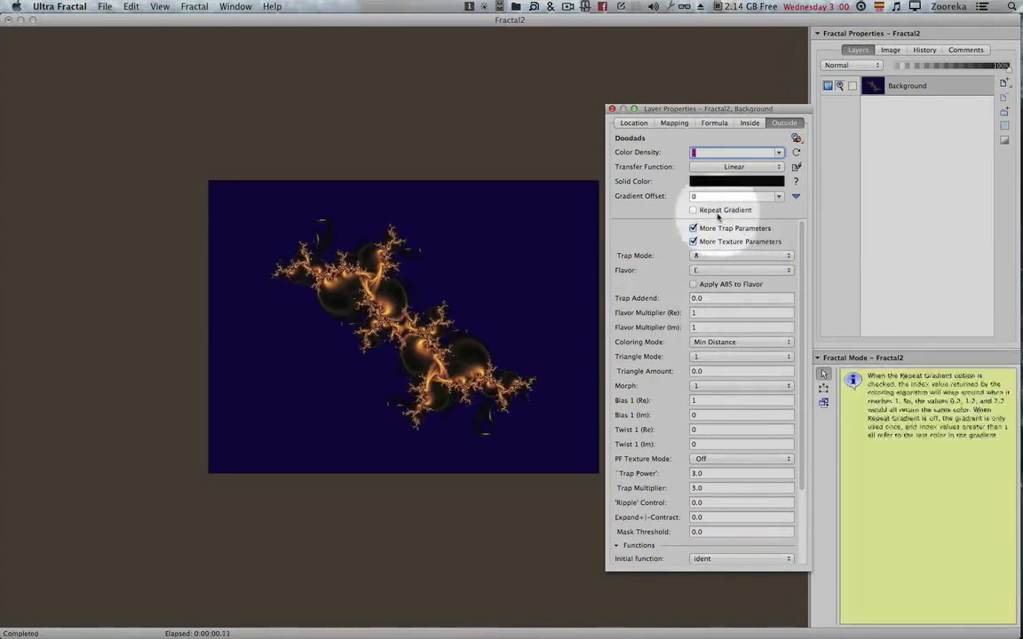
Step: Explore the Julia seed with an enlarged preview and pick the value -0.4114087 (Re), 0.8275794 (Im)
click(715, 123)
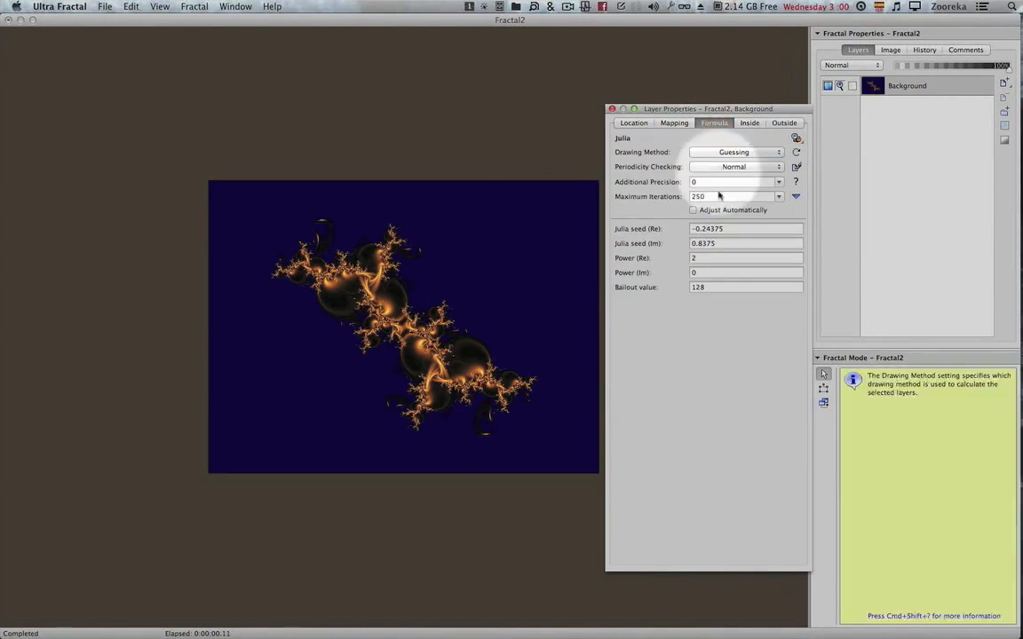
click(785, 239)
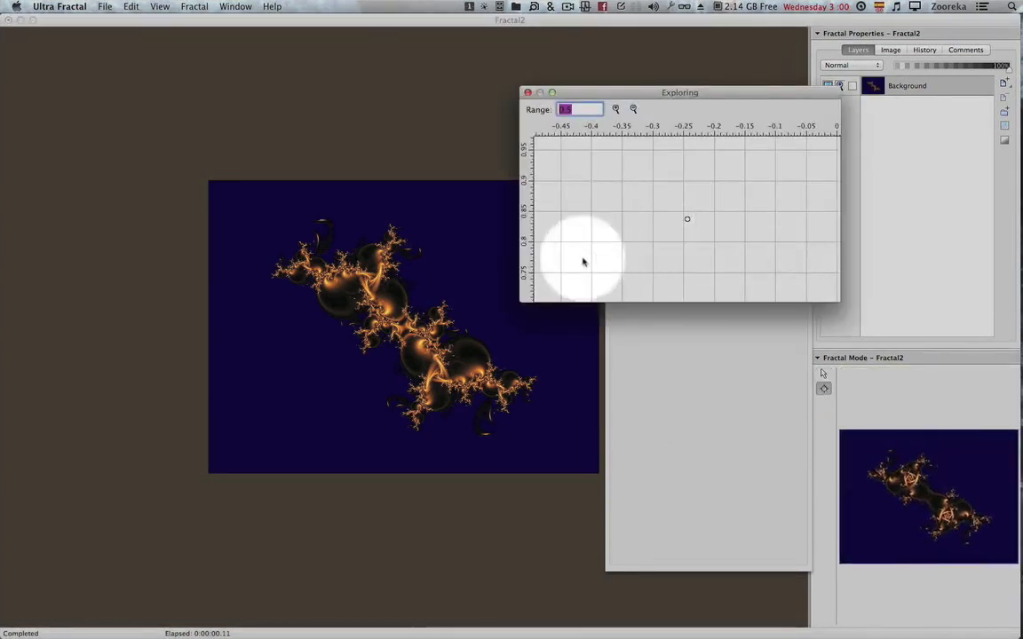
mouse_move(977, 363)
mouse_down()
mouse_move(596, 379)
mouse_move(632, 349)
mouse_move(888, 357)
mouse_move(536, 379)
mouse_move(205, 359)
mouse_move(125, 211)
mouse_move(15, 97)
mouse_up()
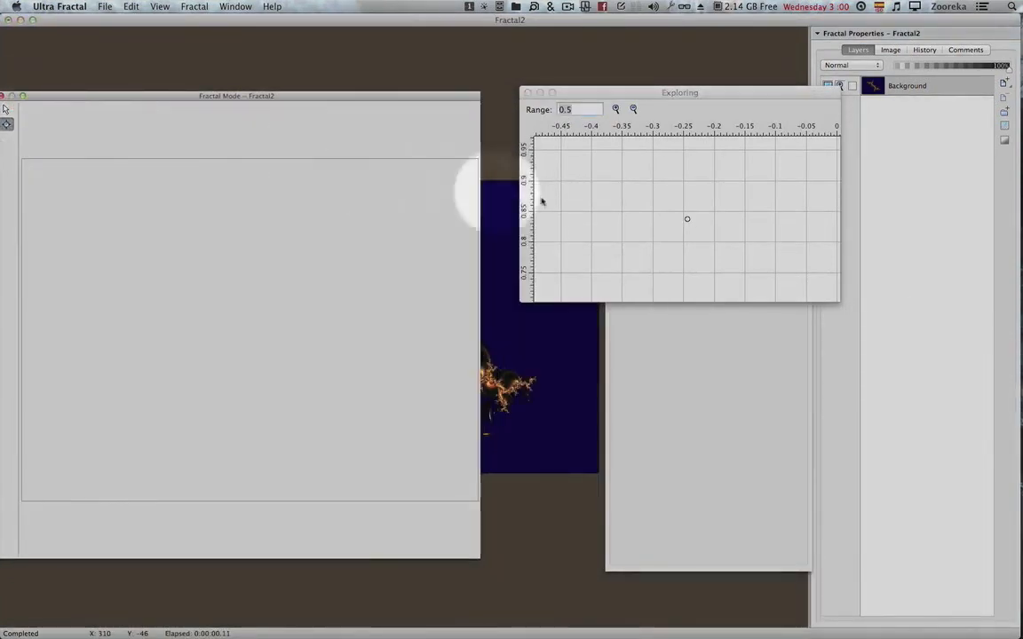
drag(722, 234, 578, 224)
click(584, 229)
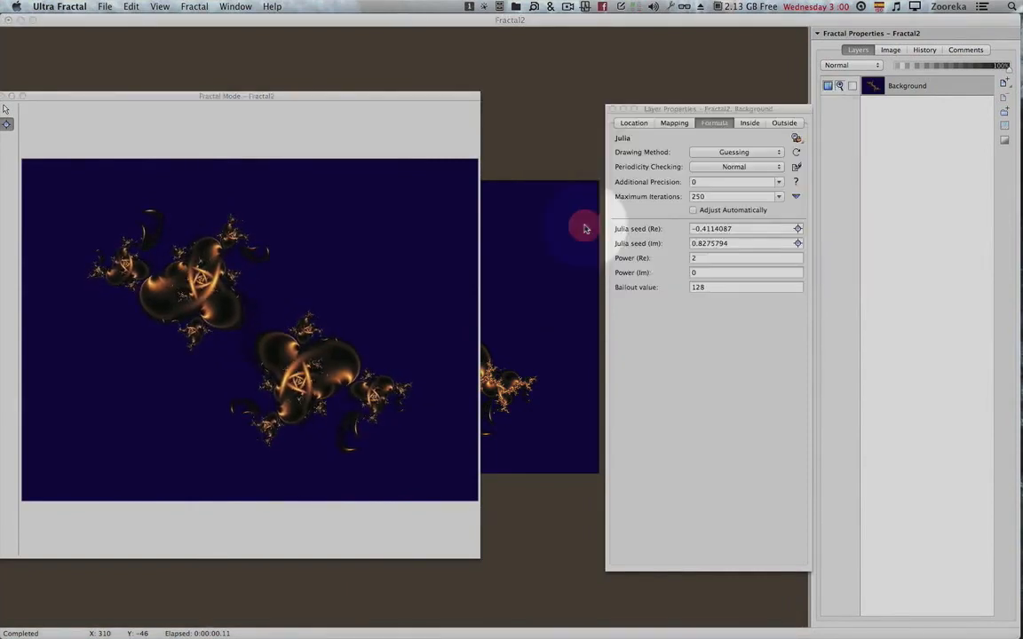
Step: Dock the Fractal Mode preview again and reframe the fractal so both large spiral clusters lie in the image
drag(267, 96, 895, 338)
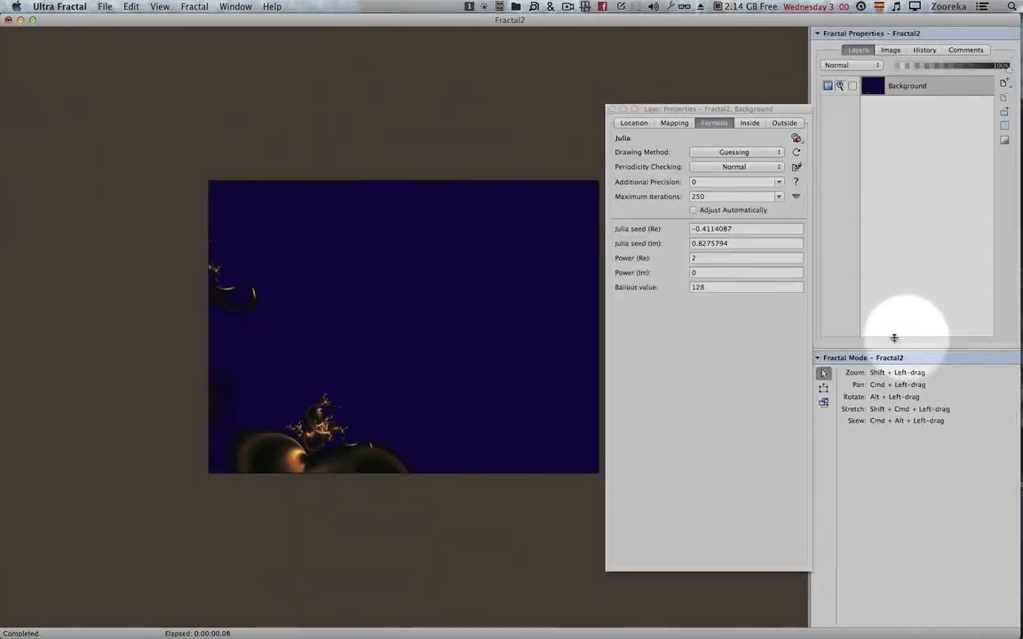
drag(466, 376, 604, 331)
drag(520, 331, 416, 345)
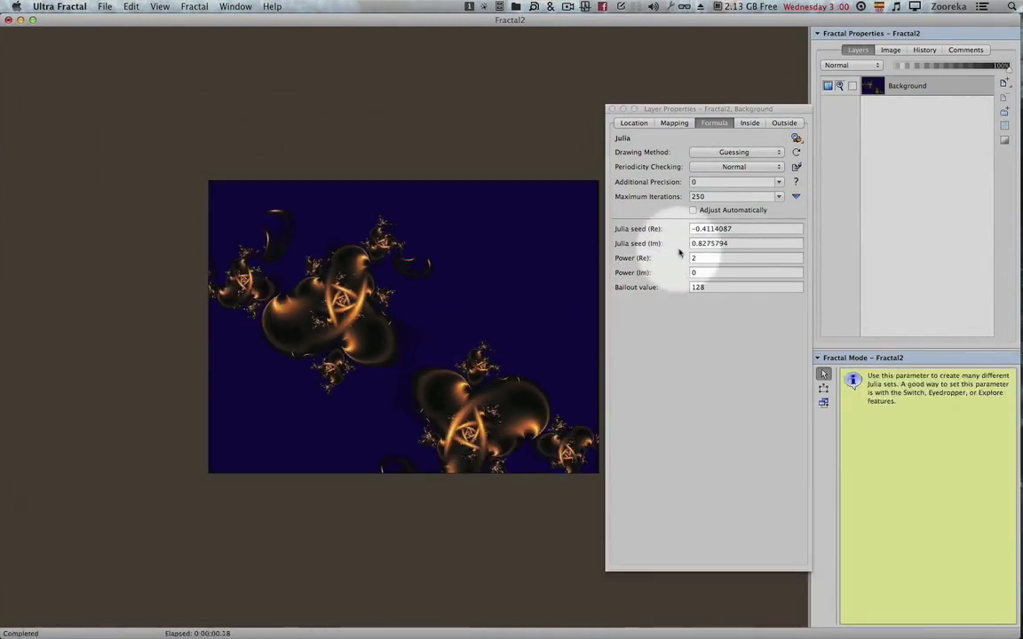
Step: Set the Trap Mode of the Doodads outside coloring to 6
click(785, 122)
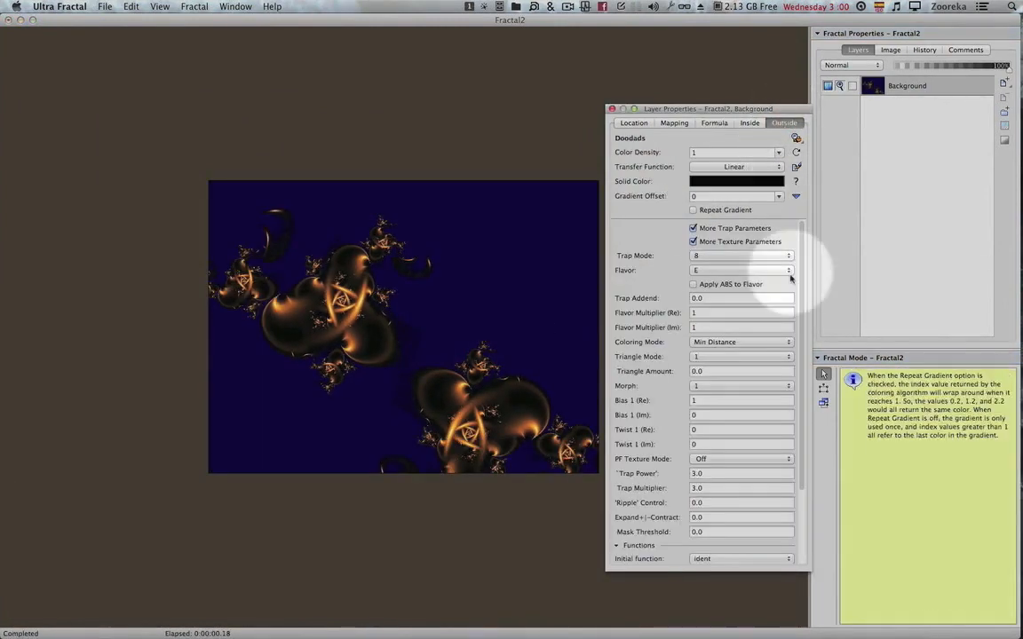
click(755, 258)
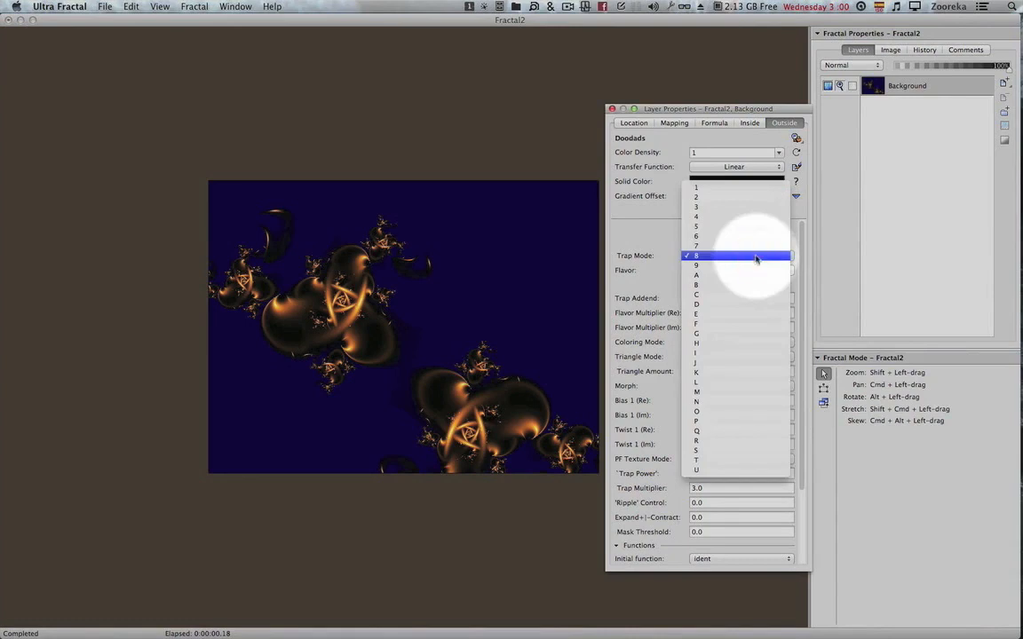
click(746, 242)
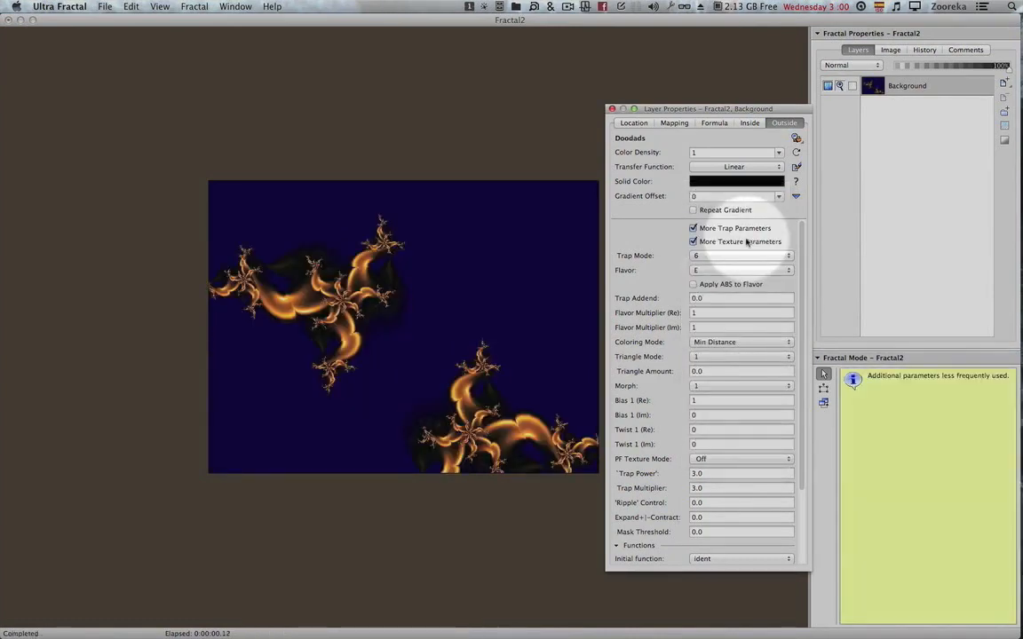
Step: Try Flavors F and G for the Doodads coloring and settle on Flavor H
click(728, 268)
click(726, 281)
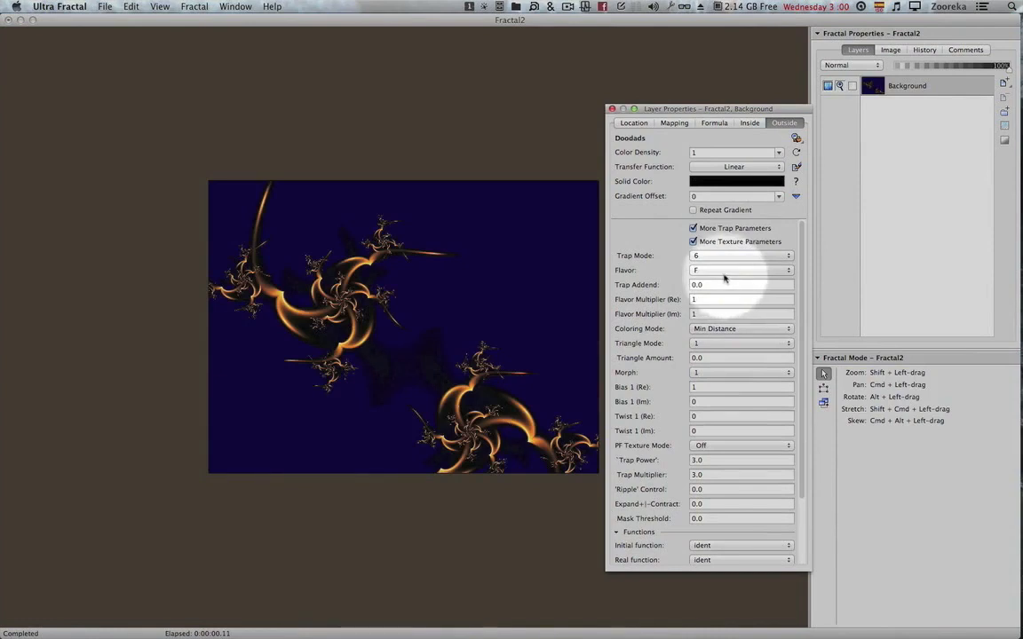
click(725, 275)
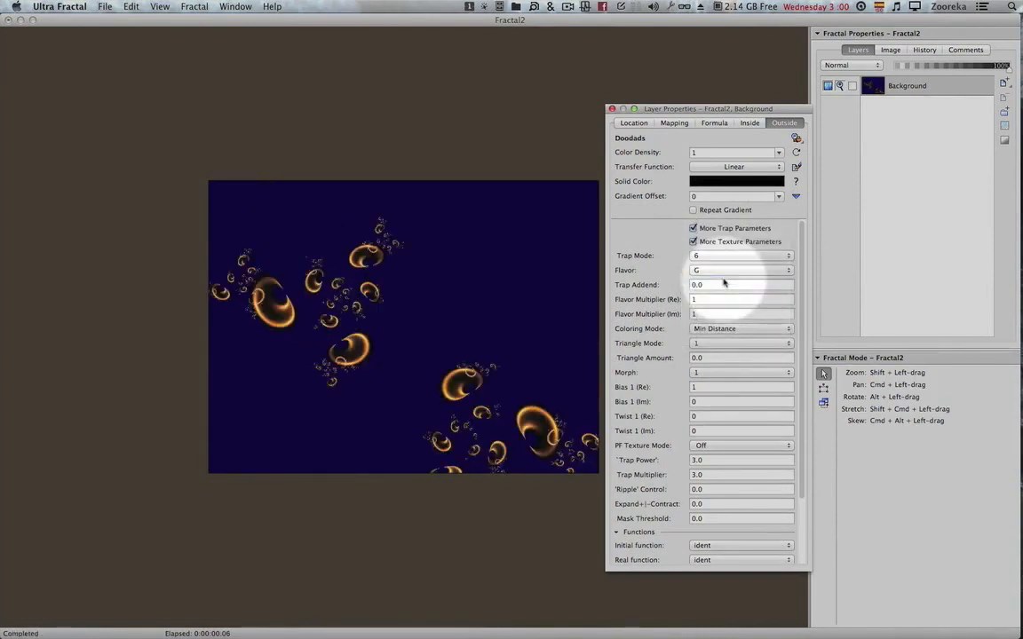
click(724, 274)
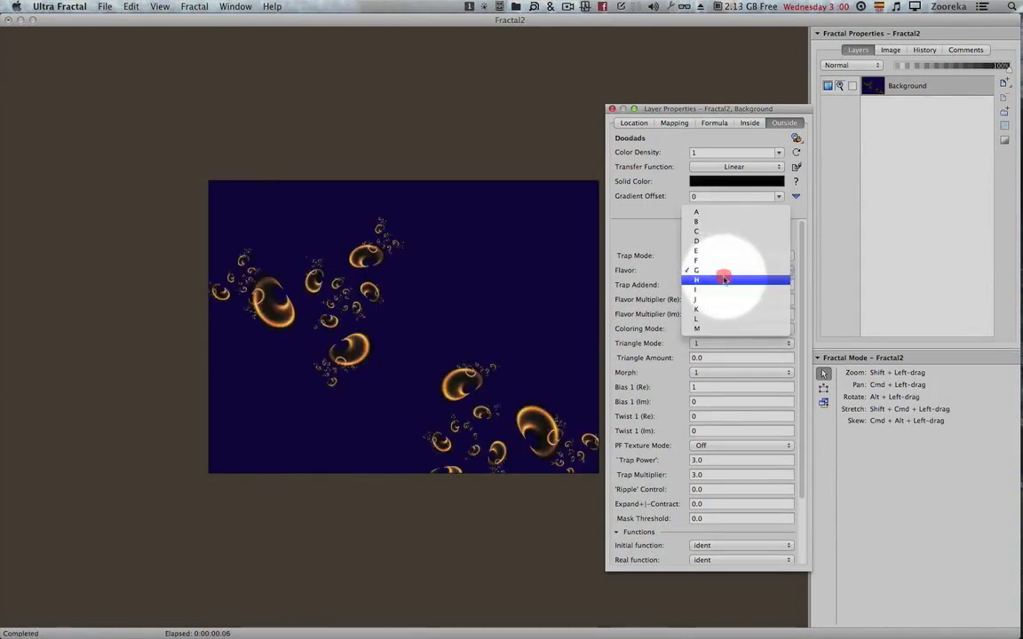
click(724, 280)
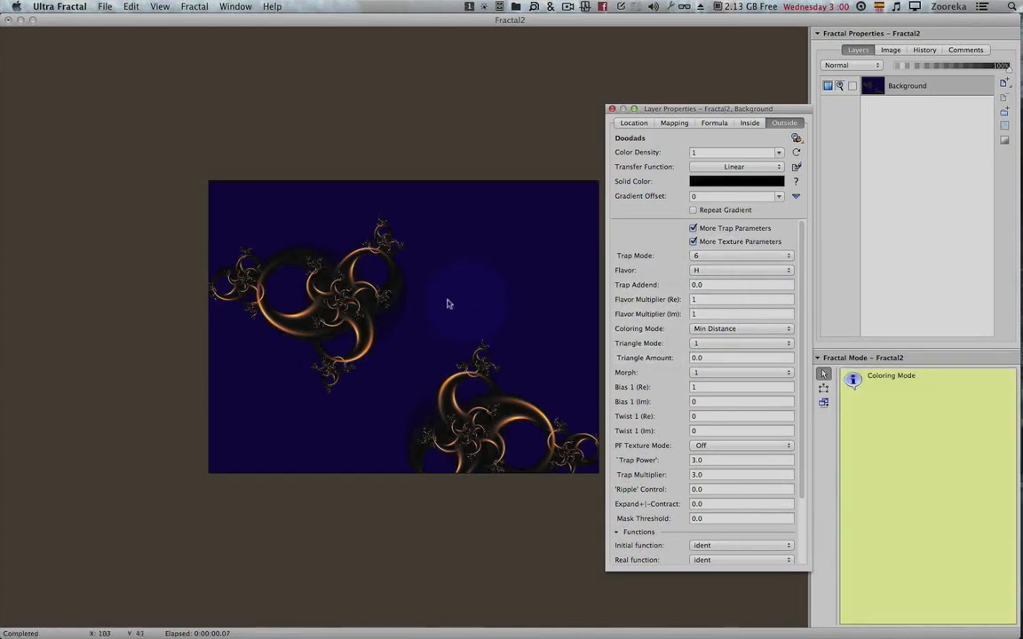
Step: Pan the fractal to bring the upper spiral cluster near the image center and shift the layer properties window aside
key(super)
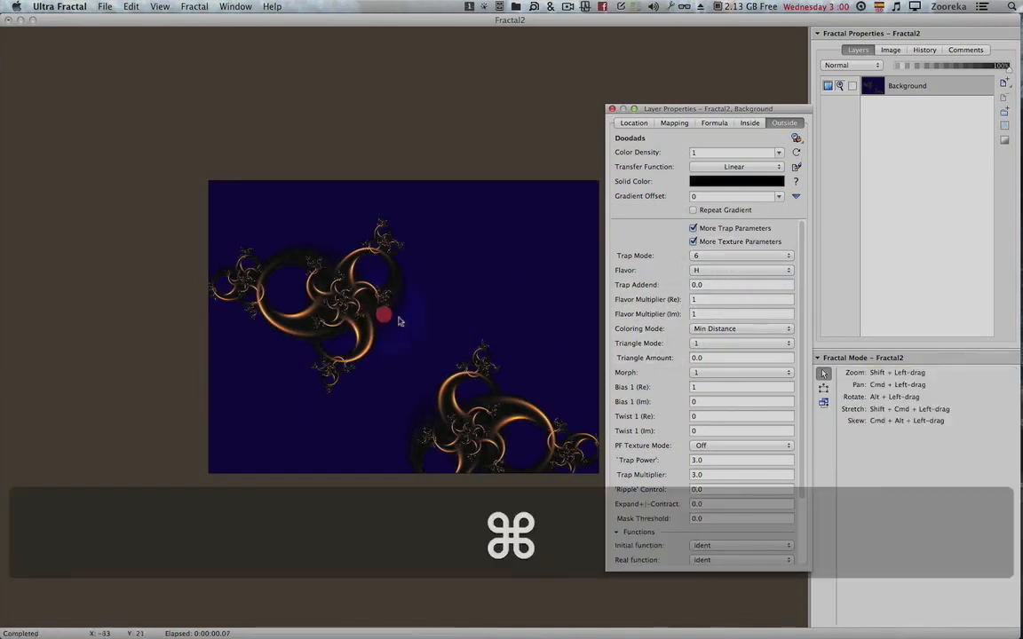
drag(733, 261, 721, 237)
mouse_move(442, 322)
mouse_down()
mouse_move(354, 301)
mouse_move(289, 317)
mouse_move(368, 333)
mouse_up()
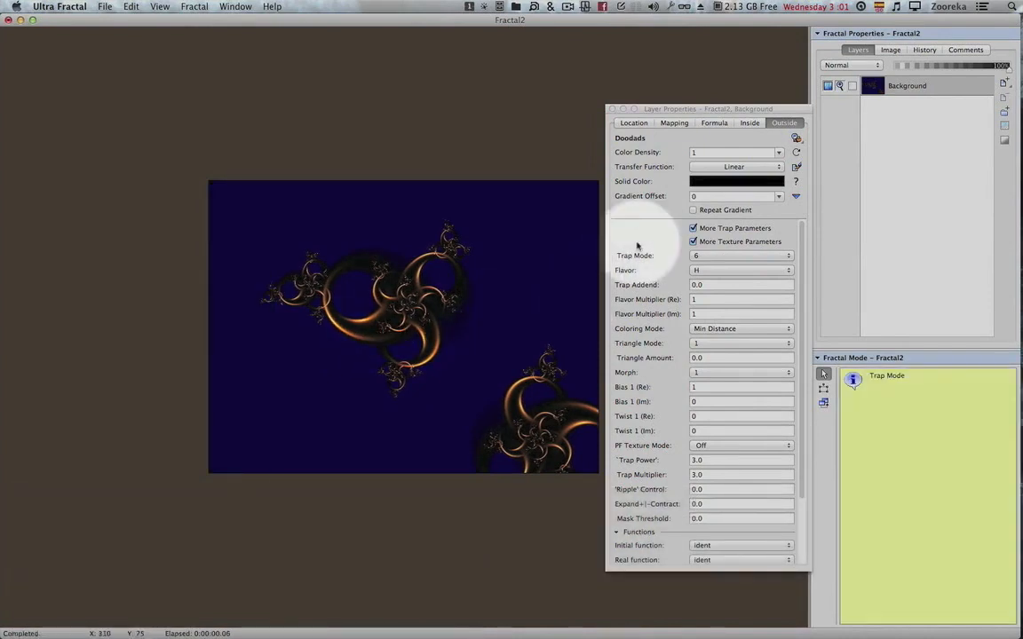
drag(696, 107, 673, 82)
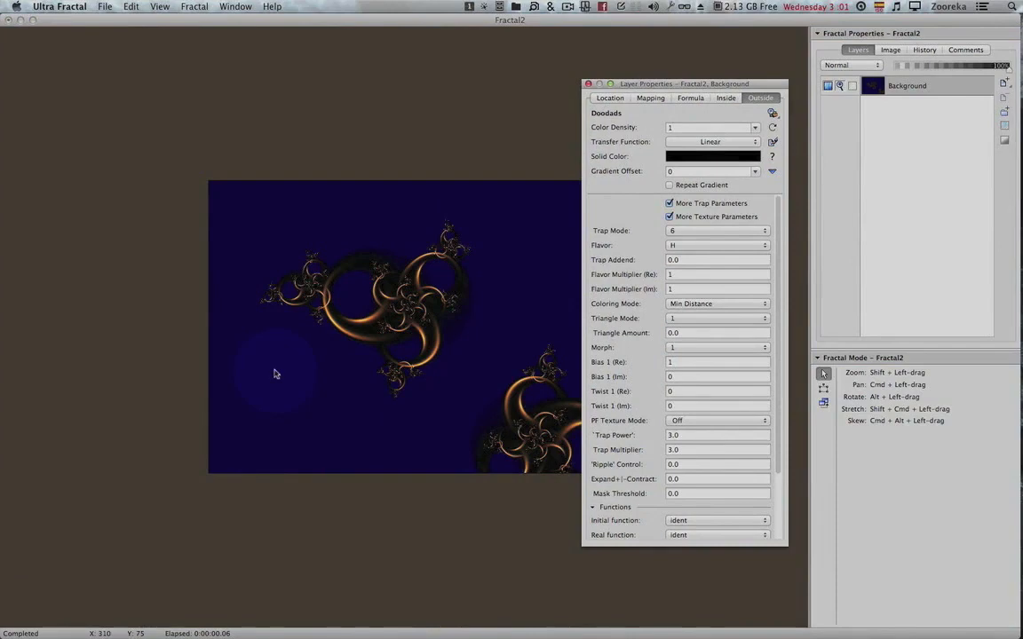
Step: Open the layer's gradient, link color and opacity, and lower the opacity of the dark blue control point at position 0 to 0
key(F4)
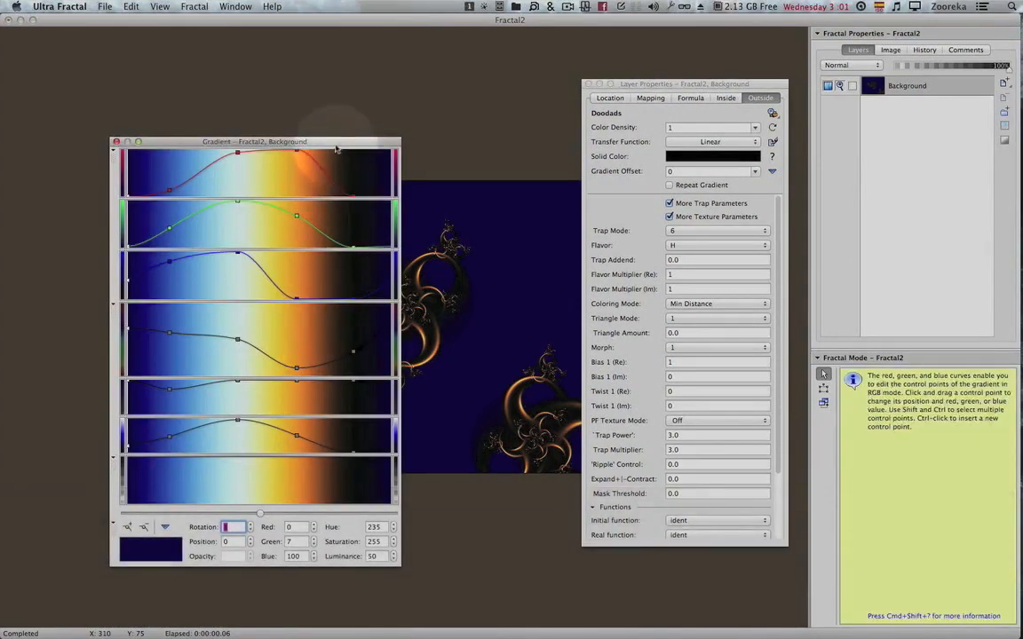
drag(336, 150, 302, 129)
right_click(127, 468)
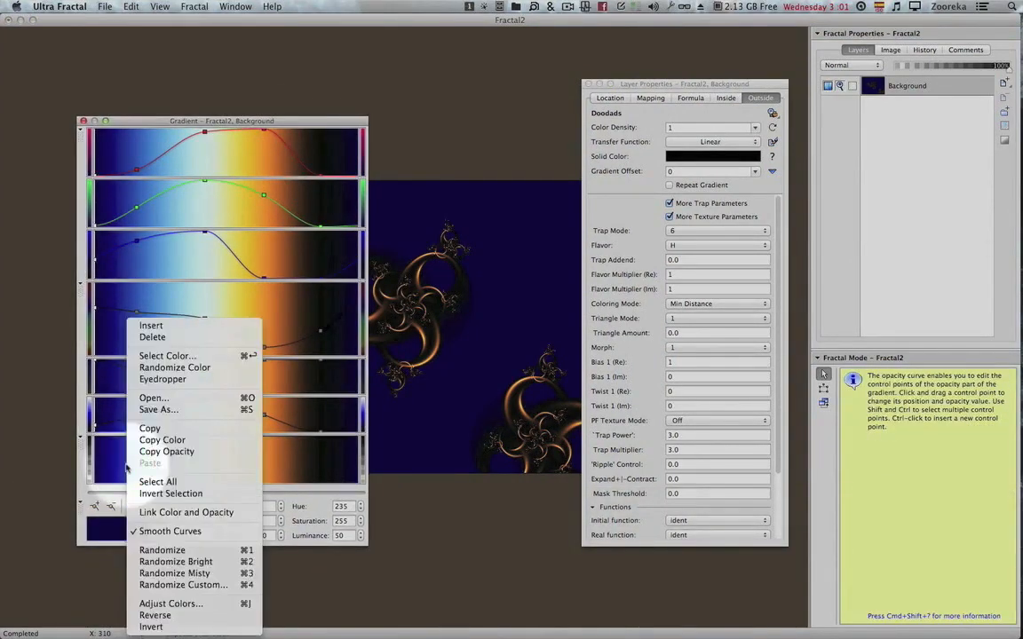
click(153, 512)
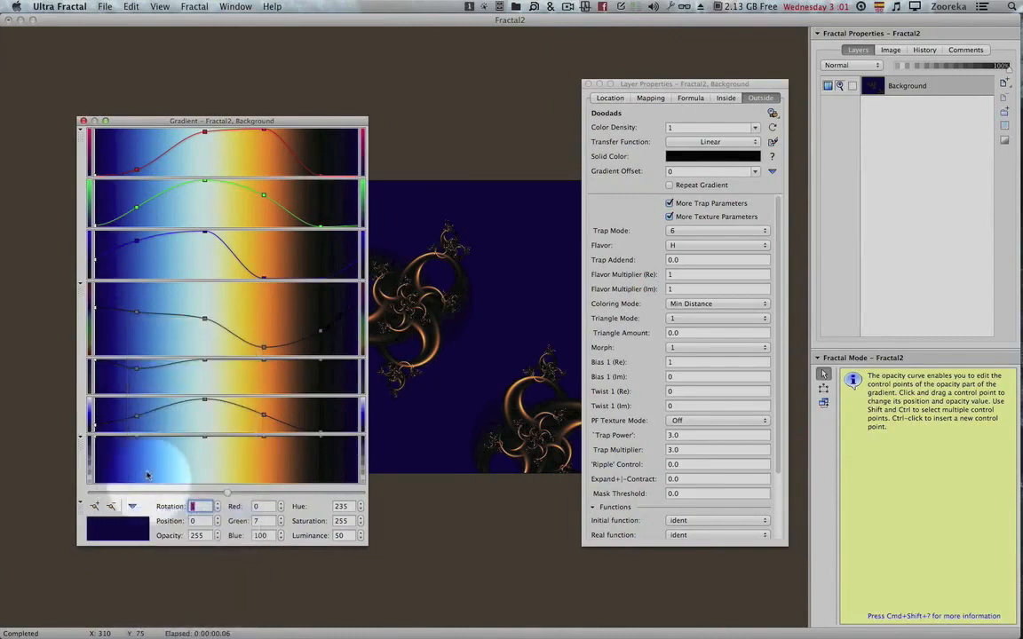
click(89, 505)
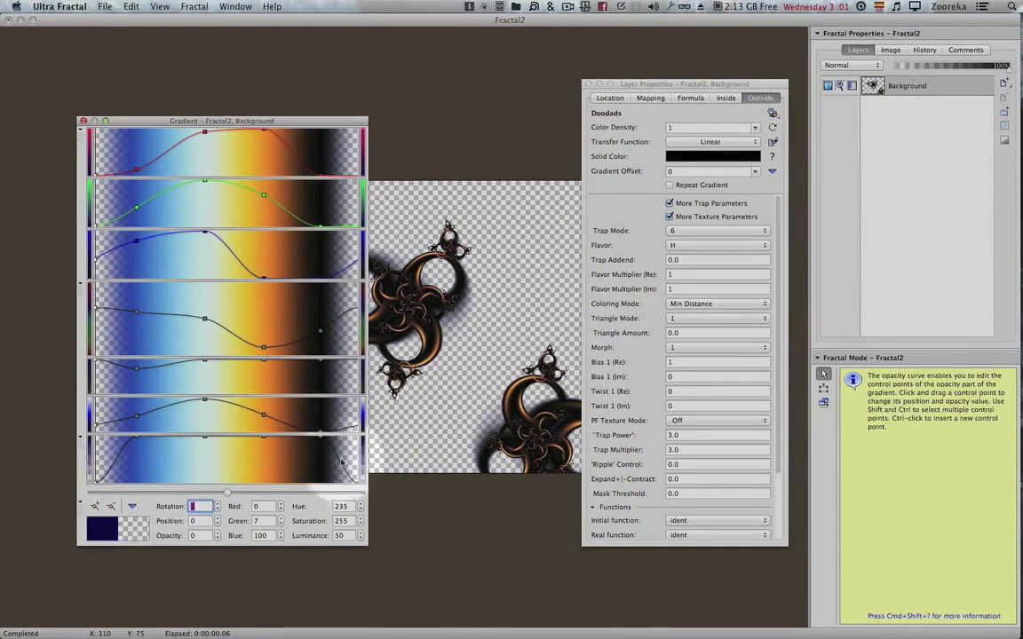
Step: Insert a gradient control point just past the black one and place it at position 344 with opacity 0
right_click(342, 462)
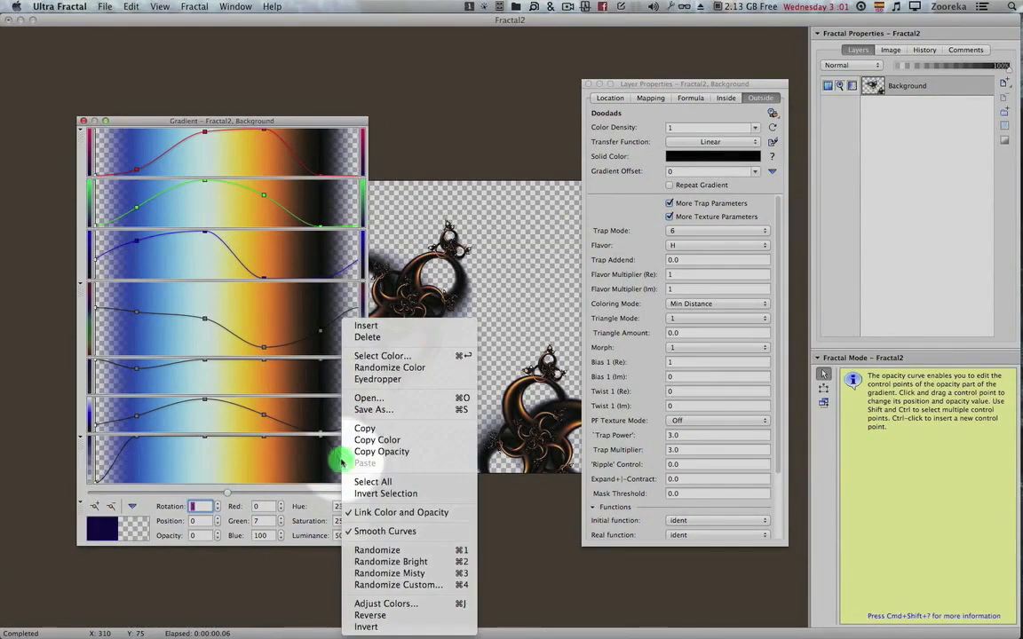
click(366, 325)
drag(344, 474, 321, 489)
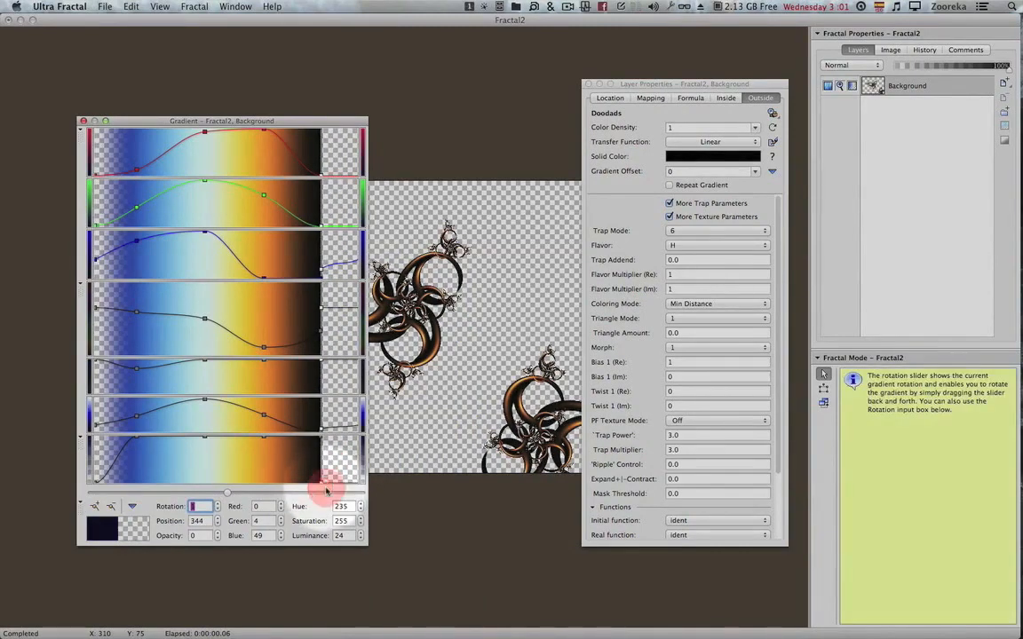
Step: Close the gradient editor and move the layer properties window off the fractal image
mouse_move(133, 121)
mouse_down()
mouse_move(121, 108)
mouse_move(8, 110)
mouse_move(132, 106)
mouse_up()
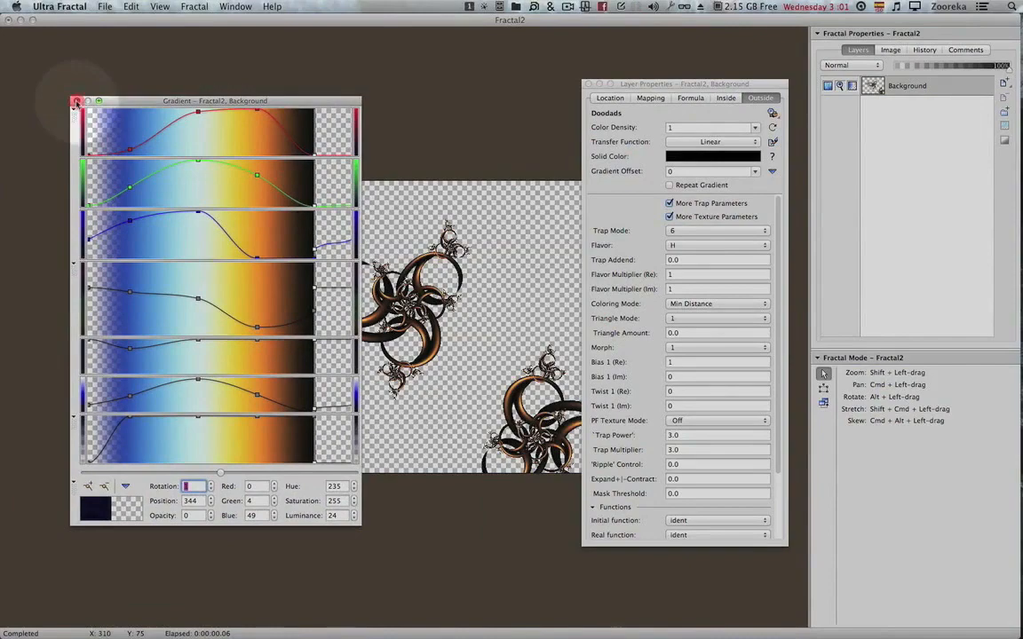
click(76, 102)
drag(637, 89, 56, 100)
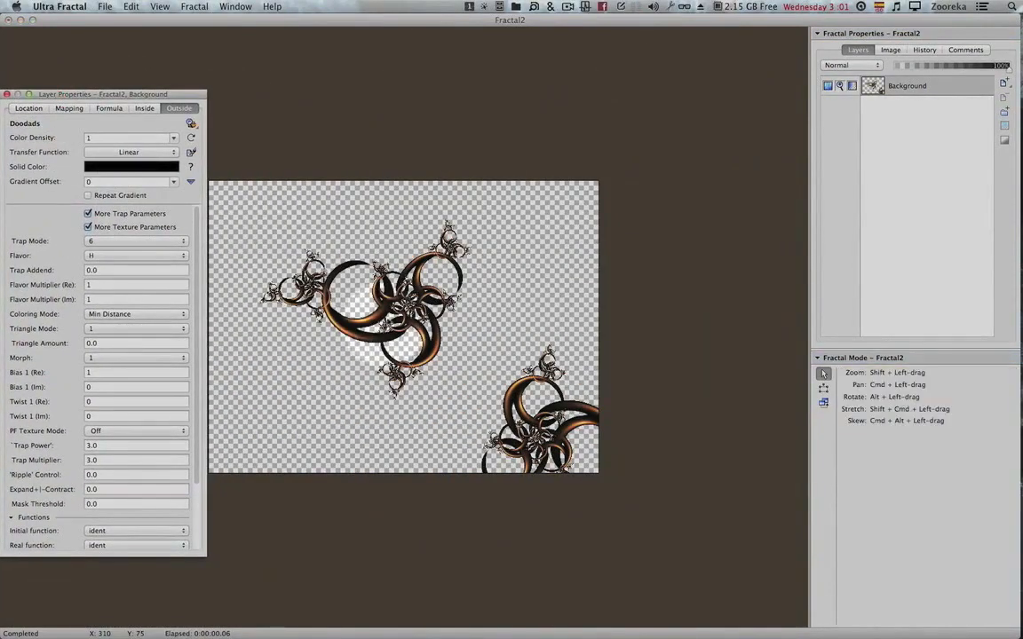
Step: Zoom in on the central spiral cluster, pan it into the middle of the image, and move the layer properties window clear
shift+click(402, 289)
shift+click(404, 291)
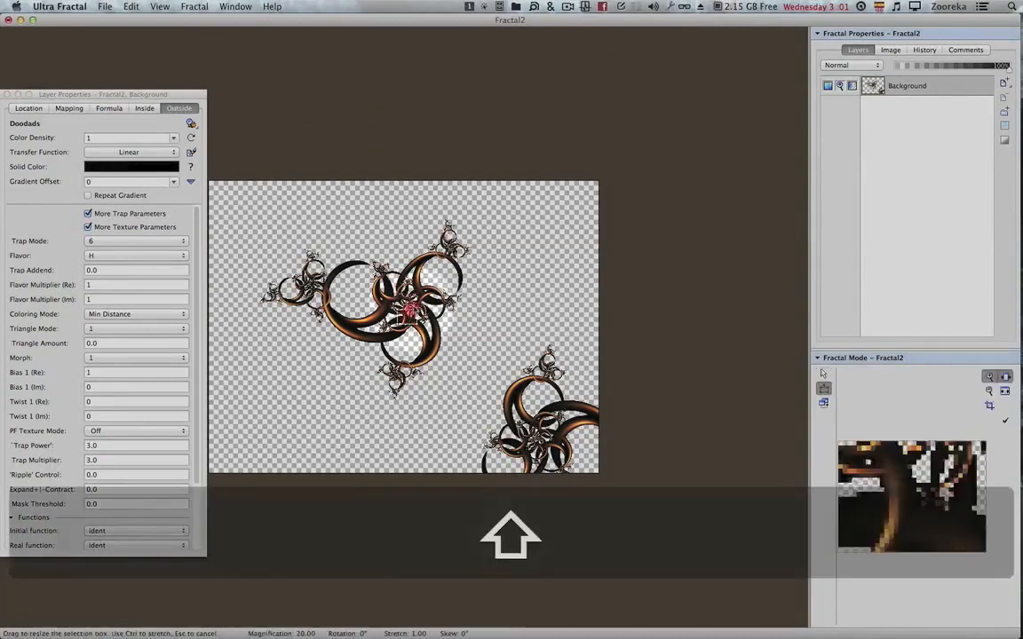
shift+click(425, 377)
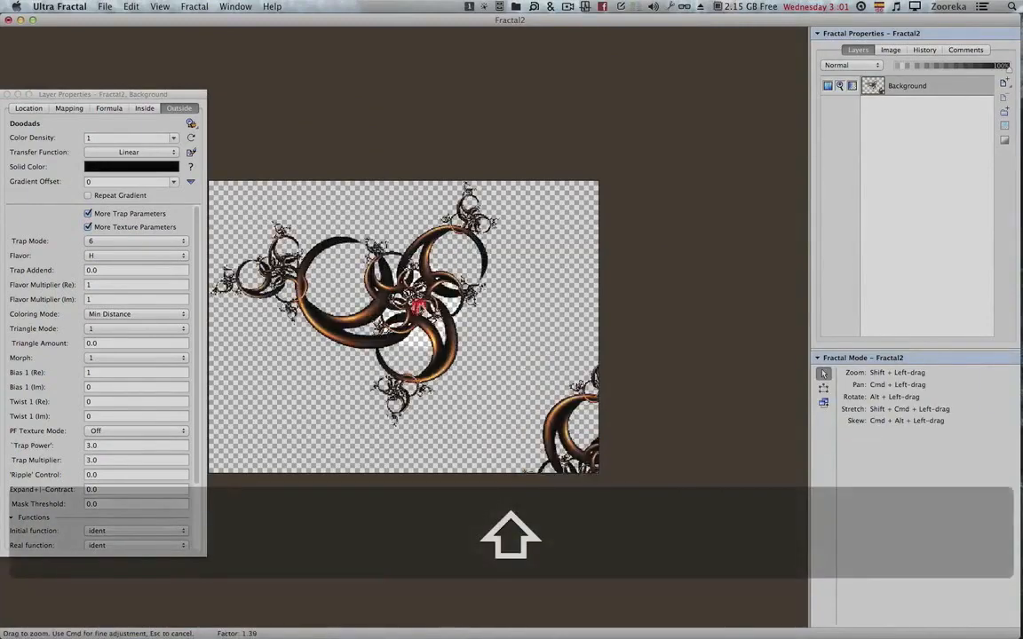
drag(435, 316, 426, 345)
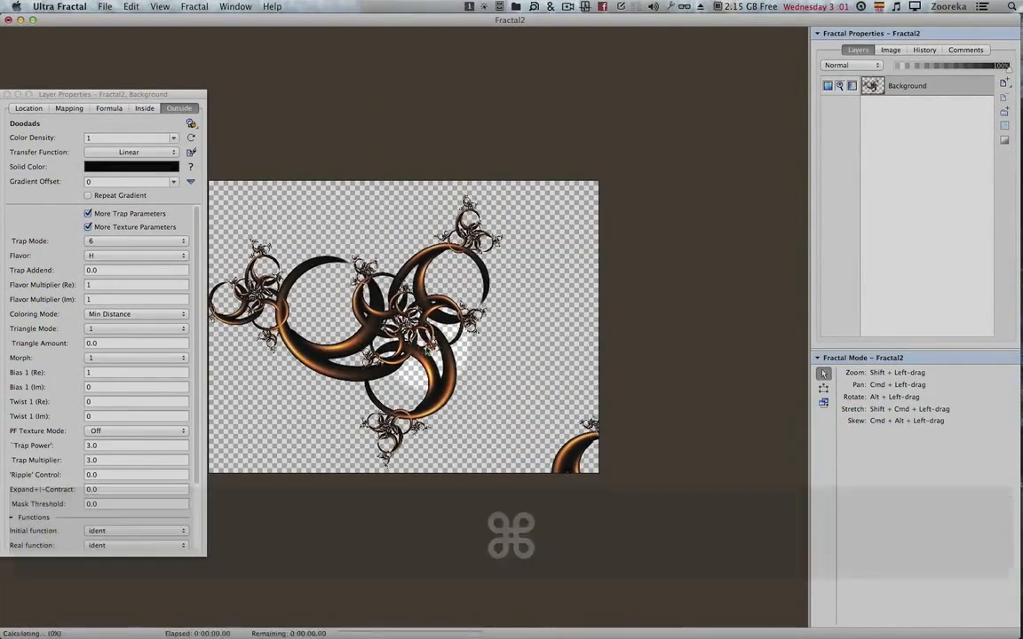
drag(171, 94, 187, 57)
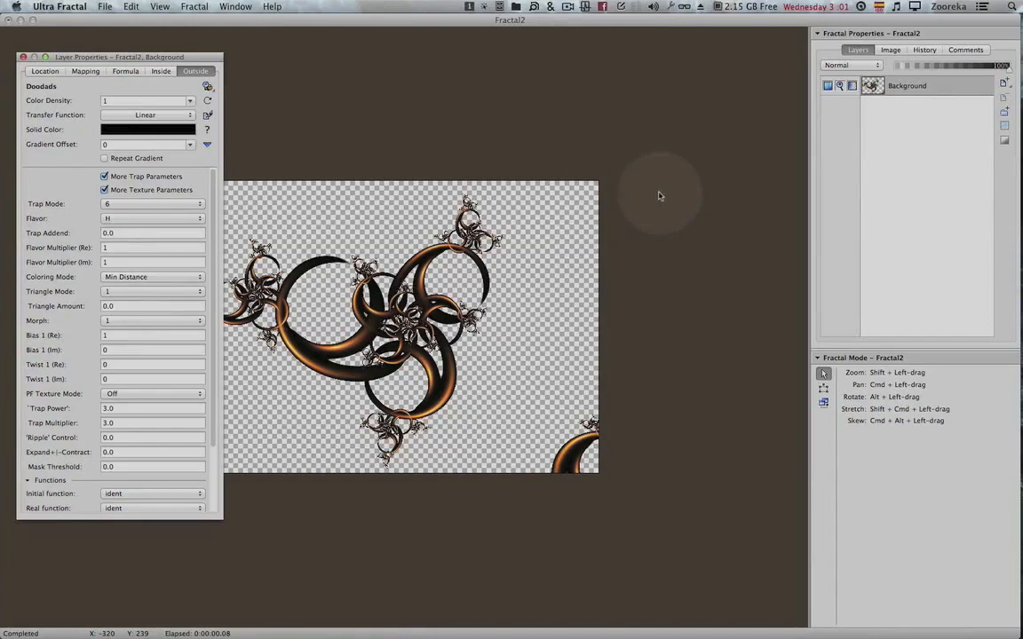
Step: Duplicate the Background layer and explore the copy's Trap Addend, picking -0.9375
click(1004, 83)
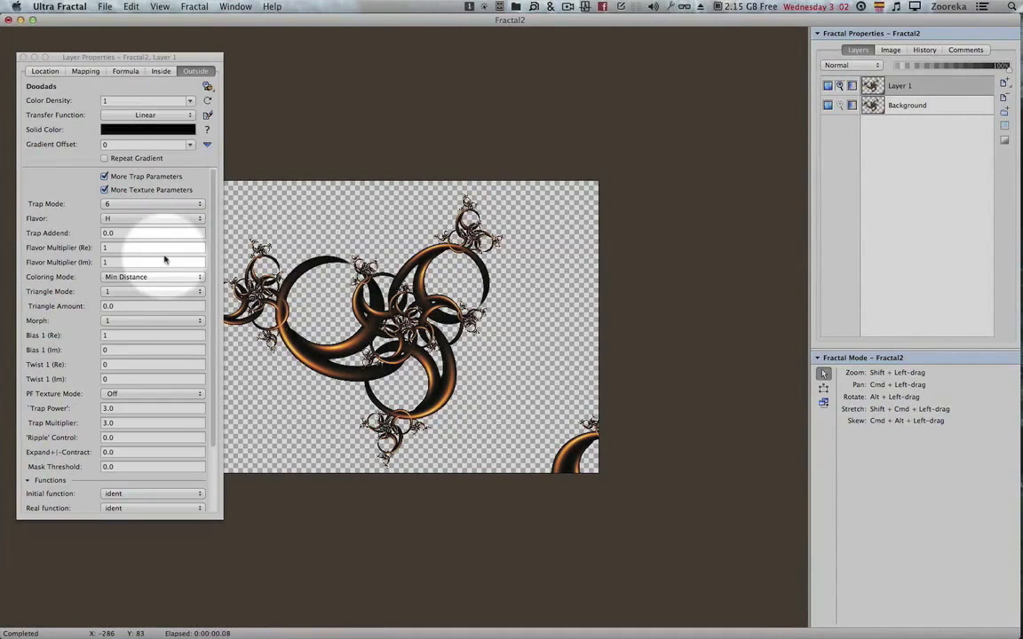
click(151, 234)
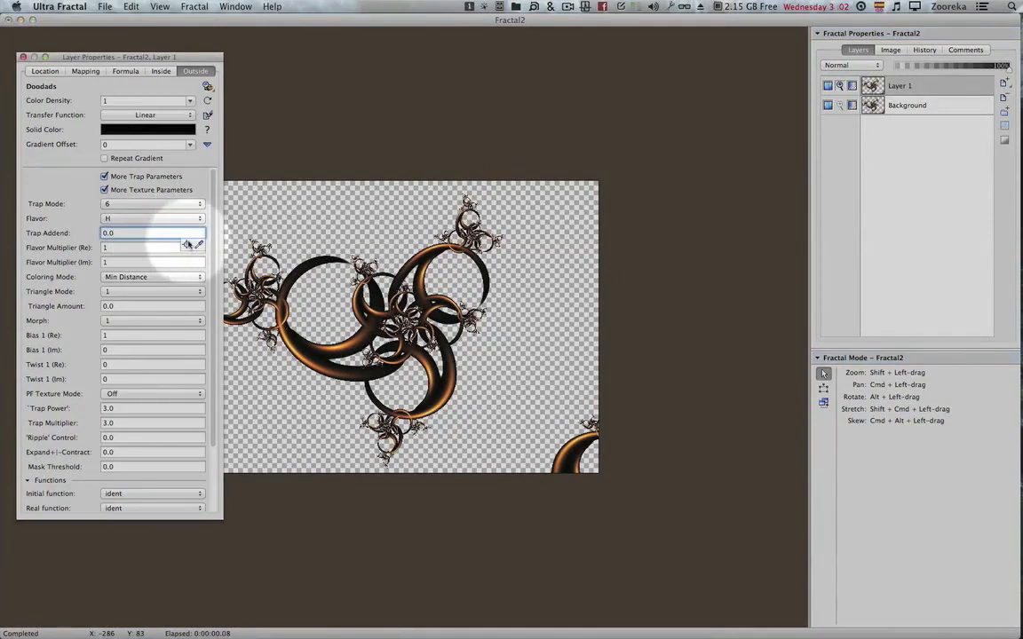
click(187, 244)
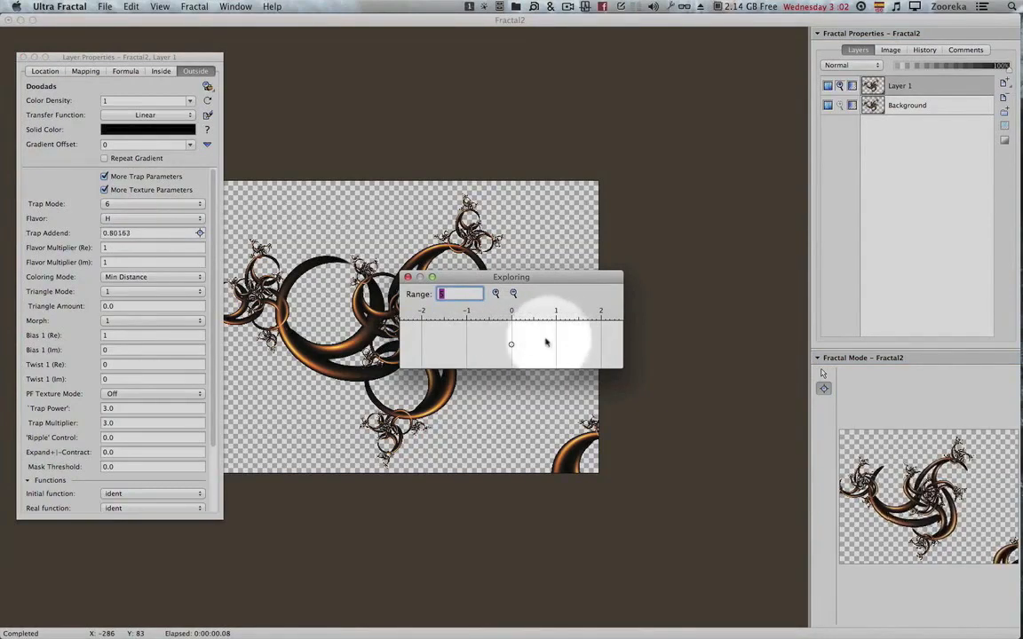
click(471, 347)
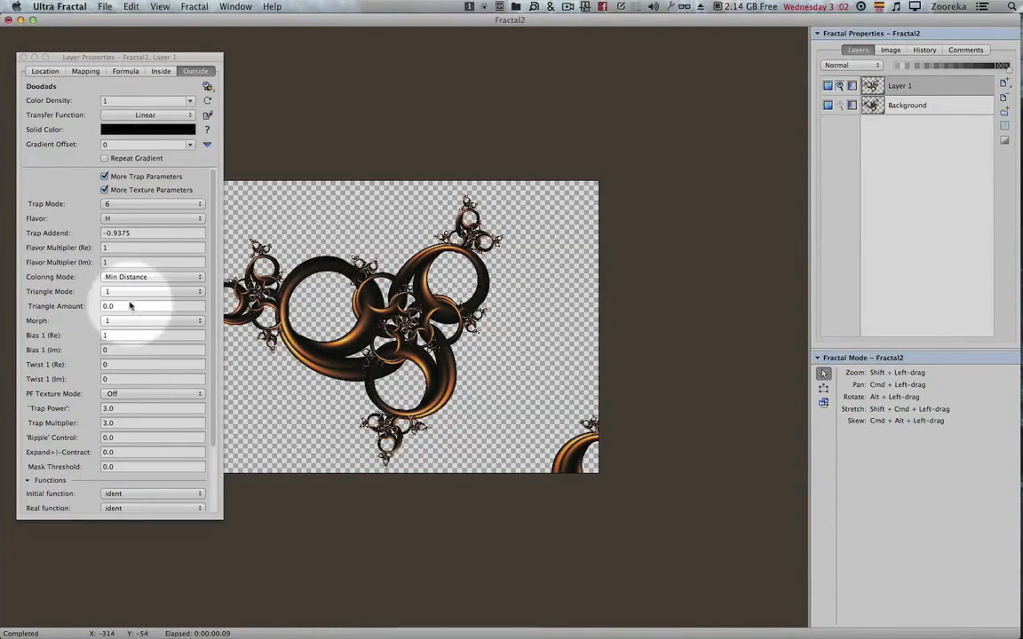
Step: Explore Layer 1's Flavor Multiplier, picking 0.8918651 for the real part and 0.9394841 for the imaginary part
click(136, 249)
click(187, 259)
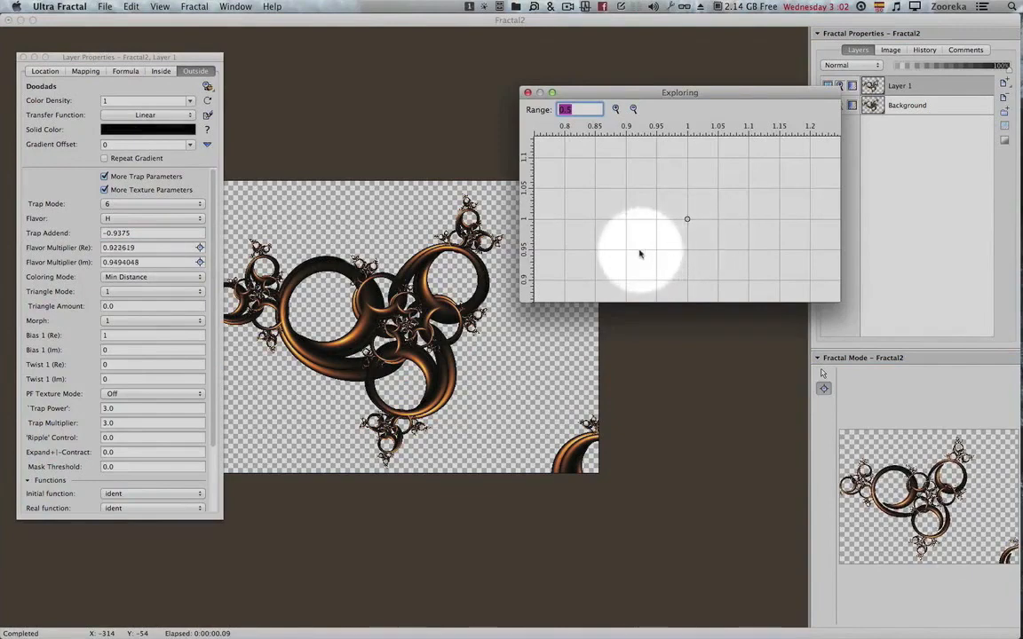
click(622, 260)
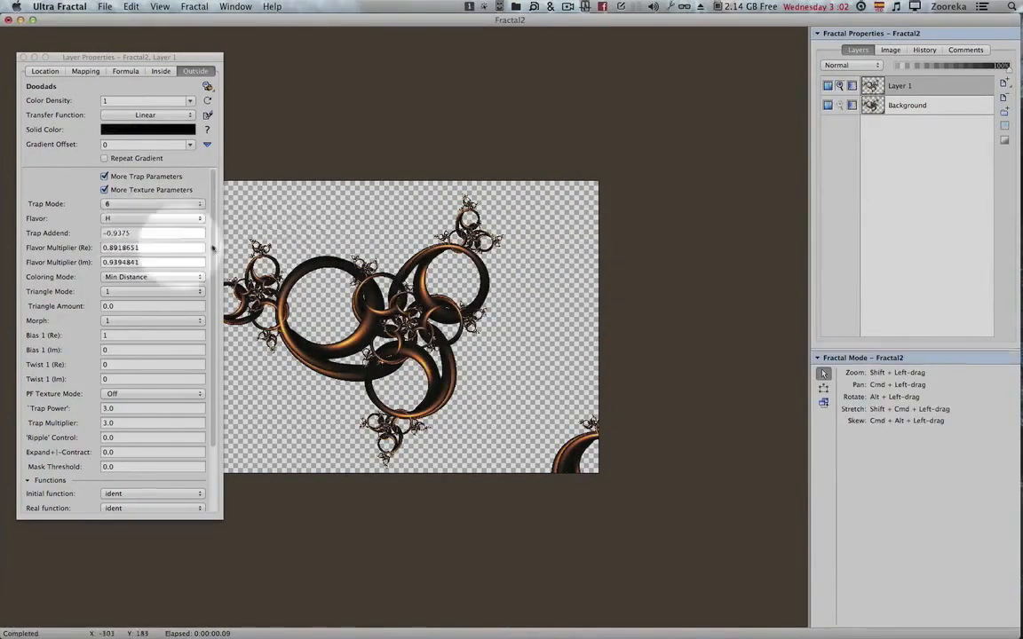
Step: Set Layer 1's Coloring Mode to Triangles Only, and try PF Texture Mode a Patterns 1 before choosing c Patterns 3
drag(211, 231, 212, 207)
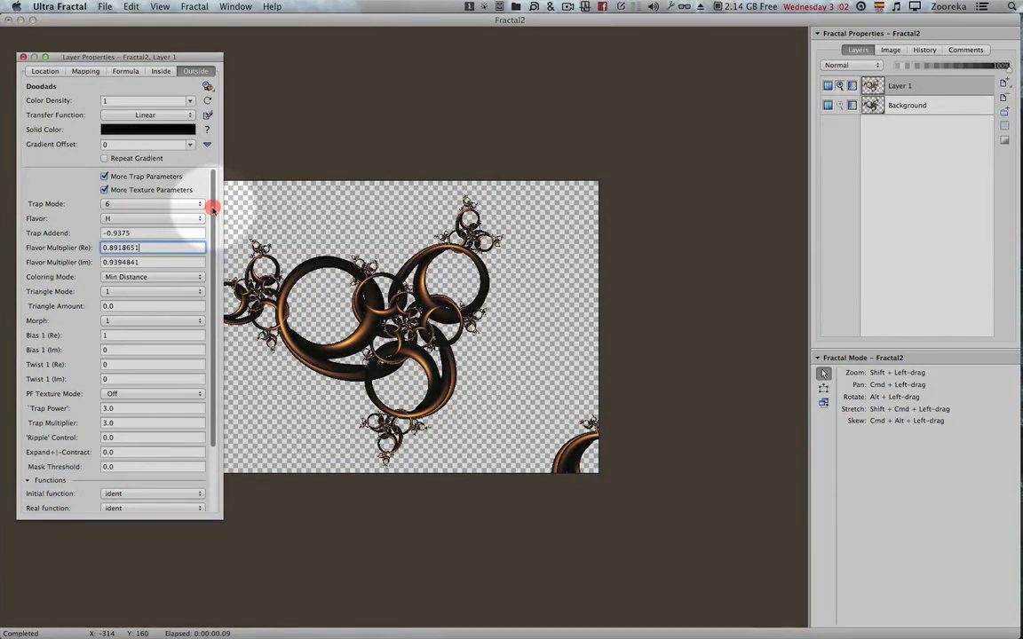
click(166, 278)
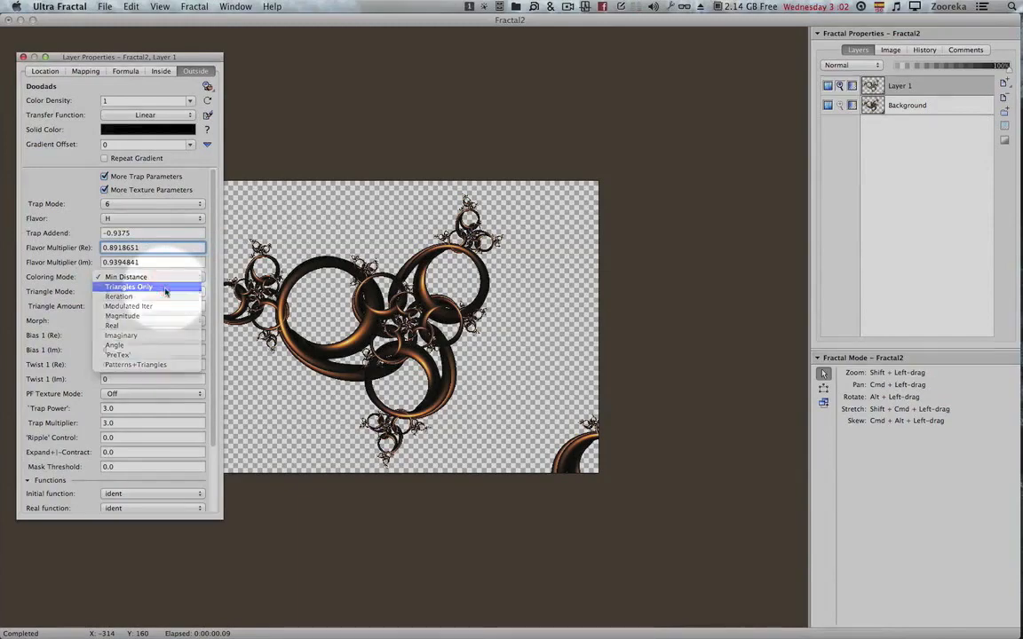
click(165, 289)
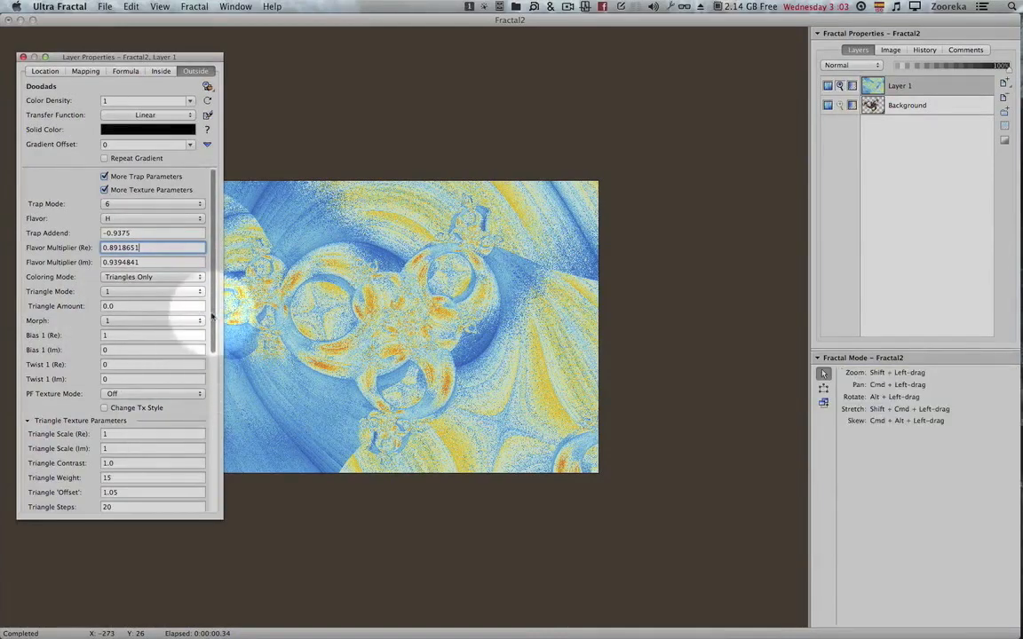
scroll(204, 337, down, 3)
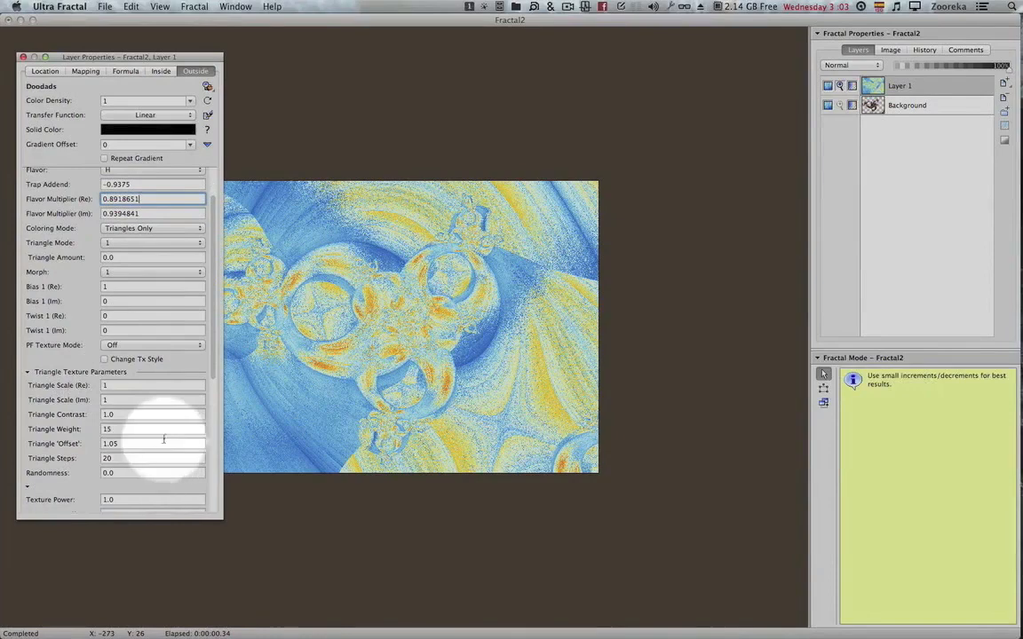
click(143, 346)
click(140, 355)
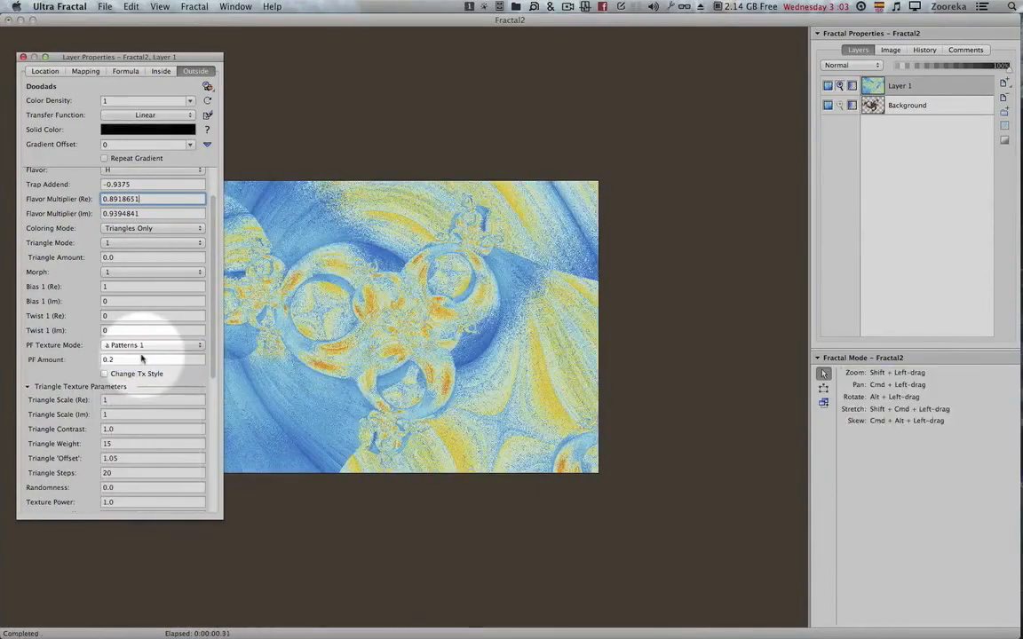
click(150, 345)
click(139, 371)
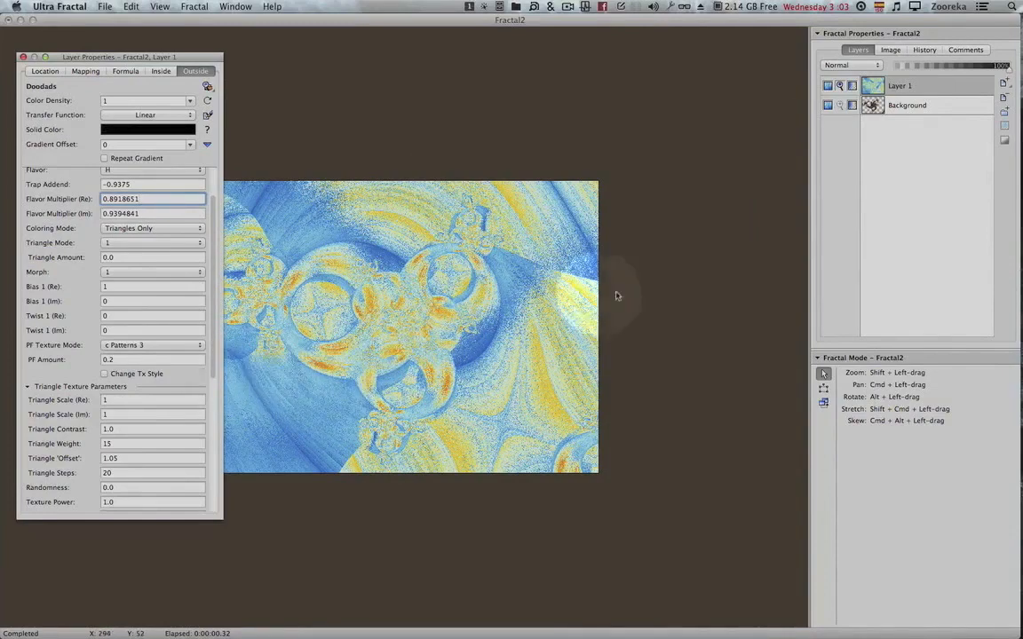
Step: Duplicate the Background layer and turn the copy into a transparency mask for Layer 1
click(924, 107)
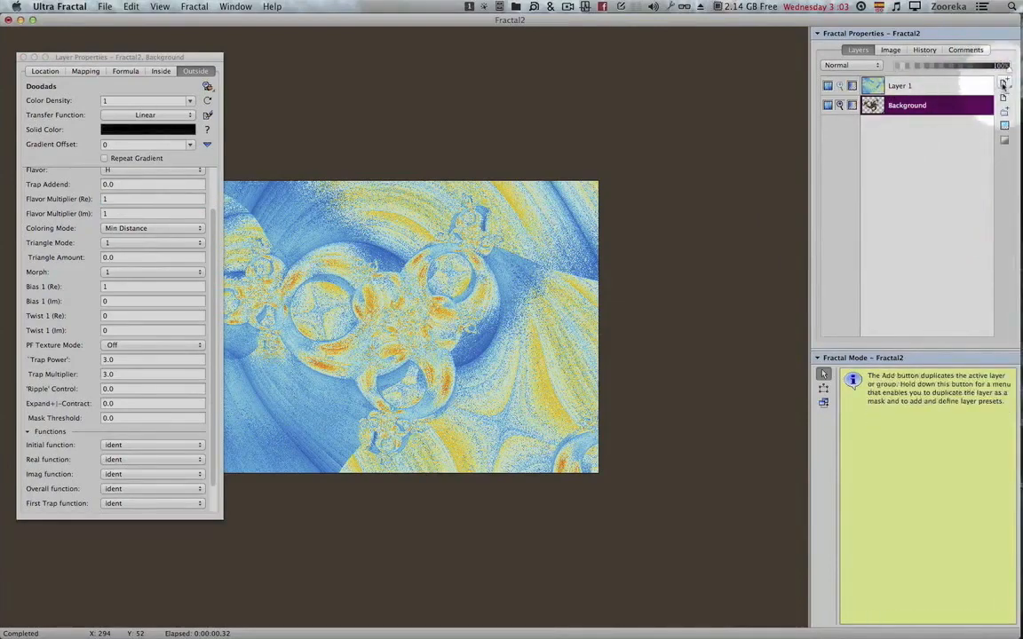
click(1004, 126)
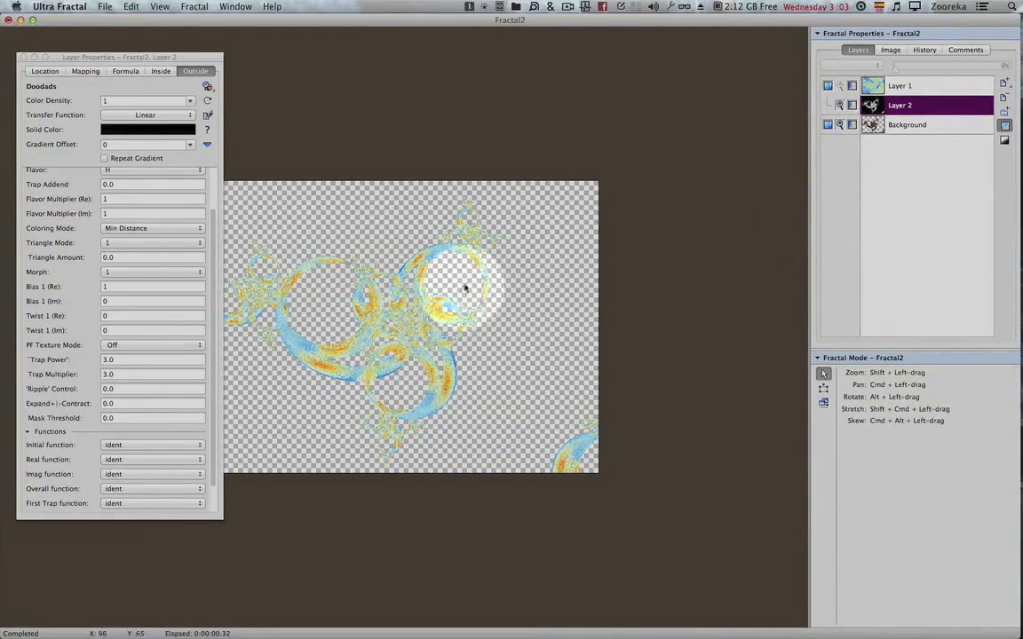
Step: Select Layer 1 and try the Multiply, Screen and Overlay merge modes on it
click(856, 87)
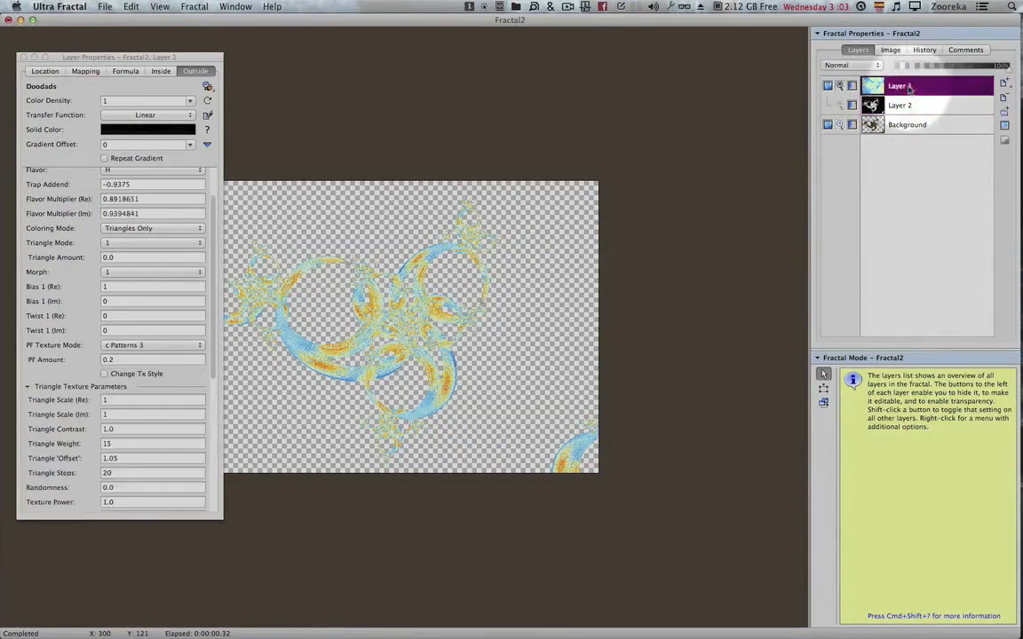
click(850, 67)
click(850, 77)
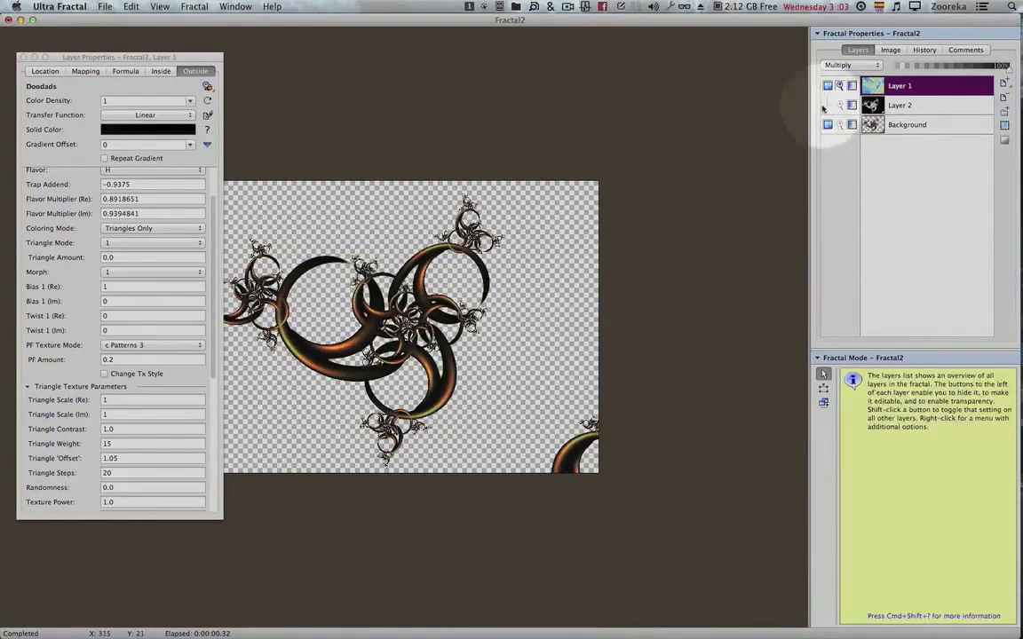
click(839, 64)
click(835, 74)
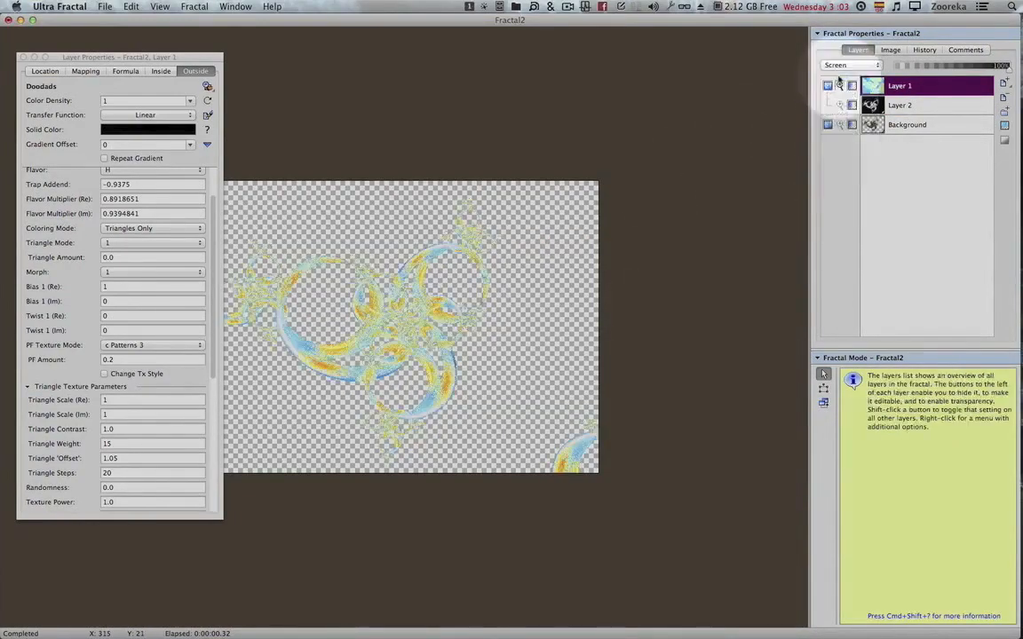
click(848, 65)
click(849, 77)
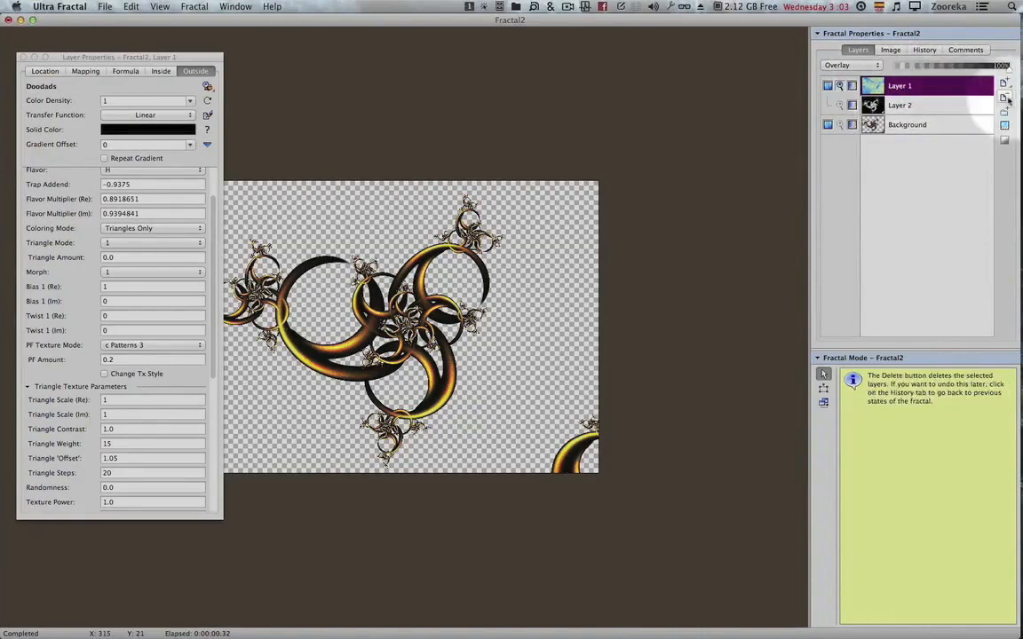
Step: Delete the textured Layer 1 with its mask and make a fresh duplicate of the Background layer
click(1004, 98)
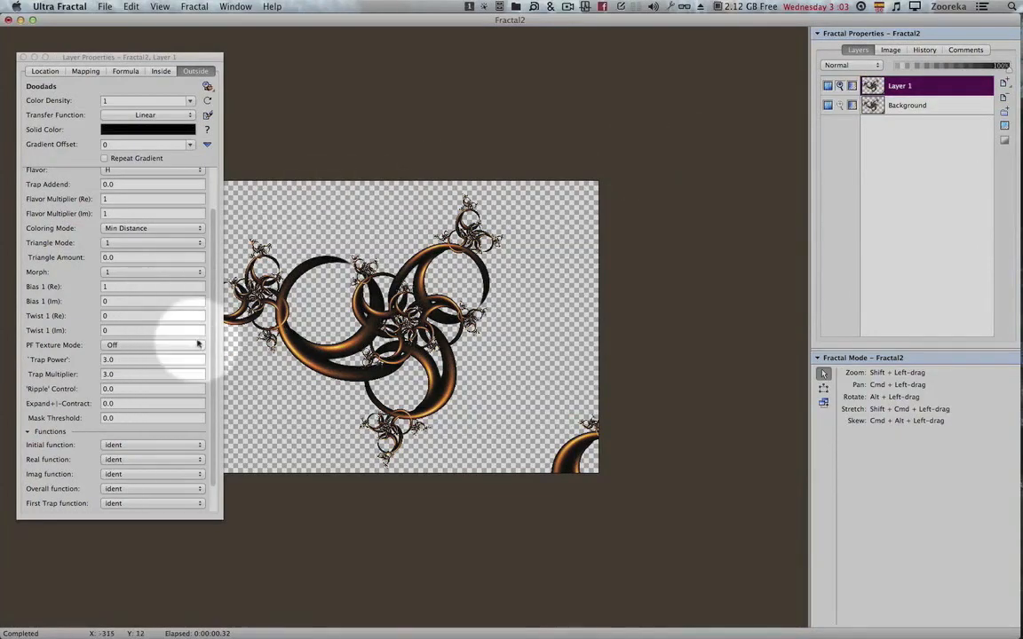
click(214, 297)
drag(214, 296, 205, 177)
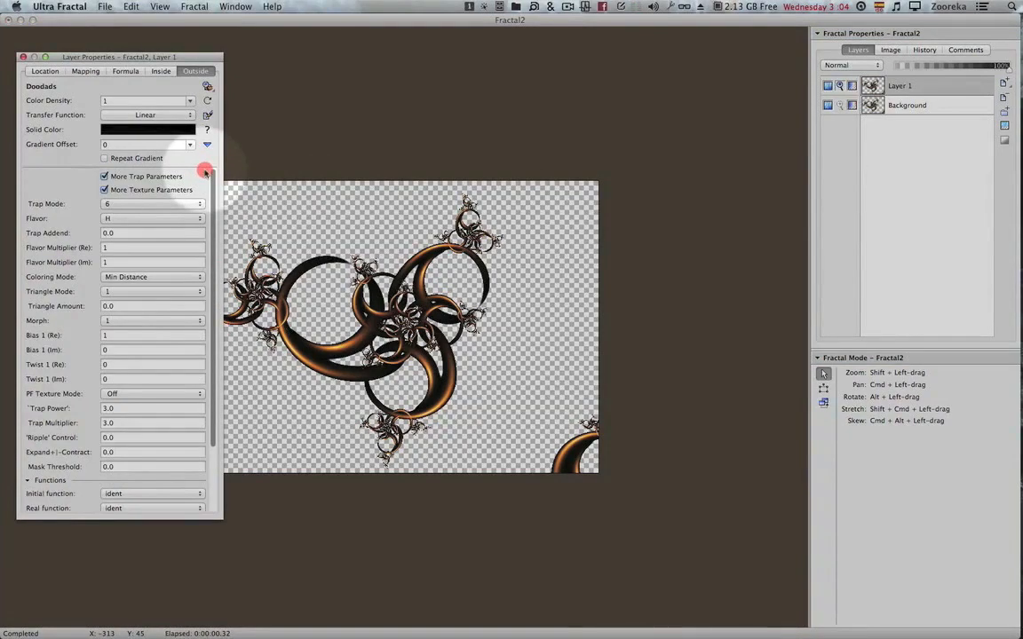
Step: Explore the new layer's Expand+|-Contract parameter, picking -2.28261
click(131, 452)
double_click(134, 452)
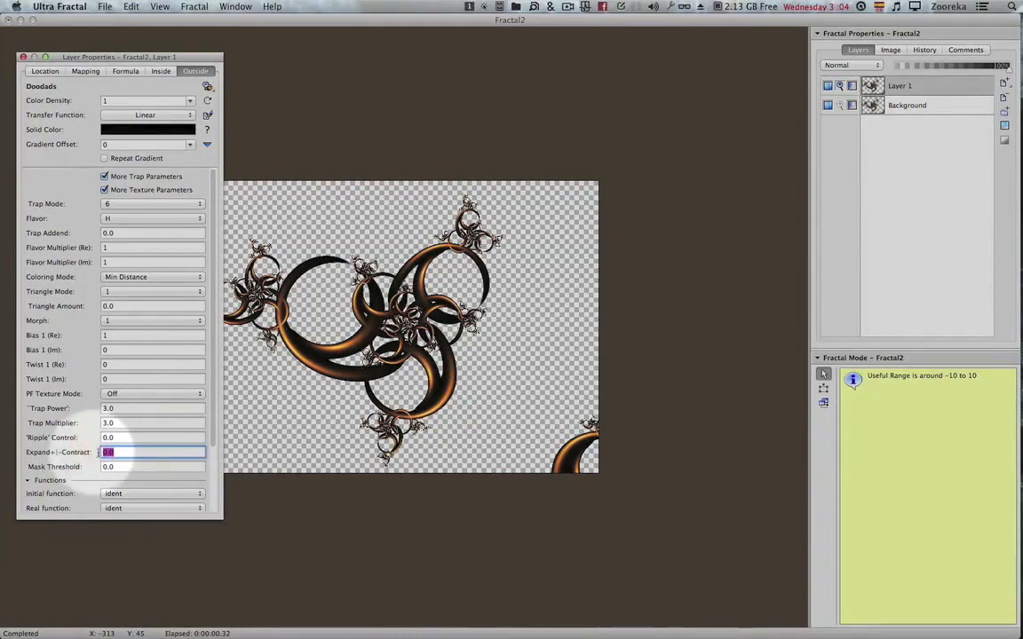
right_click(138, 453)
click(169, 460)
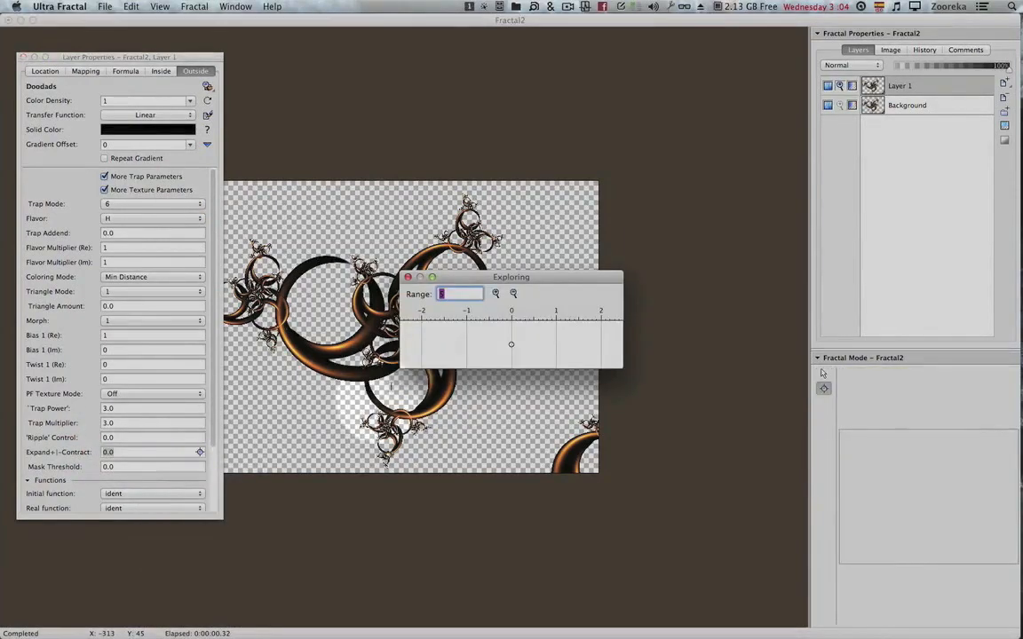
drag(808, 329, 691, 174)
drag(599, 316, 409, 339)
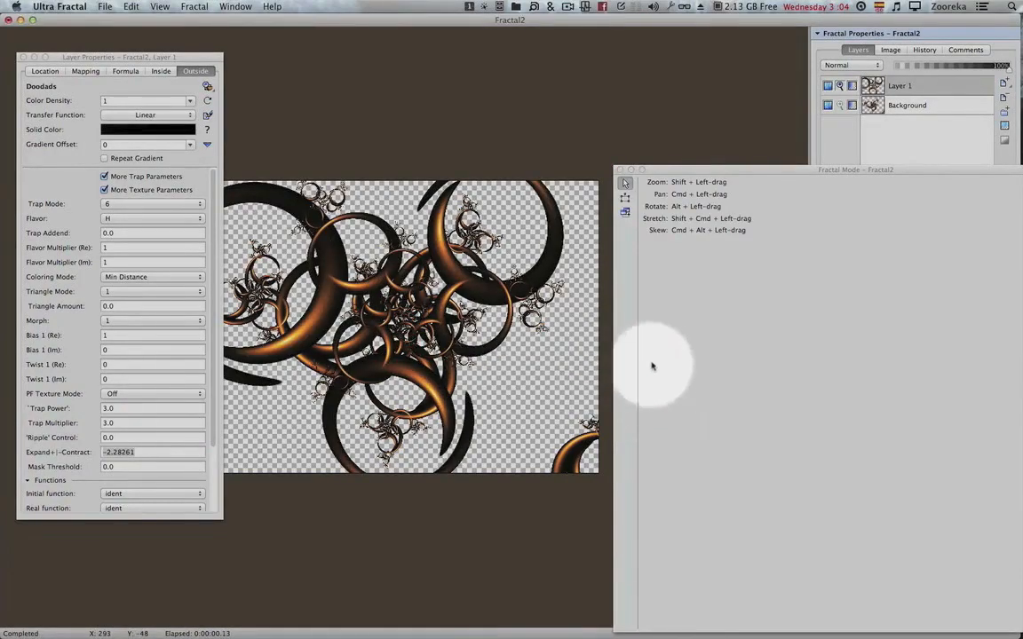
Step: Hide the Background layer and zoom Layer 1 out so its ring cluster appears smaller in the image
key(super+z)
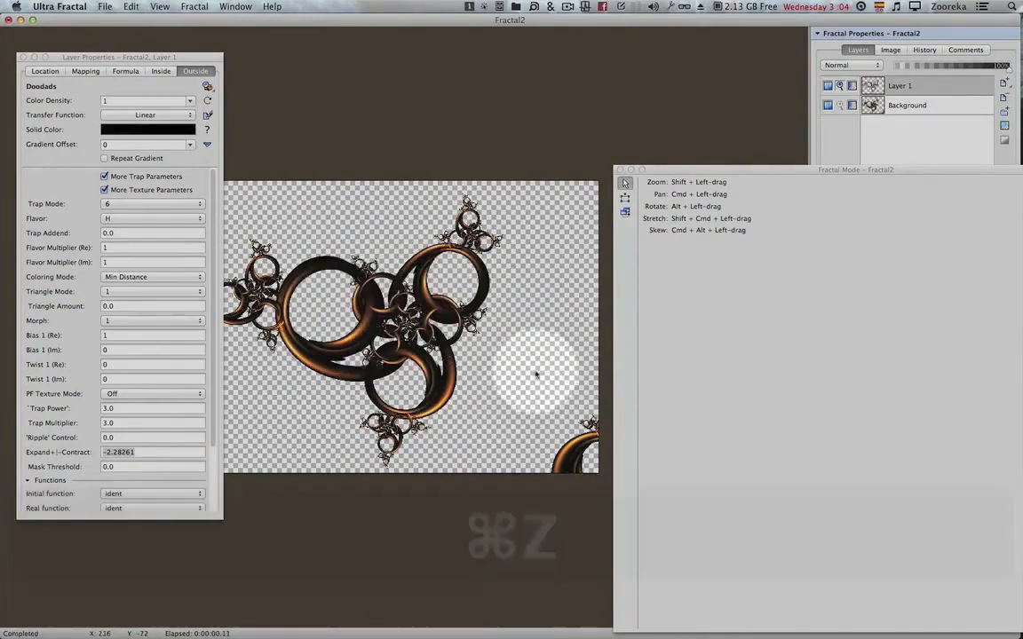
key(super)
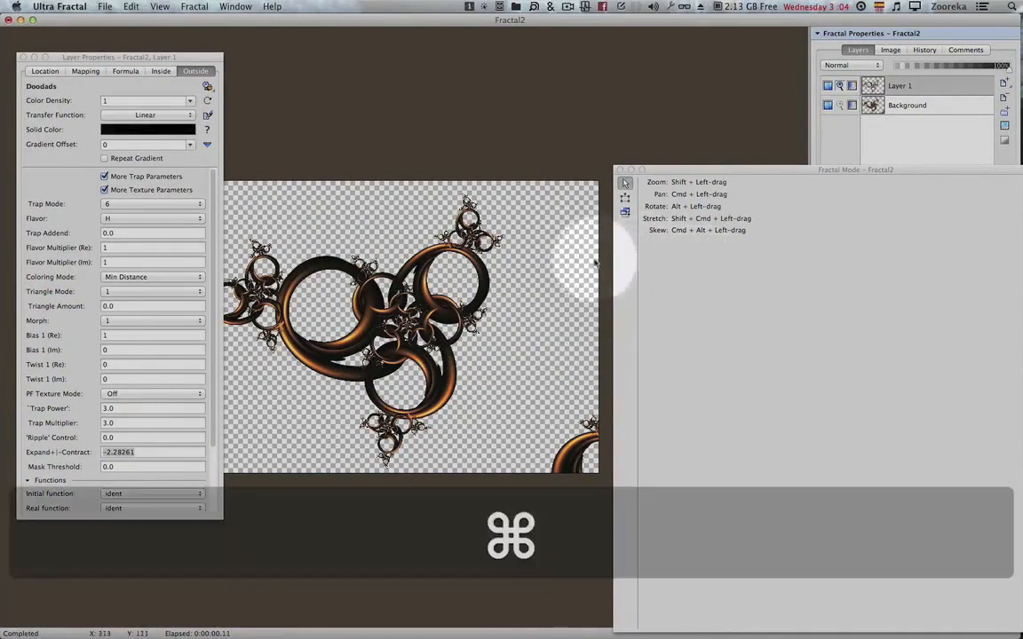
key(super+y)
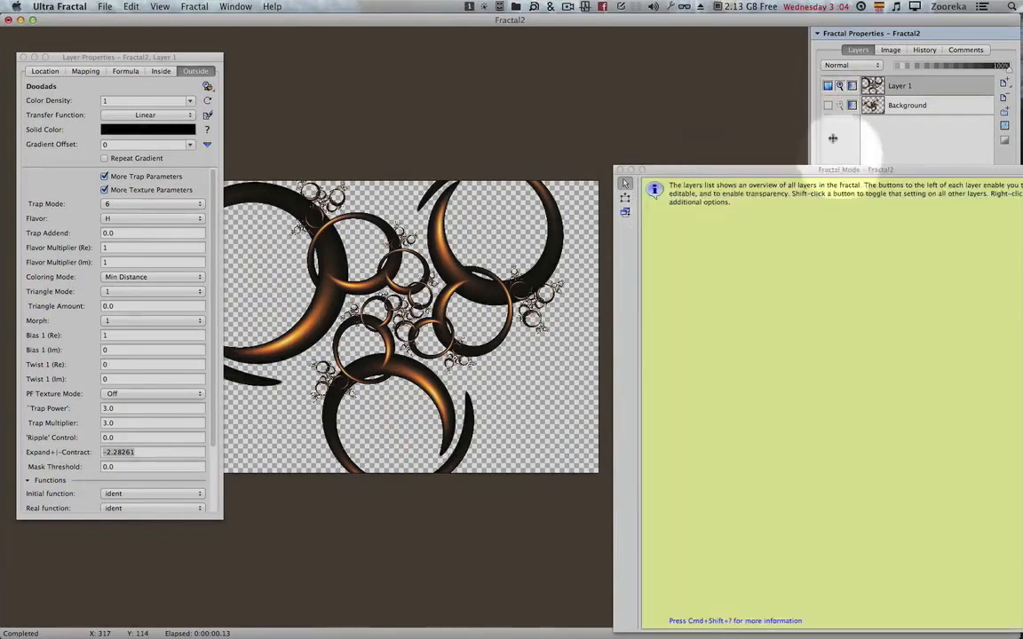
drag(422, 338, 379, 341)
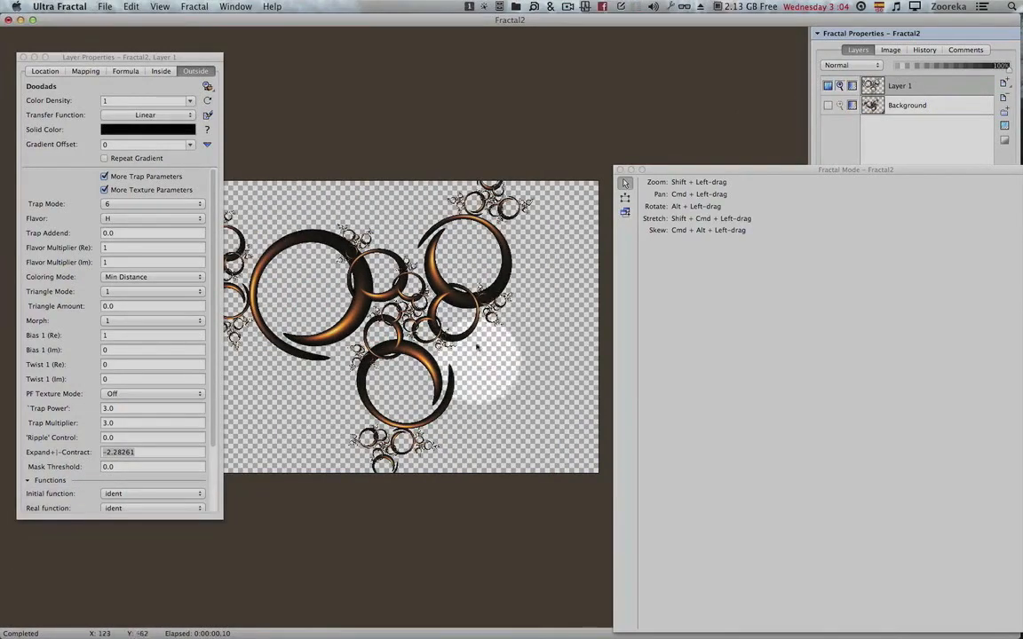
Step: Zoom into the smaller ring clusters of Layer 1 to inspect their detail
mouse_move(521, 297)
mouse_down()
mouse_move(513, 292)
mouse_move(512, 306)
mouse_move(521, 292)
mouse_up()
click(513, 296)
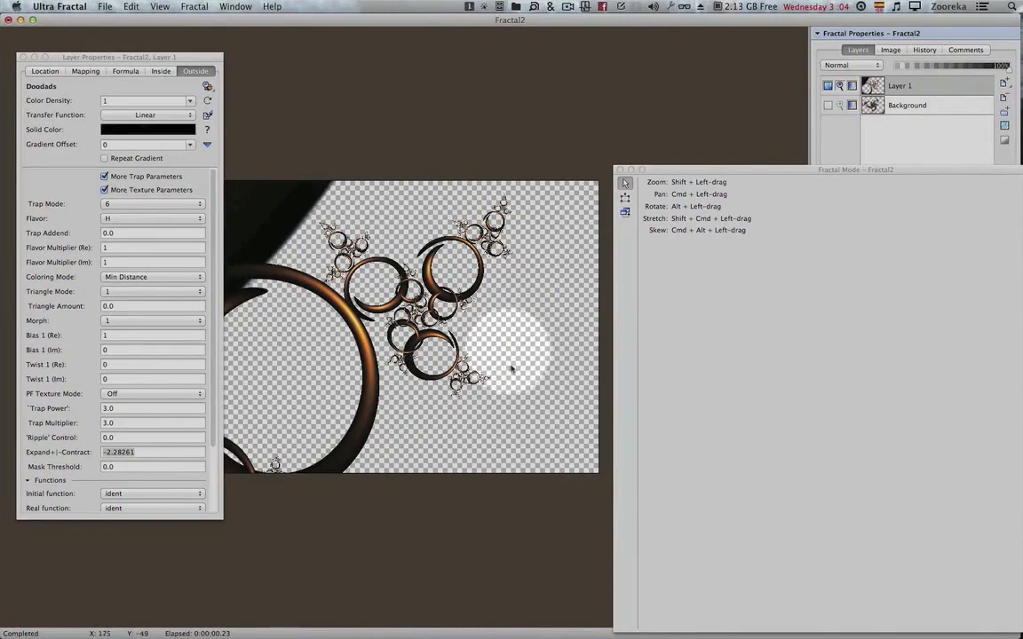
drag(483, 314, 274, 388)
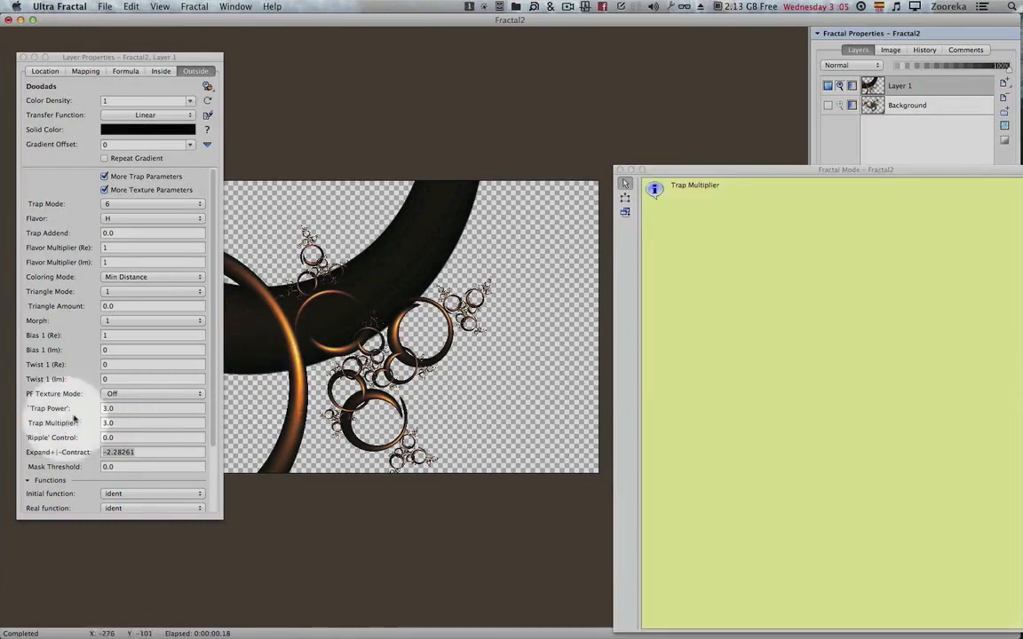
click(213, 269)
drag(213, 268, 213, 286)
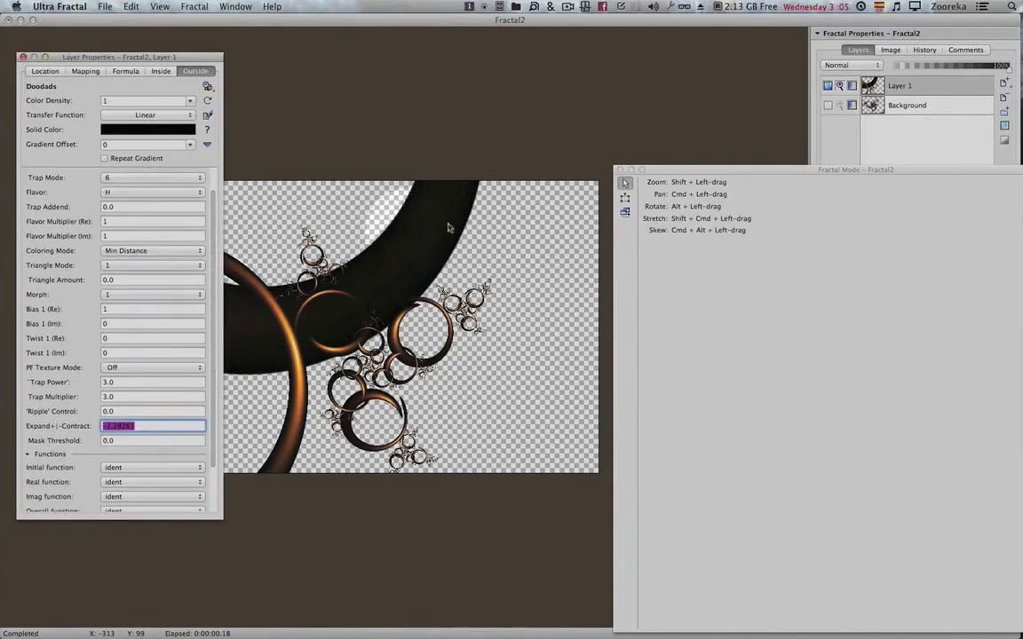
Step: Dock the Fractal Mode panel back below Fractal Properties and undo the zooms into the small ring clusters
drag(657, 171, 864, 337)
click(516, 364)
key(super+z)
key(super+z)
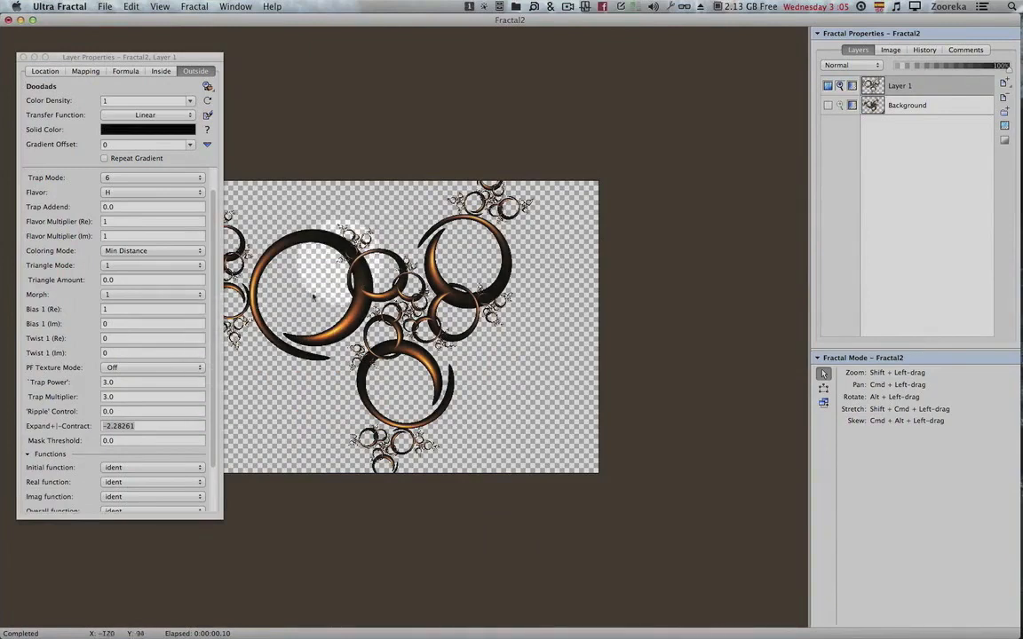
Step: Set Layer 1's Morph to 2 and zoom in on one of the separate rings
click(108, 294)
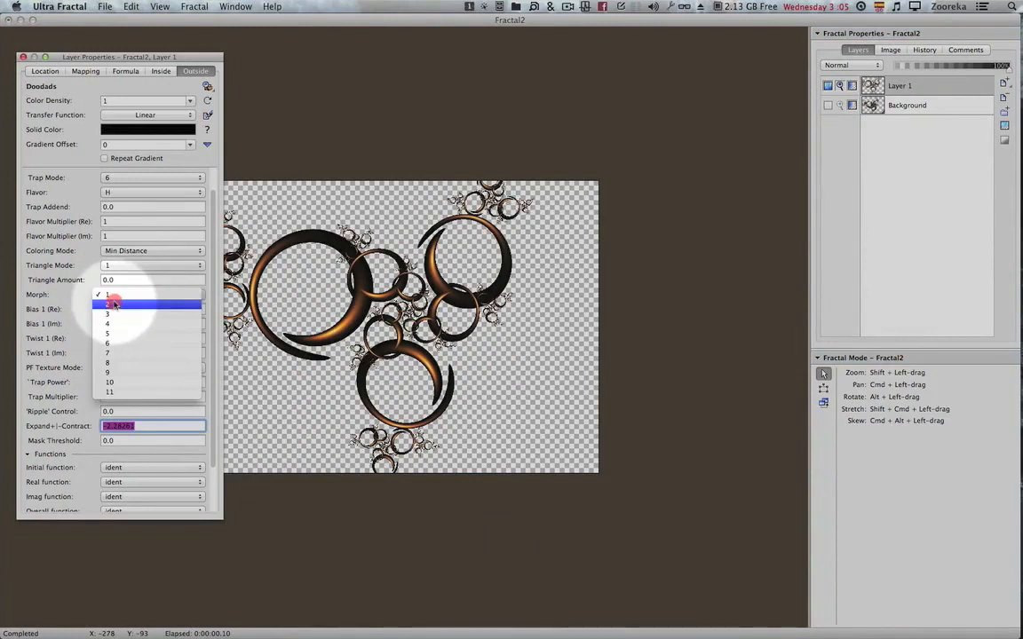
click(112, 303)
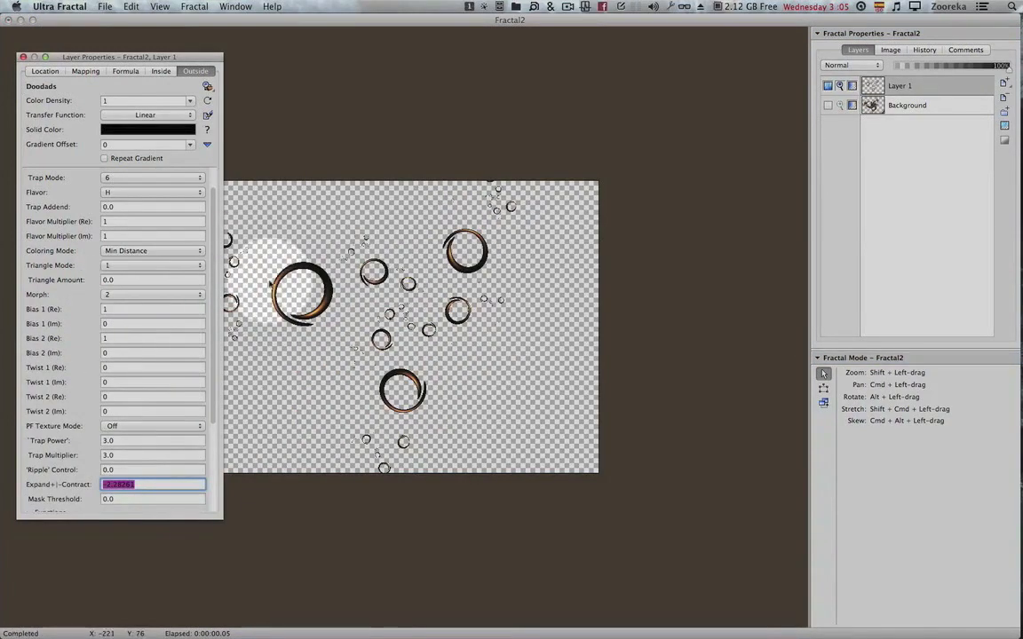
drag(462, 312, 461, 353)
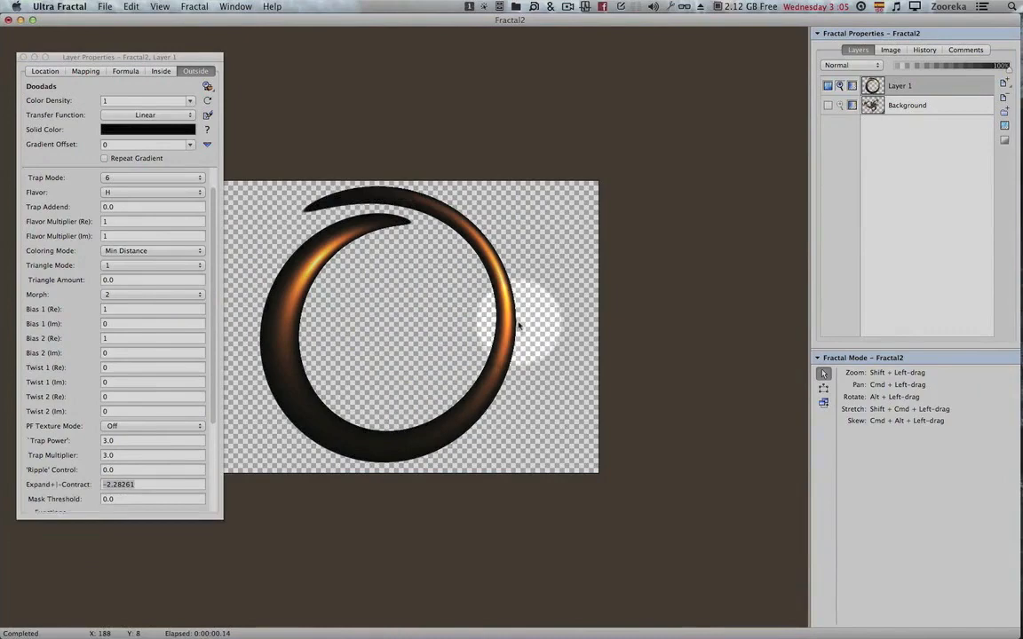
Step: Undo the zoom on the single ring to restore the Morph 2 view of Layer 1
key(super+z)
key(super+z)
key(alt+super+z)
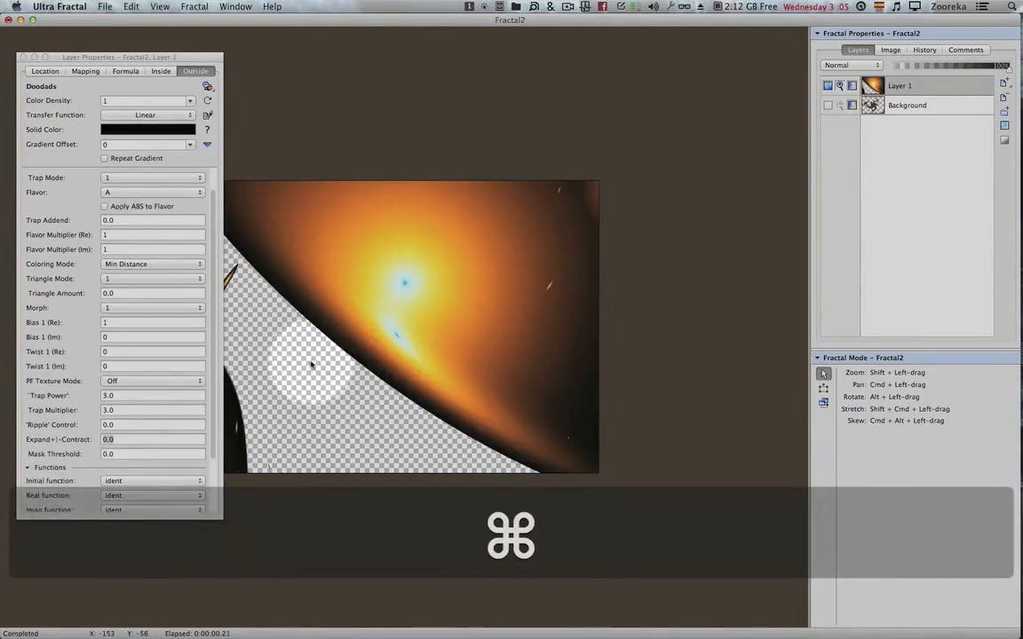
key(super+z)
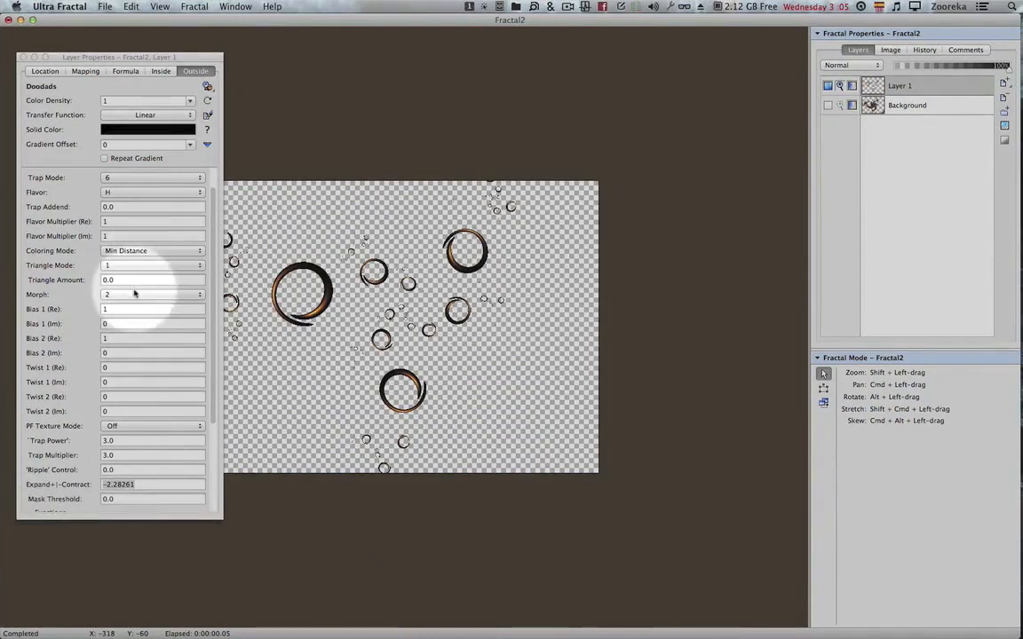
Step: Try Morph values 3, 4, 5 and 6 on Layer 1 and settle on Morph 7
click(134, 294)
click(133, 302)
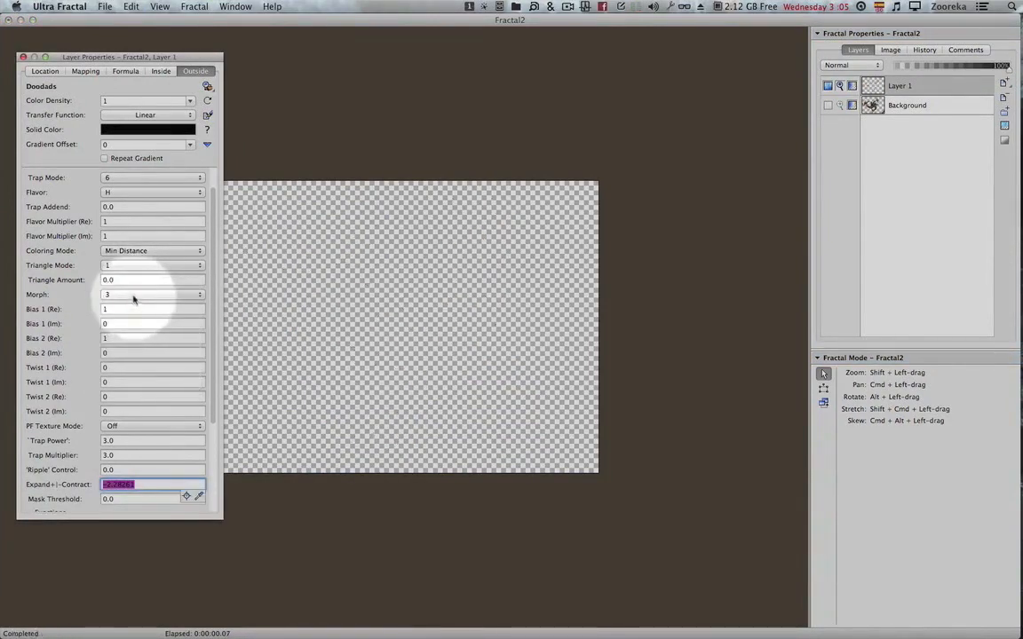
click(133, 298)
click(135, 303)
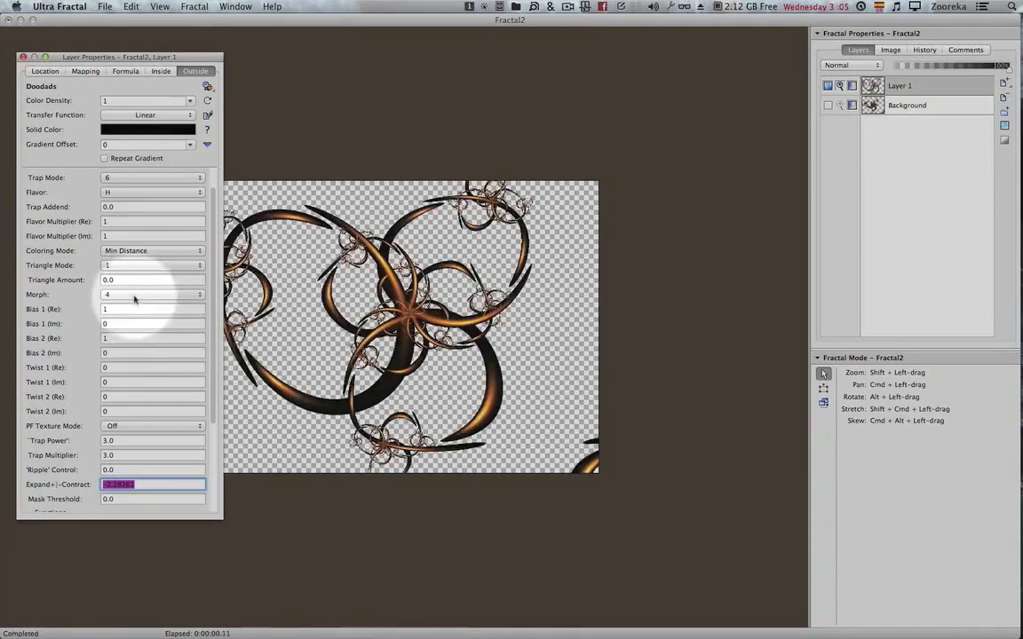
click(134, 296)
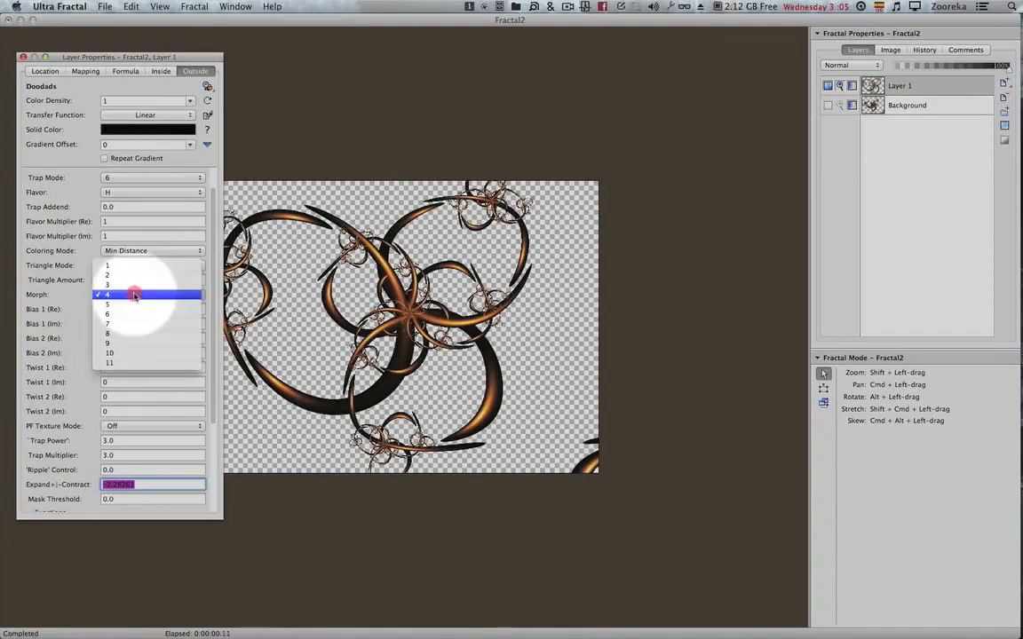
click(135, 304)
click(134, 300)
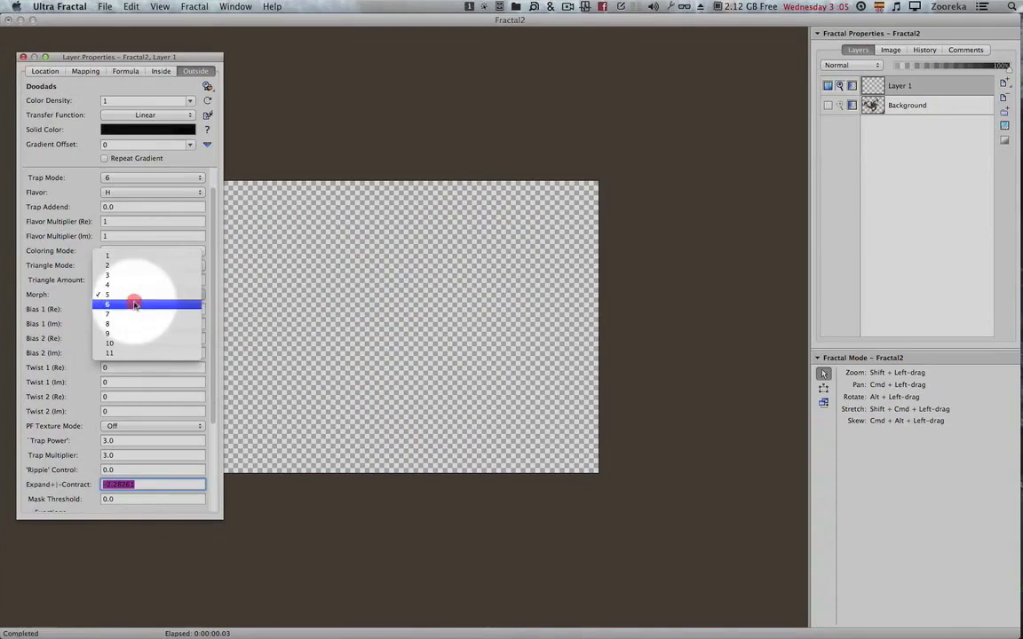
click(135, 304)
click(133, 303)
click(133, 303)
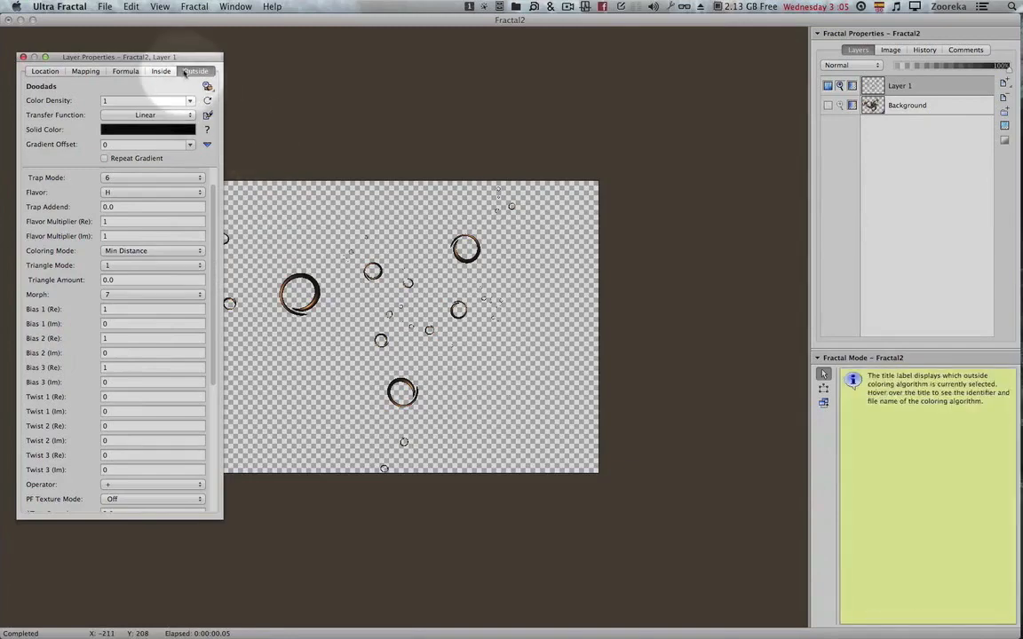
Step: Dock the Layer Properties panel above Fractal Properties, then zoom in on Layer 1's upper-right ring and pan it to the image centre
drag(182, 57, 968, 36)
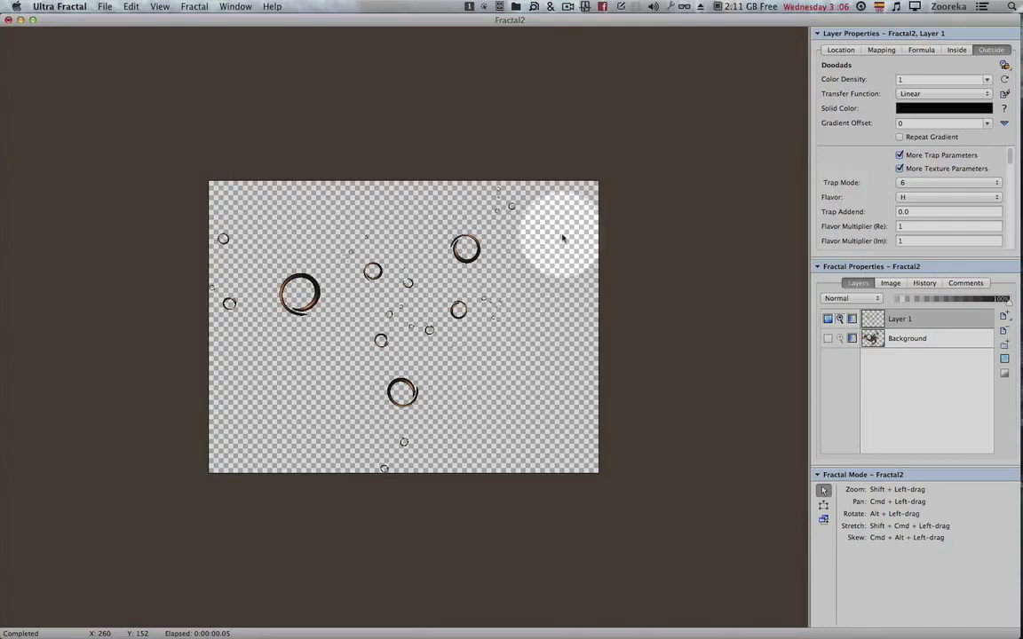
drag(468, 246, 479, 274)
click(470, 258)
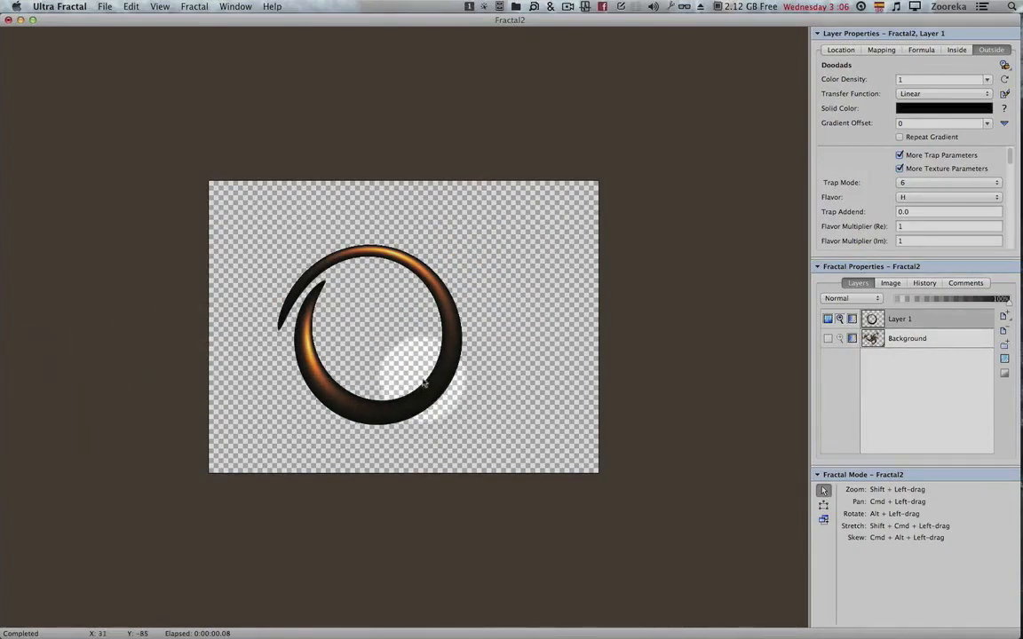
key(super)
drag(435, 382, 468, 379)
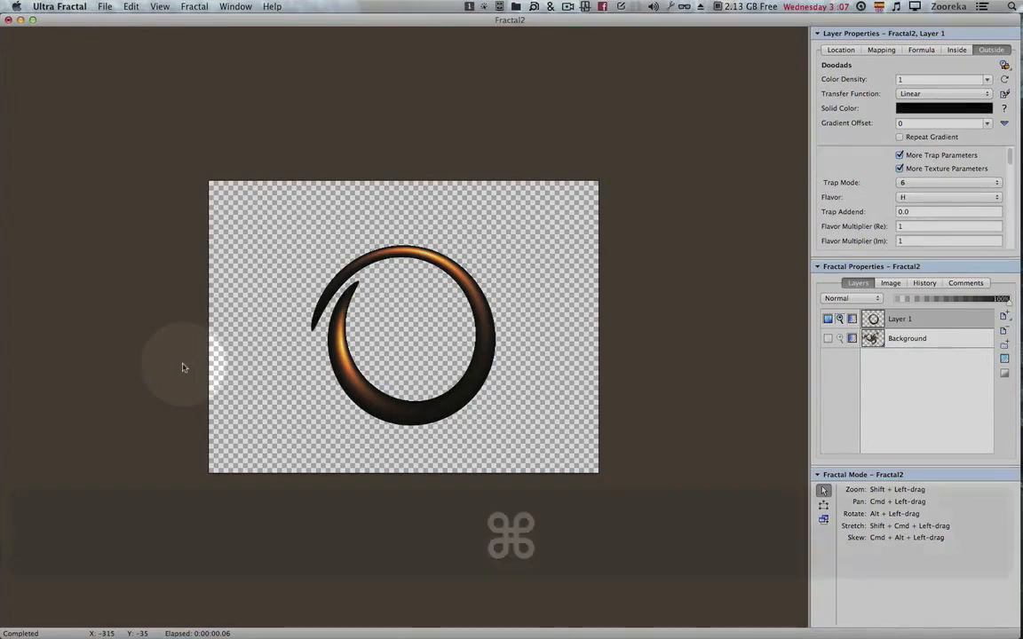
Step: Look at the Fractal preferences and close them without changing anything
key(super+comma)
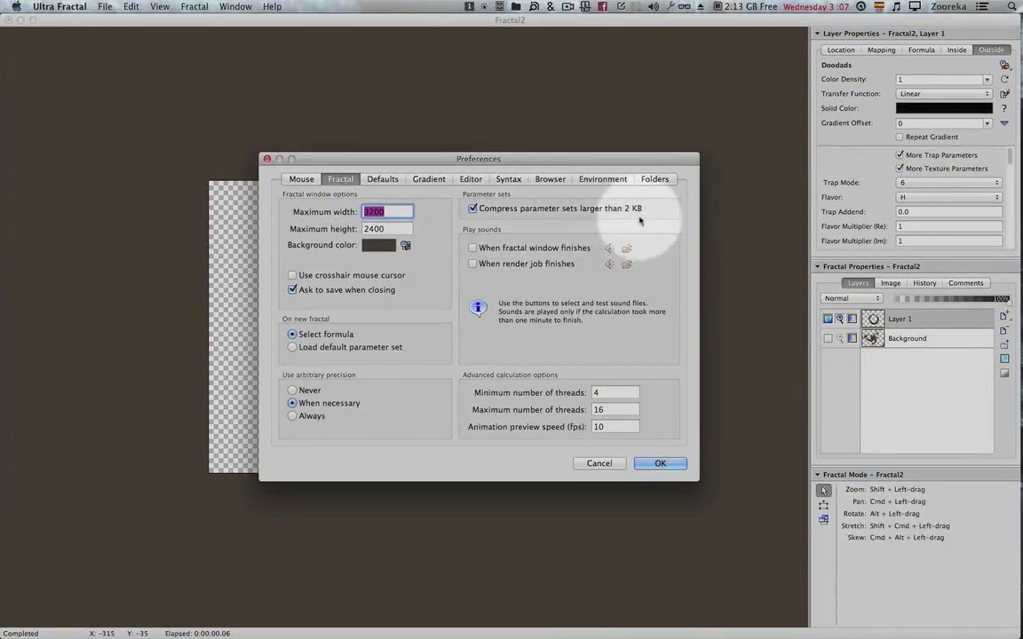
click(657, 464)
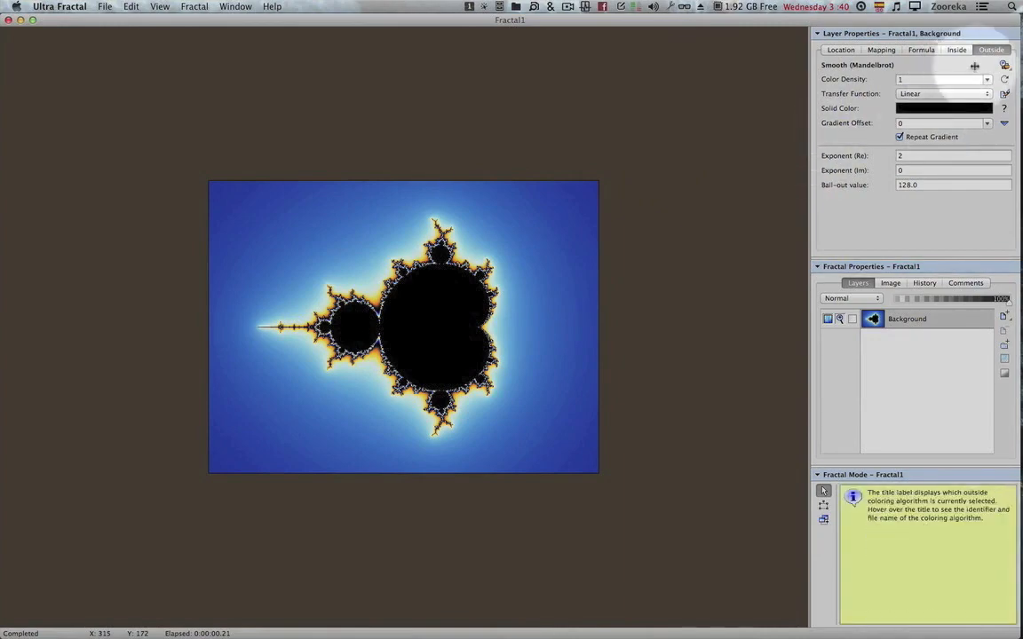
Step: Set the outside coloring of Fractal1's Background layer to Orbit Traps (UF3) from dmj3.ucl in My Formulae
click(1004, 66)
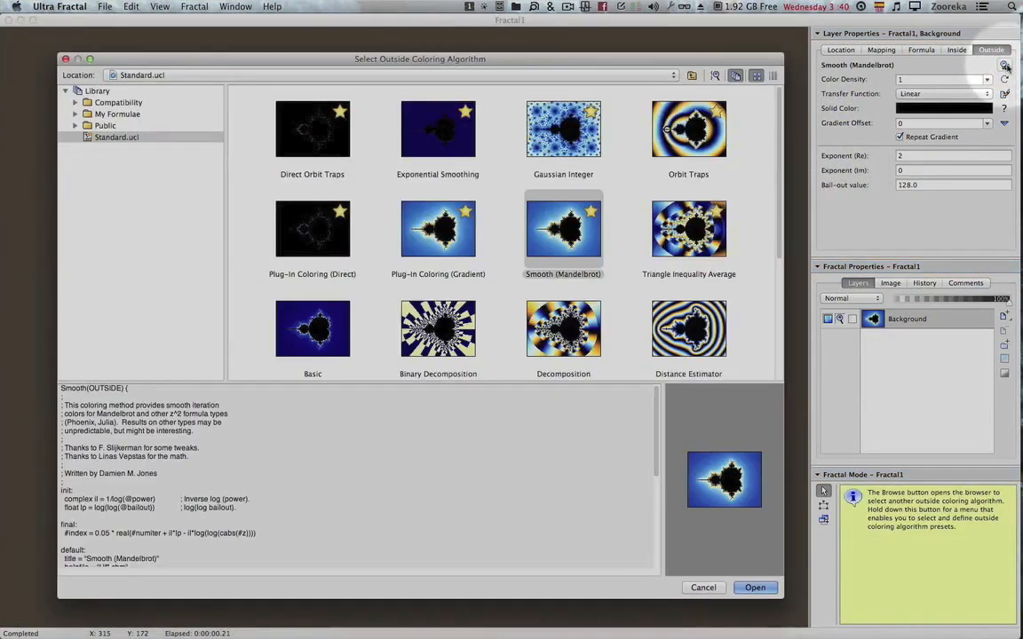
drag(629, 66, 618, 78)
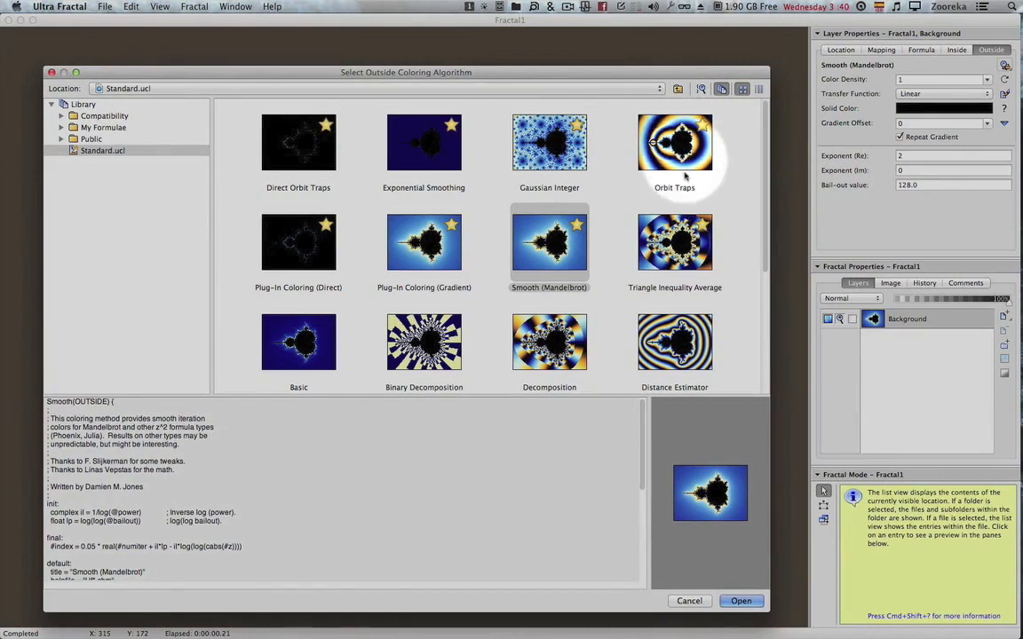
click(62, 127)
click(97, 150)
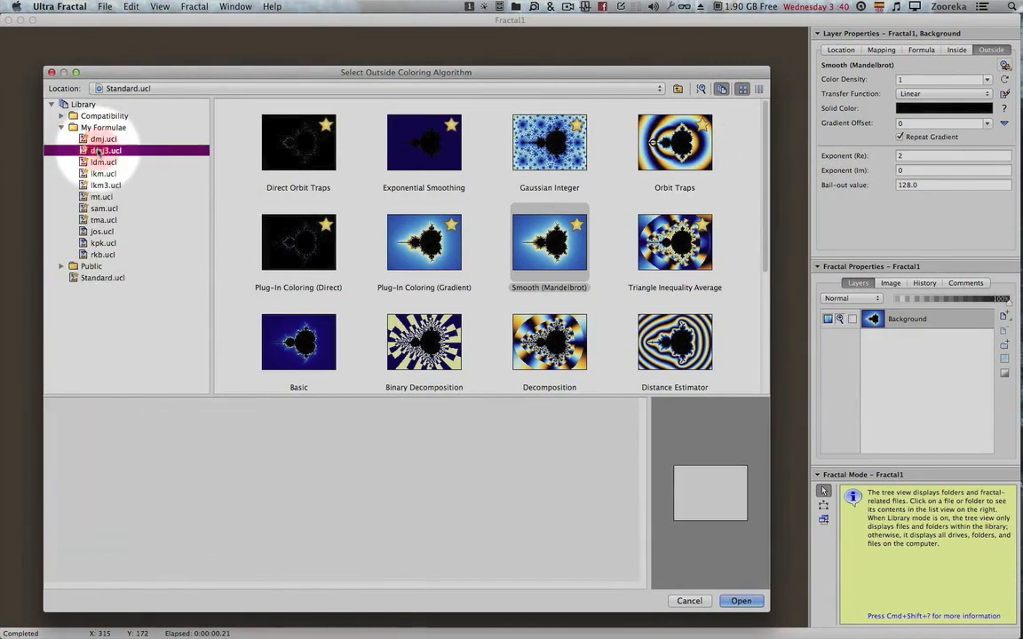
double_click(391, 158)
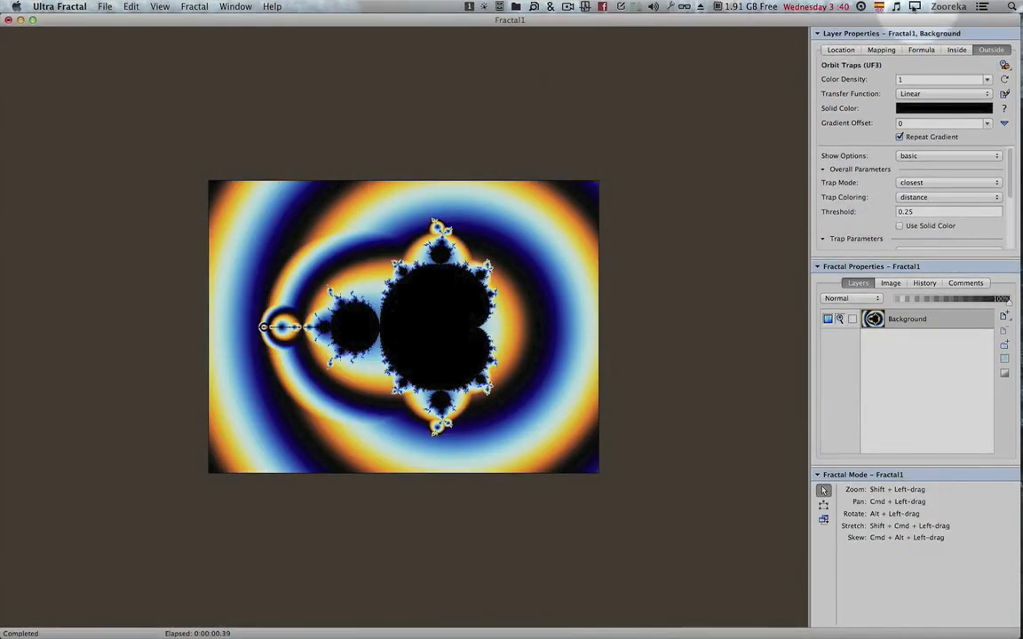
Step: Float the Layer Properties panel beside the fractal and turn off Repeat Gradient for the Background layer
drag(844, 32, 92, 75)
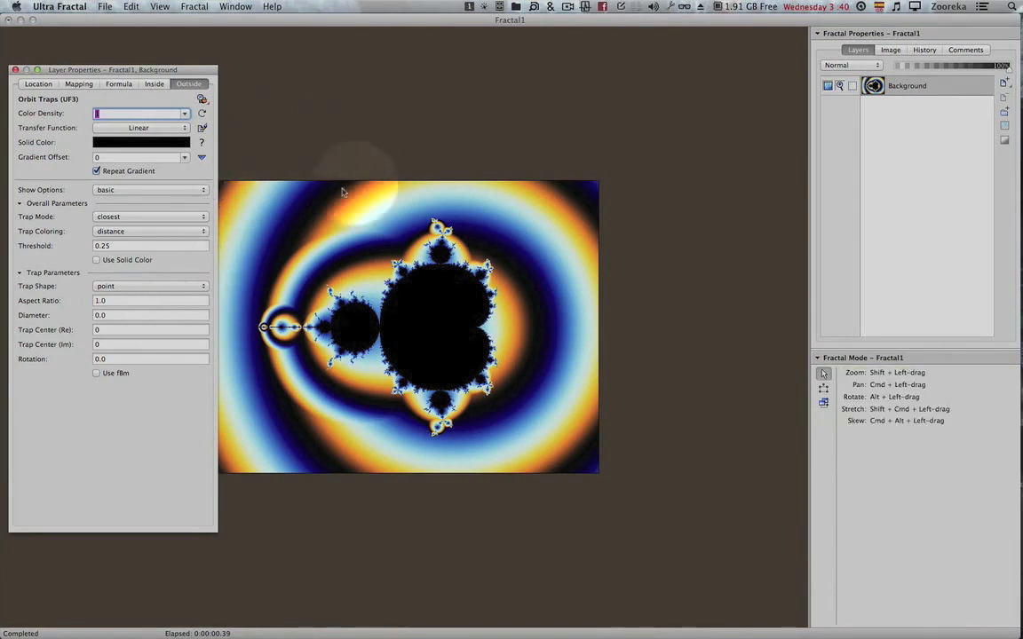
click(96, 171)
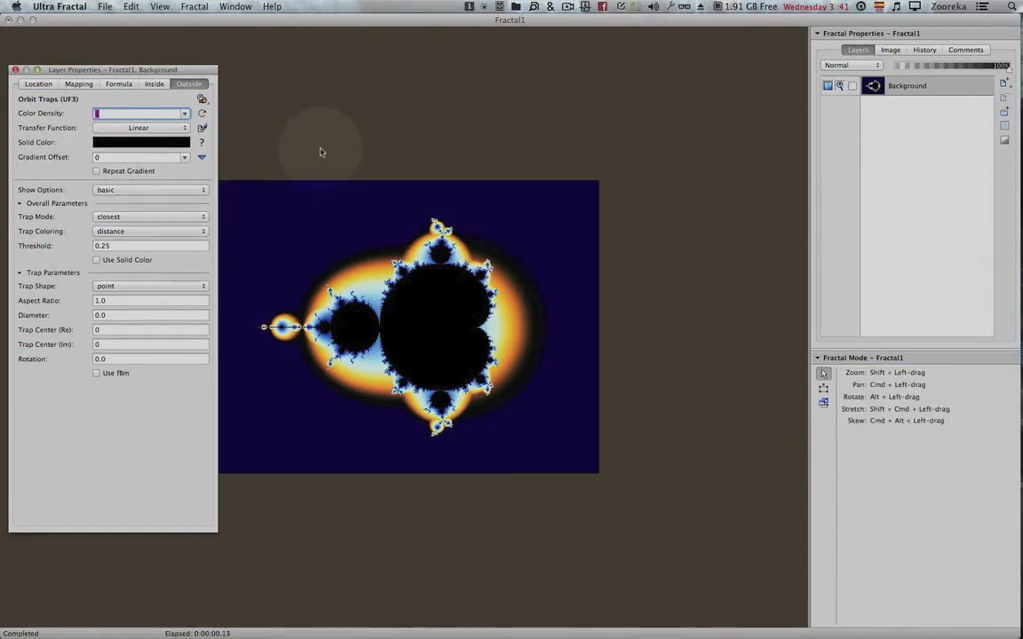
Step: Link color and opacity in the Background gradient, make points near positions 5 and 353 fully transparent, and close the gradient editor
key(F4)
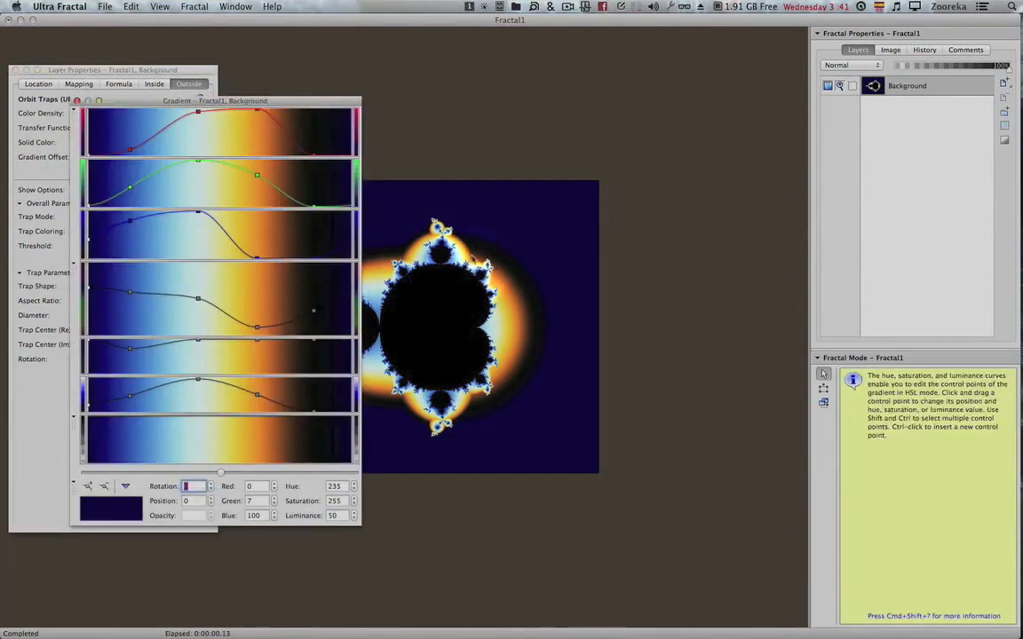
right_click(147, 441)
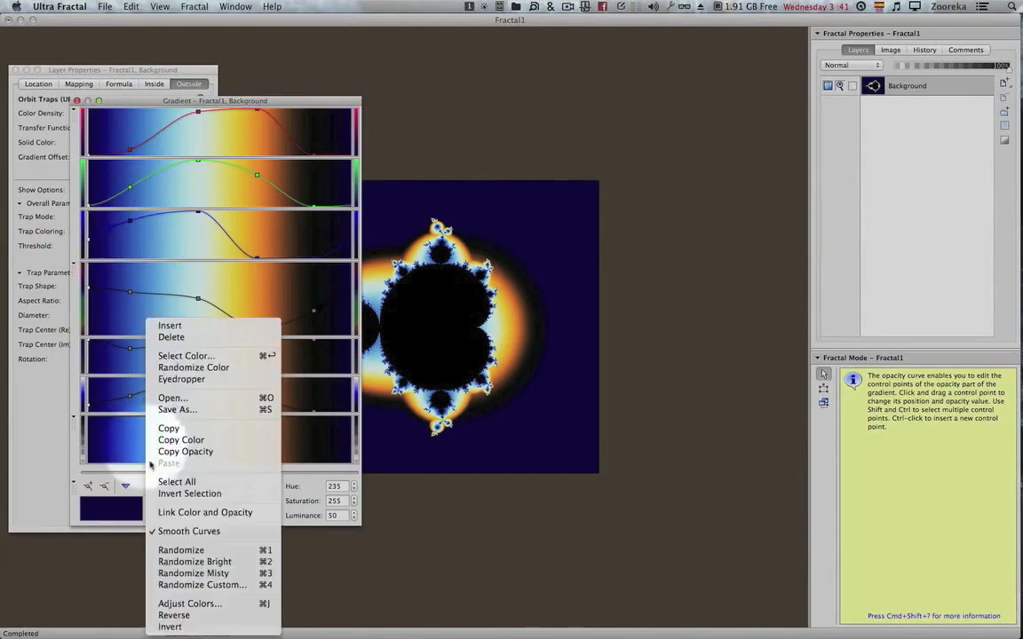
click(190, 513)
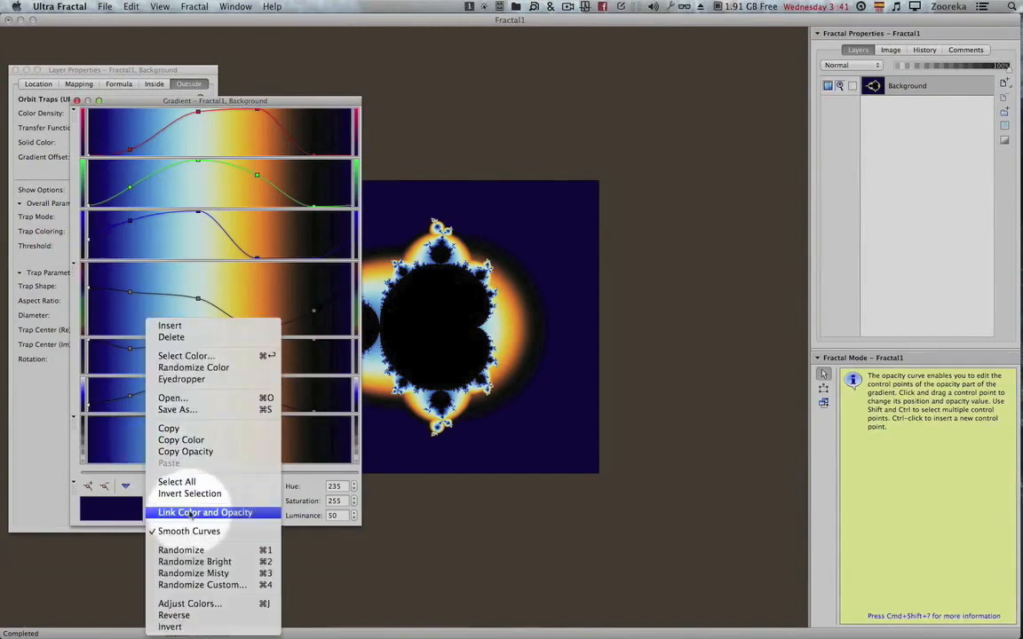
click(96, 486)
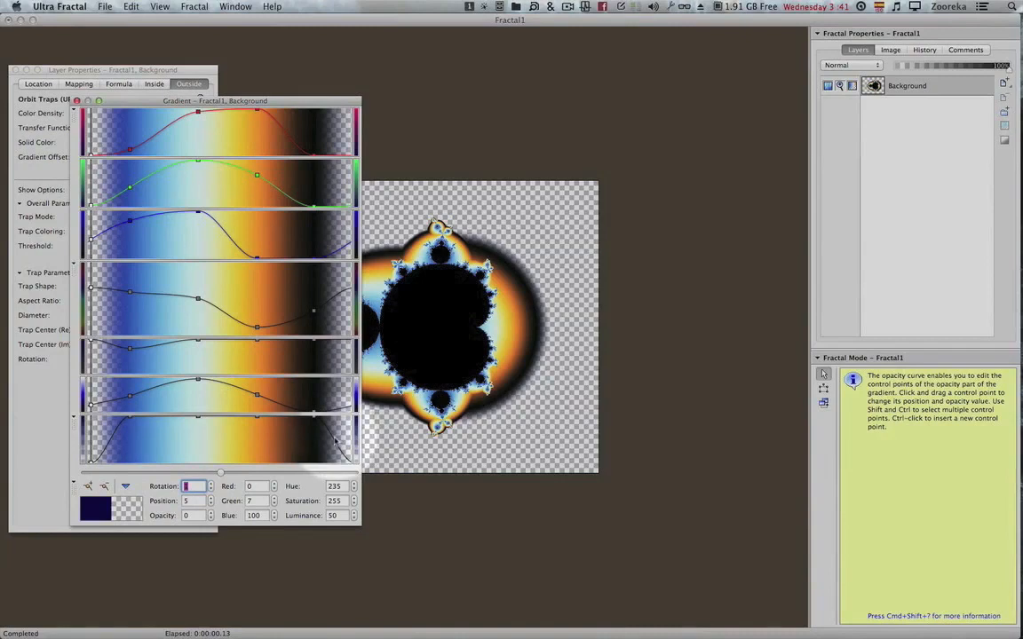
drag(334, 440, 321, 475)
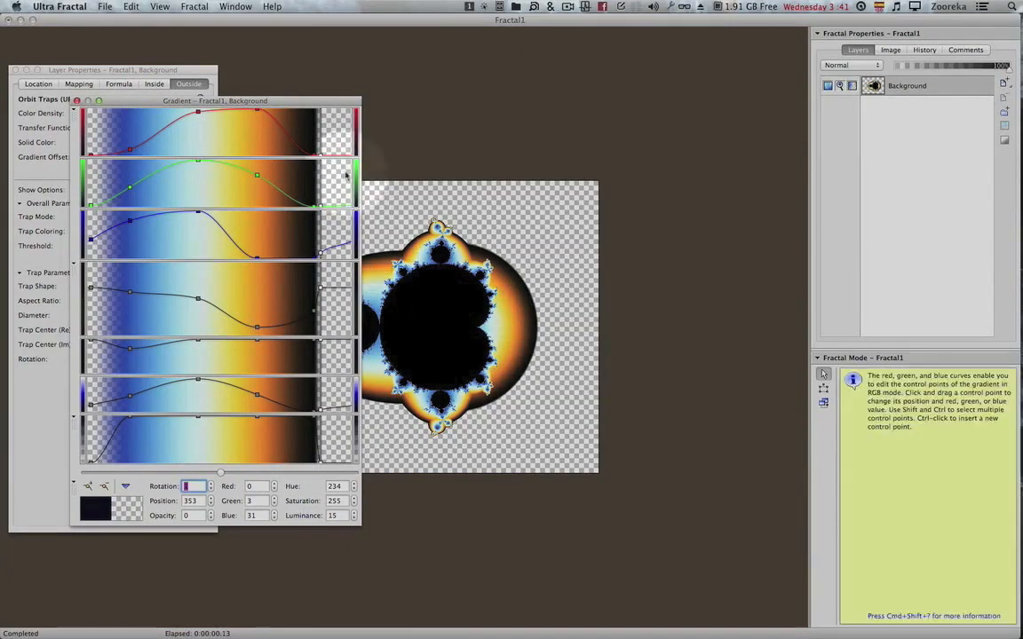
drag(330, 104, 796, 91)
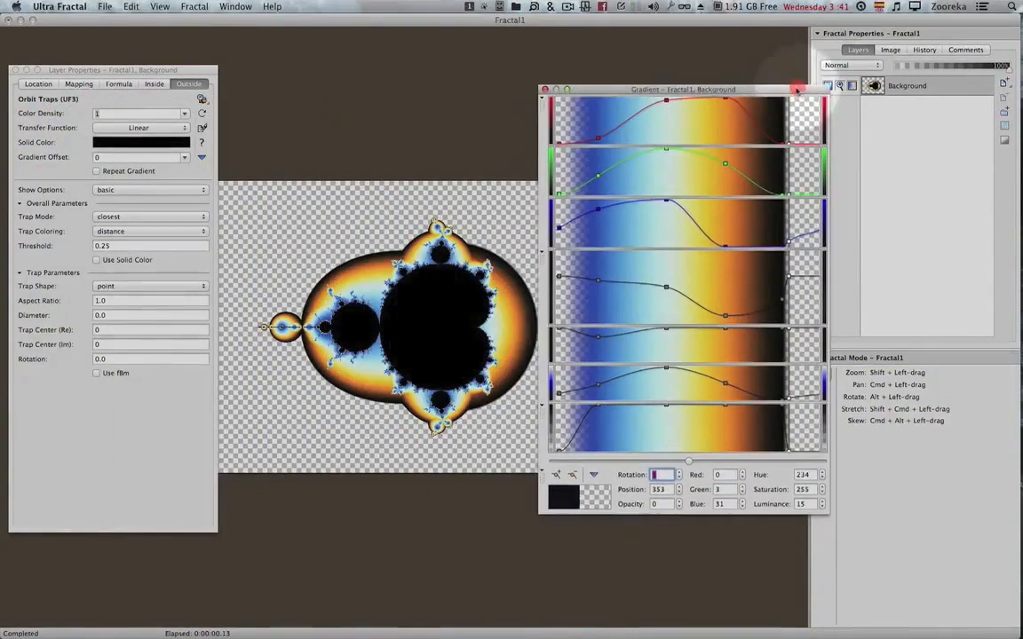
click(545, 89)
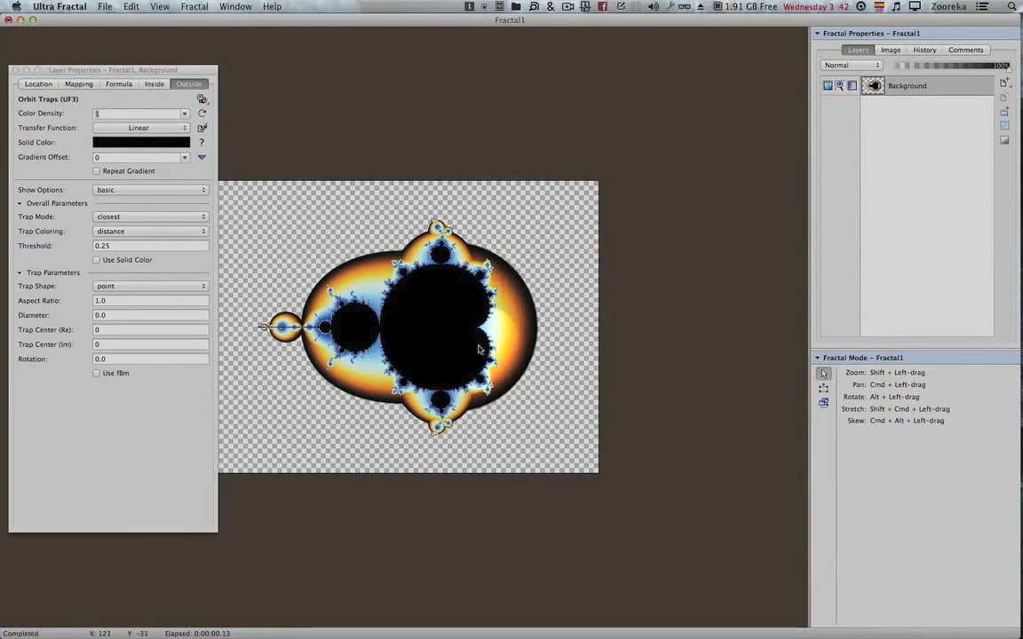
Step: Preview Julia sets of the Mandelbrot in a floating Fractal Mode panel and switch to the symmetric one with spiral corners
key(F7)
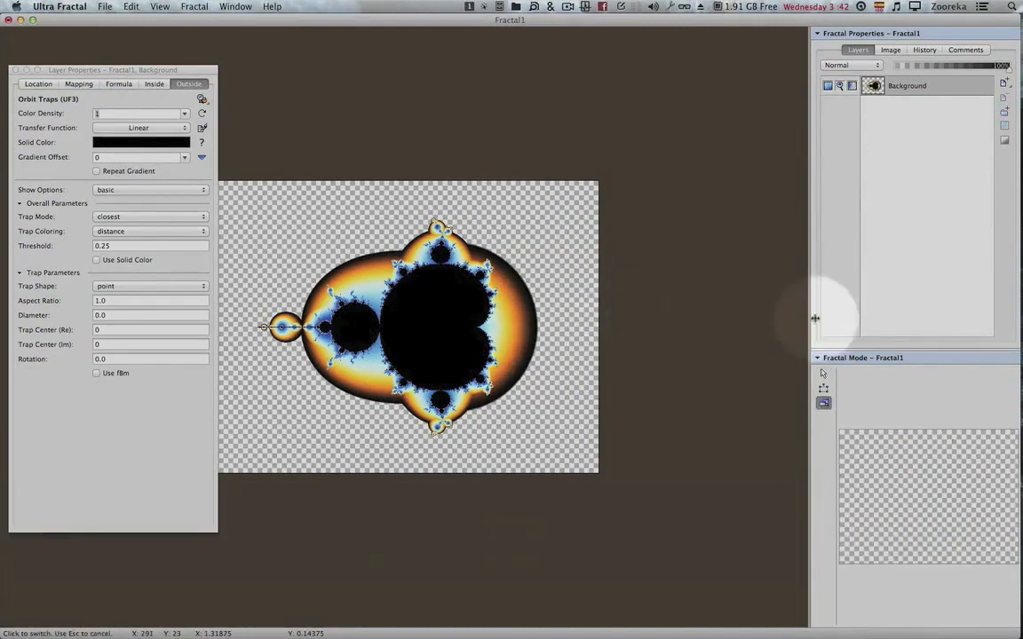
drag(848, 358, 653, 80)
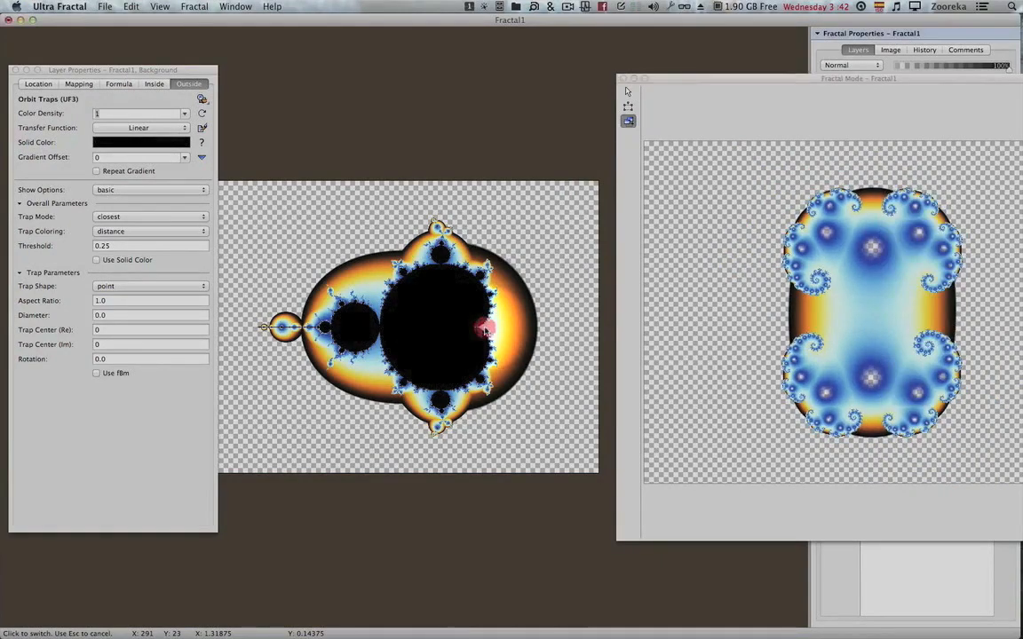
click(435, 294)
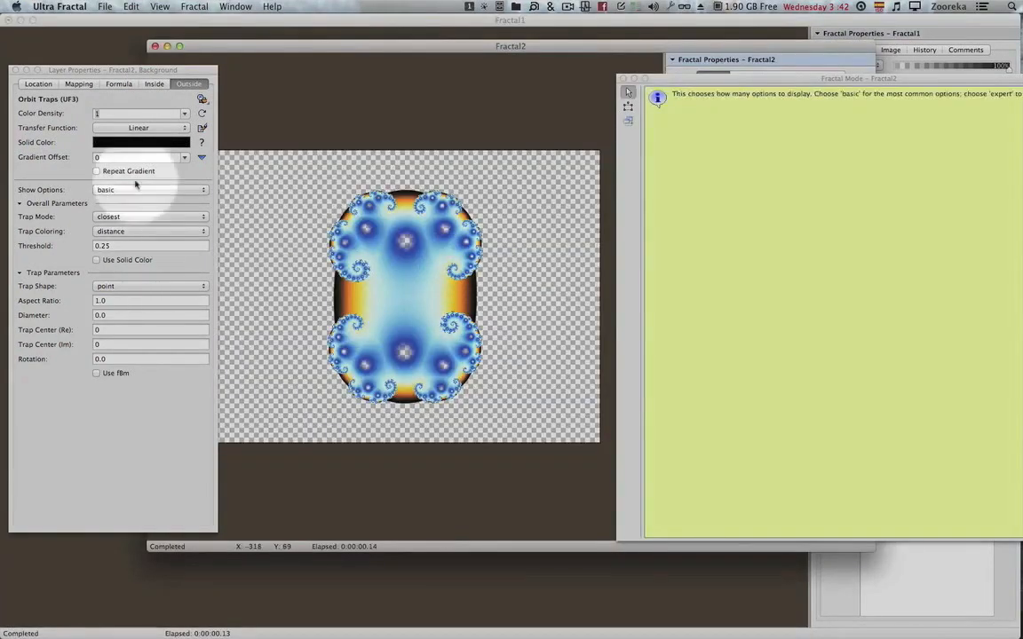
Step: Close Fractal1 without saving its changes and maximize the Fractal2 window
click(7, 19)
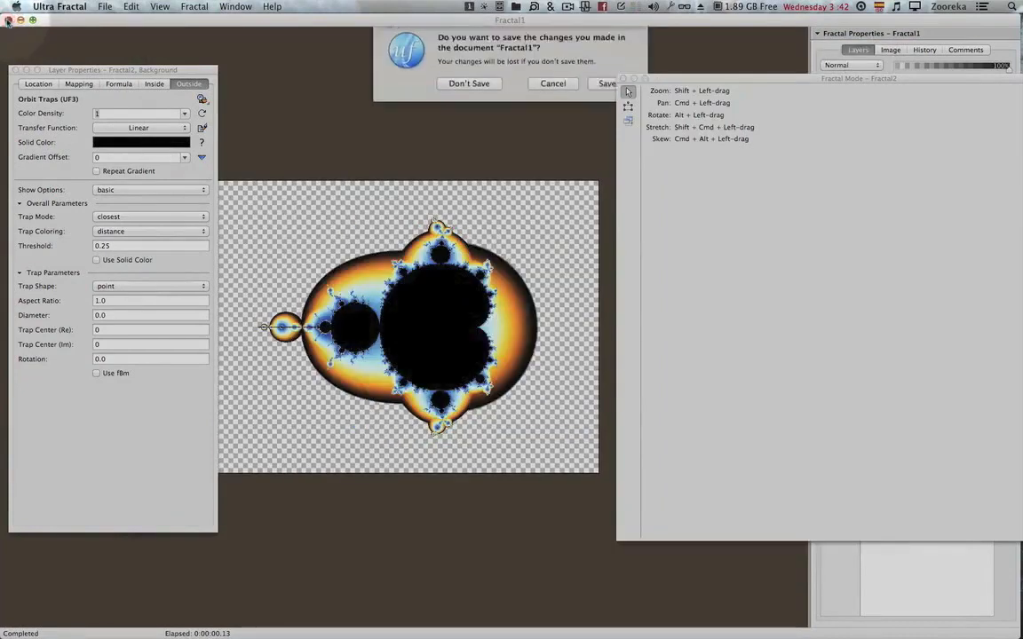
click(477, 92)
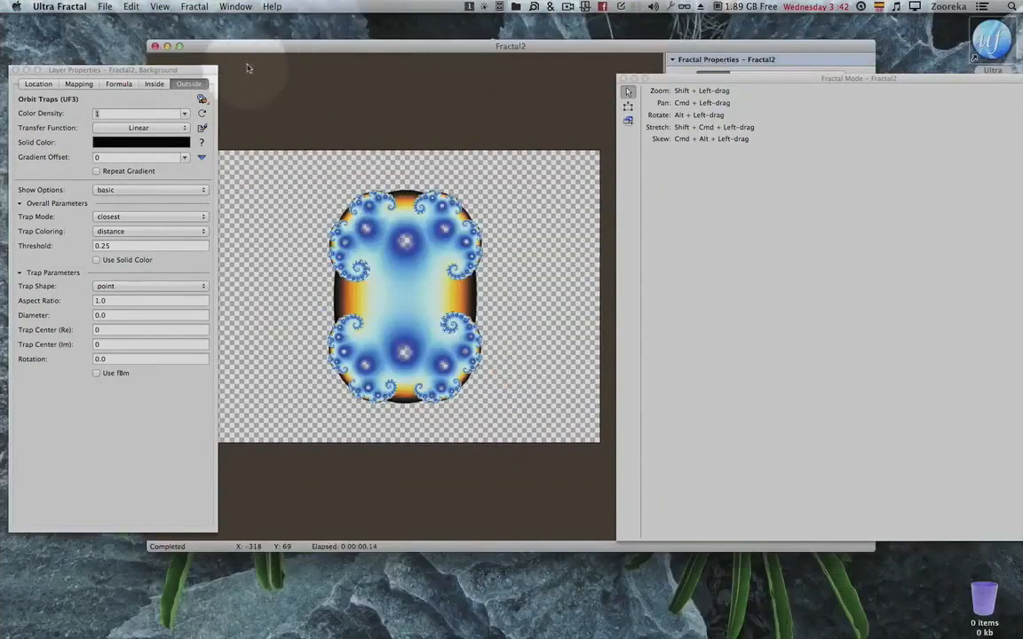
click(180, 46)
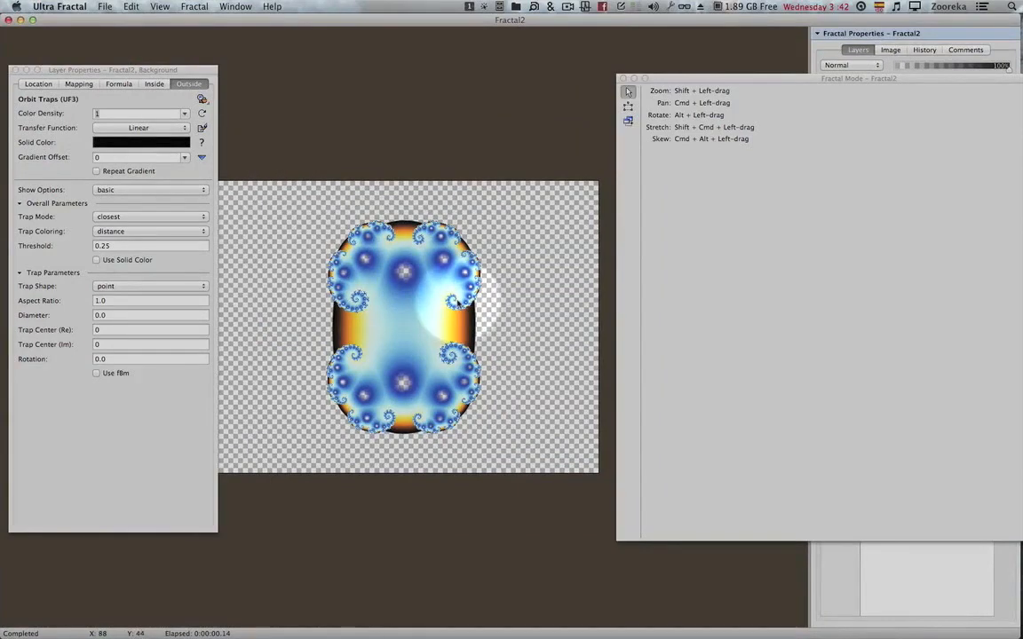
Step: Zoom in on the upper-right spiral lobe of the Julia set and adjust its framing
drag(491, 228, 535, 184)
drag(488, 268, 509, 293)
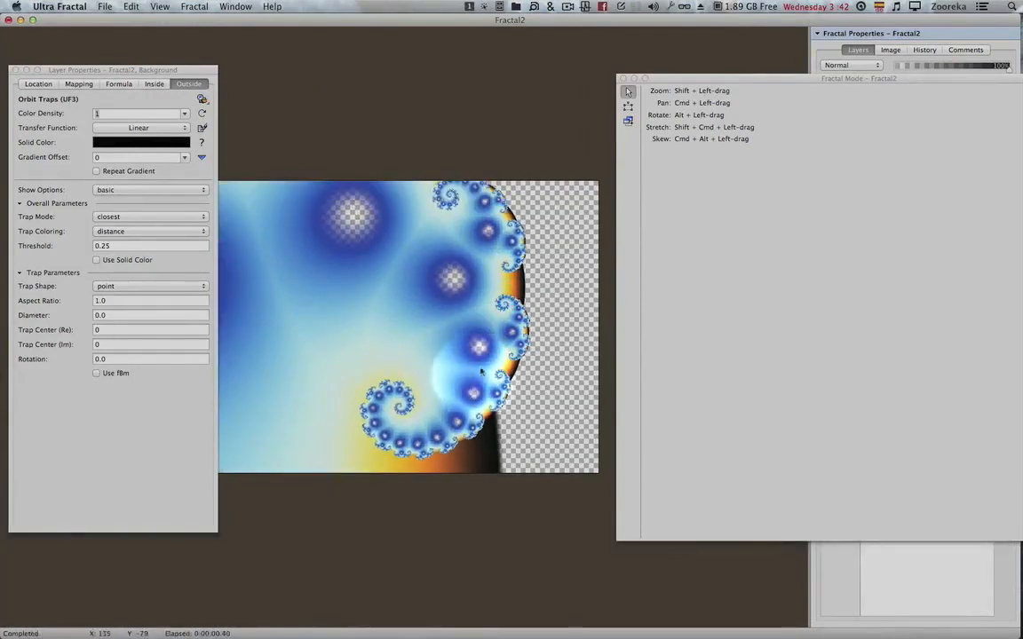
drag(471, 358, 437, 355)
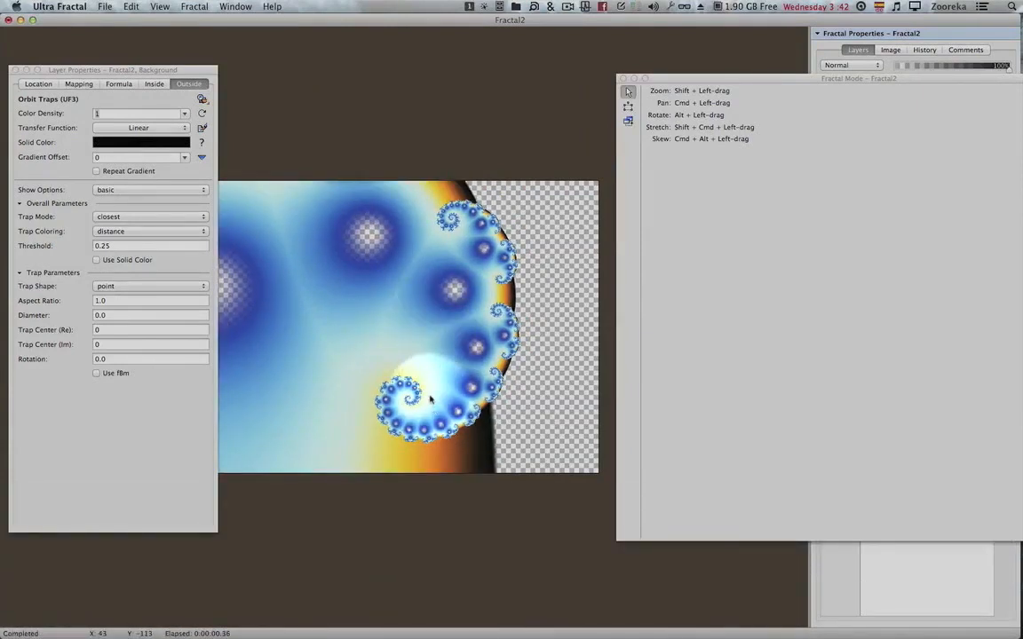
Step: Move the gradient's opaque point from position 64 close to the start and the first transparent point to position 0
key(F4)
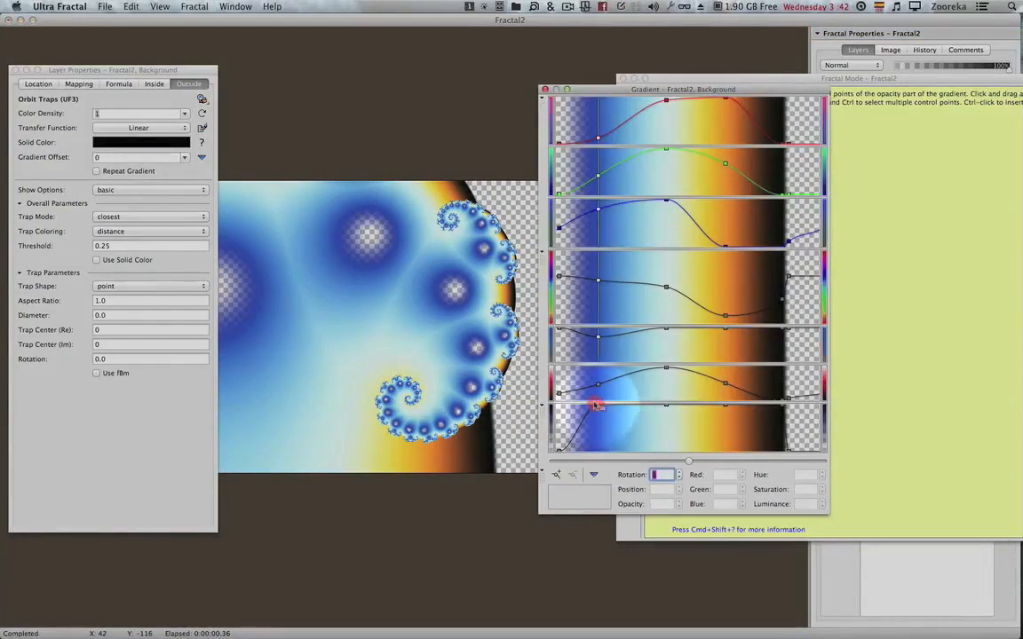
click(599, 411)
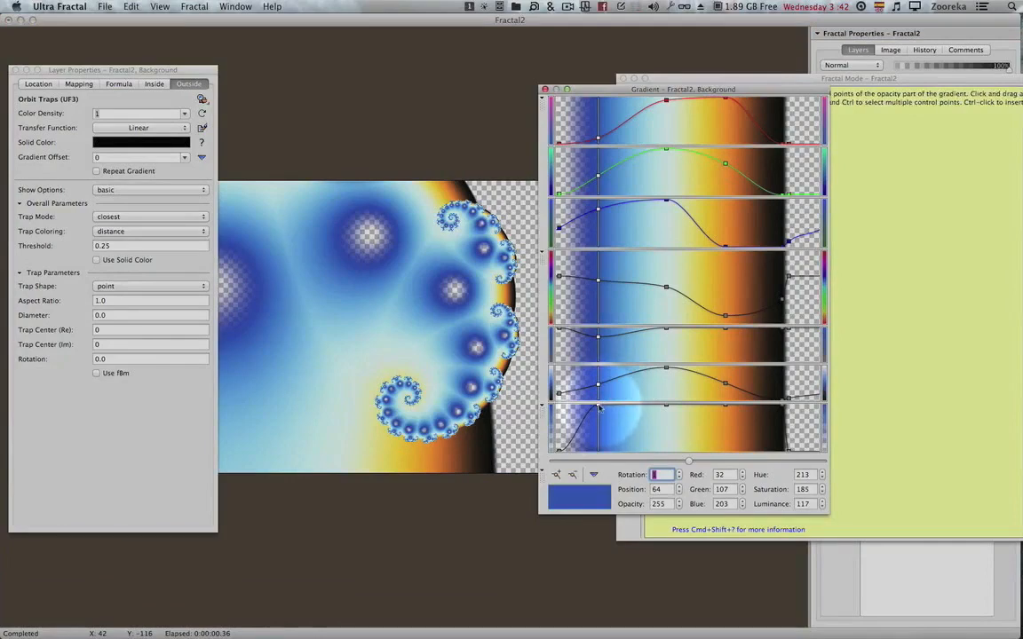
drag(599, 408, 561, 408)
drag(559, 451, 548, 453)
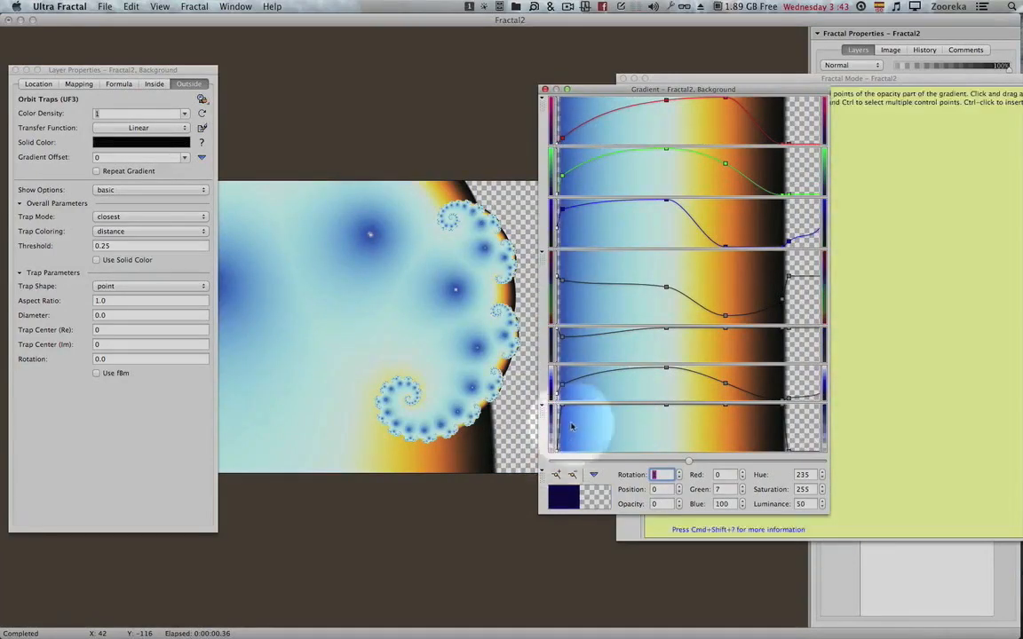
click(566, 411)
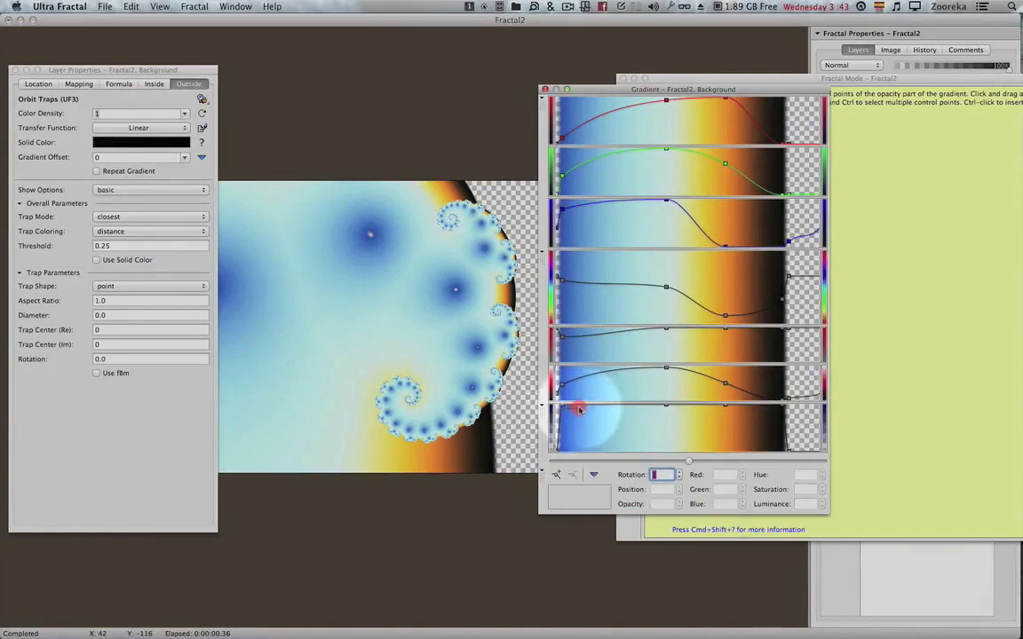
Step: Move the gradient's blue opaque point right up against the transparent start point, and move the light cyan point to position 197
click(574, 408)
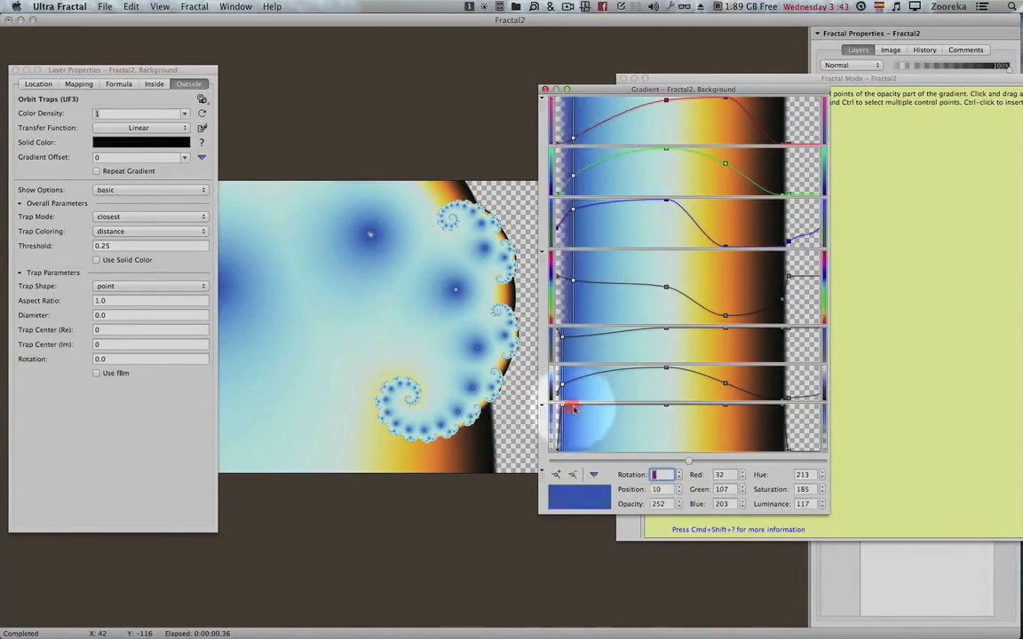
drag(570, 408, 576, 408)
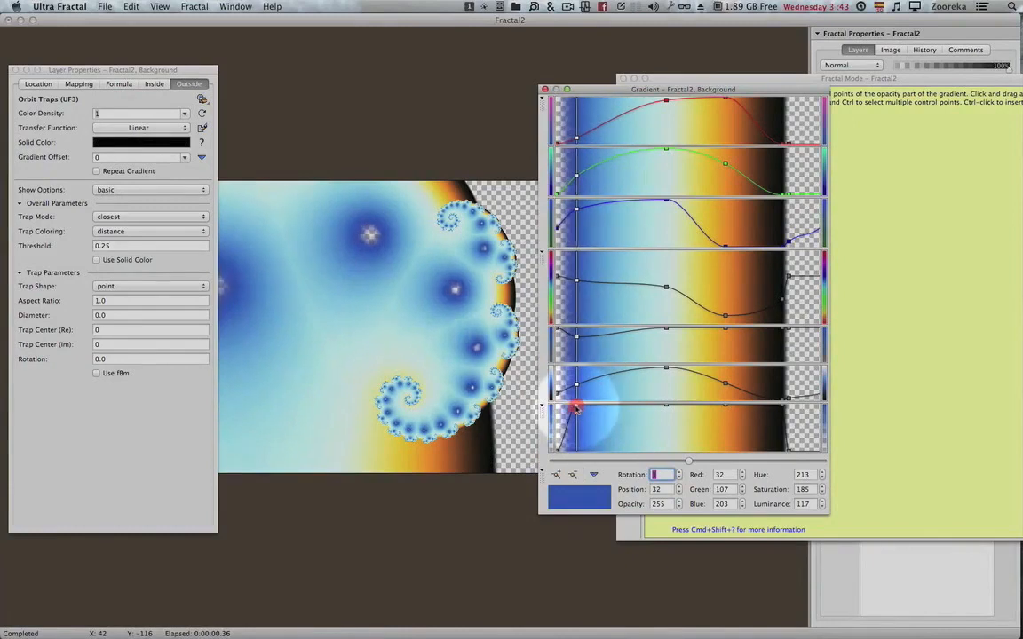
click(568, 451)
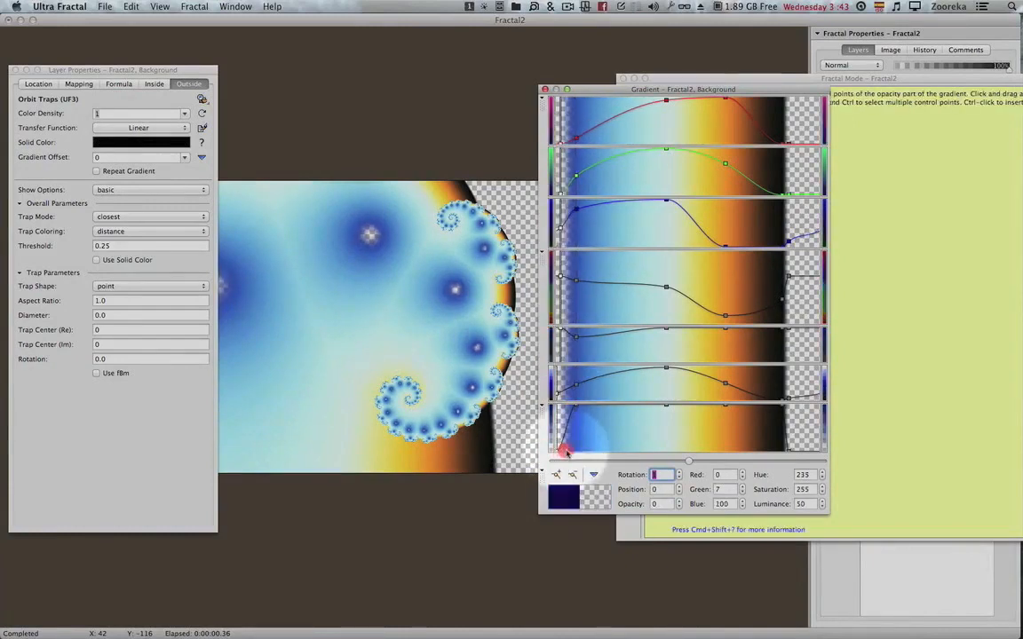
drag(571, 453, 546, 452)
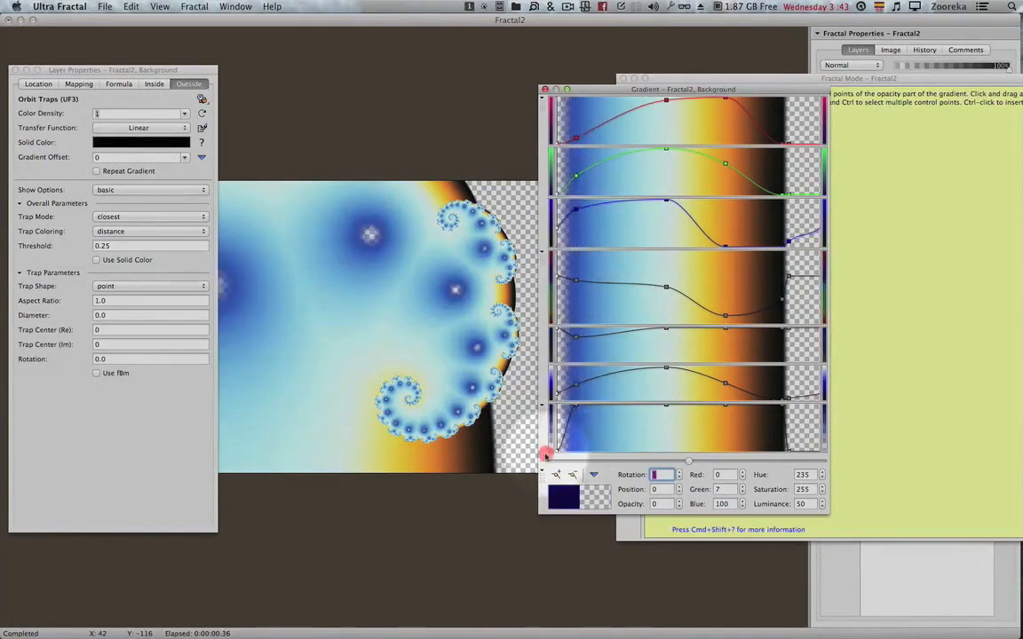
click(575, 407)
drag(575, 408, 561, 407)
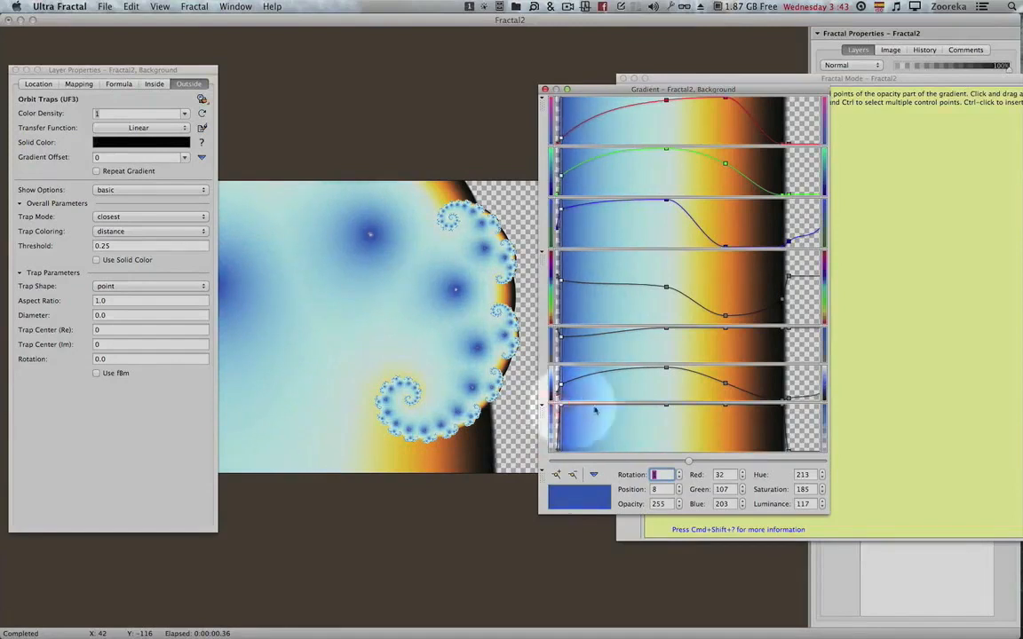
drag(561, 408, 557, 408)
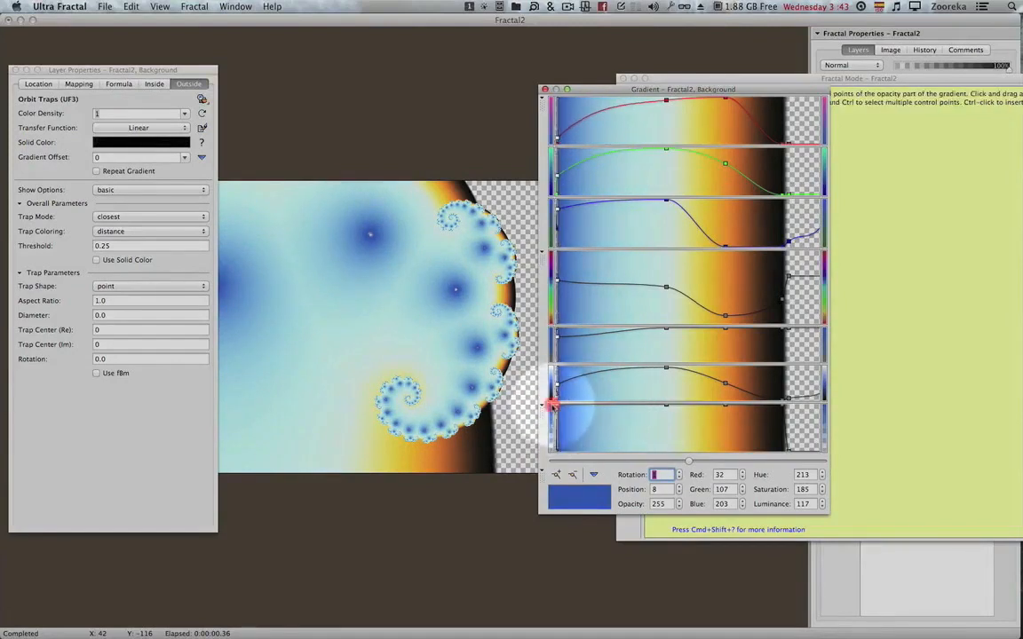
mouse_move(668, 408)
mouse_down()
mouse_move(646, 402)
mouse_move(685, 401)
mouse_up()
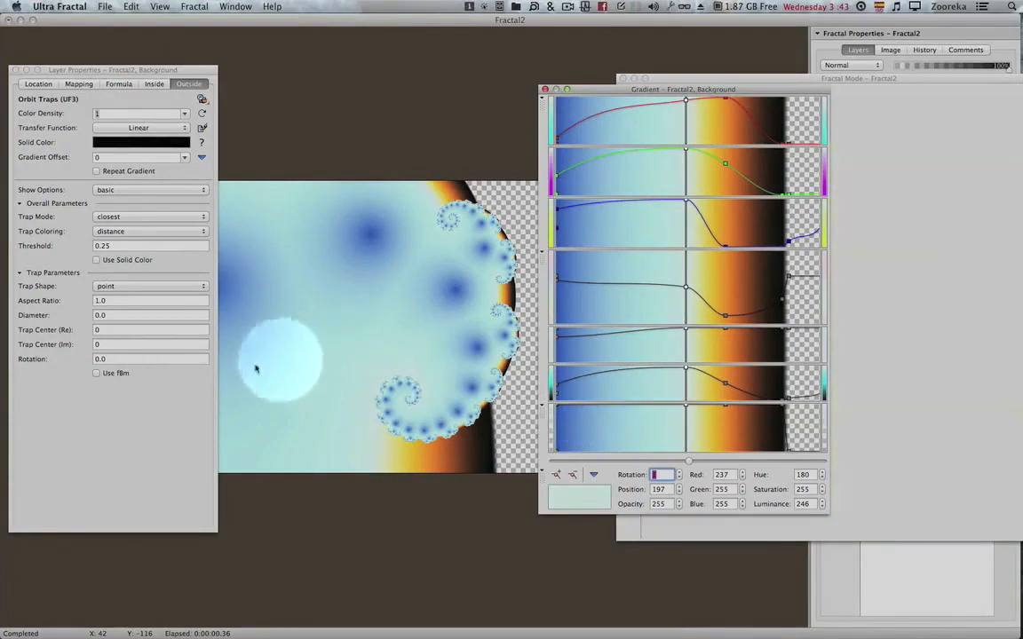
Step: Show the expert Orbit Traps options to examine the extra trap parameters, and return to the basic options
click(172, 400)
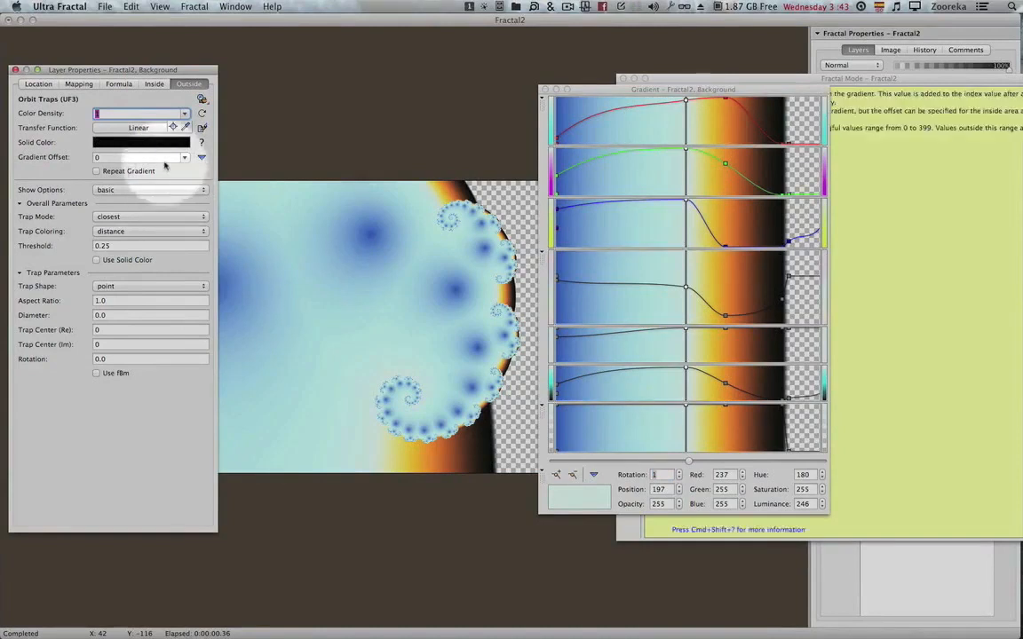
drag(180, 69, 203, 74)
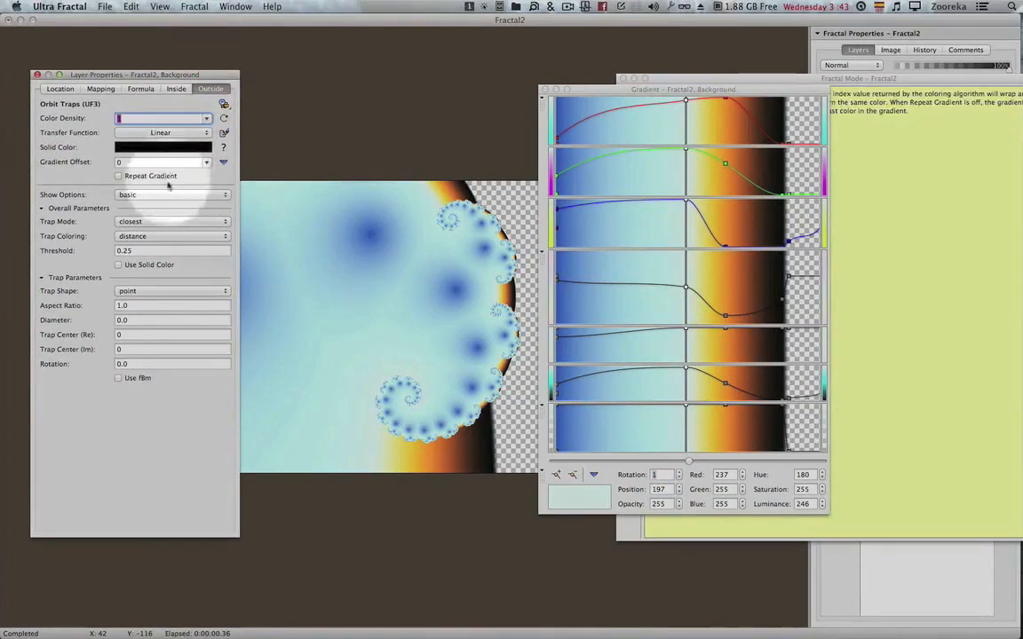
click(162, 194)
click(165, 204)
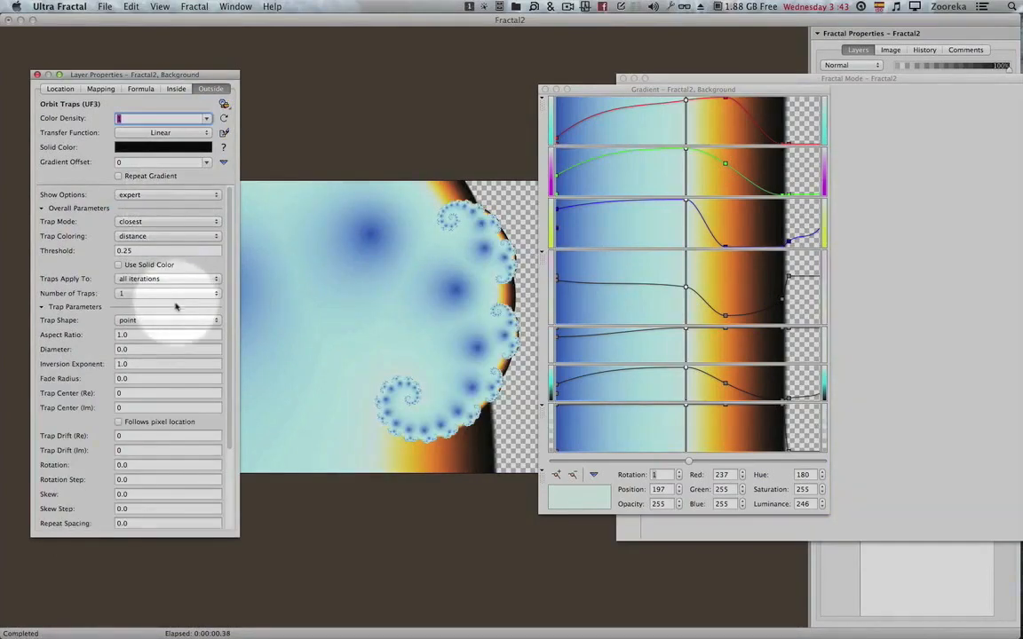
scroll(176, 306, down, 5)
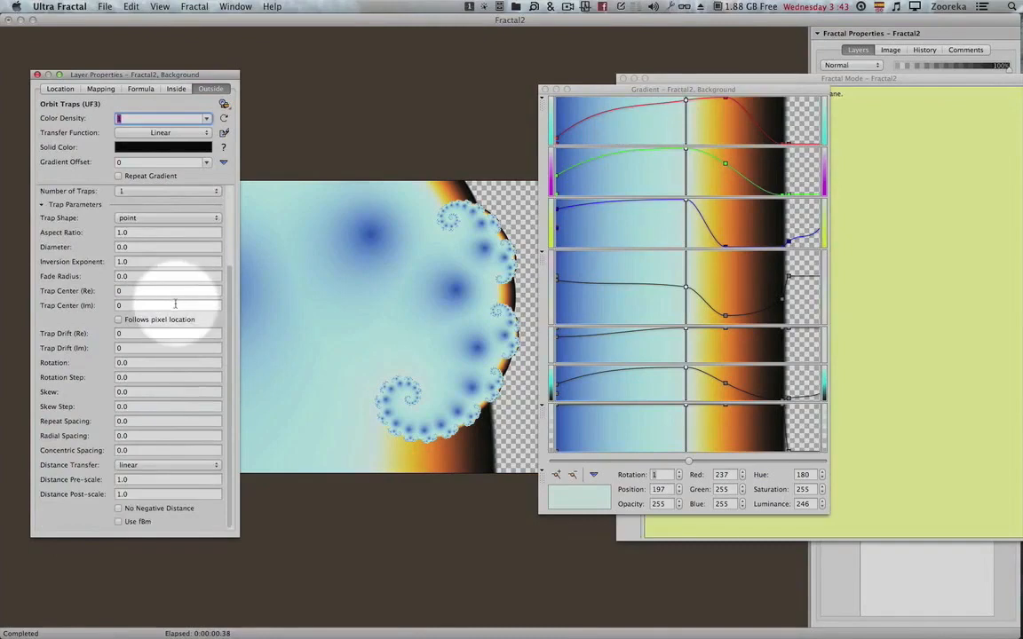
scroll(175, 305, up, 5)
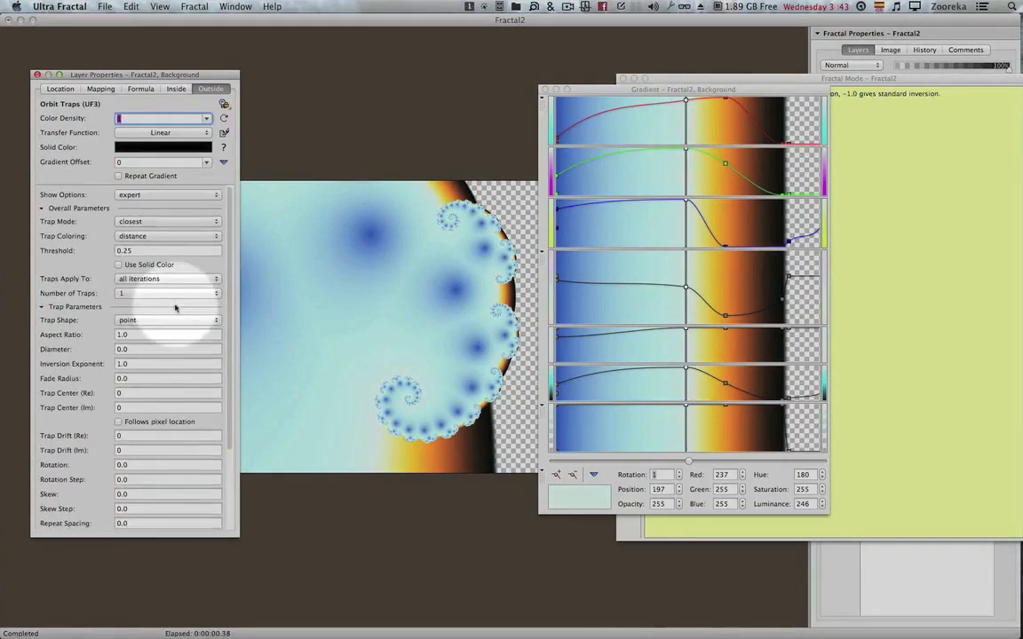
click(173, 196)
click(177, 187)
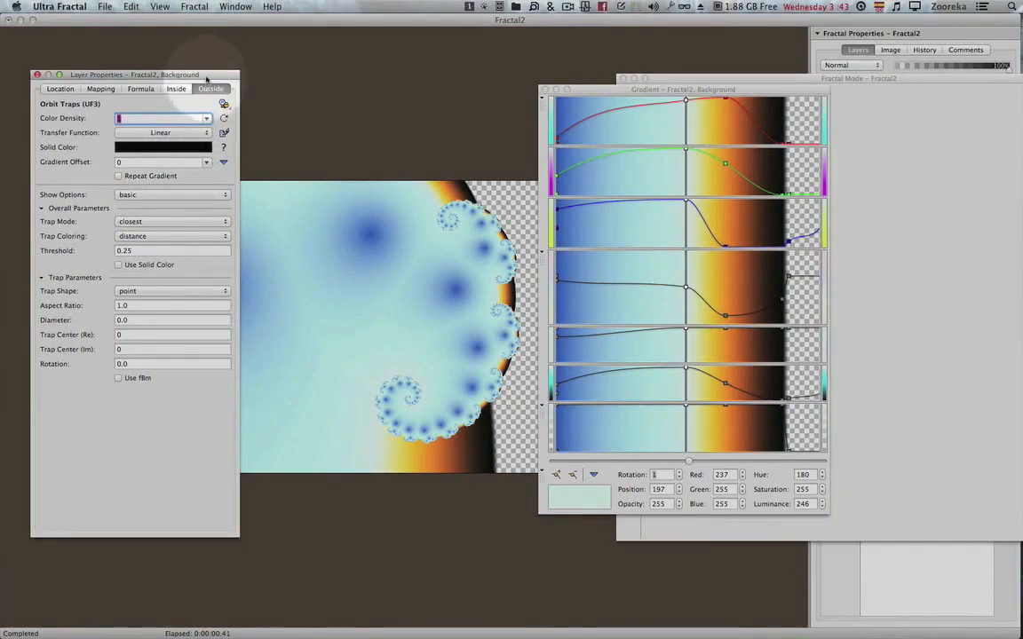
drag(206, 77, 200, 76)
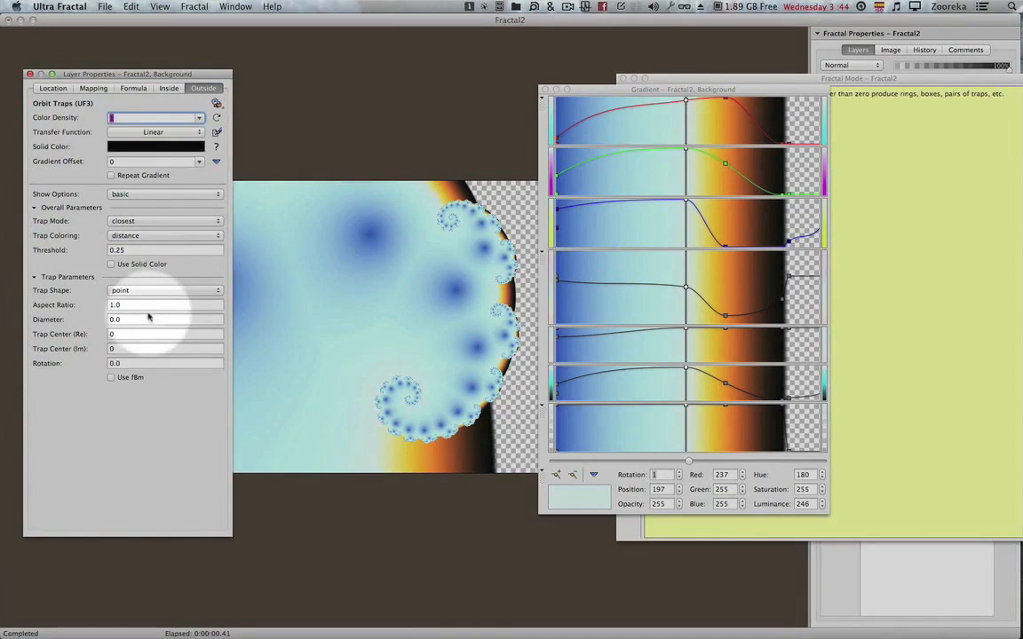
Step: Try the Trap Mode options farthest, first, last and sum on the Julia set
click(153, 223)
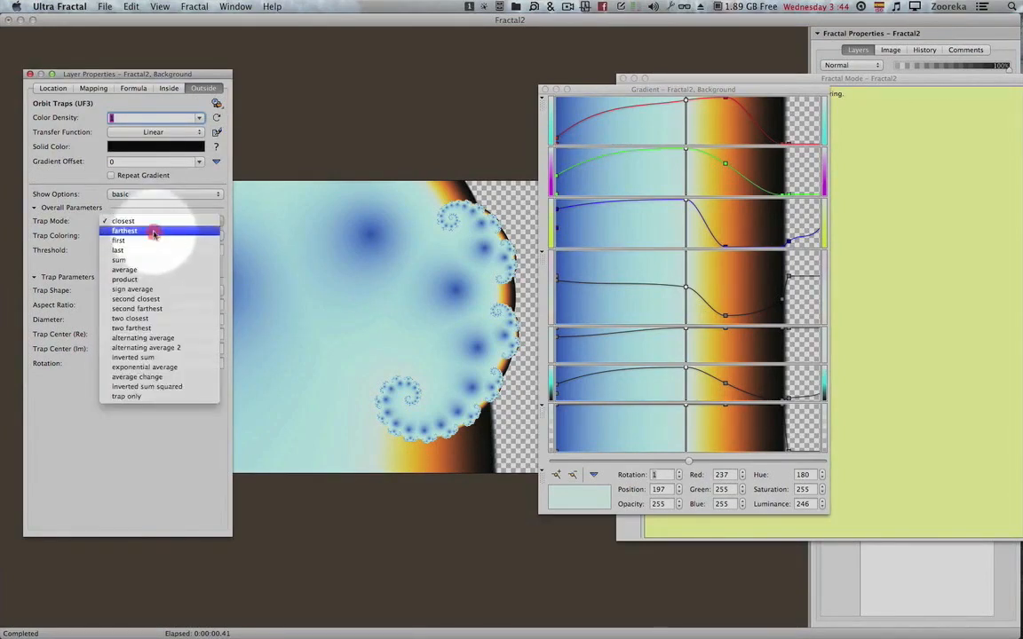
click(152, 231)
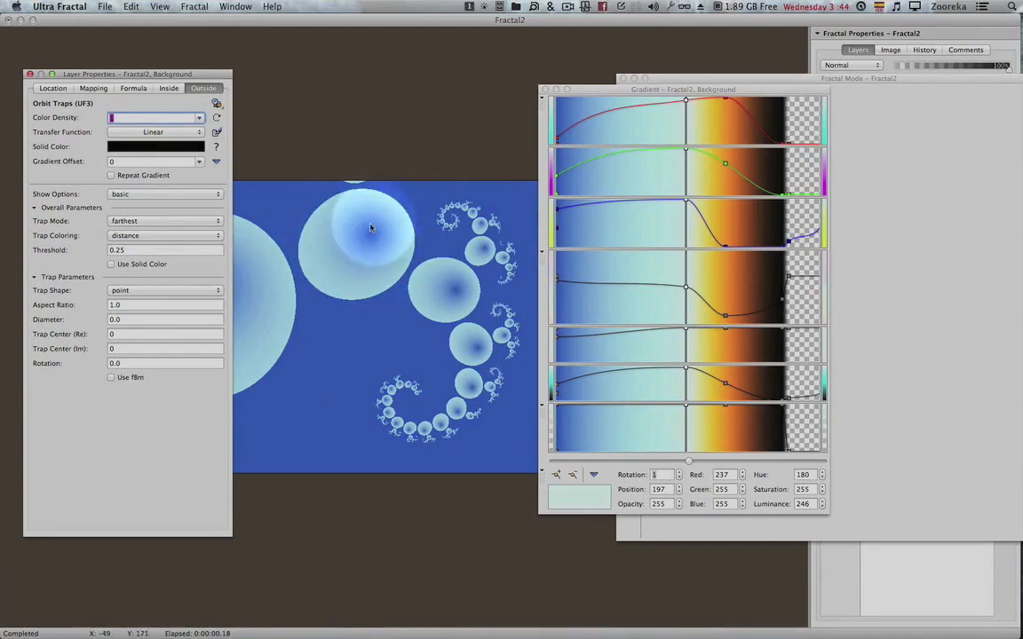
click(129, 222)
click(131, 232)
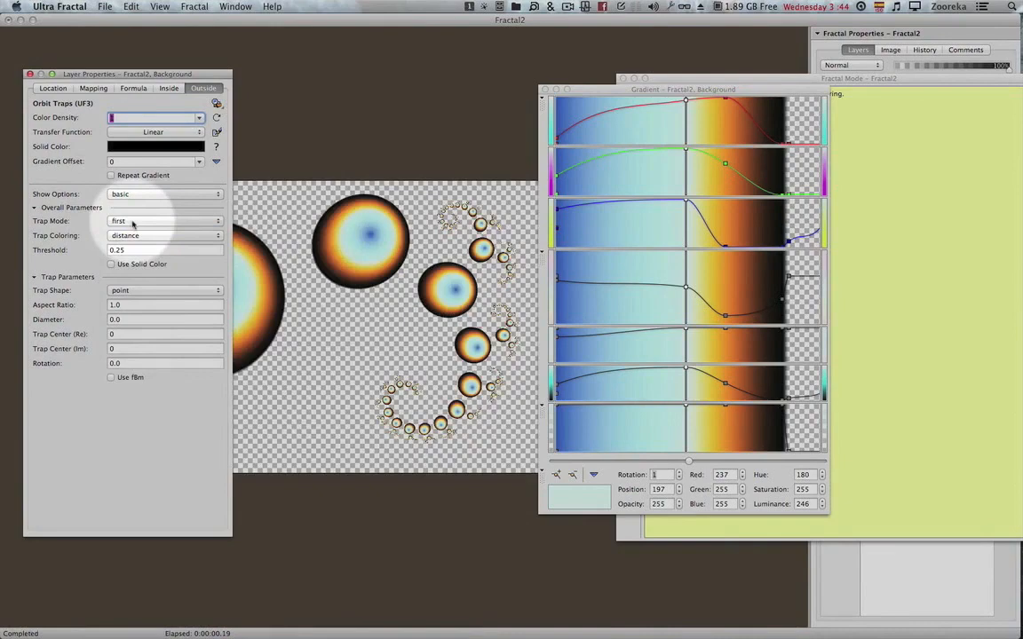
click(133, 224)
click(133, 231)
click(132, 221)
click(133, 231)
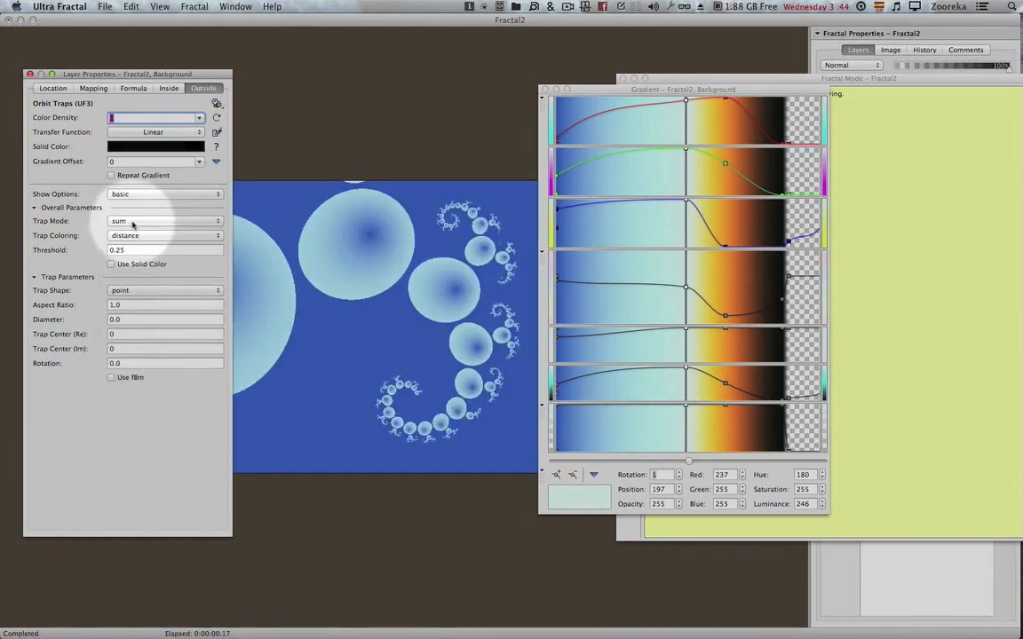
Step: Try the sign average, second closest, two closest and two farthest trap modes, and return the Trap Mode to closest
click(132, 223)
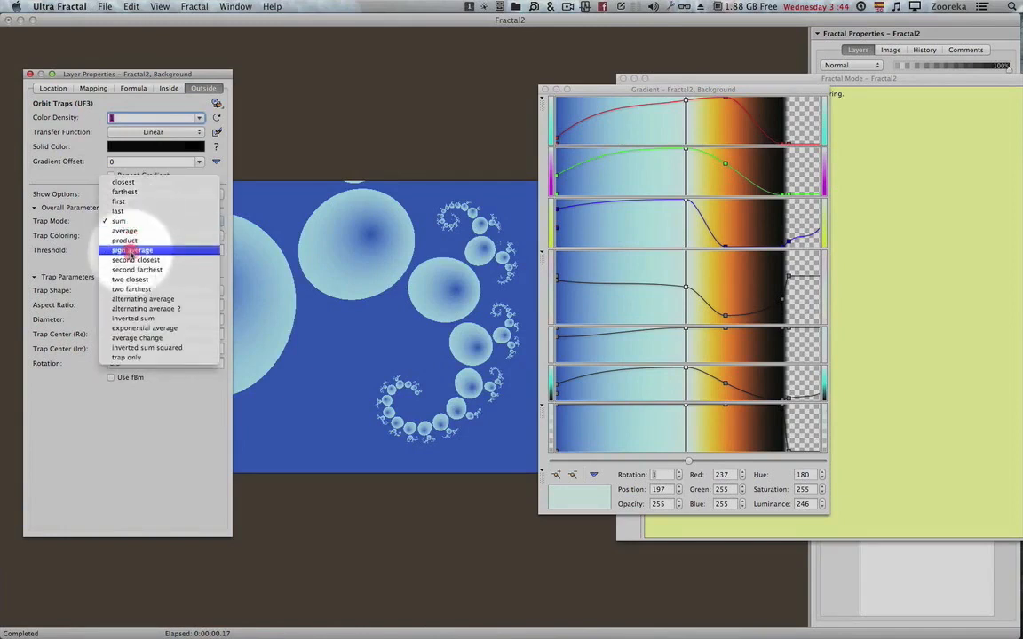
click(132, 248)
click(132, 224)
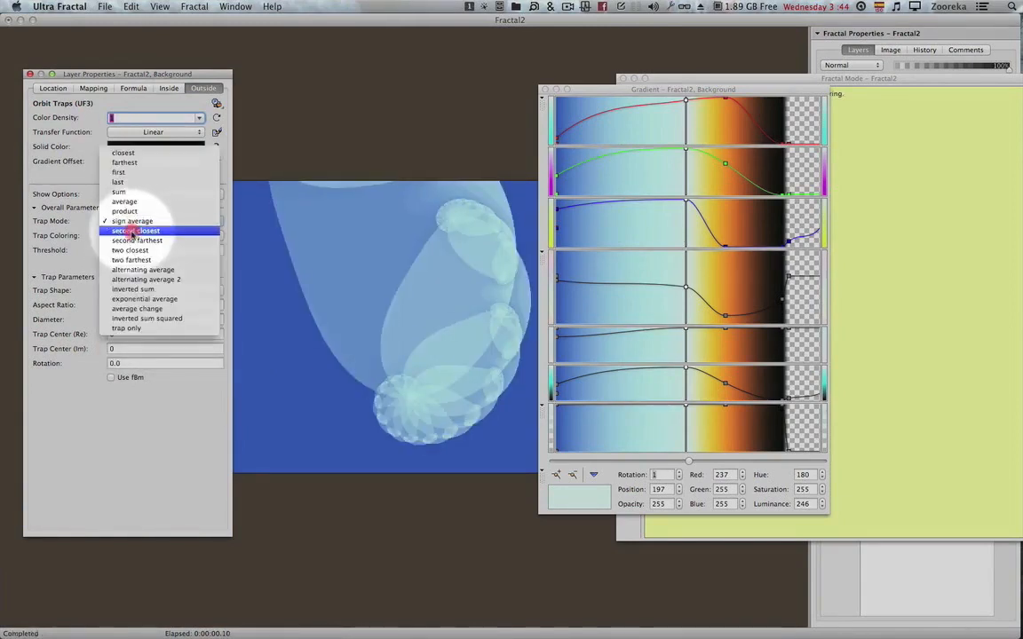
click(133, 231)
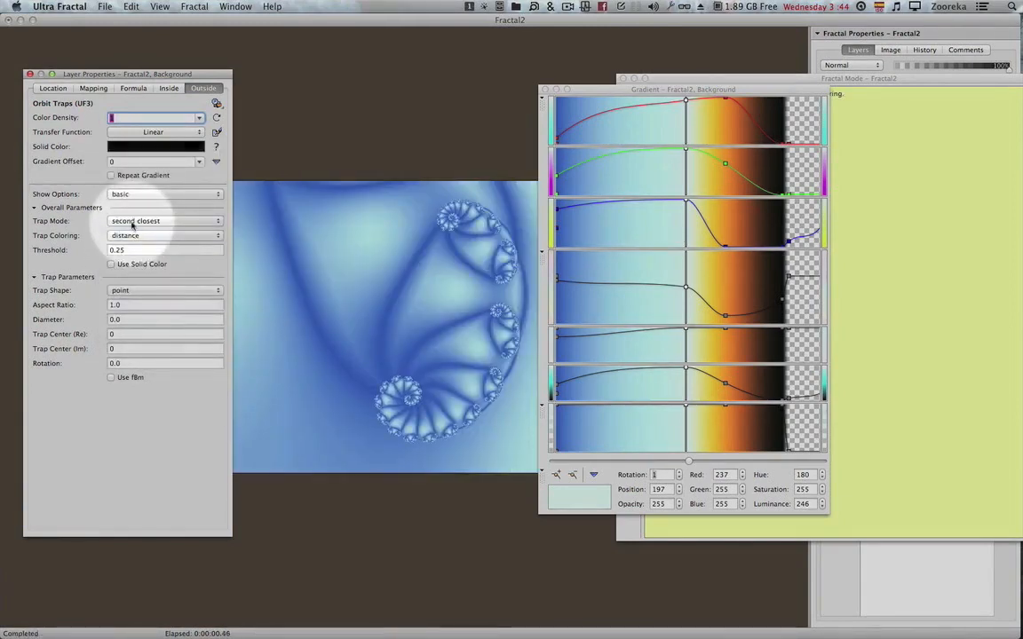
click(136, 224)
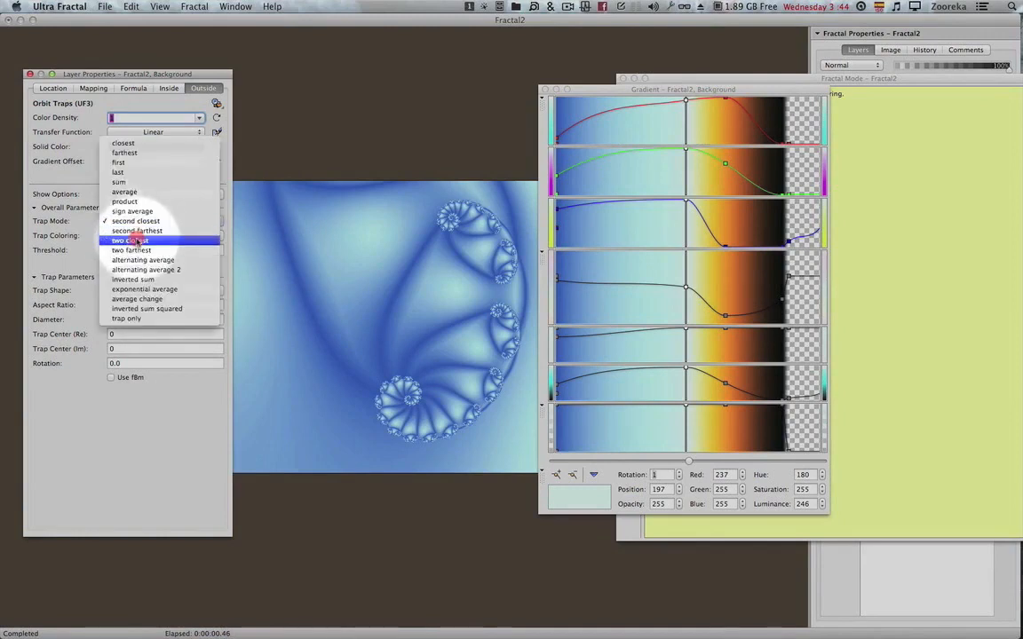
click(135, 241)
click(137, 221)
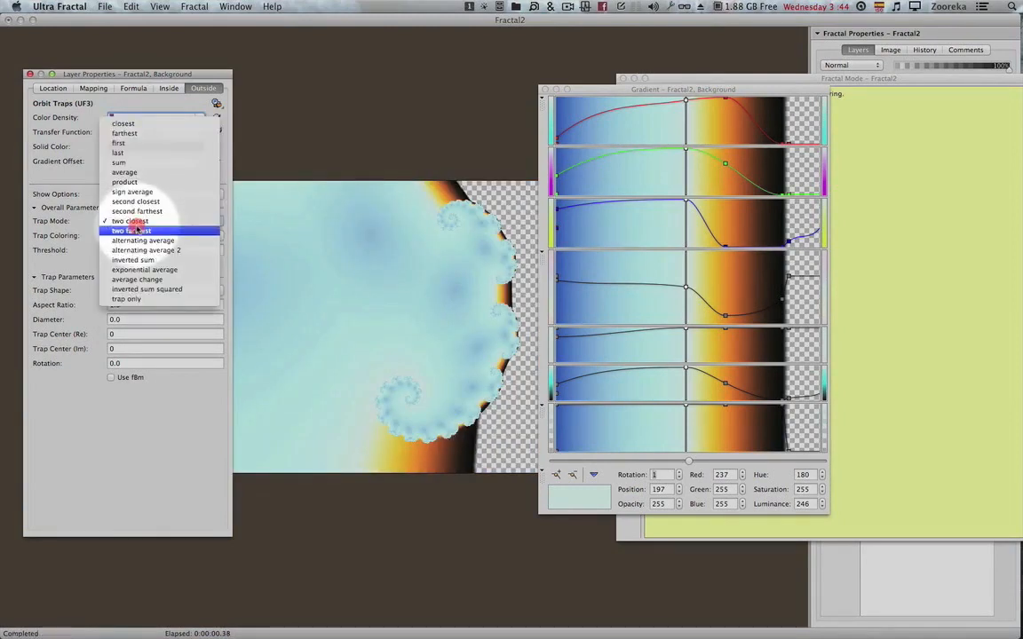
click(137, 230)
click(138, 223)
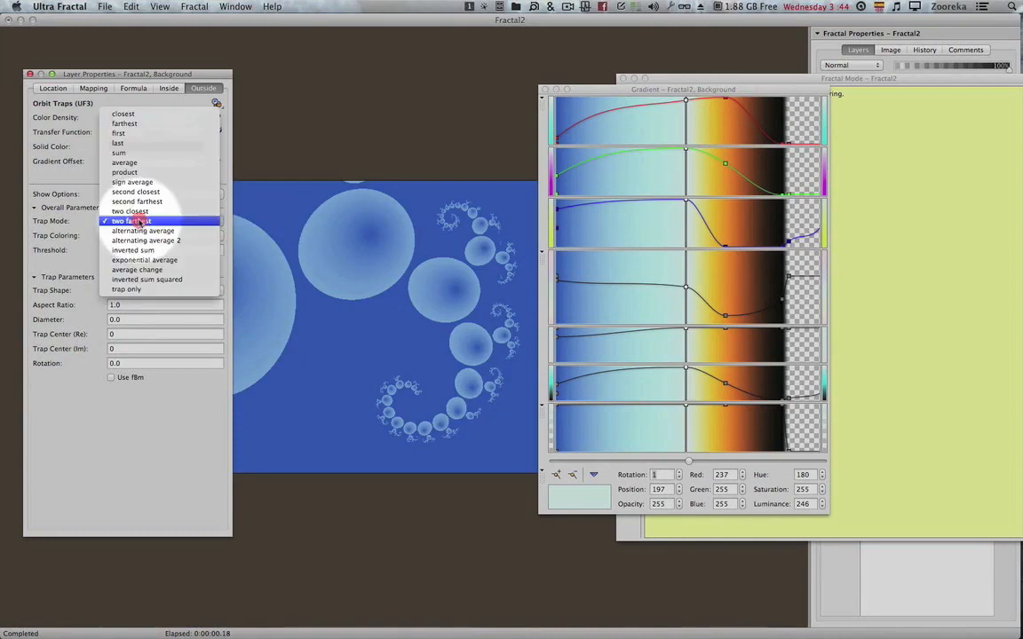
click(143, 115)
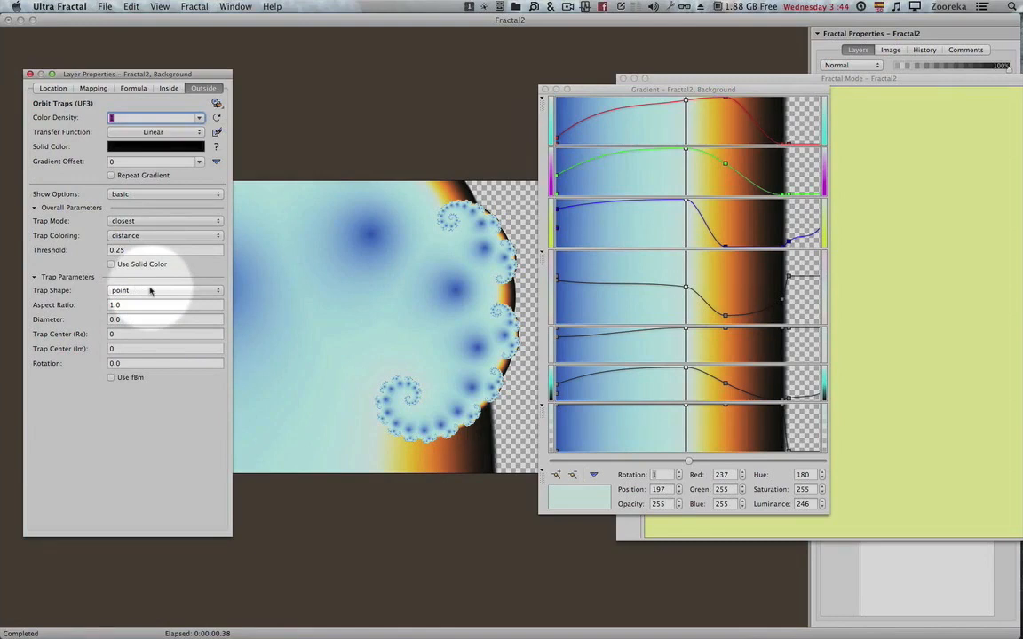
Step: Set the Trap Mode to farthest and swap the opacities of the gradient's two start points: blue to 0 and dark blue to 255
click(159, 222)
click(159, 233)
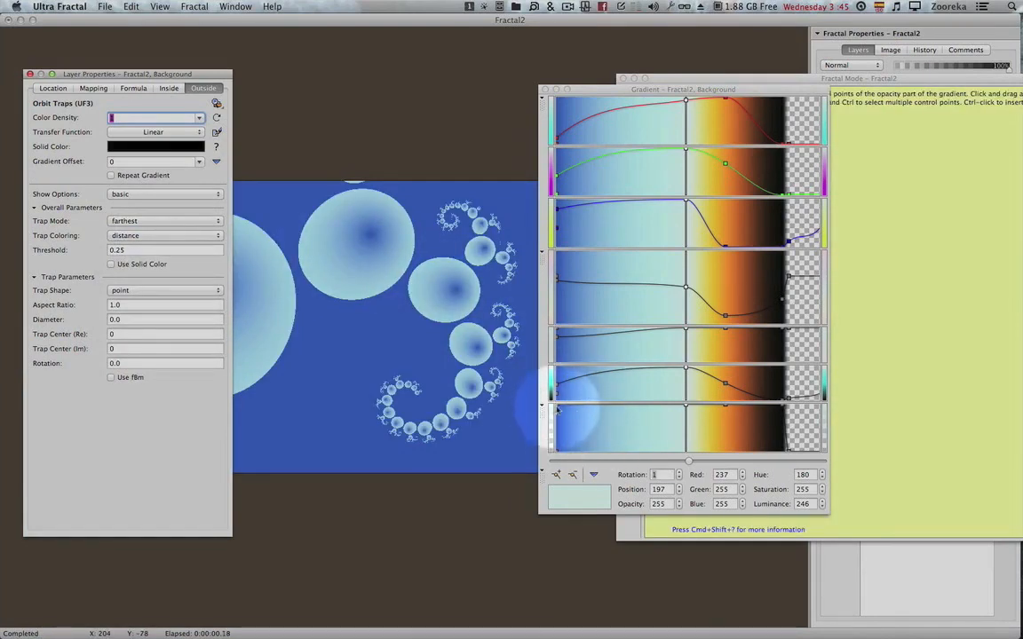
right_click(583, 424)
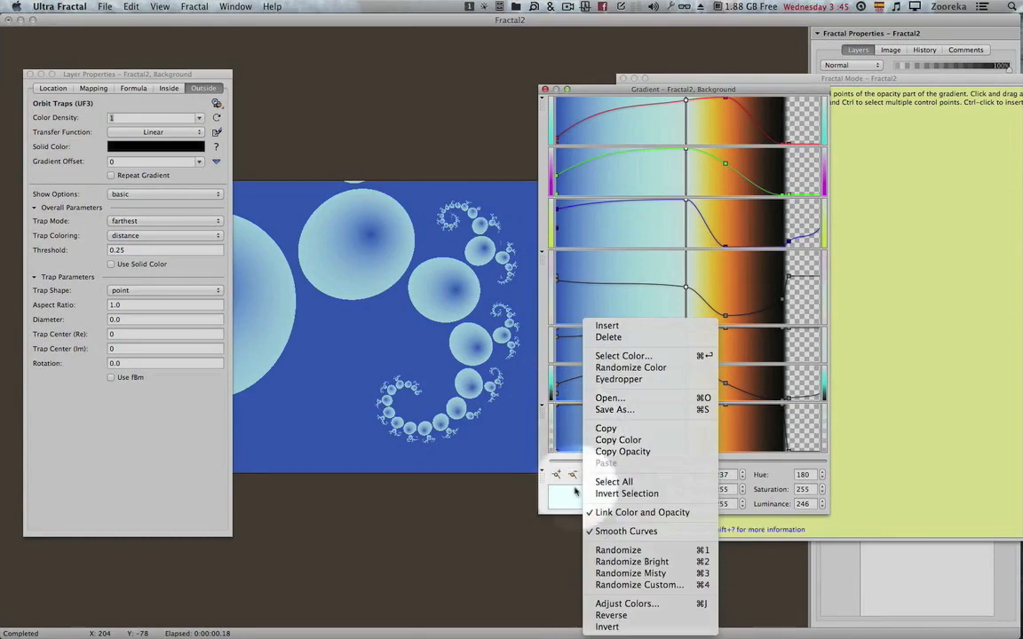
click(559, 424)
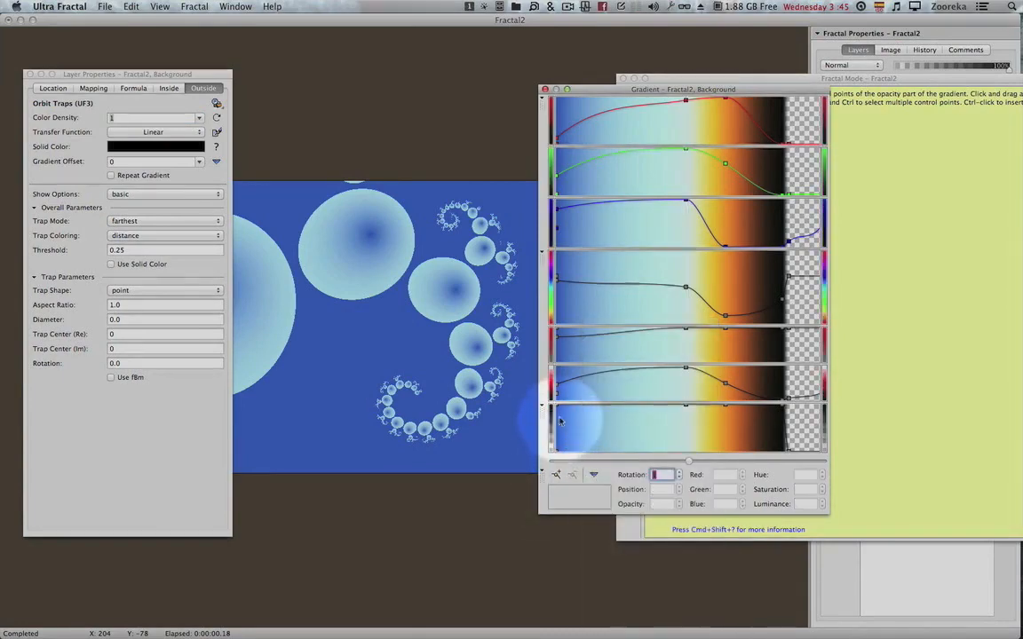
drag(556, 409, 558, 474)
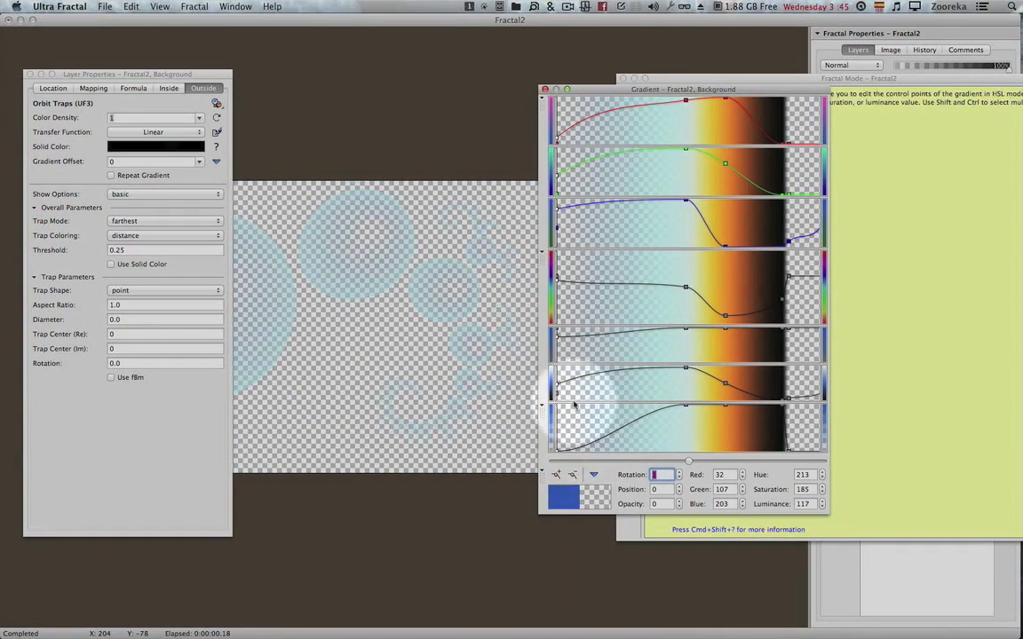
drag(558, 454, 557, 404)
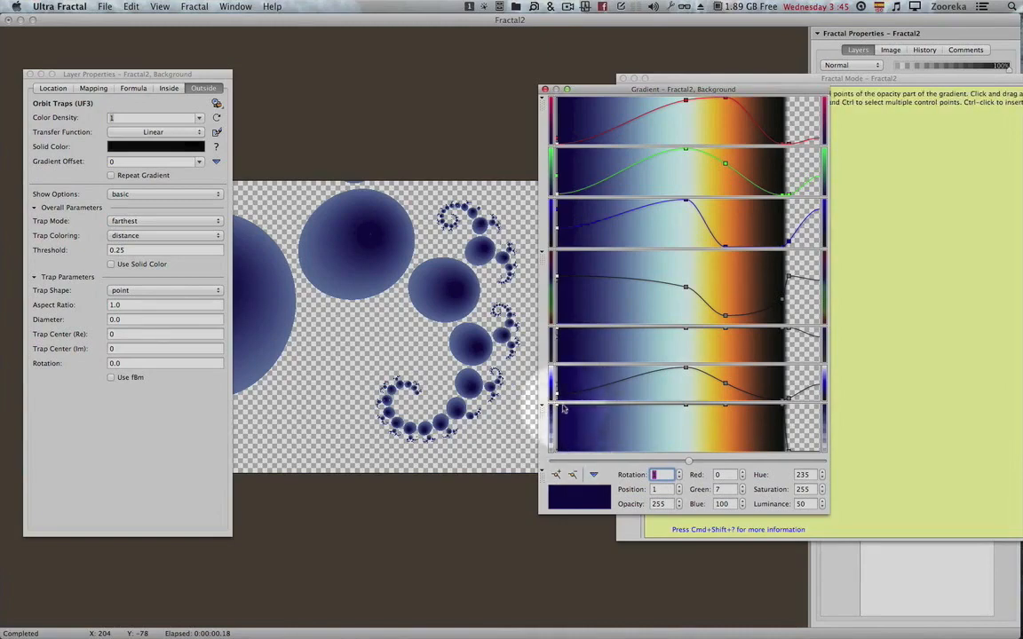
click(553, 461)
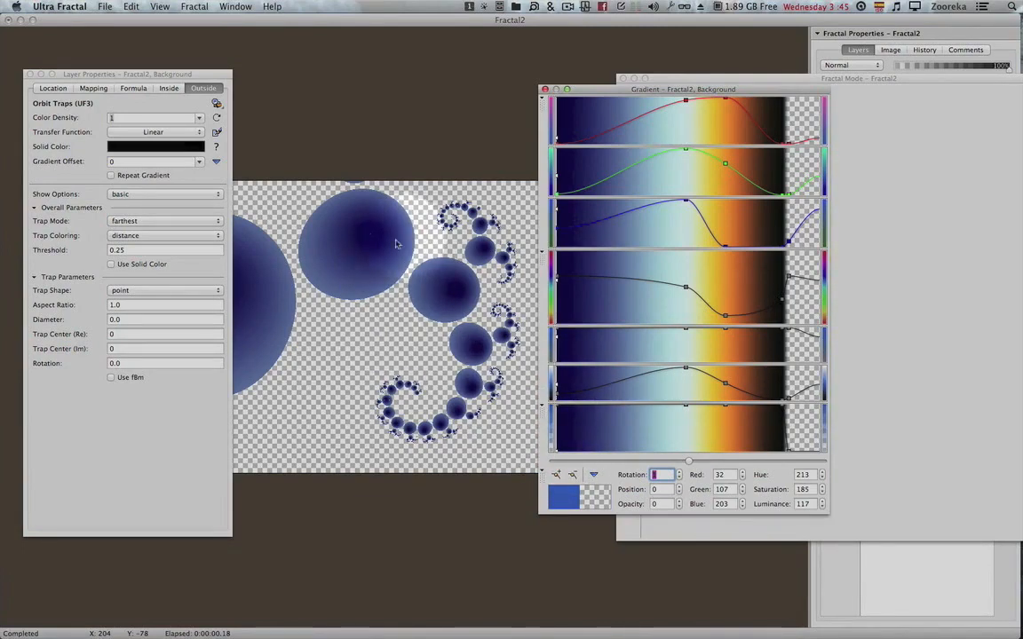
Step: Start exploring the trap's Aspect Ratio, close the Gradient window to uncover the Fractal Mode preview, and set the exploring range to 2
drag(597, 90, 610, 97)
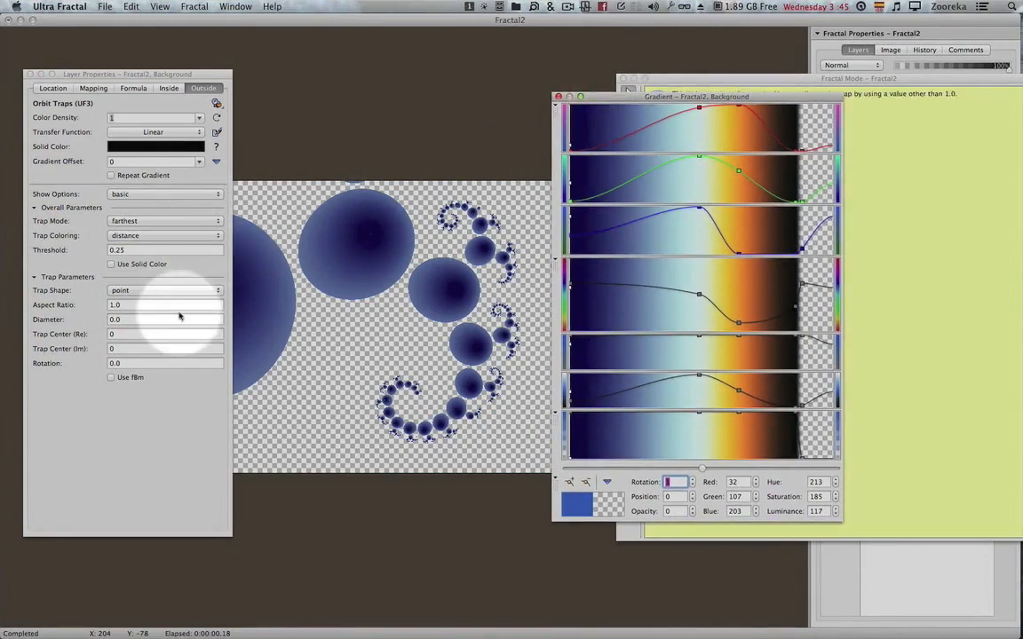
click(157, 305)
click(206, 317)
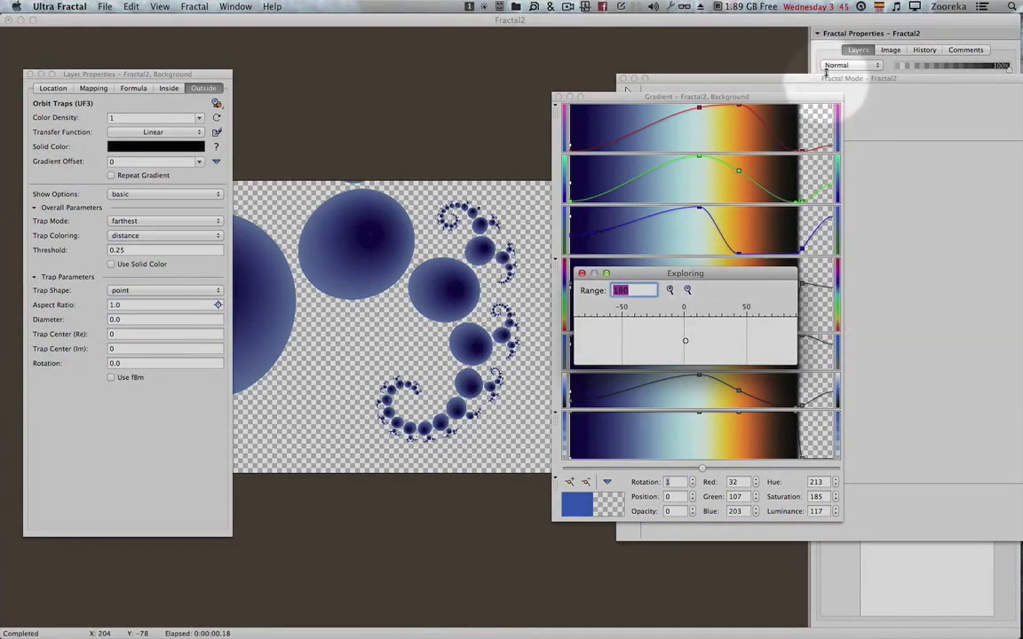
click(557, 97)
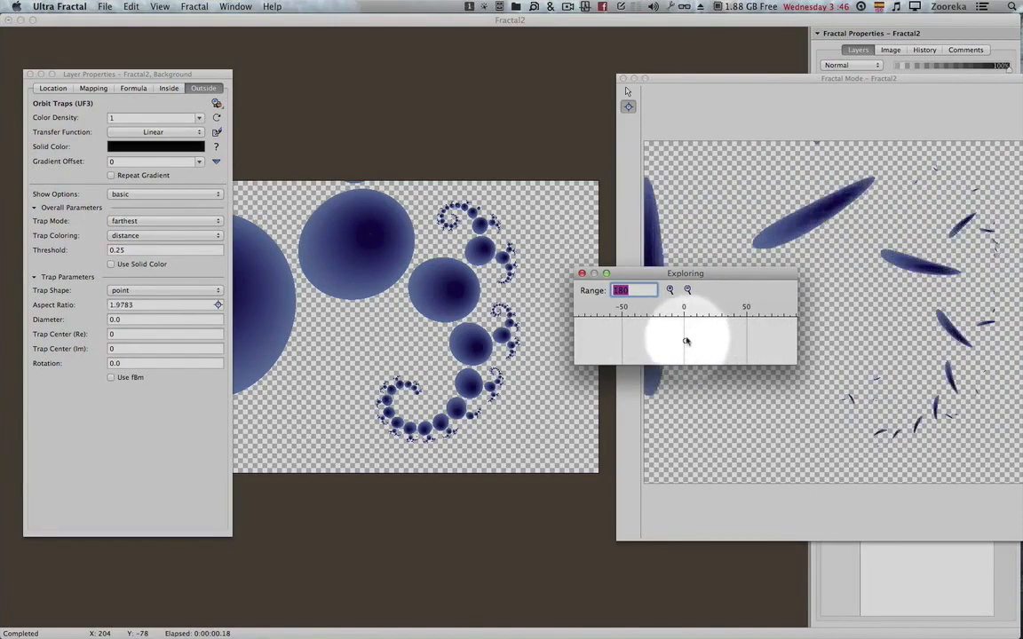
text(2)
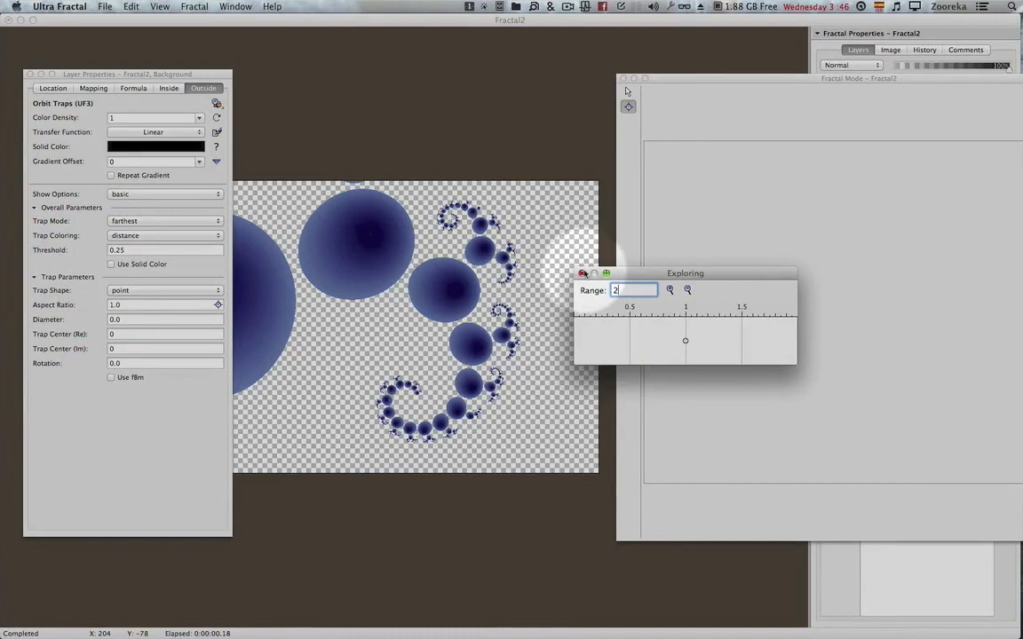
Step: Stop exploring the Aspect Ratio and try a trap Diameter of about 0.092 by exploring its values
click(583, 273)
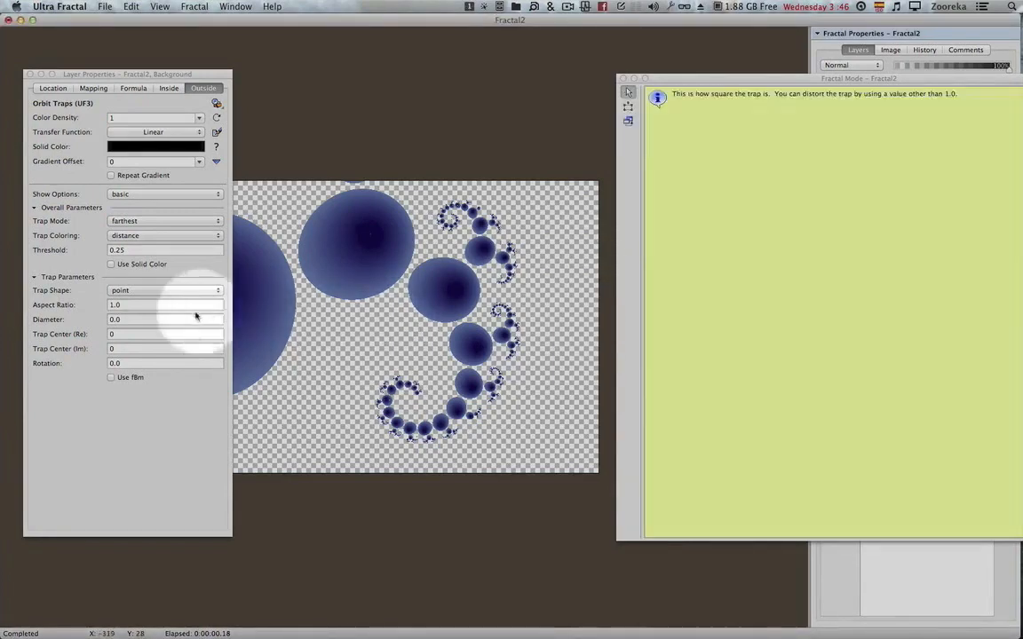
click(140, 320)
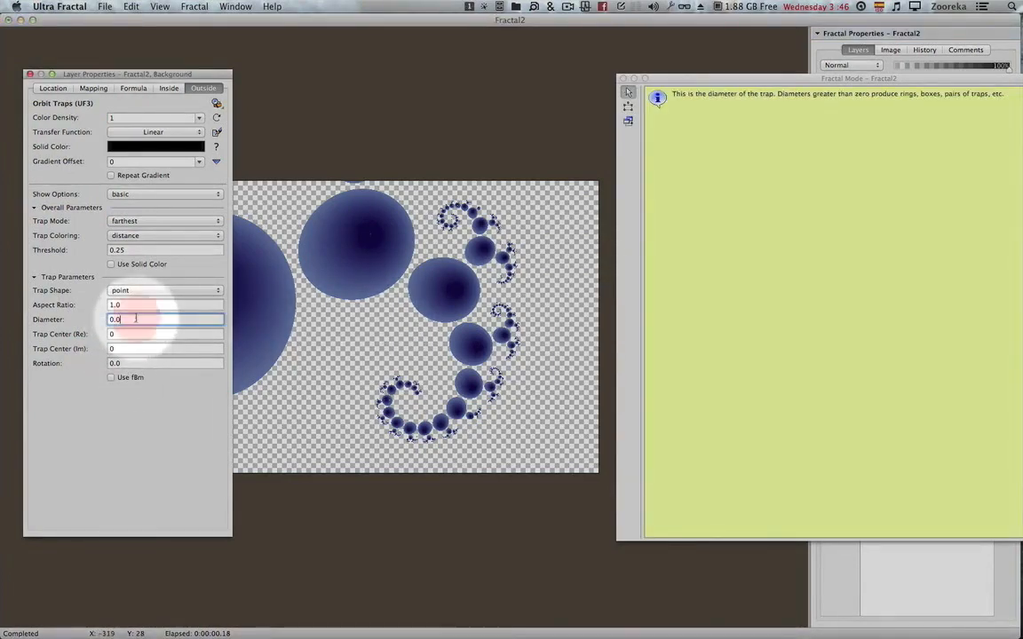
click(218, 319)
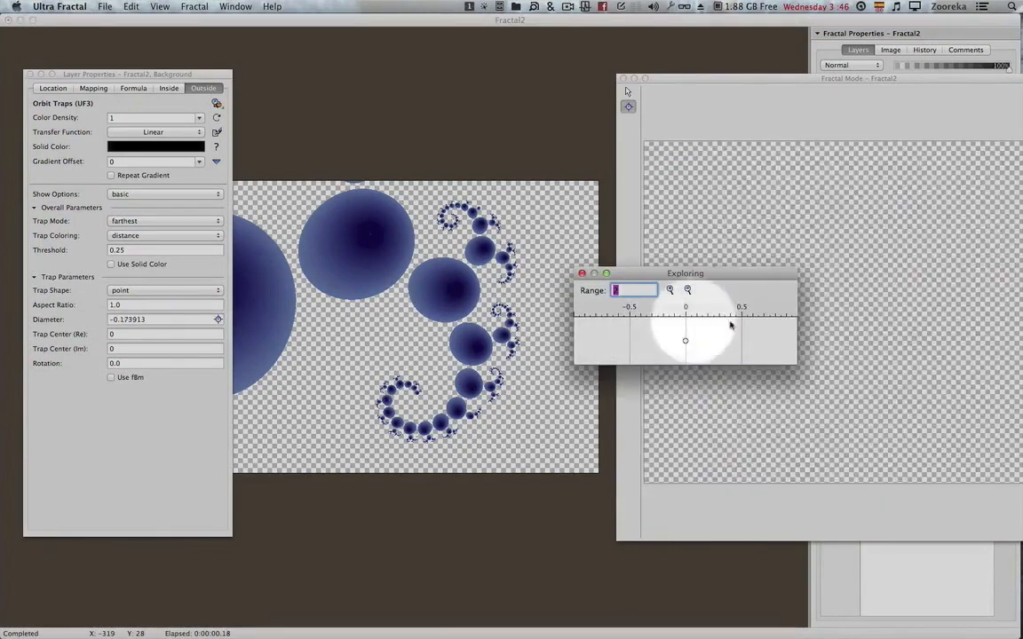
mouse_move(701, 339)
mouse_down()
mouse_move(684, 342)
mouse_move(707, 345)
mouse_move(684, 345)
mouse_move(697, 347)
mouse_up()
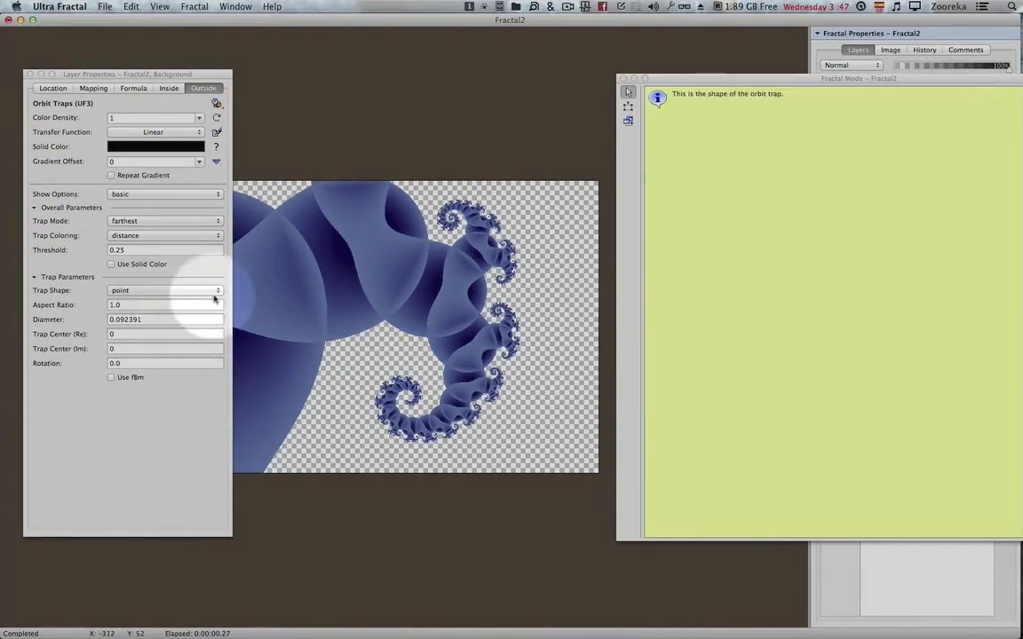
Step: Try a trap Aspect Ratio of about 1.755 by exploring its values, and undo the Aspect Ratio and Diameter changes
click(156, 304)
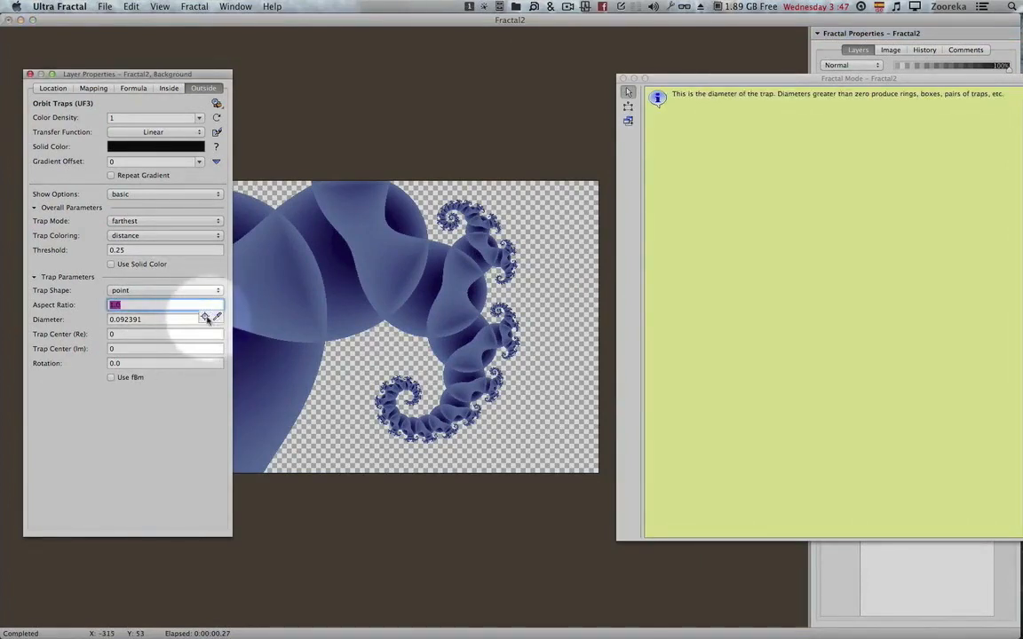
click(217, 304)
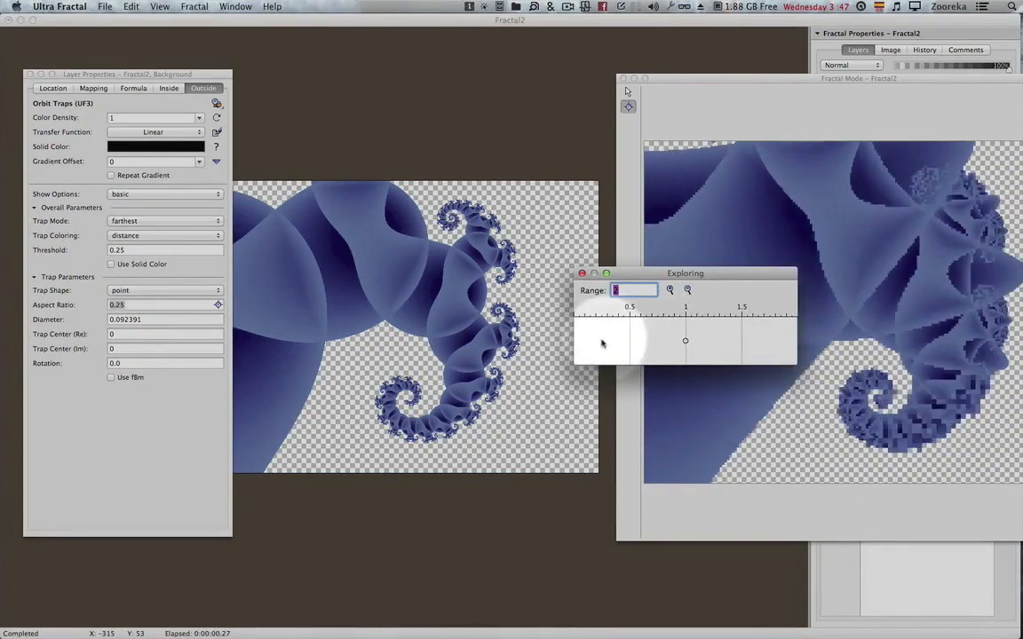
click(770, 350)
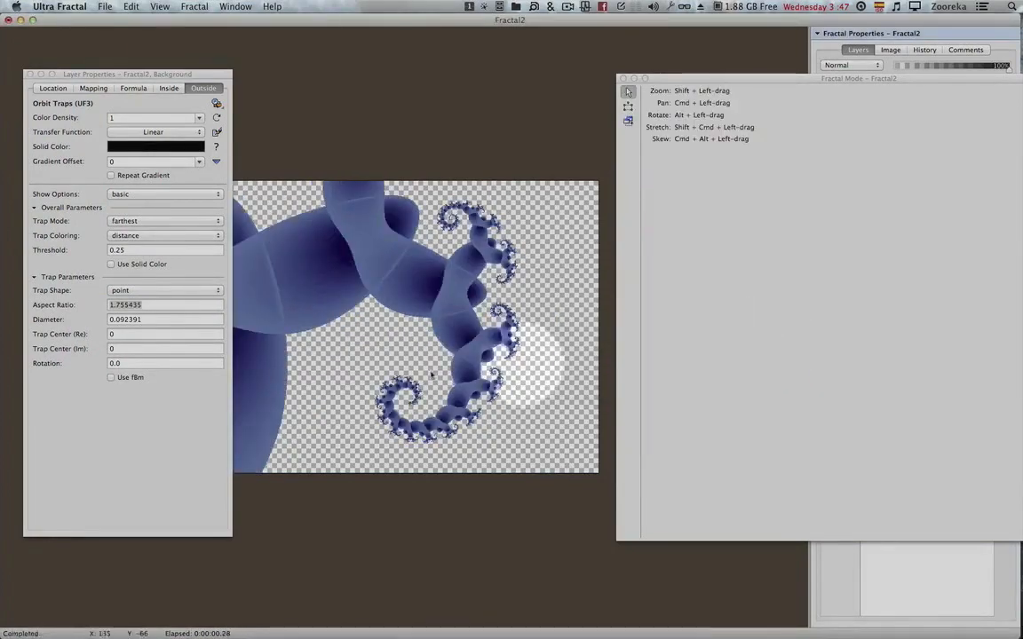
key(super+z)
key(super+z)
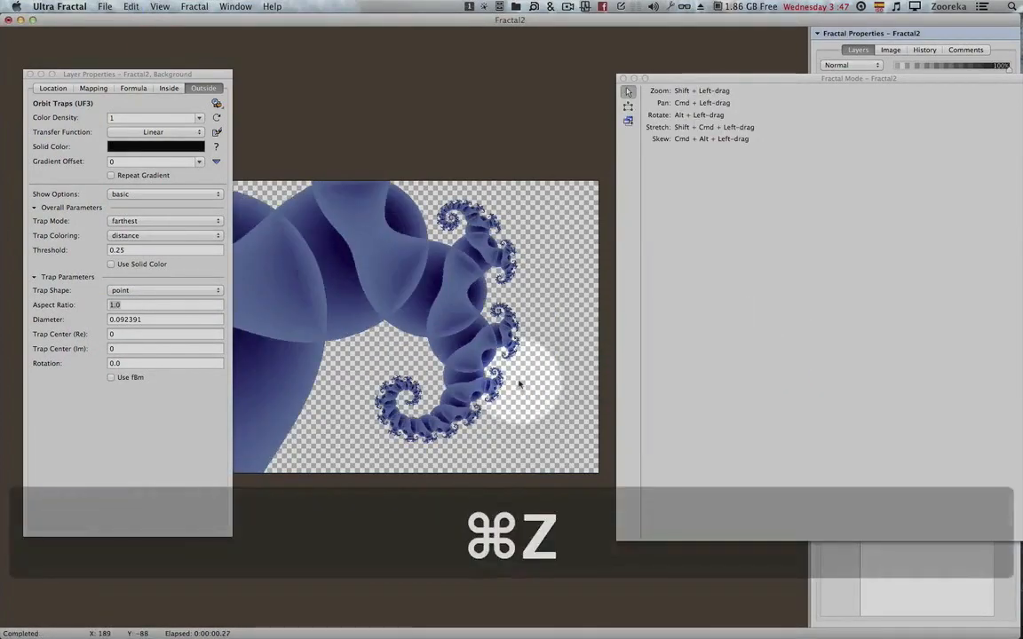
Step: Try a trap center of about 0.100 (Re) and 0.053 (Im) by exploring its values, and undo the change
click(135, 335)
click(206, 346)
drag(684, 226, 748, 189)
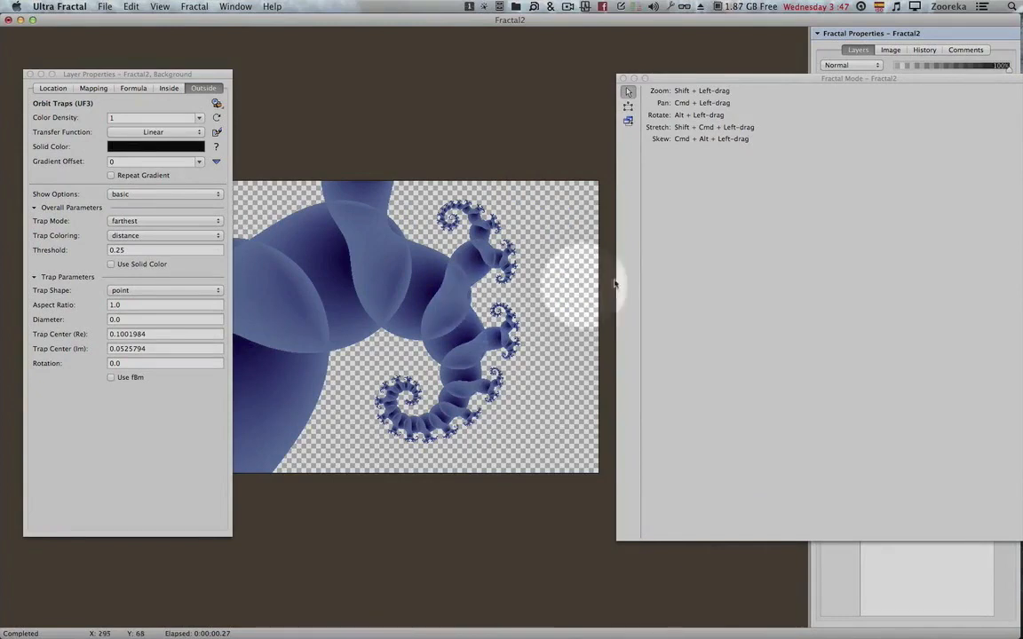
key(super+z)
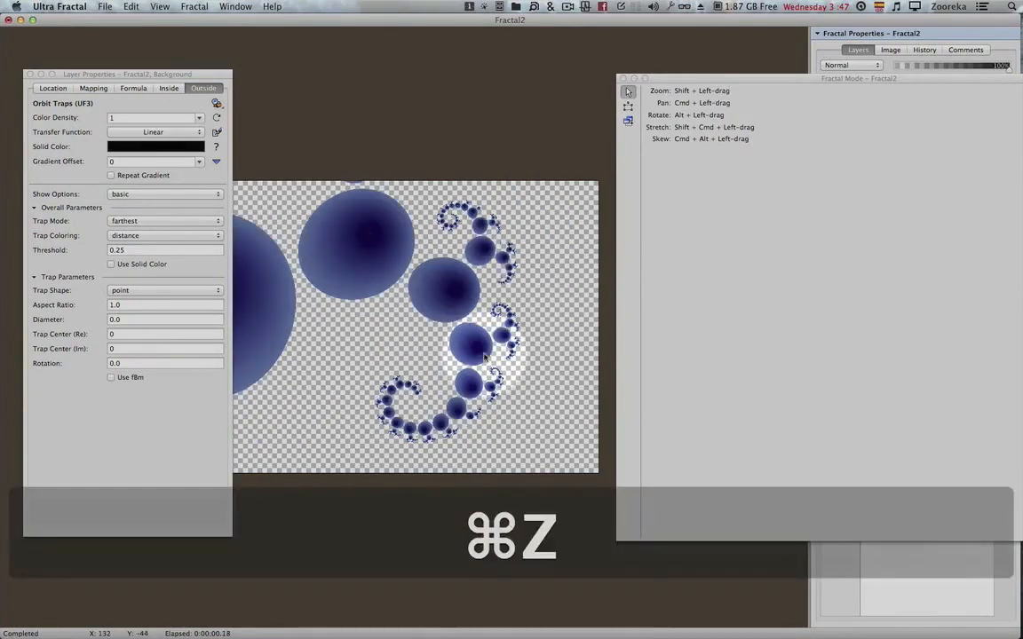
Step: Uncover the layers list, duplicate the Background layer, hide the original and select the duplicate for editing
drag(700, 83, 522, 404)
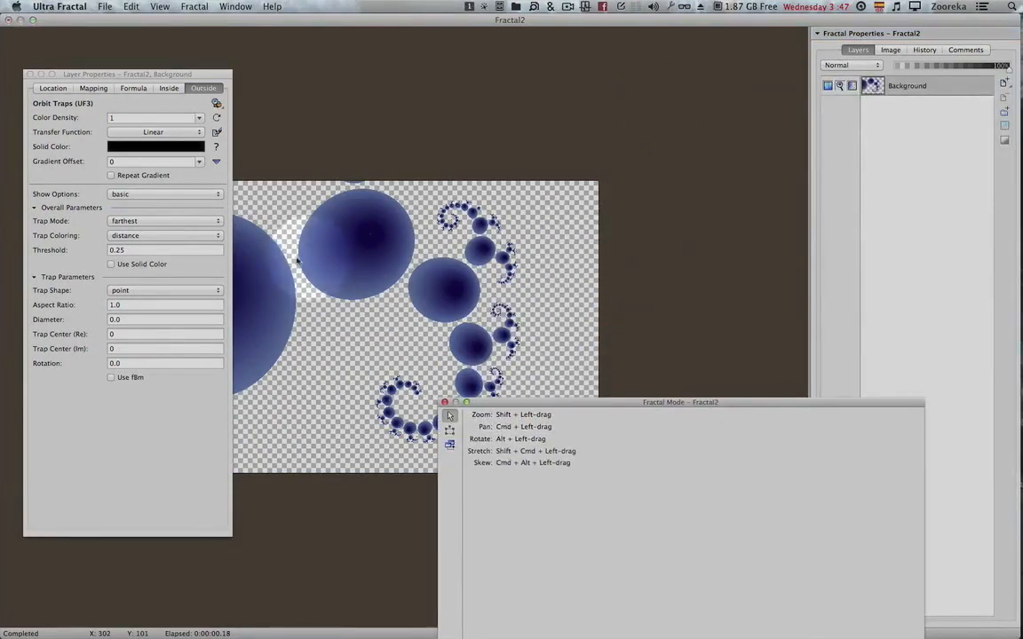
mouse_move(83, 122)
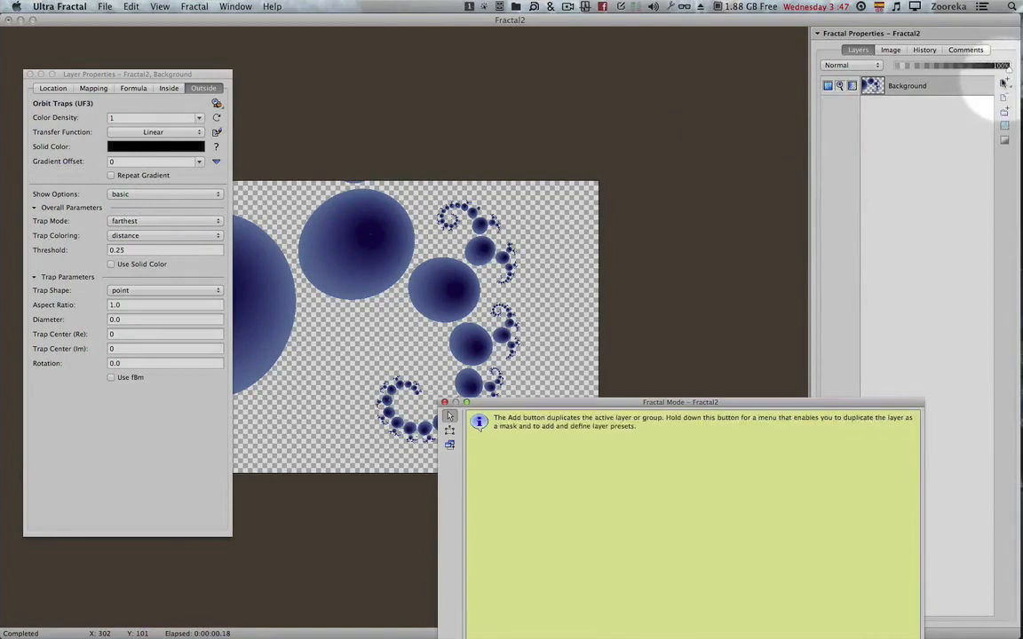
click(1004, 81)
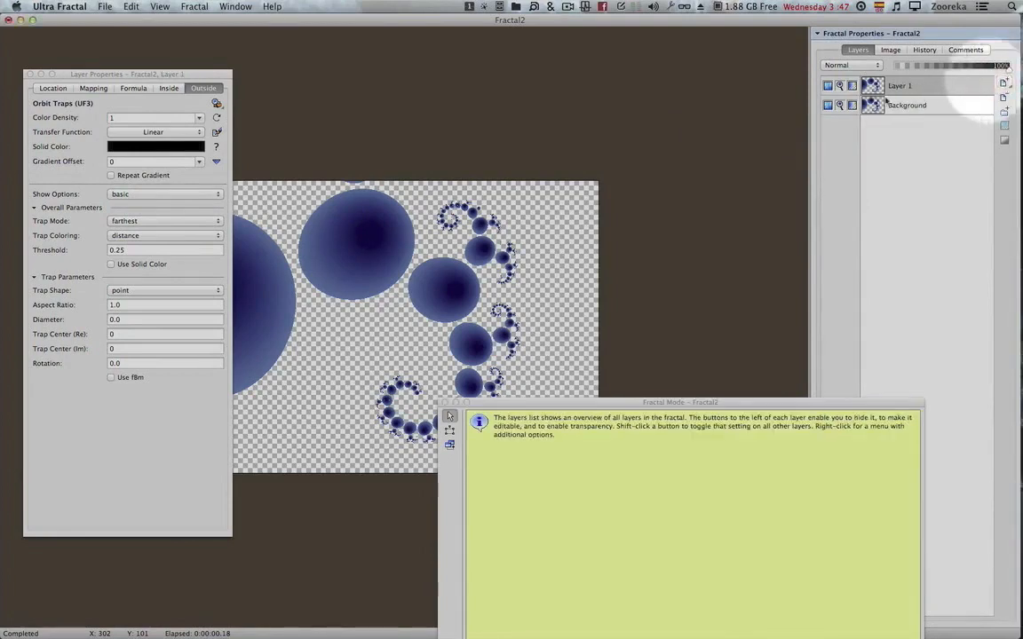
click(840, 107)
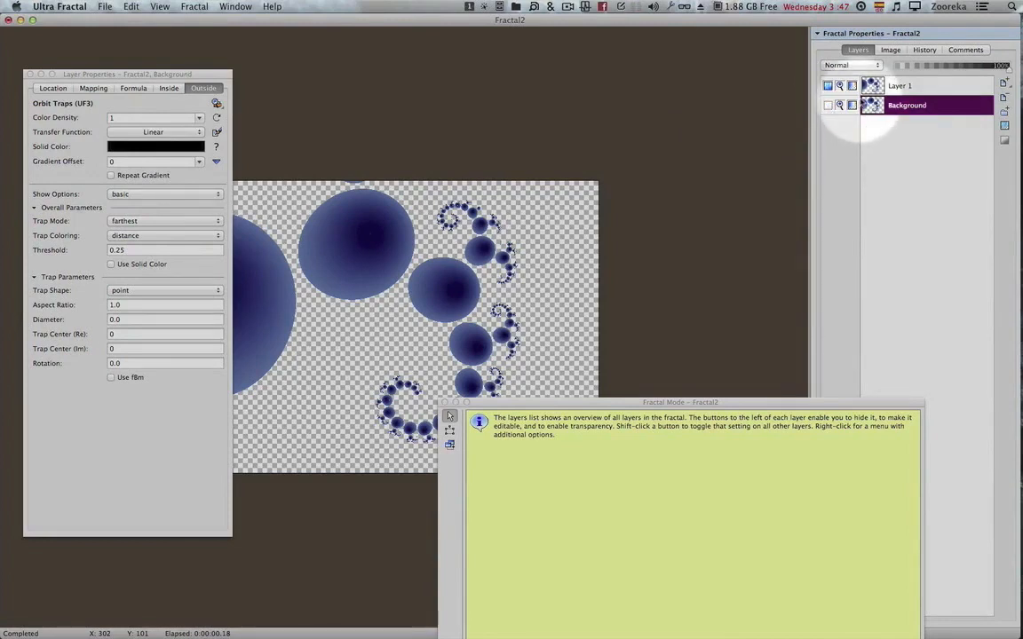
click(901, 87)
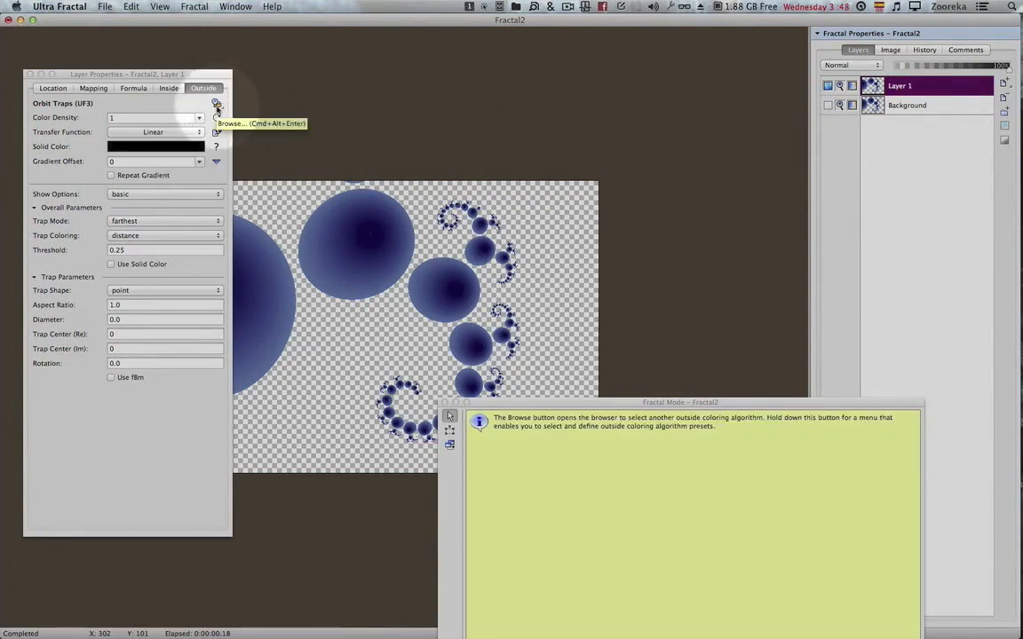
Step: Replace Layer 1's outside coloring algorithm with Plug-In Coloring (Direct) from Standard.ucl
click(216, 107)
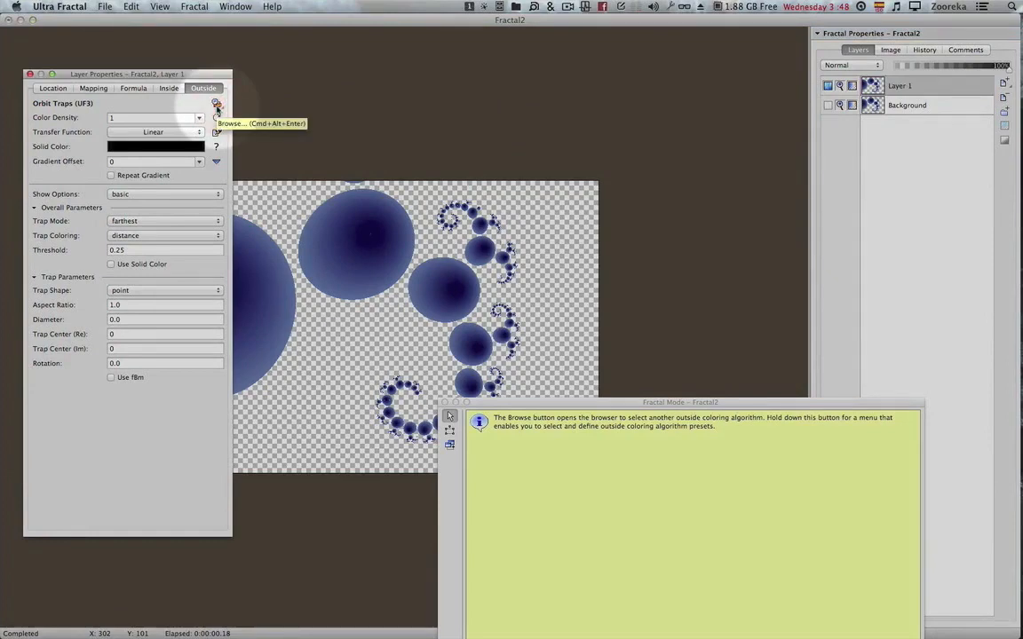
click(217, 107)
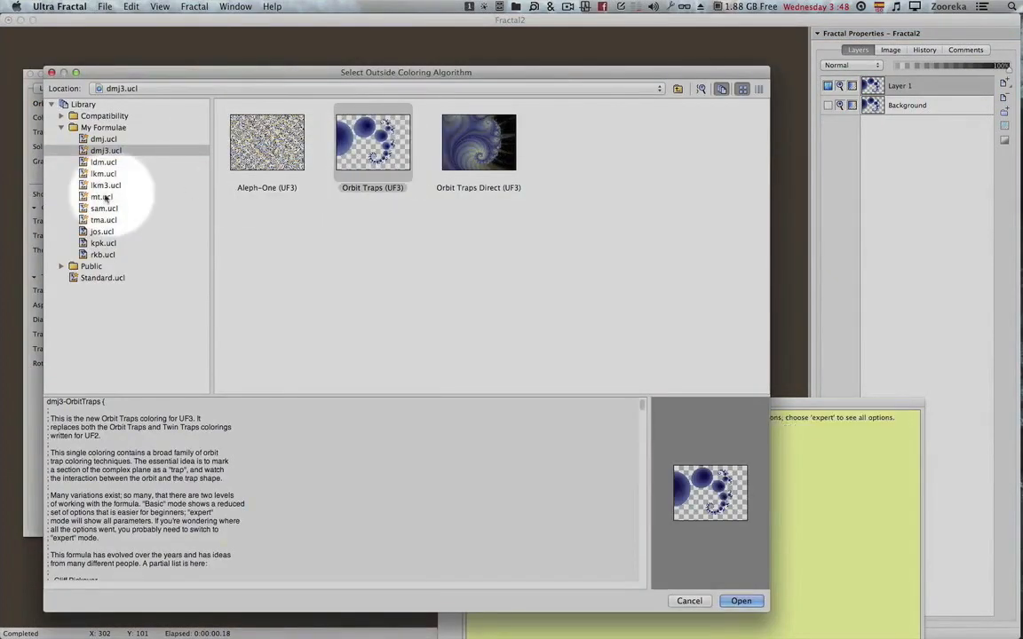
click(93, 278)
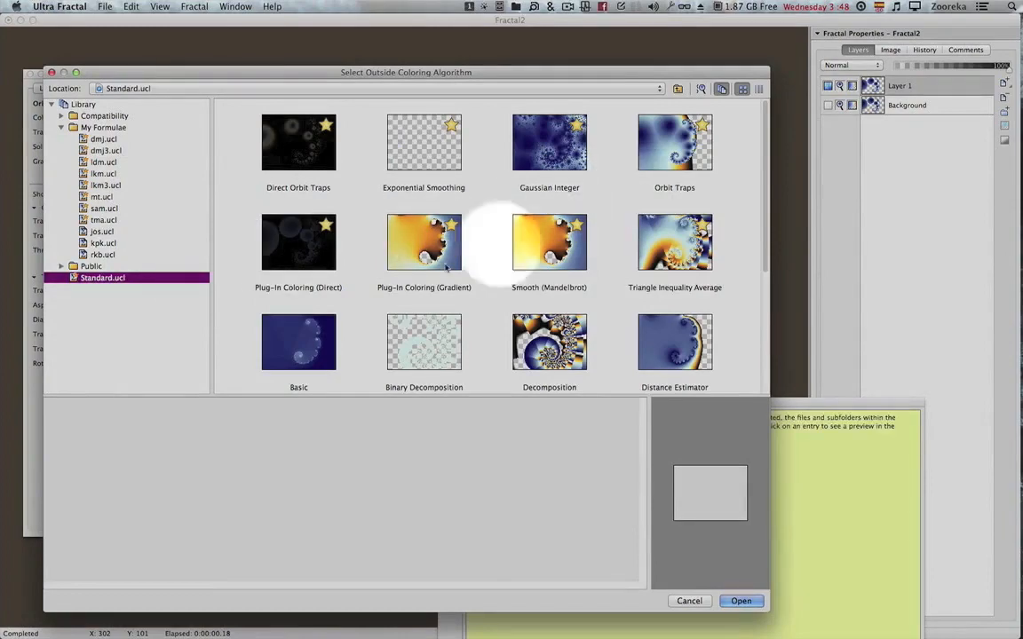
double_click(288, 246)
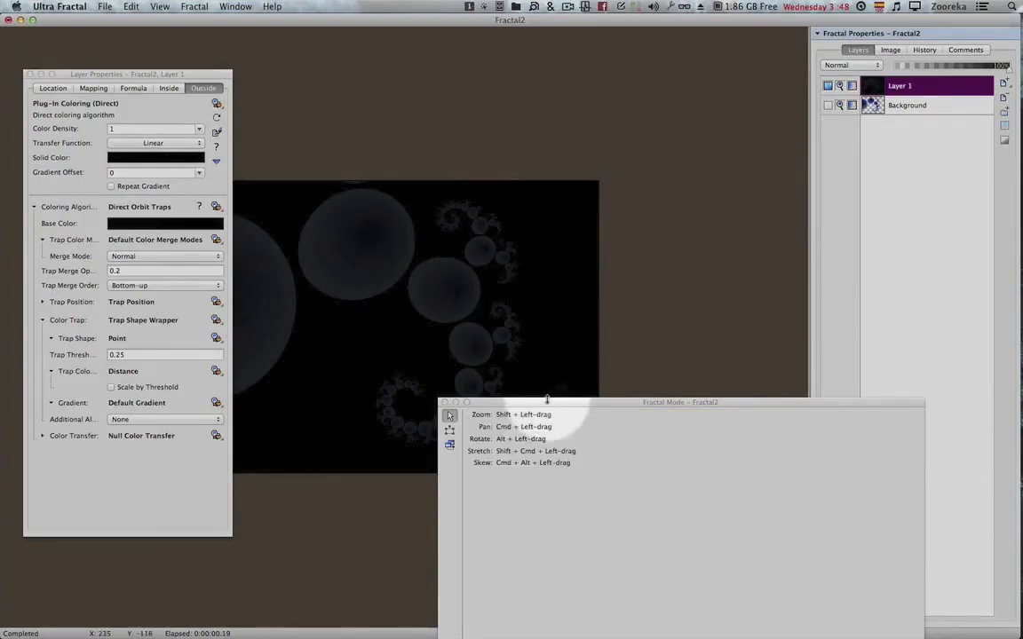
Step: Rearrange the Fractal Mode and Layer Properties windows so that they cover less of the fractal
drag(542, 405, 582, 526)
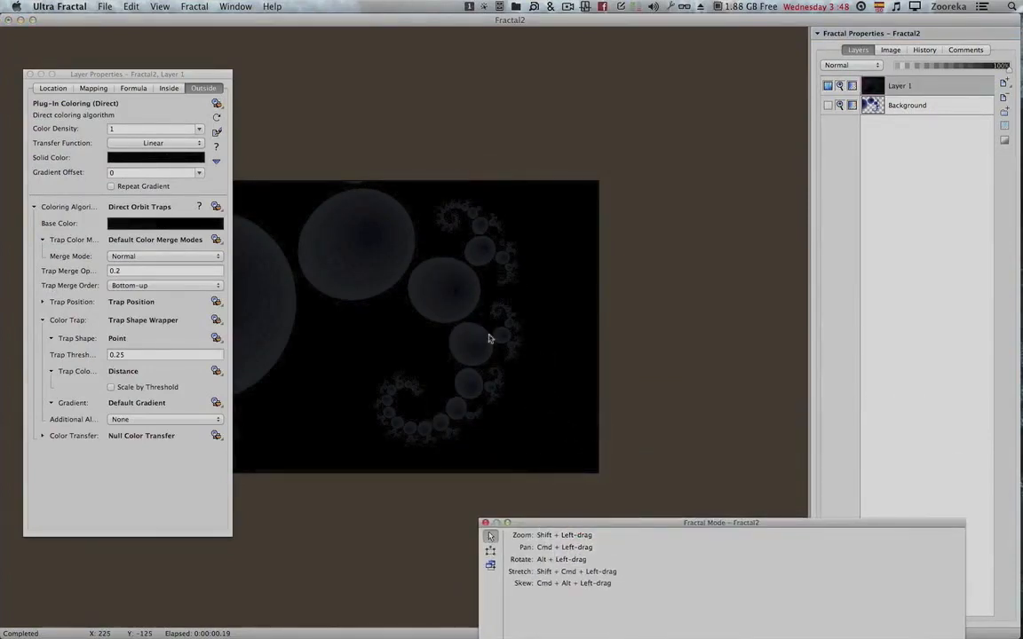
drag(216, 75, 157, 83)
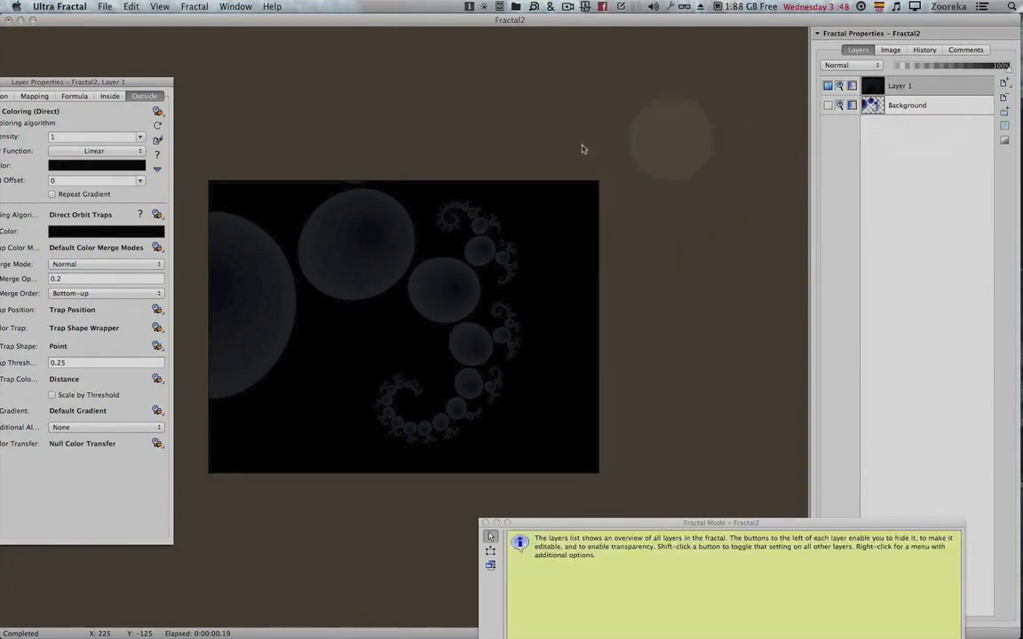
drag(133, 79, 171, 79)
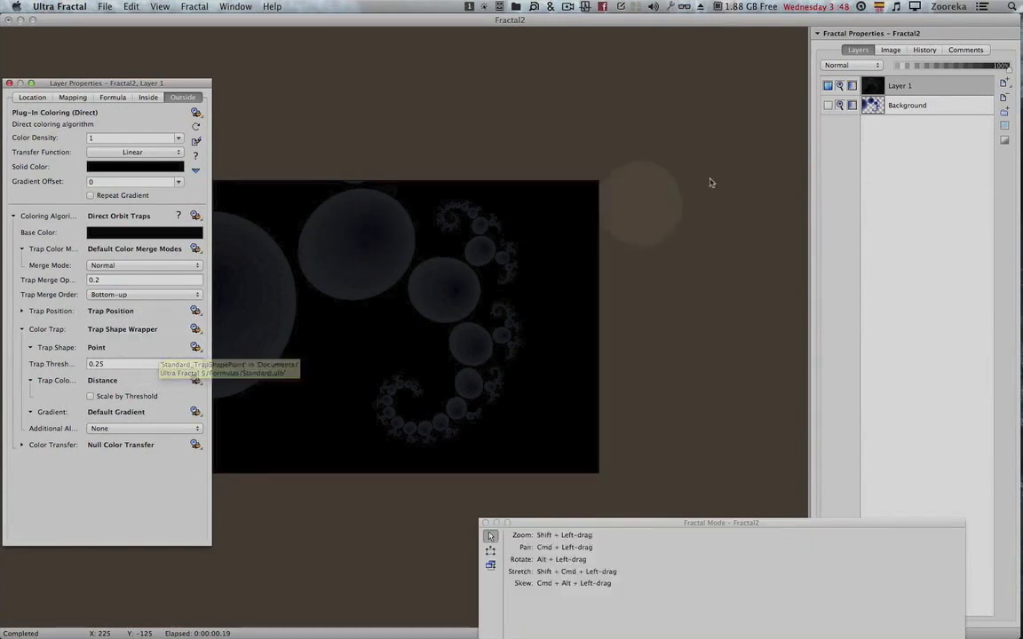
Step: Compare the Background layer's coloring settings with Layer 1's, and inspect Layer 1's gradient before closing it
click(925, 106)
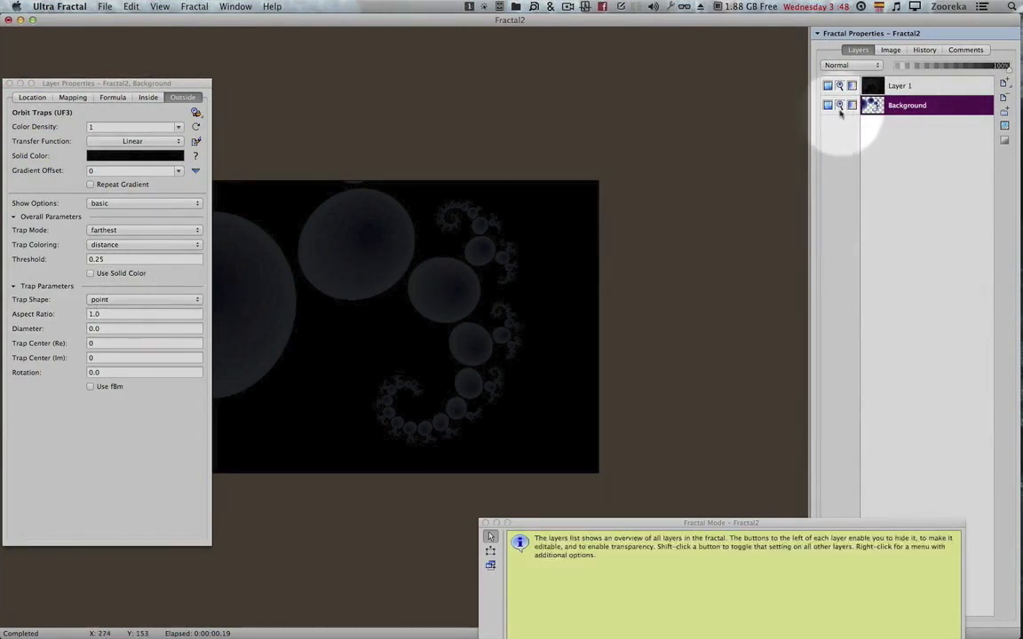
click(888, 85)
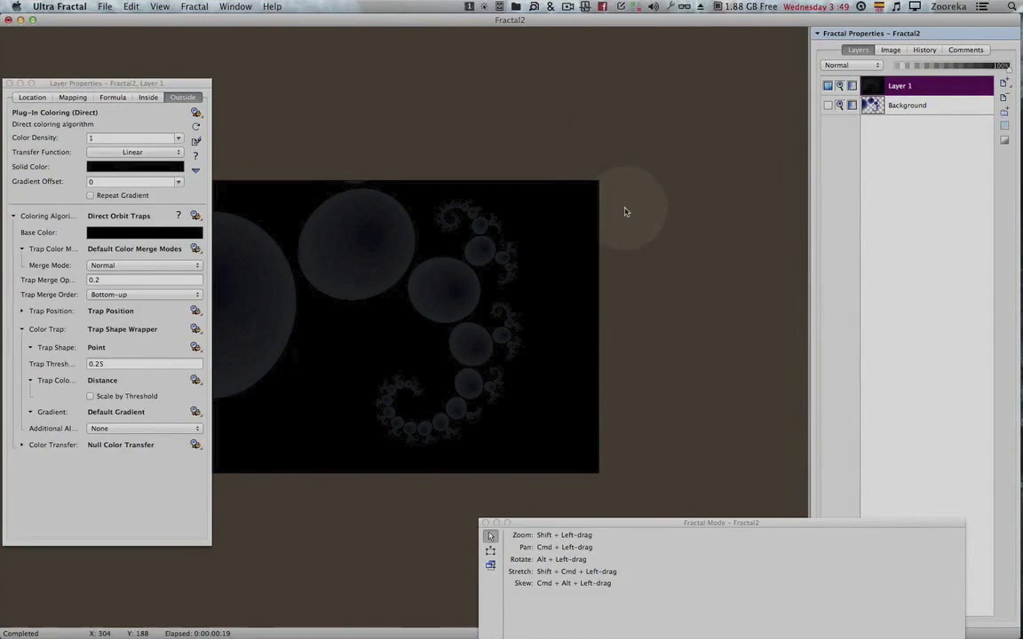
key(F4)
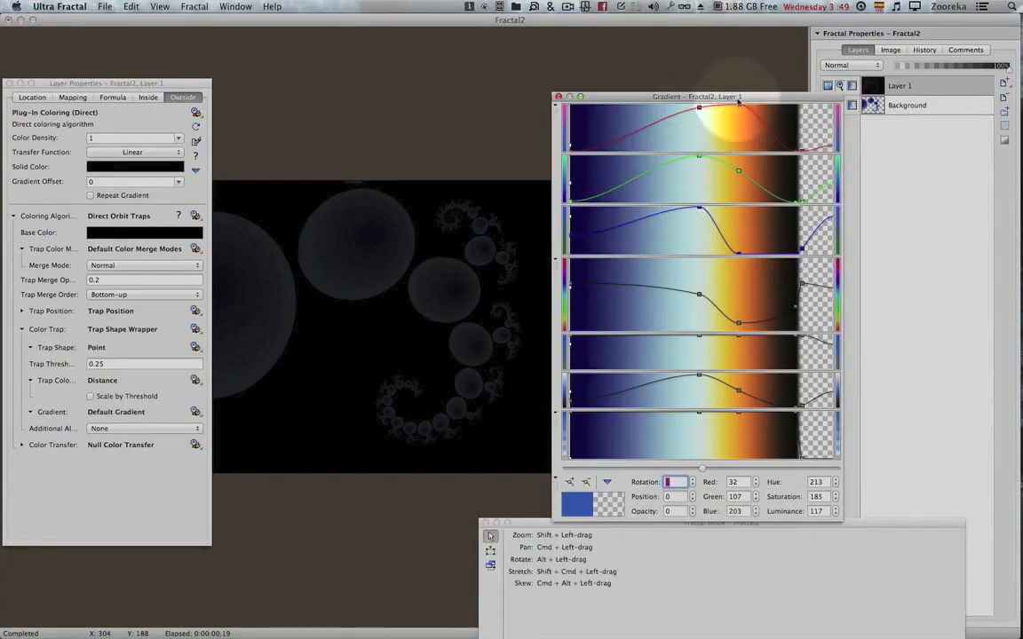
drag(749, 99, 749, 82)
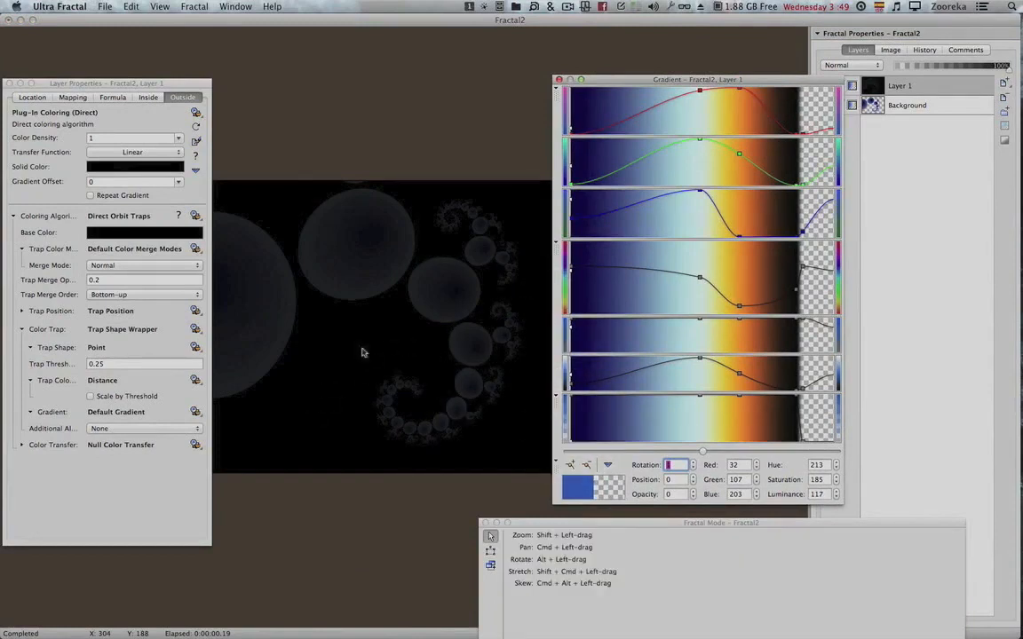
click(557, 79)
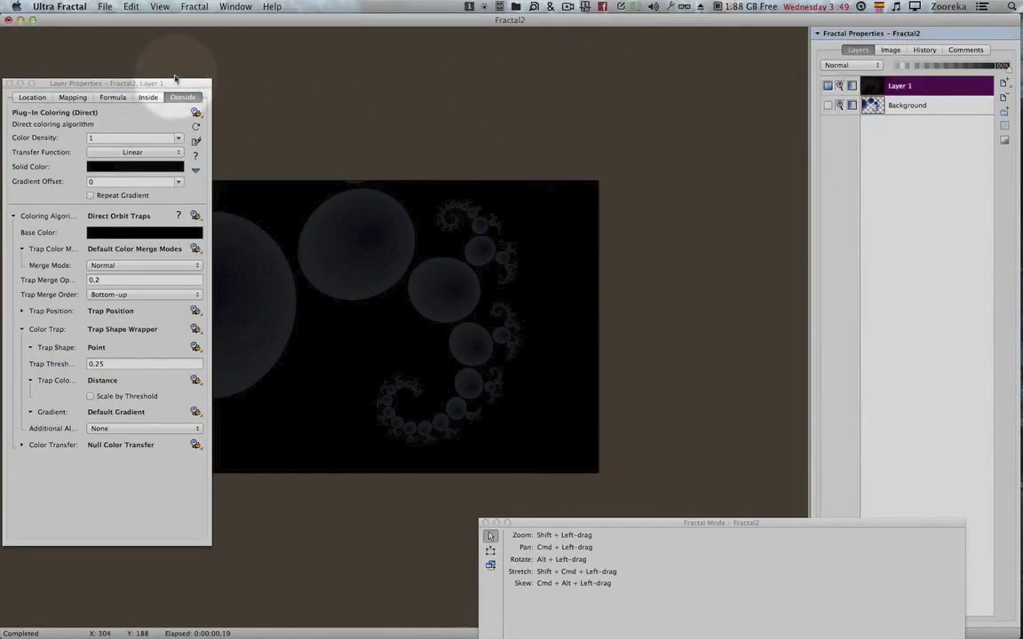
Step: Set the Direct Orbit Traps Base Color to a bright green of about 242 and make it fully transparent
drag(176, 81, 183, 79)
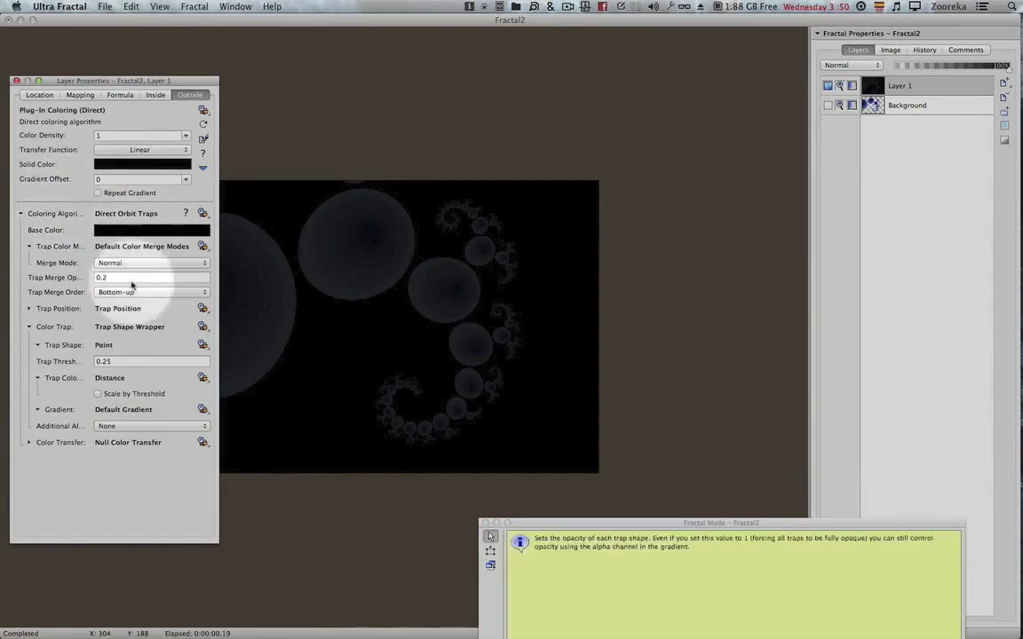
click(140, 230)
drag(133, 106, 161, 108)
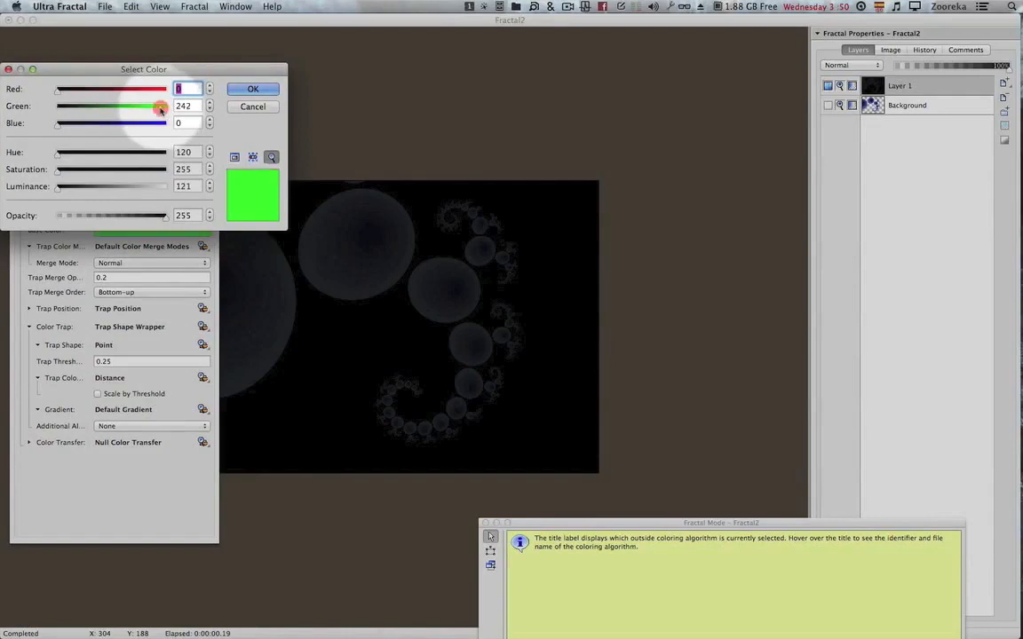
click(242, 90)
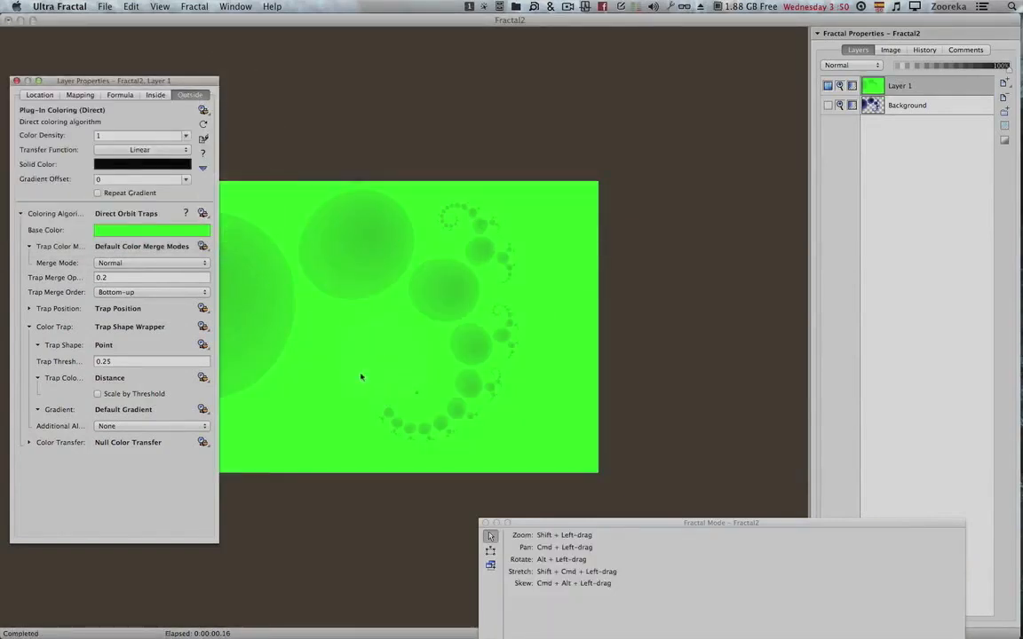
click(173, 230)
drag(127, 220, 35, 215)
click(254, 90)
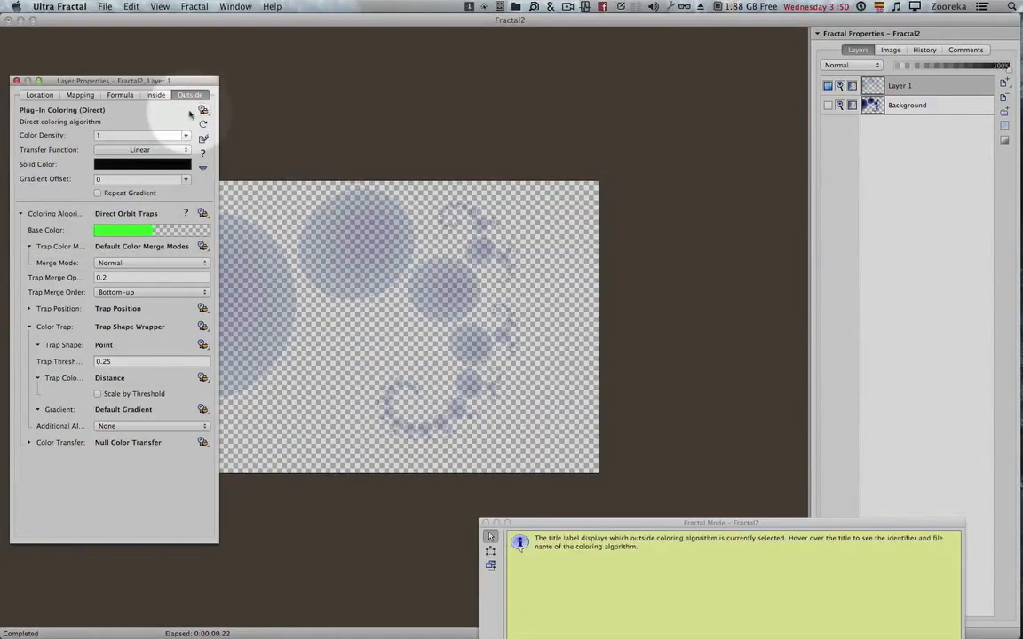
Step: Set the Trap Merge Opacity of Layer 1's Direct Orbit Traps coloring to 1
mouse_move(189, 114)
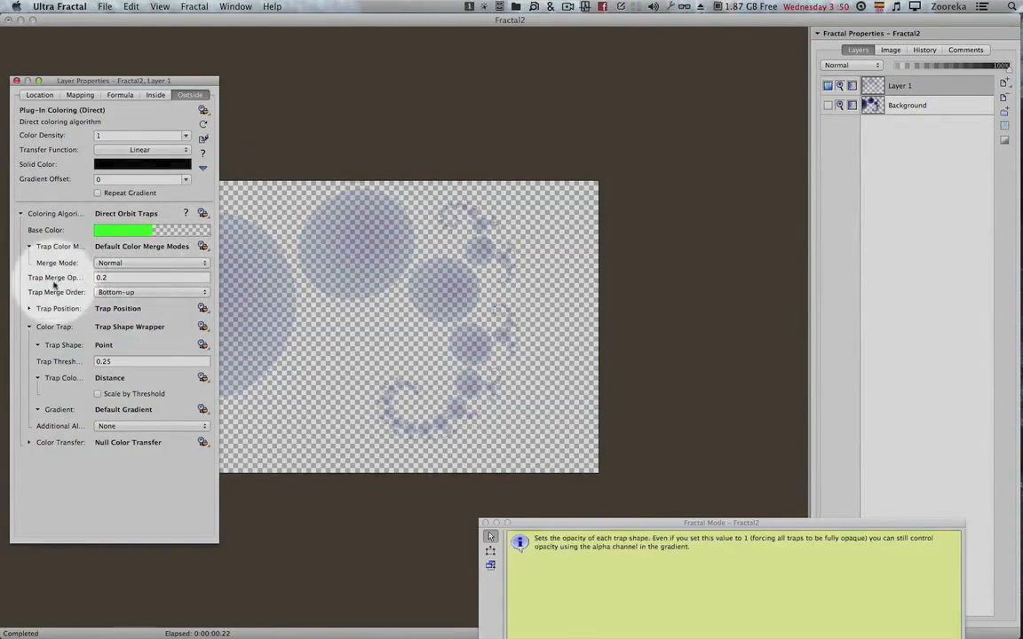
double_click(116, 278)
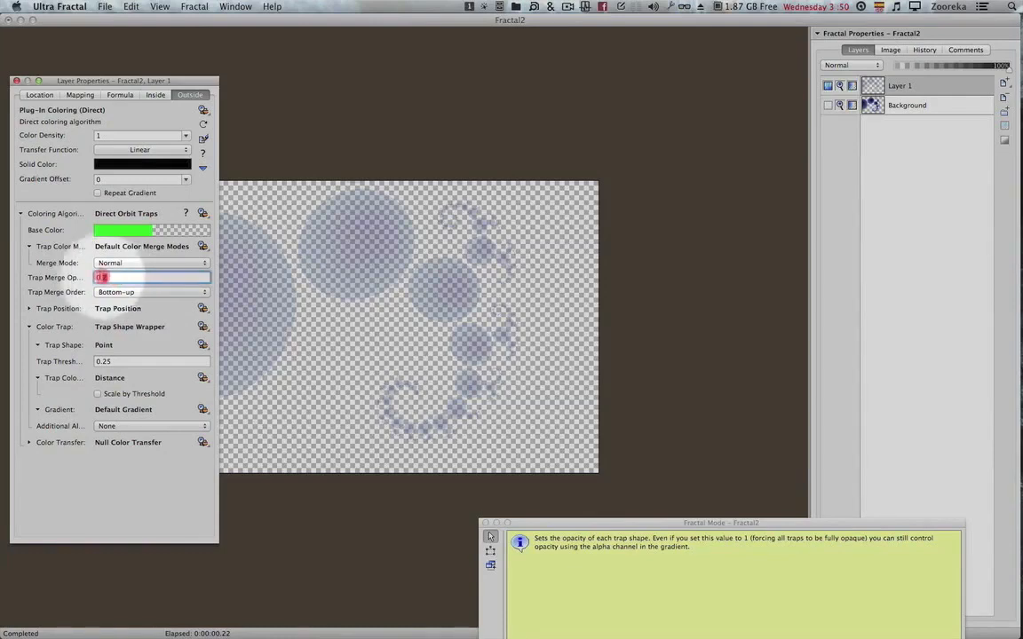
text(1)
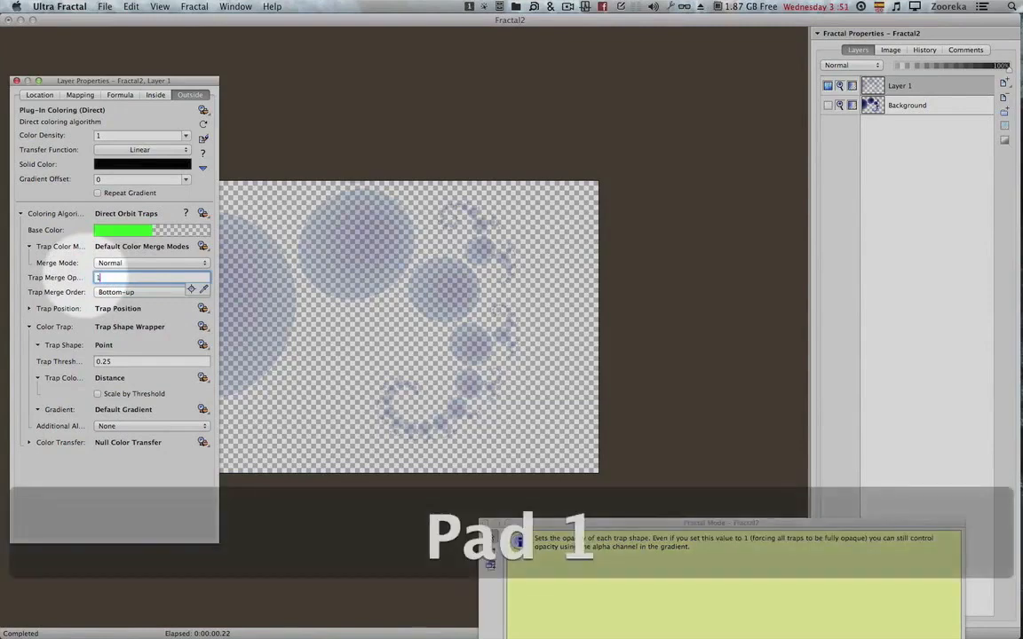
key(Return)
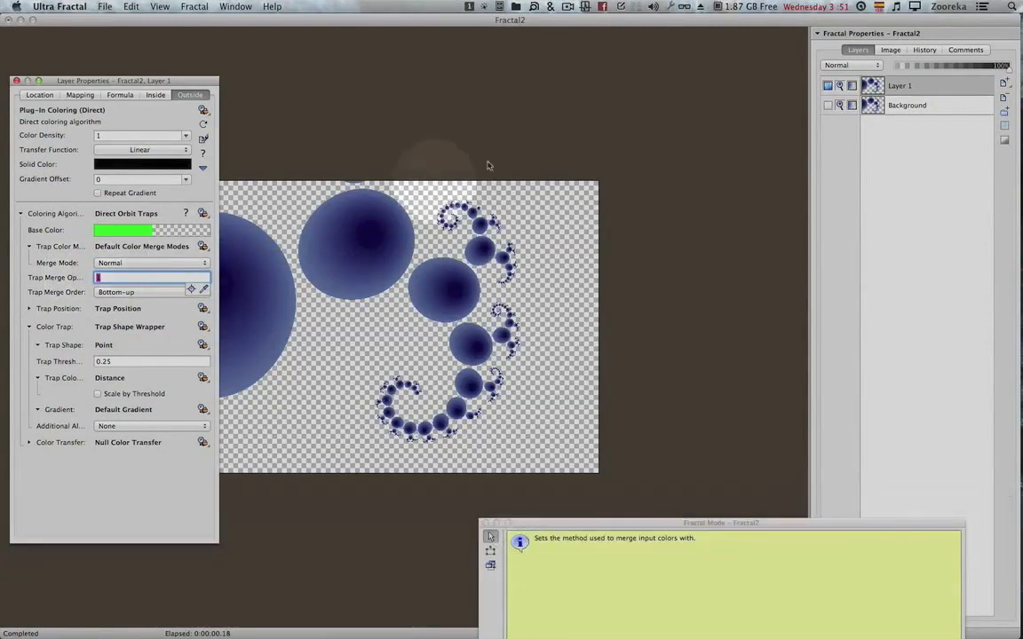
Step: Compare the fractal with only the Background layer displayed against the fractal with only Layer 1 displayed
click(827, 106)
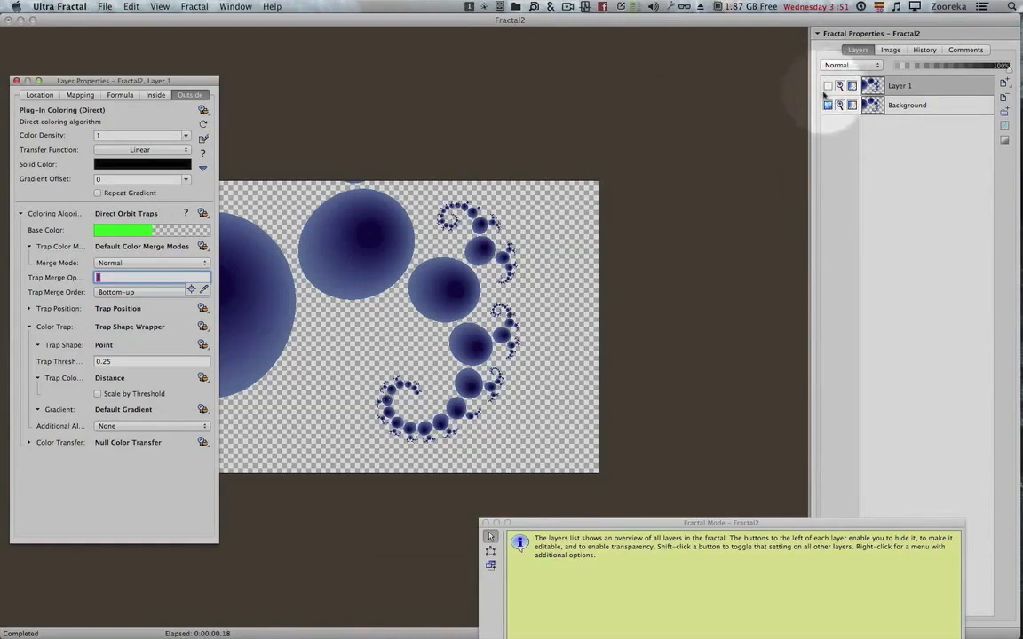
click(827, 86)
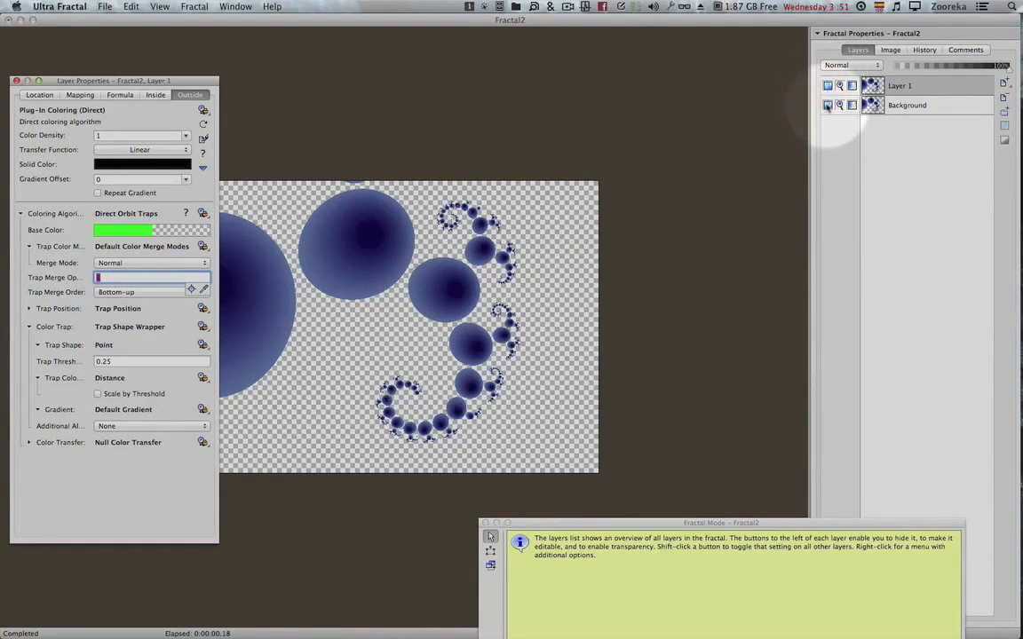
click(827, 106)
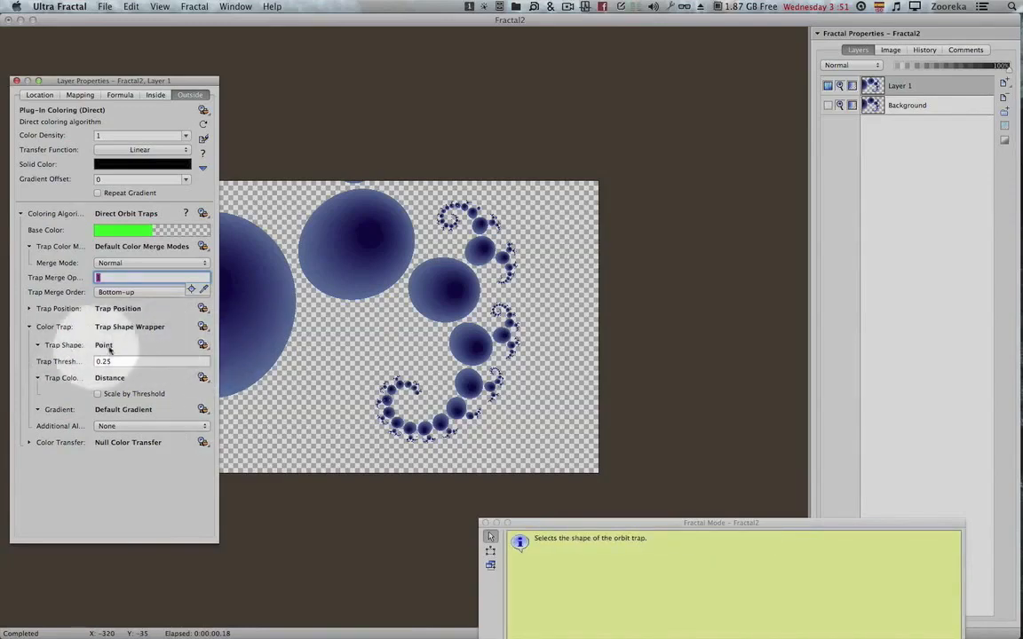
Step: Change the Trap Shape of Layer 1's Direct Orbit Traps coloring to Lines
click(203, 345)
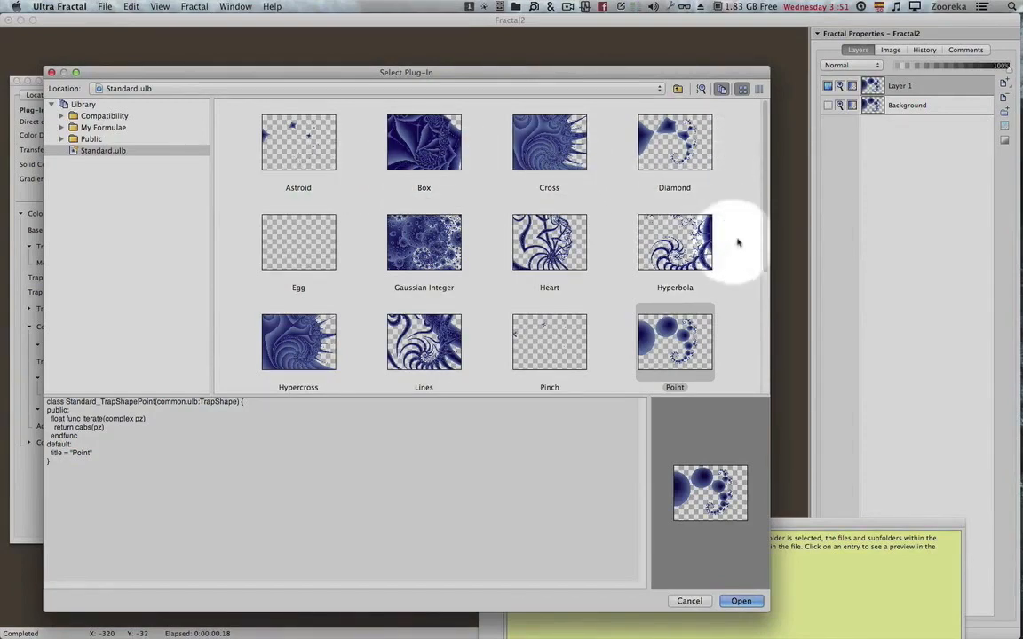
drag(763, 230, 760, 279)
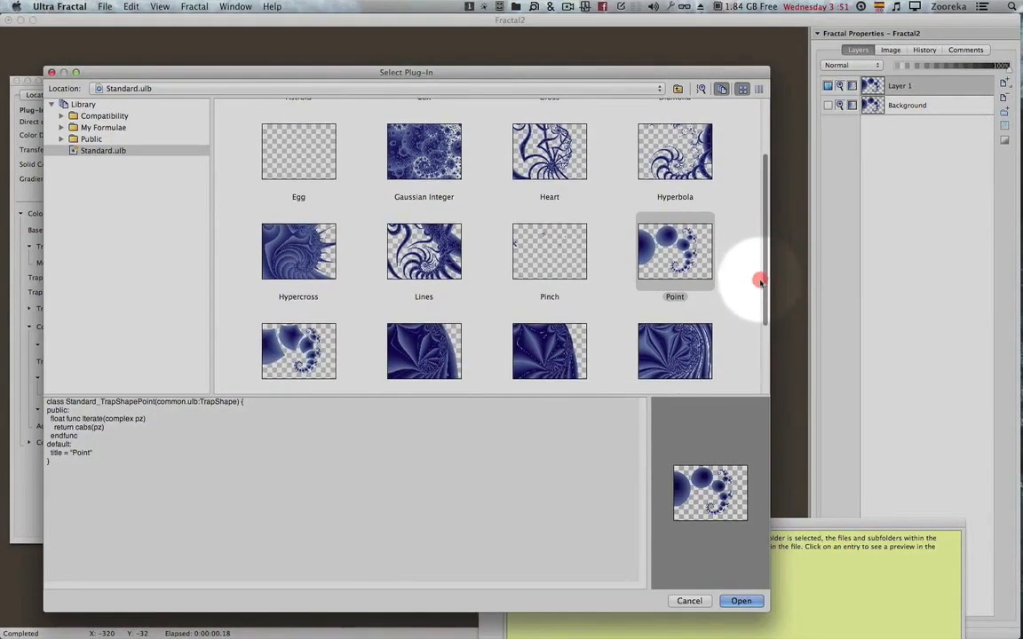
double_click(435, 262)
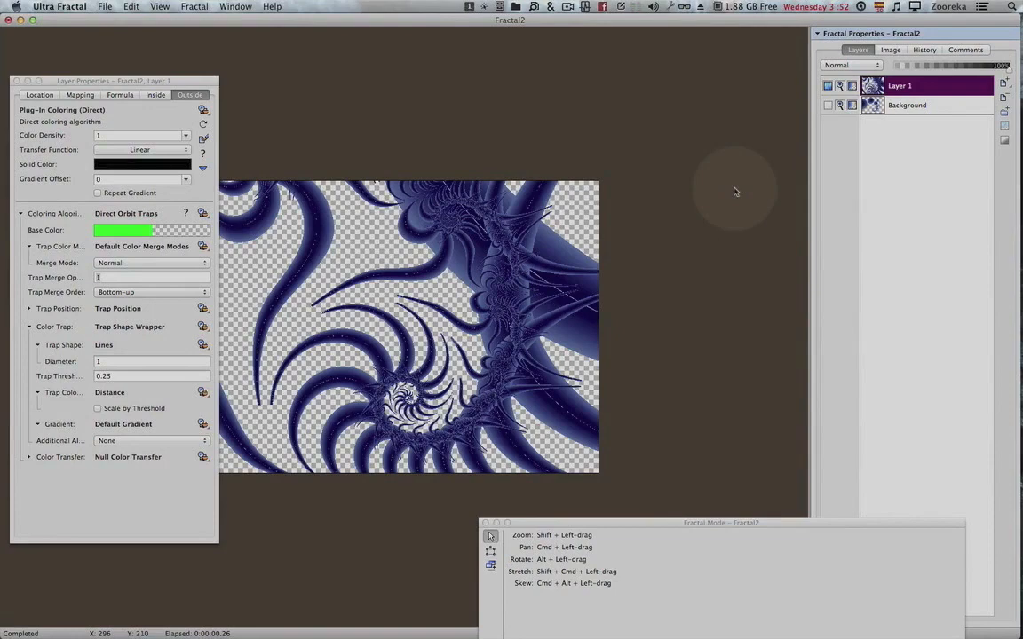
Step: Duplicate Layer 1, hide the new copy and make it non-editable, and reselect Layer 1
click(1003, 83)
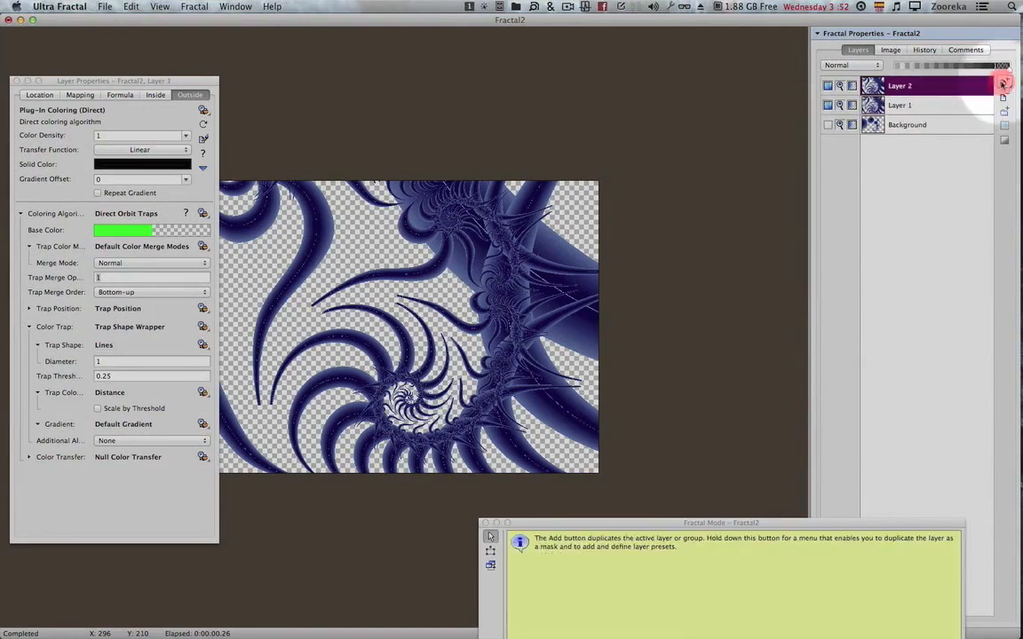
click(827, 86)
click(839, 86)
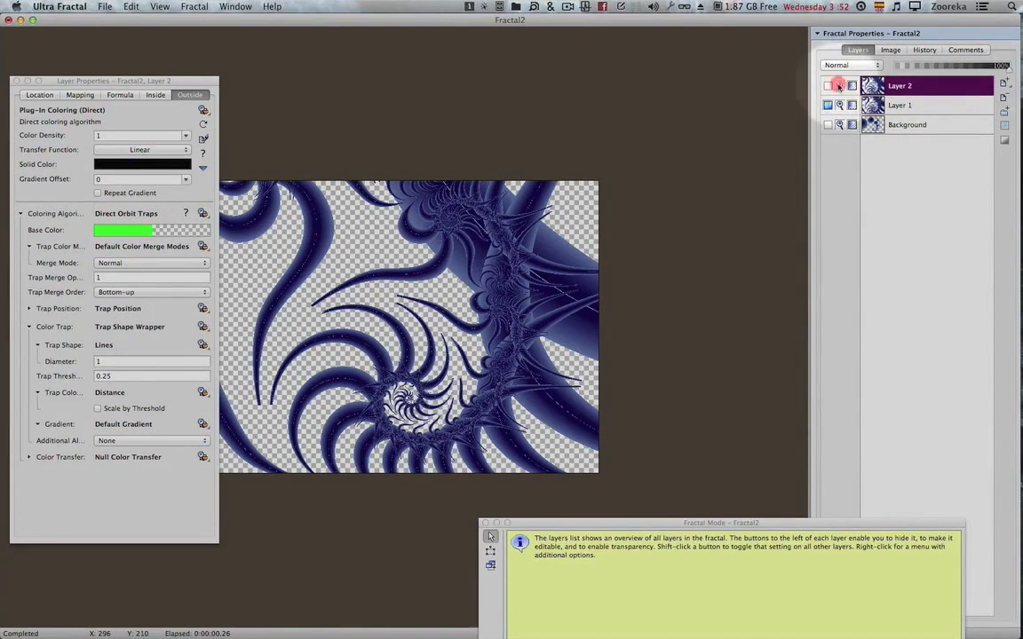
click(904, 108)
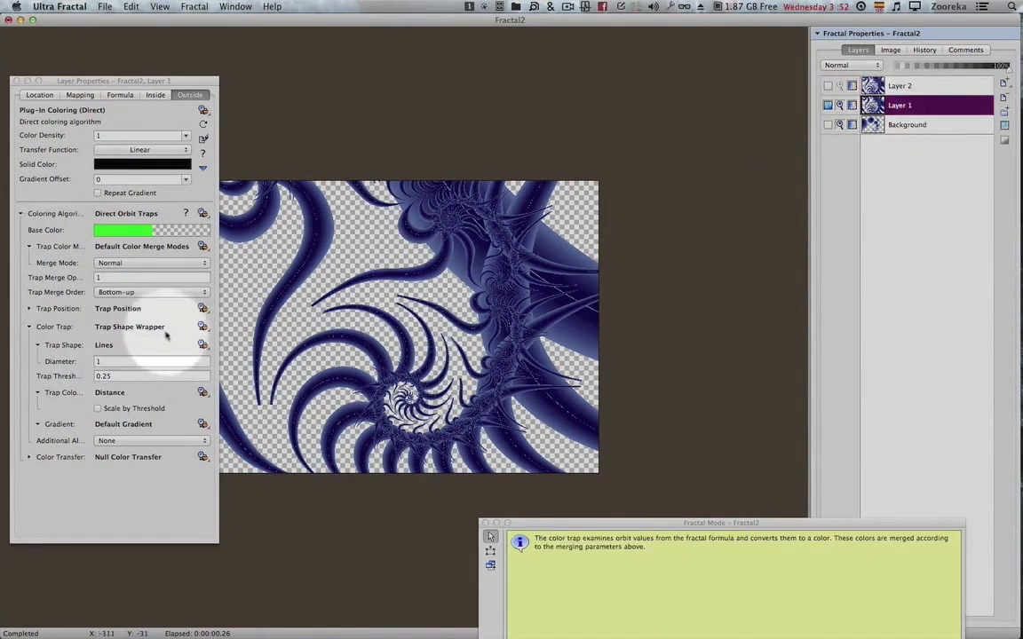
Step: Change Layer 1's Trap Shape back to Point
click(202, 345)
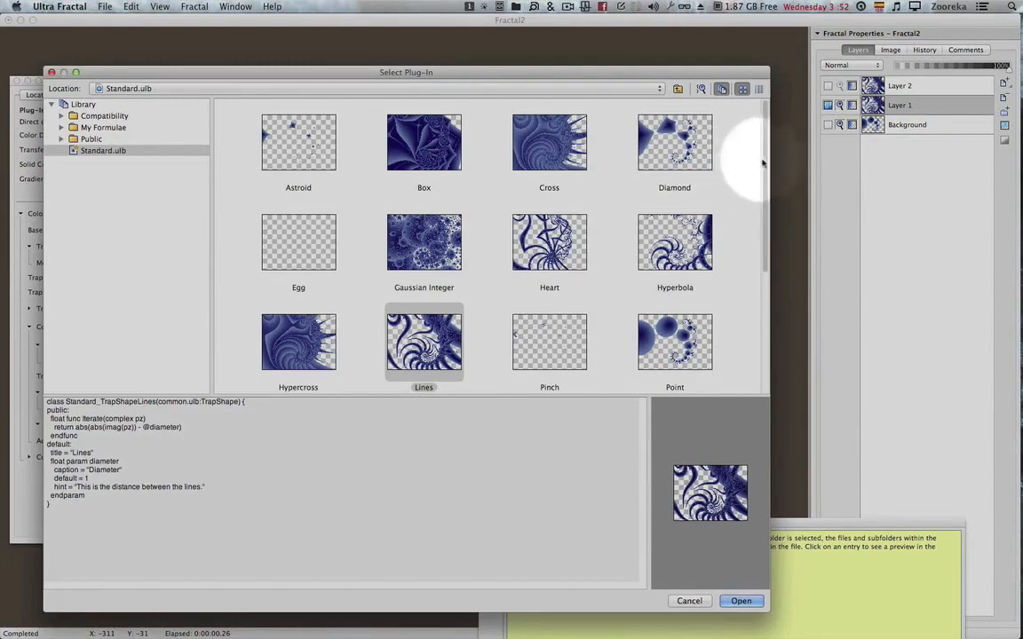
drag(761, 164, 762, 183)
double_click(668, 306)
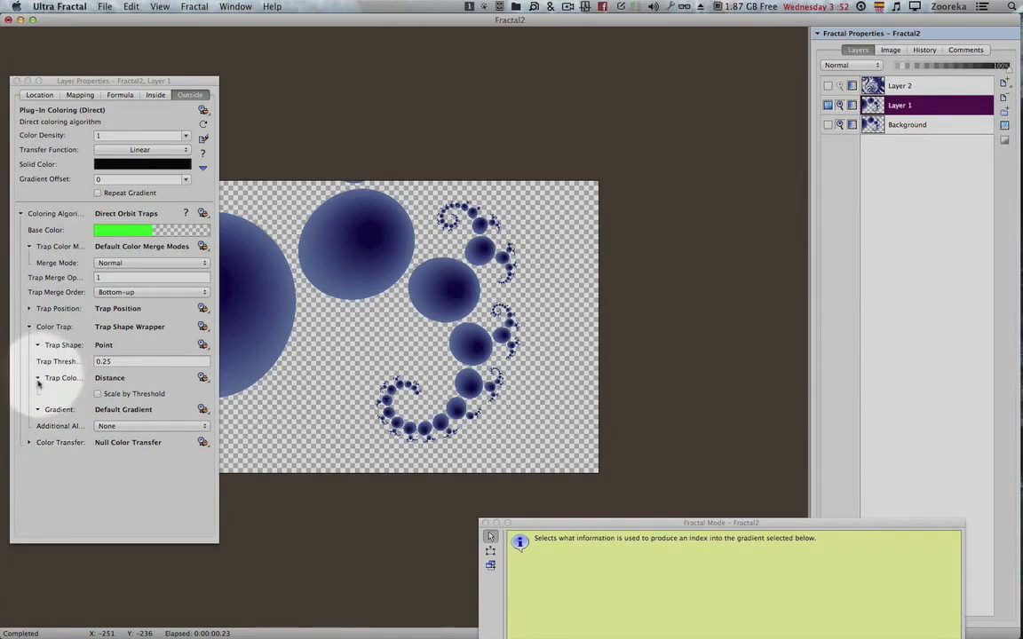
Step: Collapse Layer 1's Trap Shape section and expand its Trap Position parameters
click(39, 345)
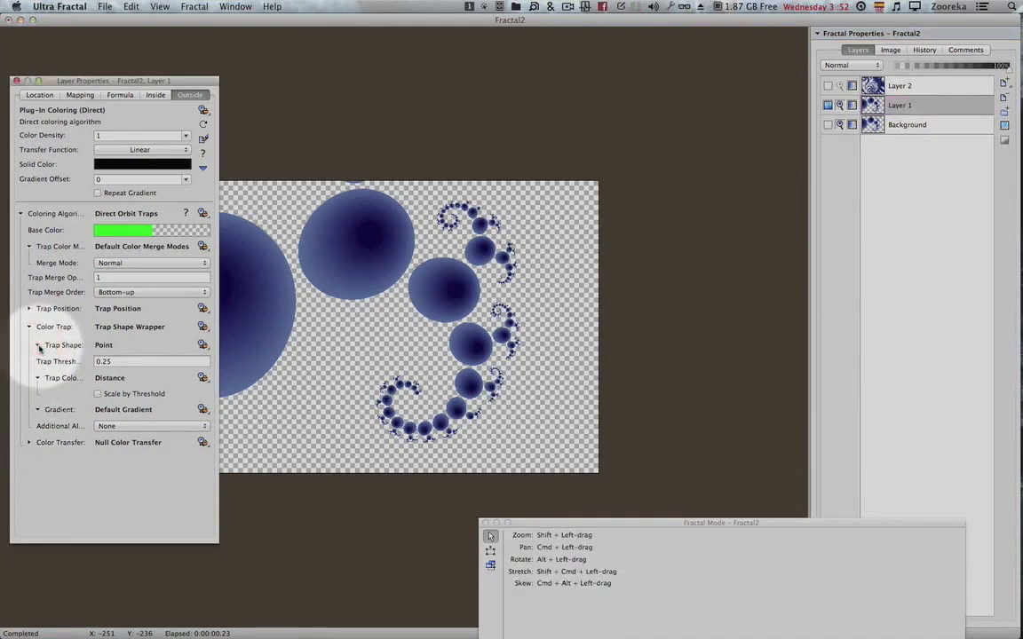
click(28, 308)
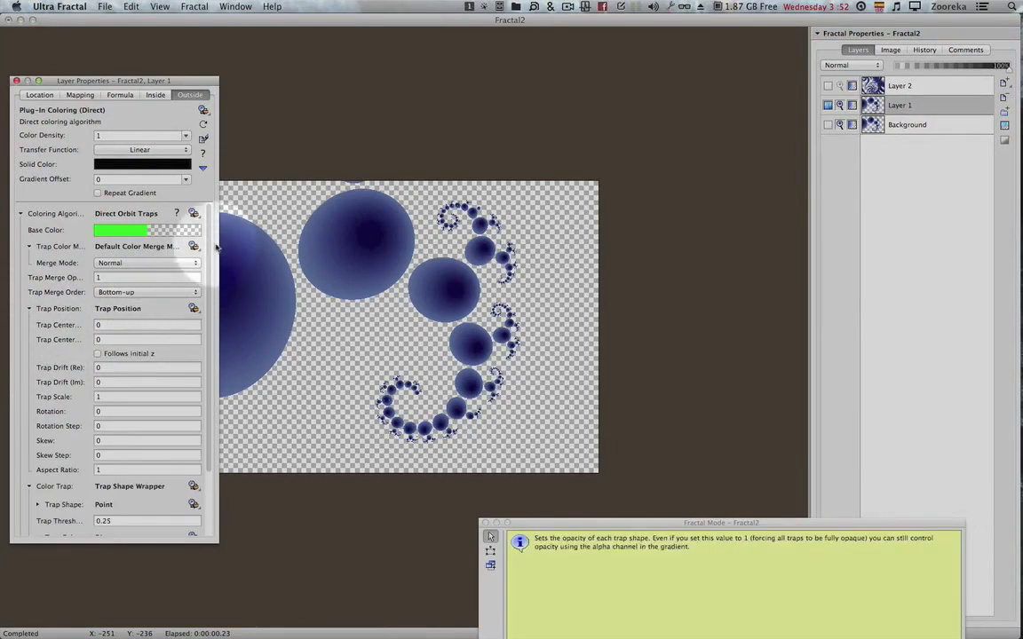
drag(209, 245, 202, 332)
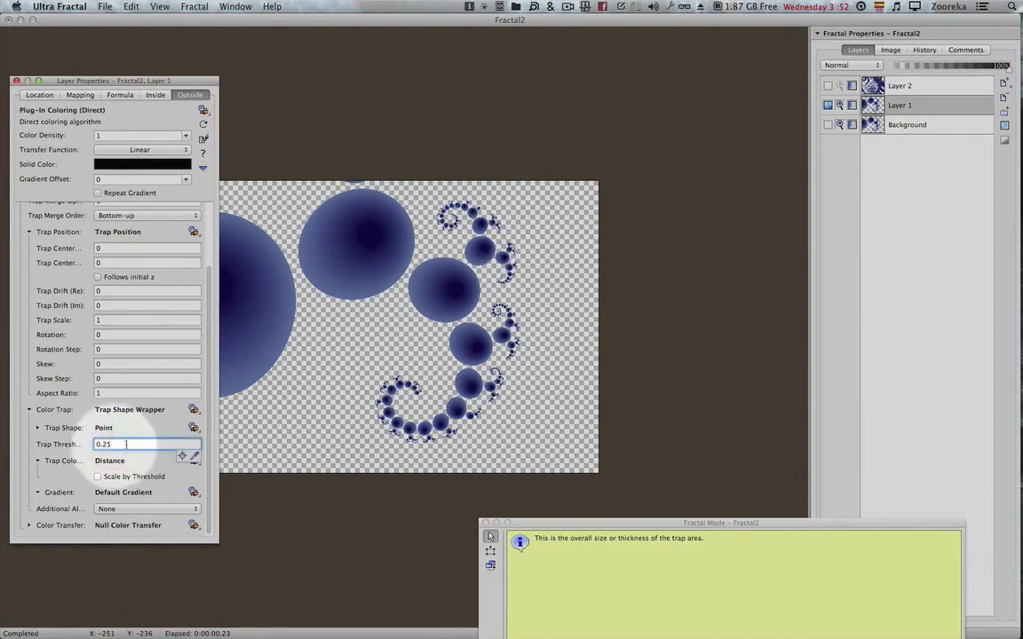
Step: Try other Trap Threshold values for Layer 1's point trap, and move the Fractal Mode window clear of the fractal
click(183, 457)
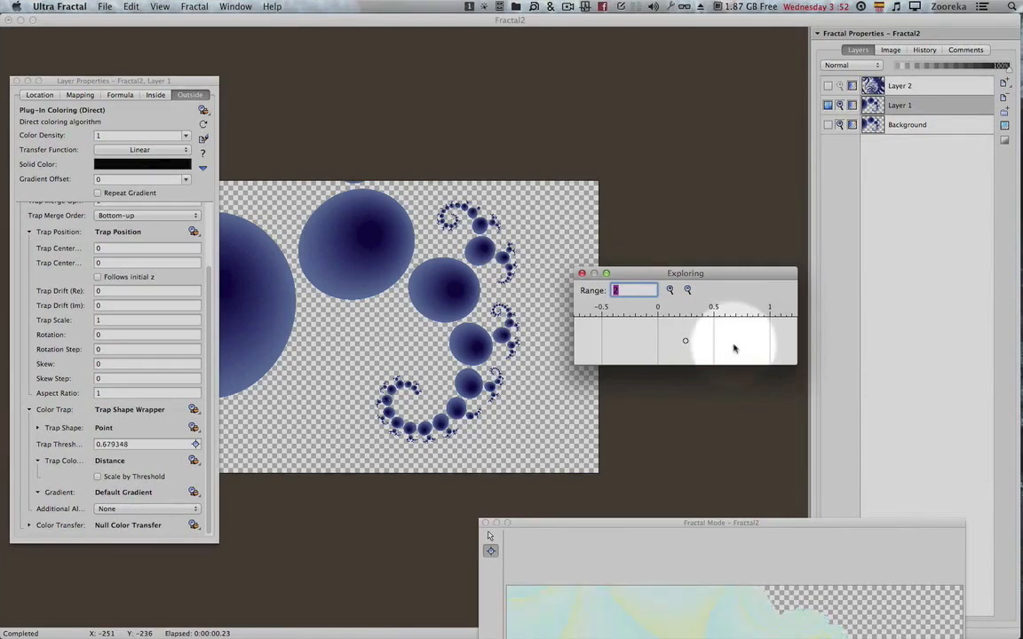
drag(719, 520, 654, 362)
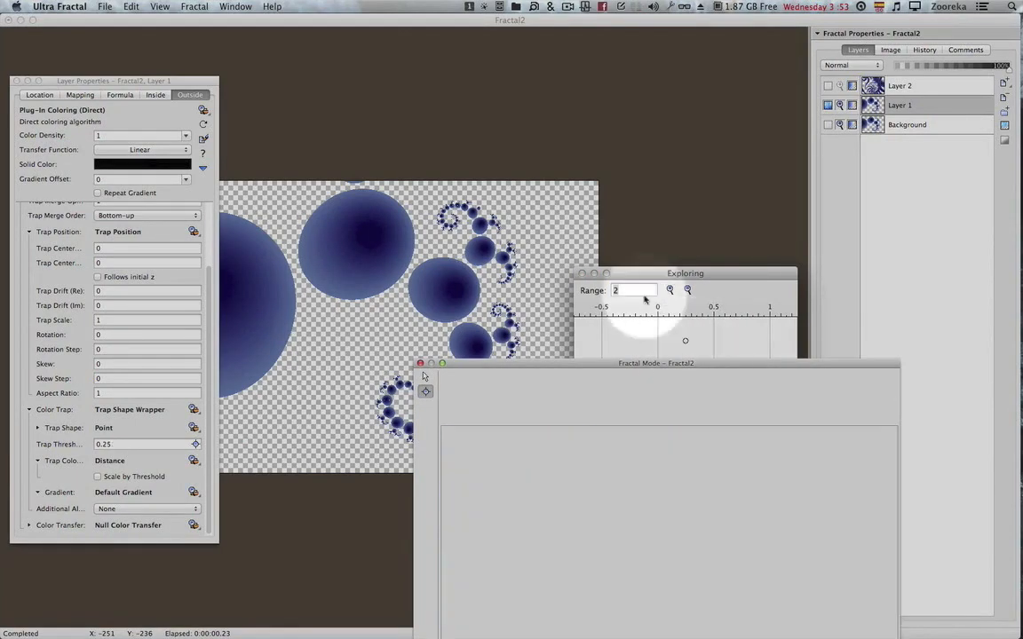
click(582, 274)
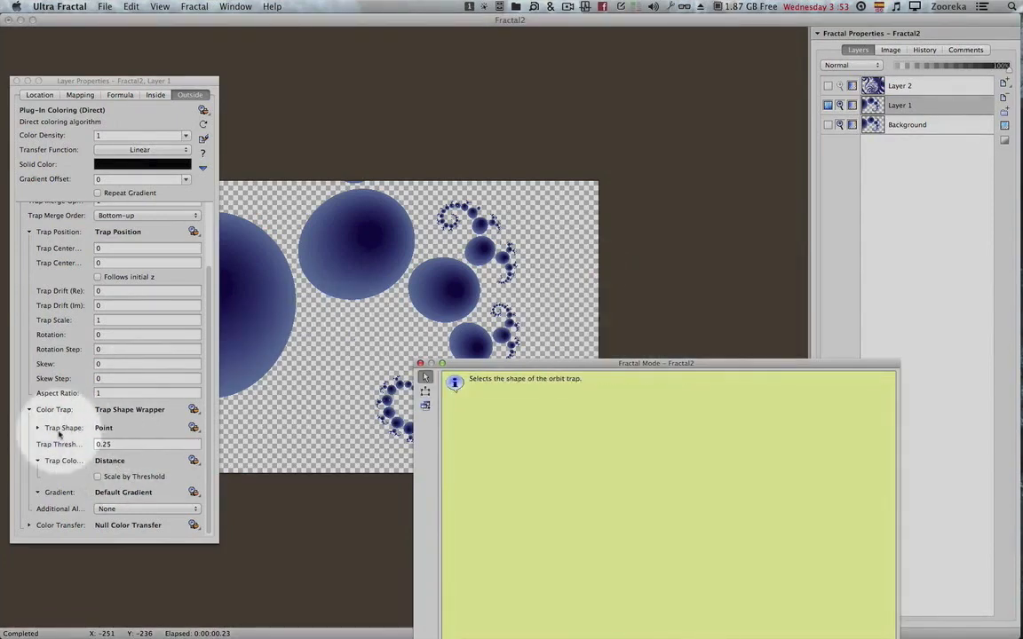
drag(487, 364, 641, 352)
Step: Shrink Layer 1's point trap by exploring its Trap Scale down to about 0.886
mouse_move(129, 457)
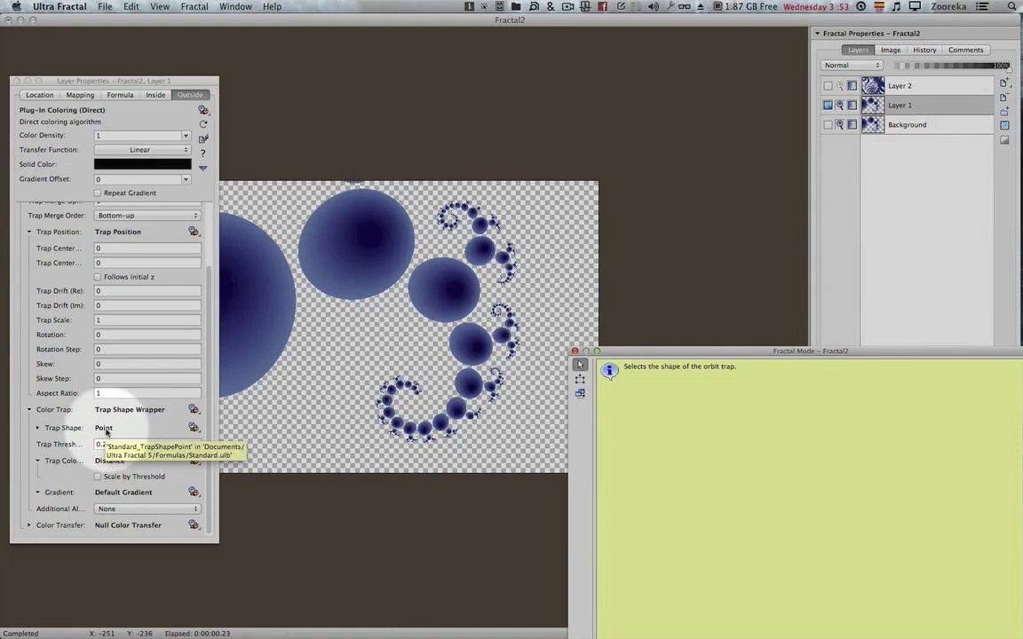
click(115, 322)
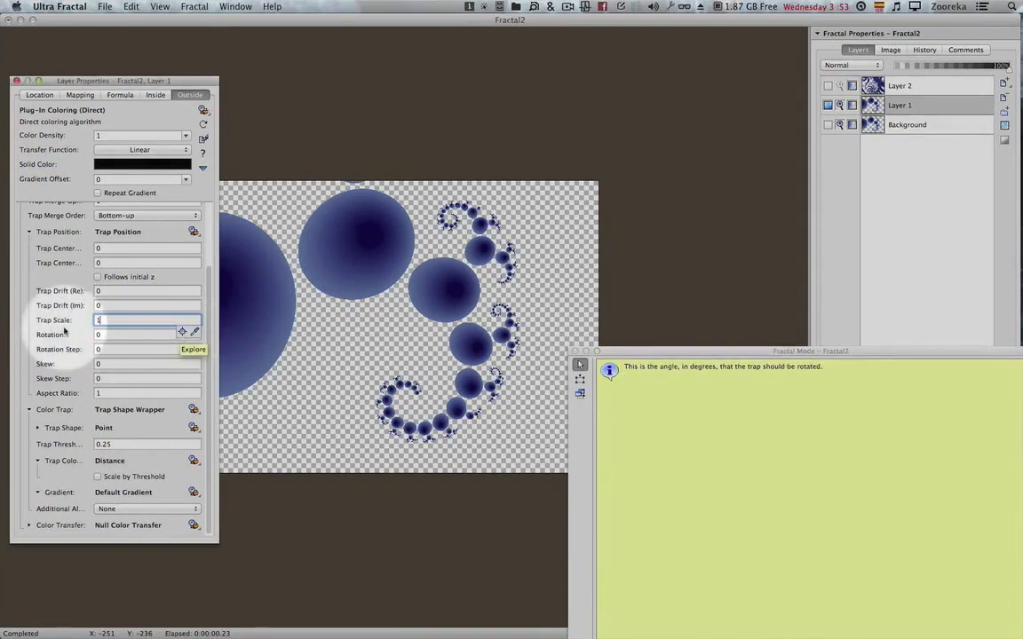
click(182, 332)
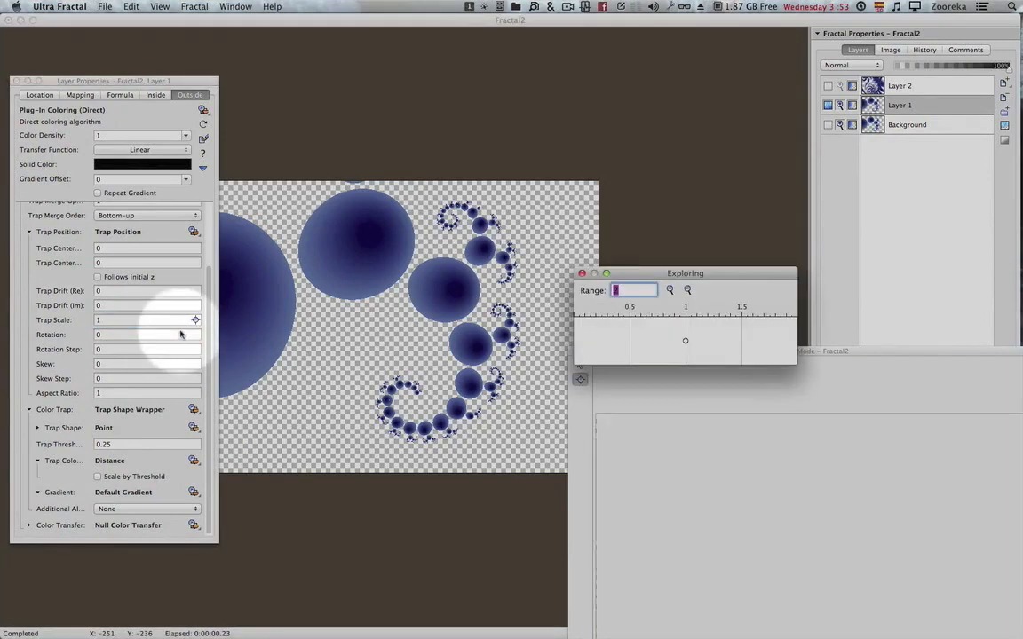
mouse_move(684, 340)
mouse_down()
mouse_move(705, 332)
mouse_move(641, 349)
mouse_move(715, 349)
mouse_move(673, 344)
mouse_up()
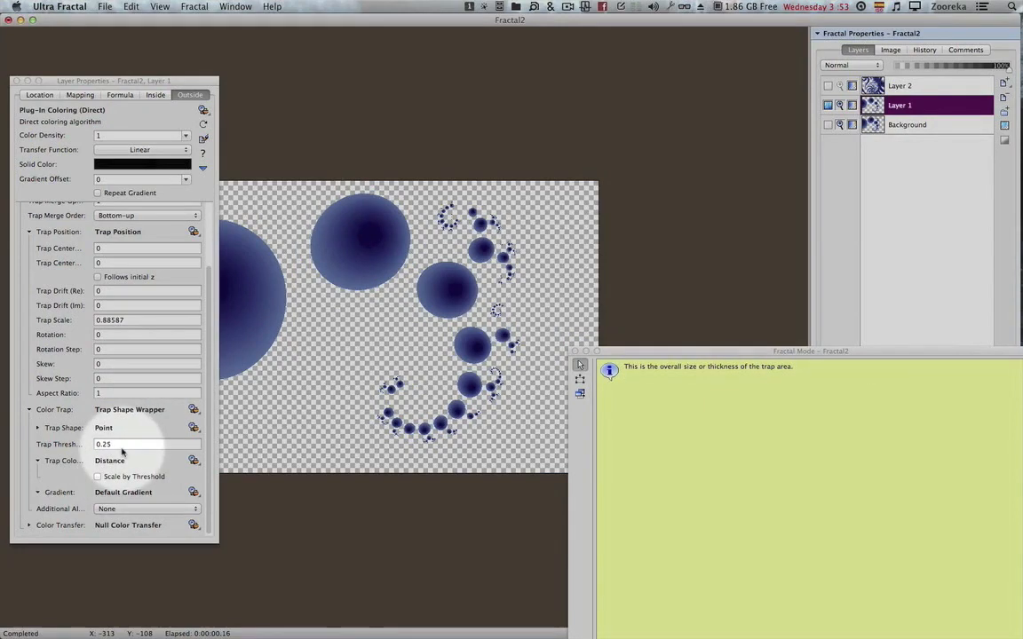
Step: Try different Rotation values for Layer 1's point trap with an exploring range of 180
click(146, 336)
click(183, 348)
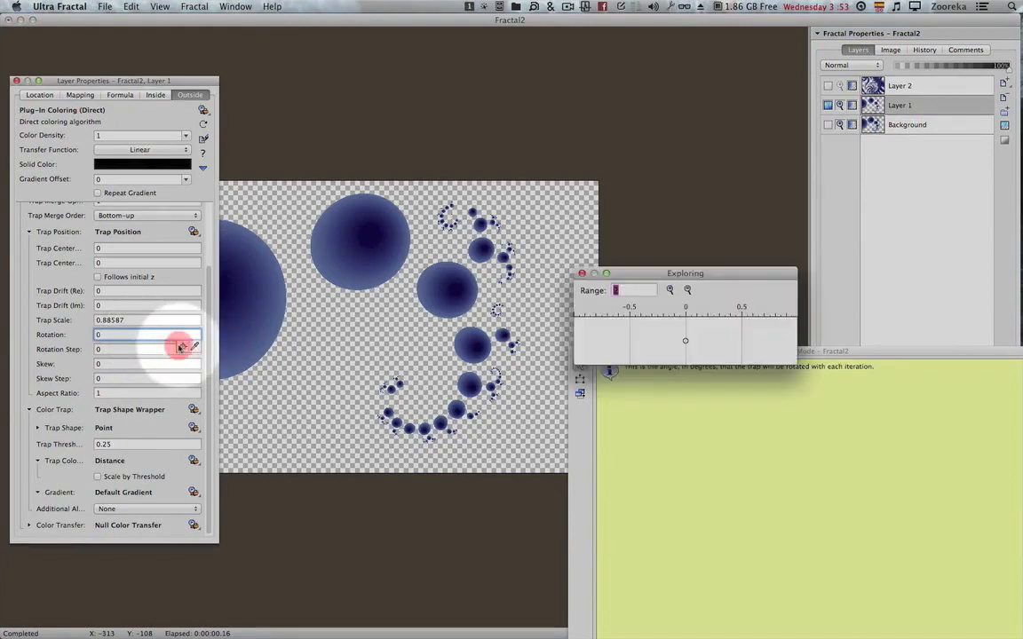
text(180)
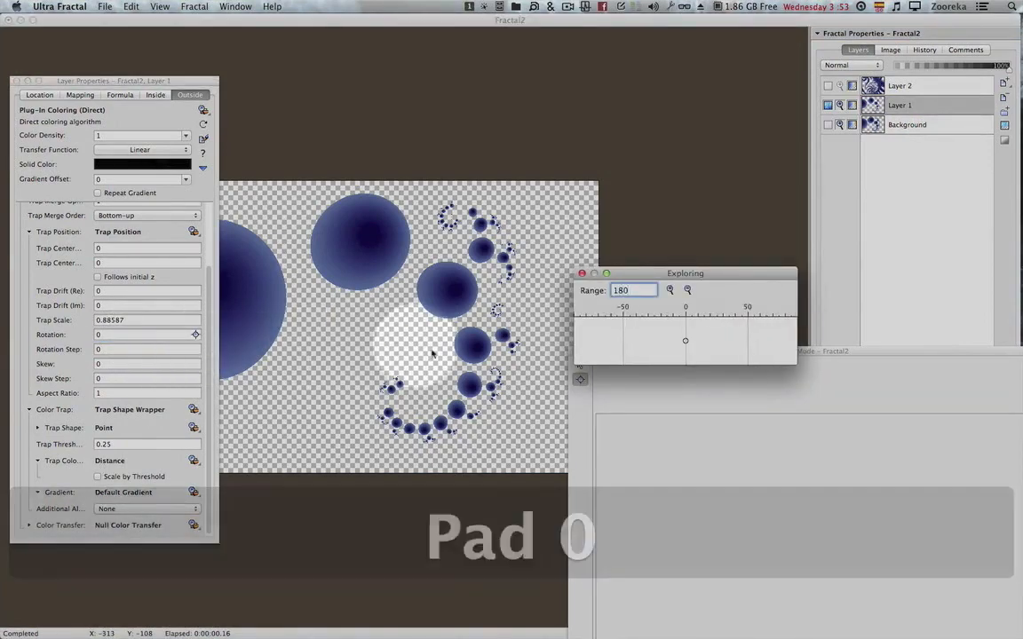
drag(686, 341, 604, 273)
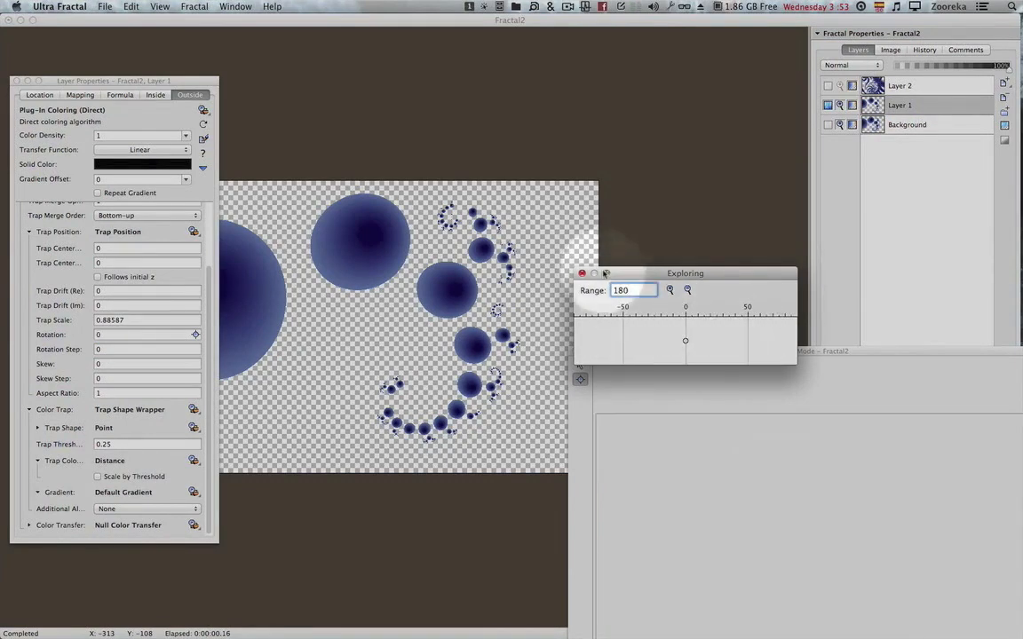
click(581, 274)
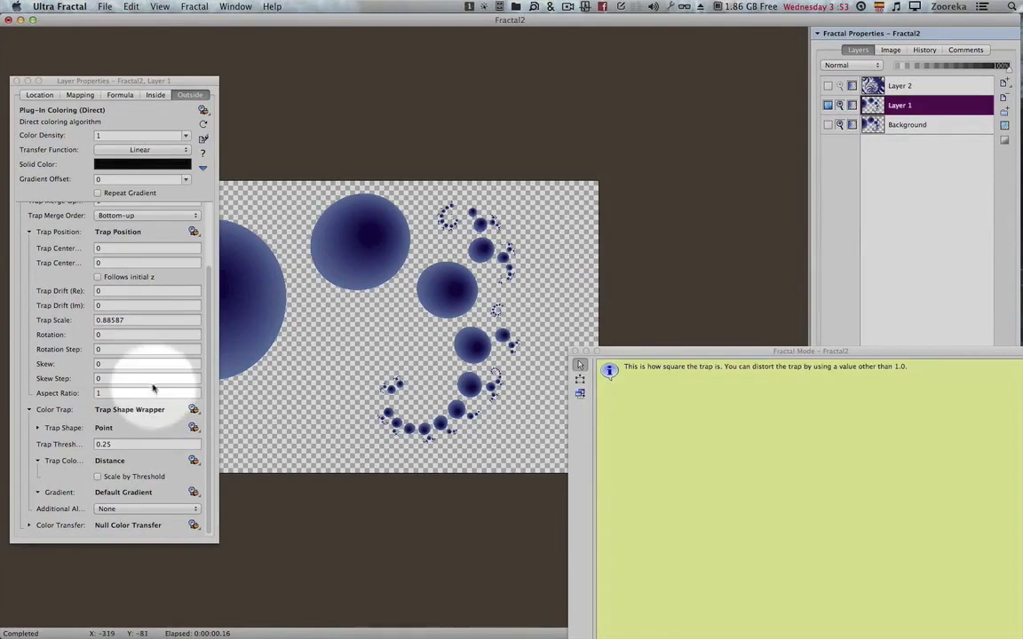
Step: Show Layer 2 temporarily and try exploring the Rotation of its Lines trap, leaving the layer hidden again
click(828, 86)
click(901, 86)
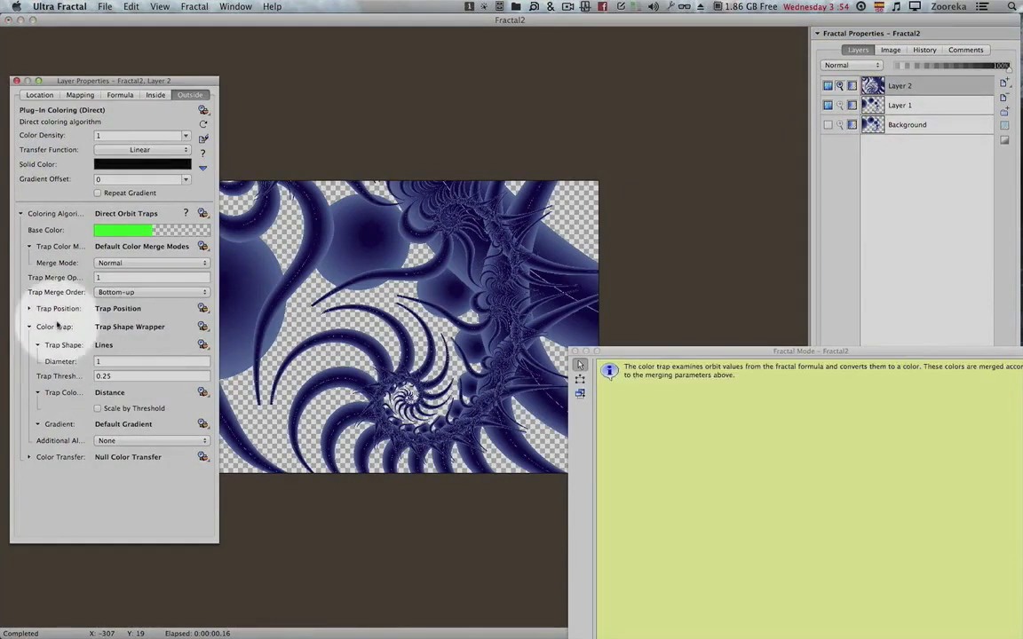
click(29, 308)
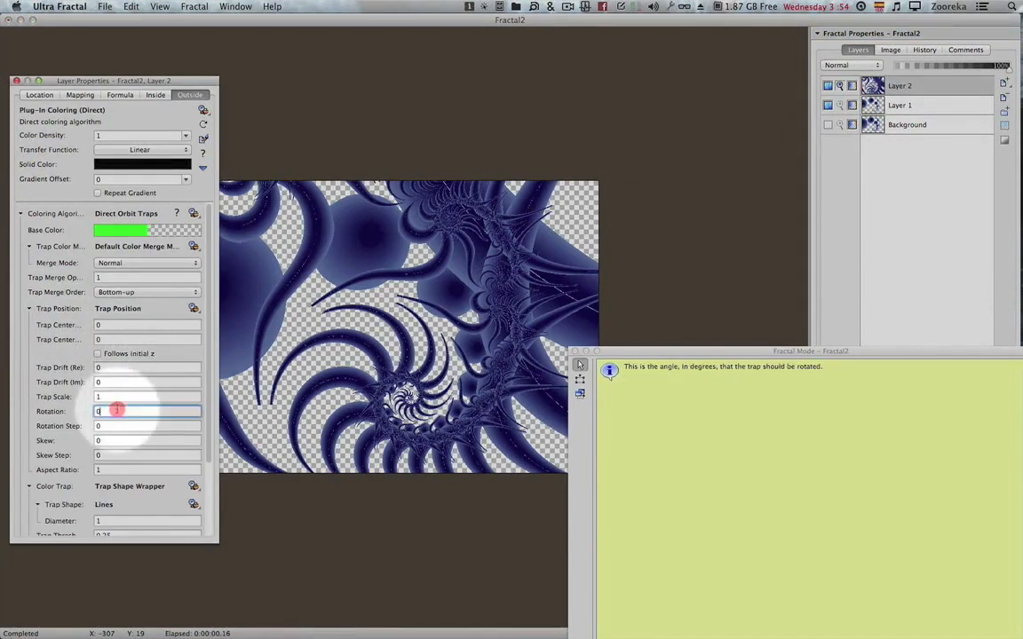
click(177, 413)
click(181, 425)
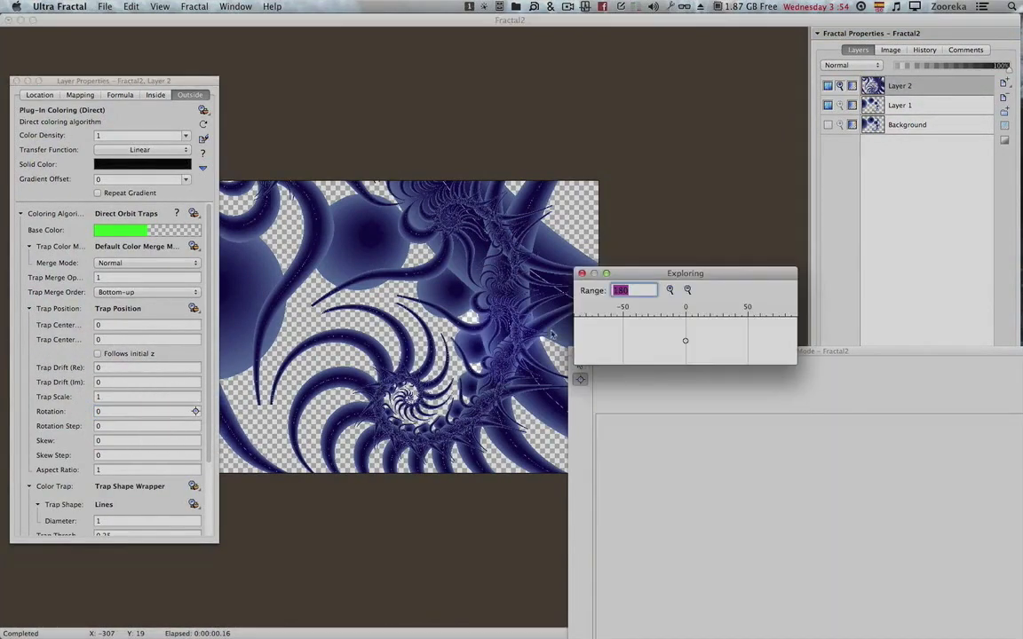
drag(678, 339, 587, 342)
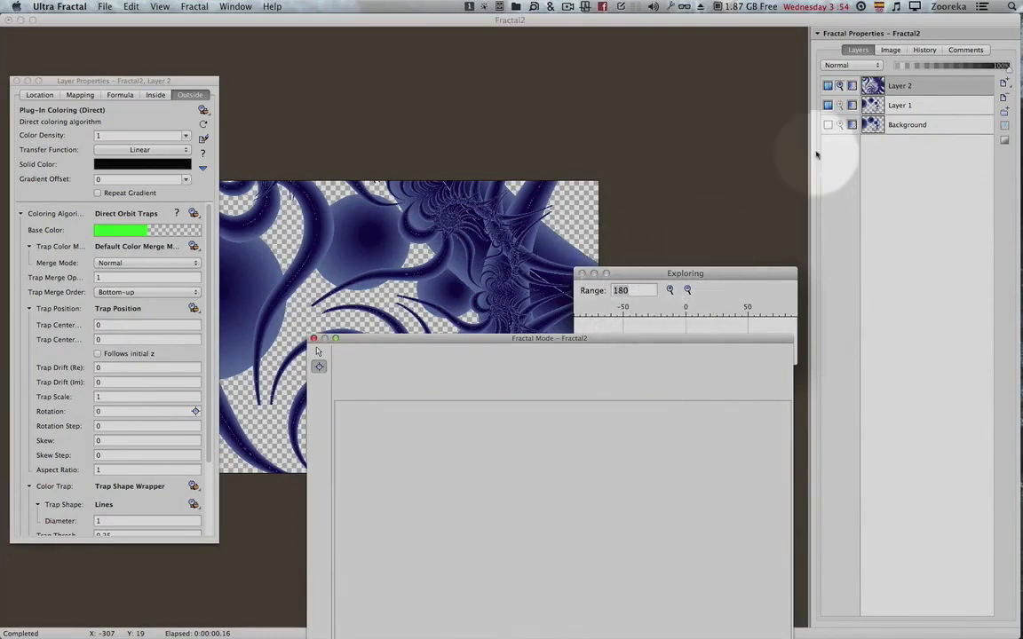
click(827, 85)
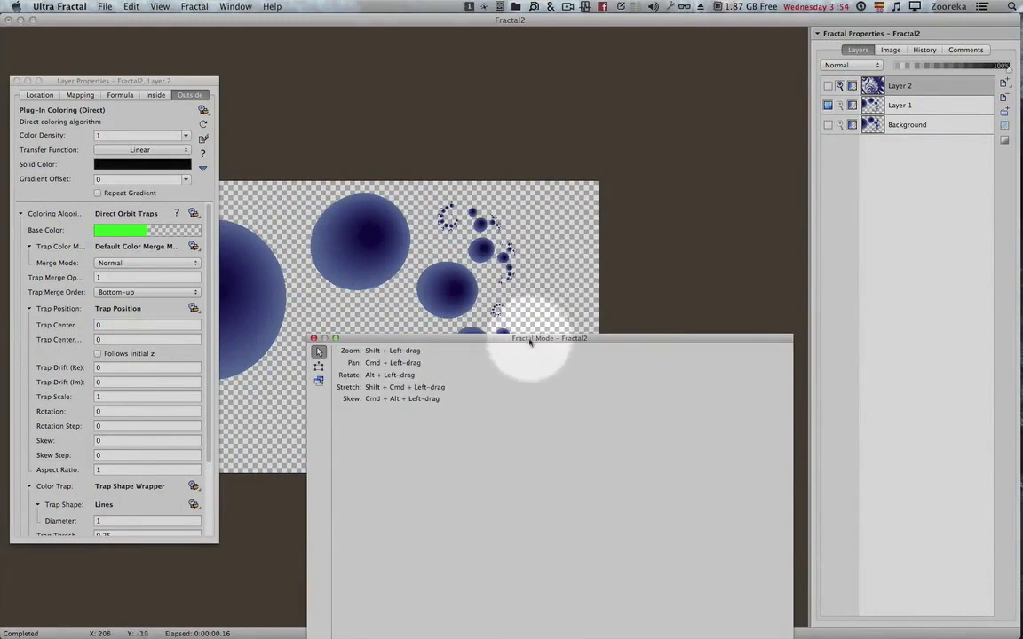
Step: Uncover the fractal and compare Layer 2's trap position and shape settings with those of Layer 1, leaving Layer 1 selected
drag(529, 340, 750, 455)
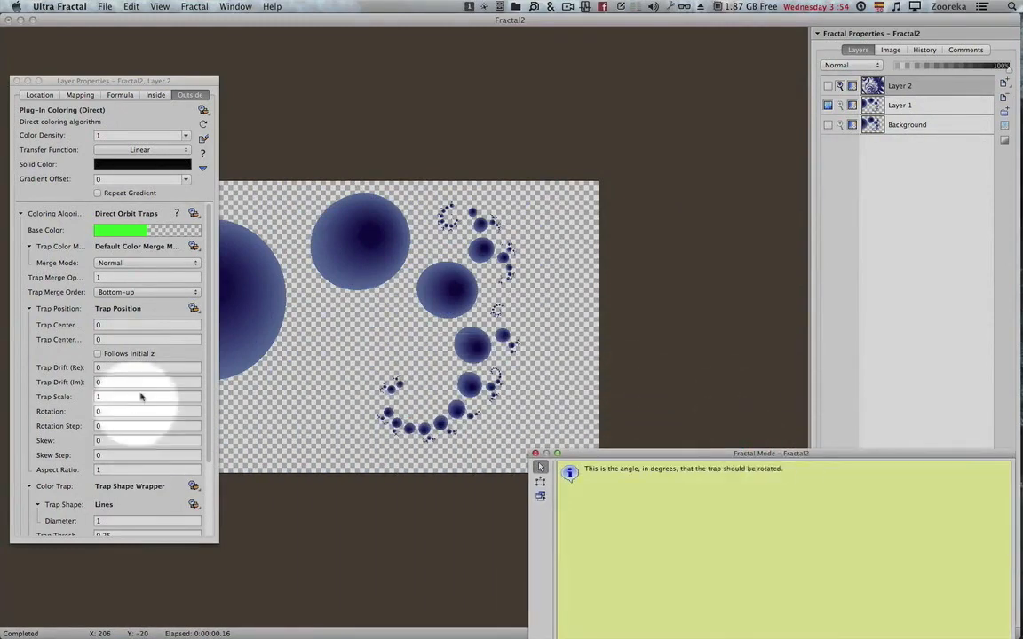
mouse_move(211, 409)
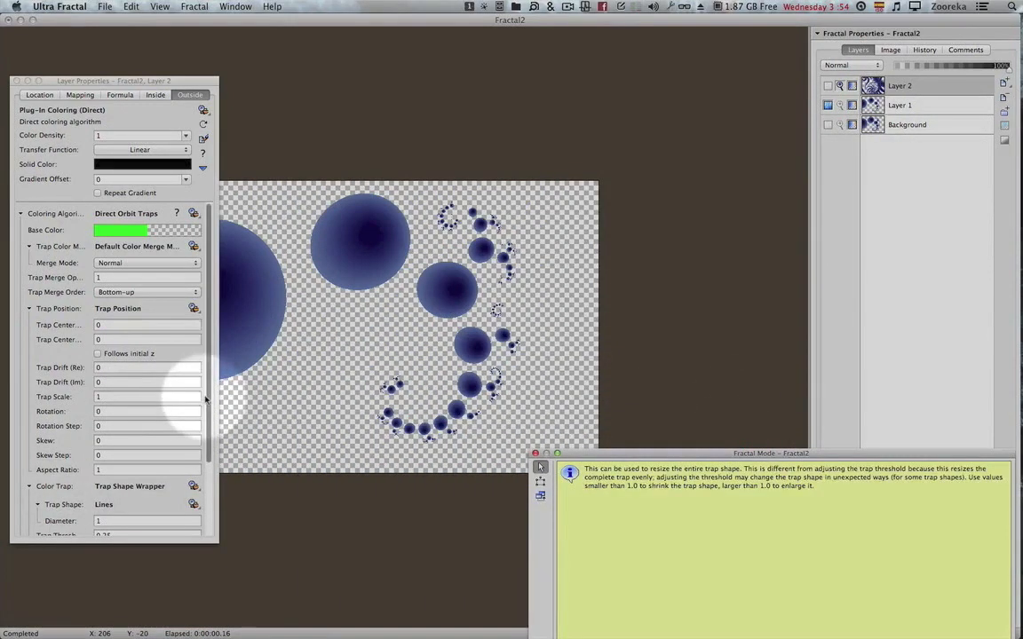
drag(208, 388, 194, 456)
mouse_move(155, 352)
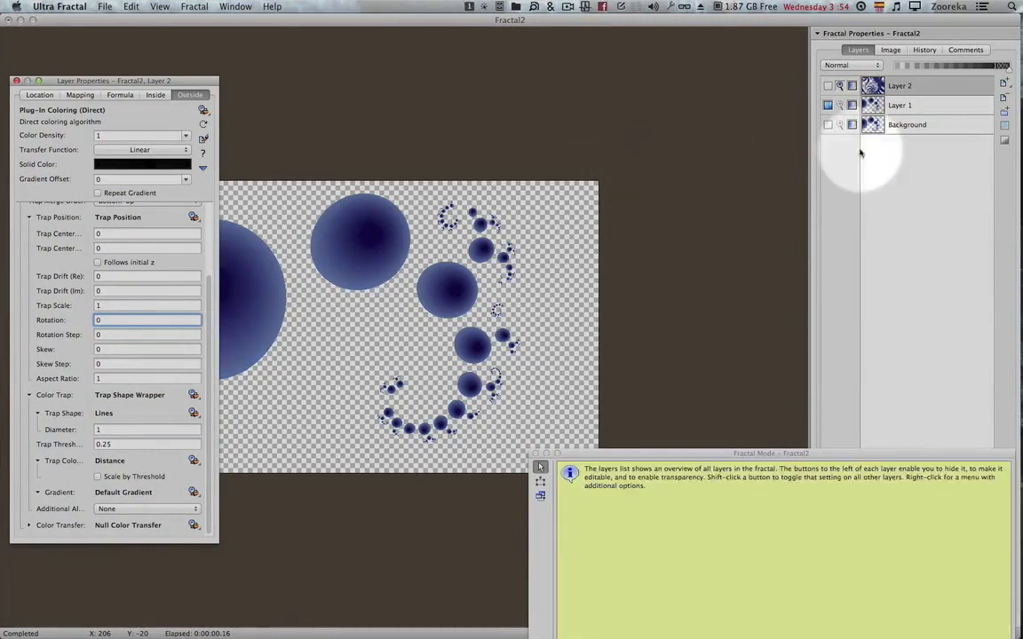
click(900, 108)
click(900, 106)
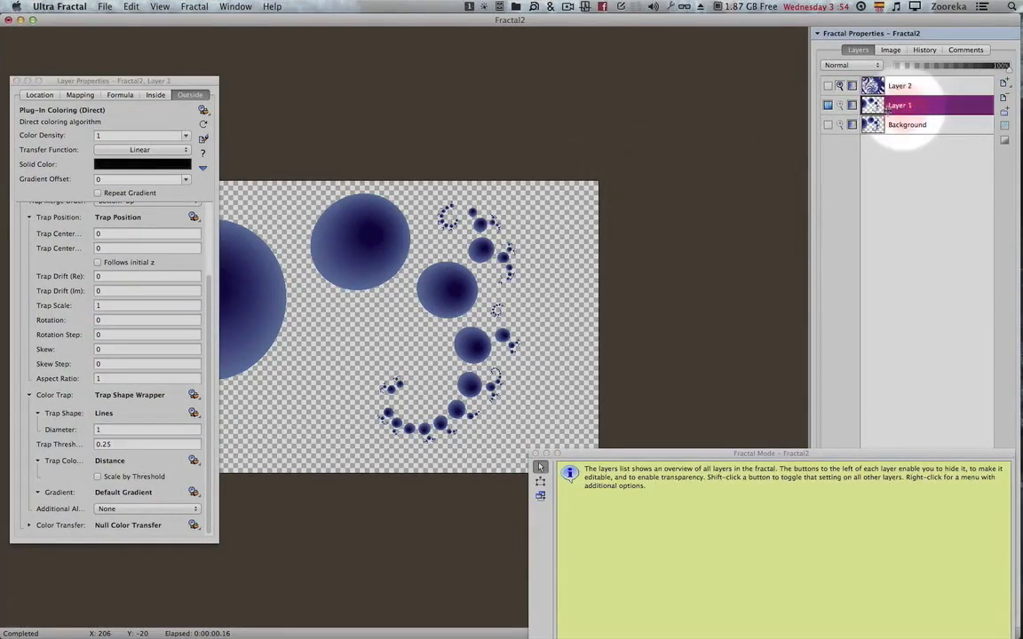
click(206, 333)
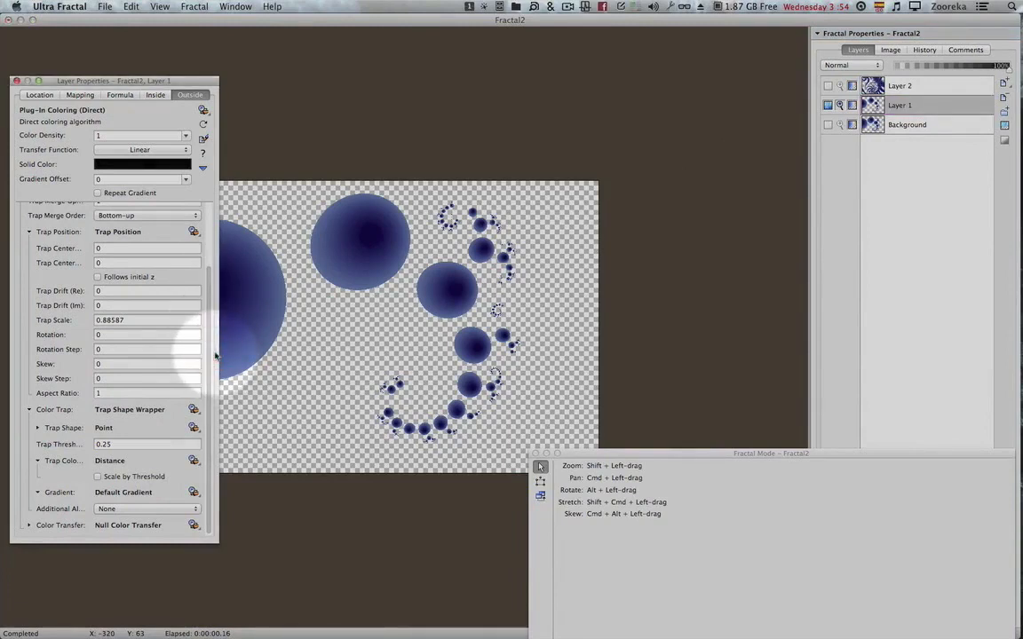
Step: Replace Layer 1's Point trap shape with the Convolution Shape Wrapper plug-in from the public reb.ulb library
mouse_move(65, 449)
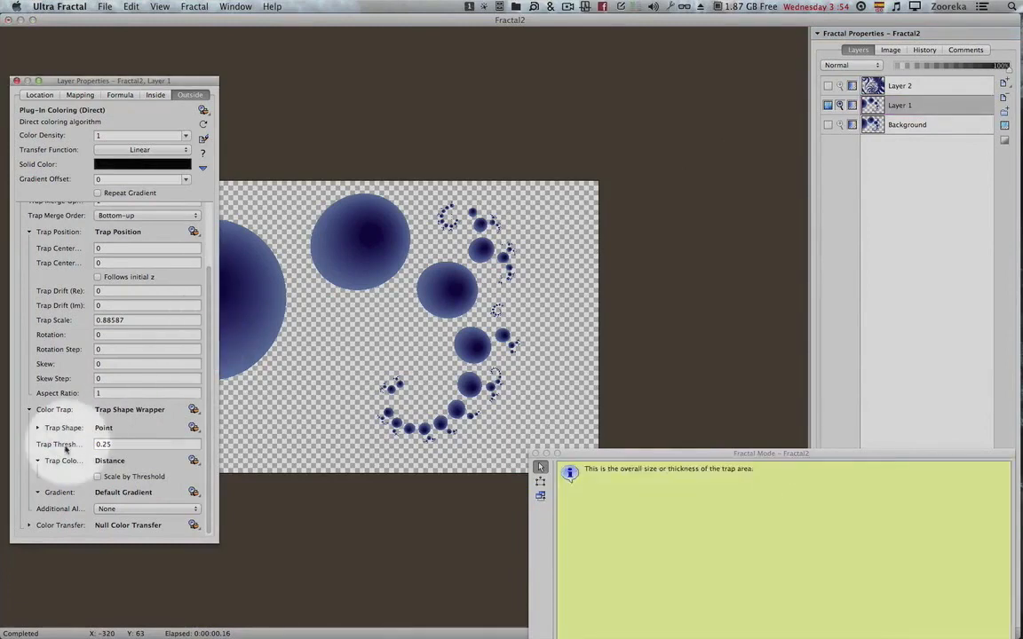
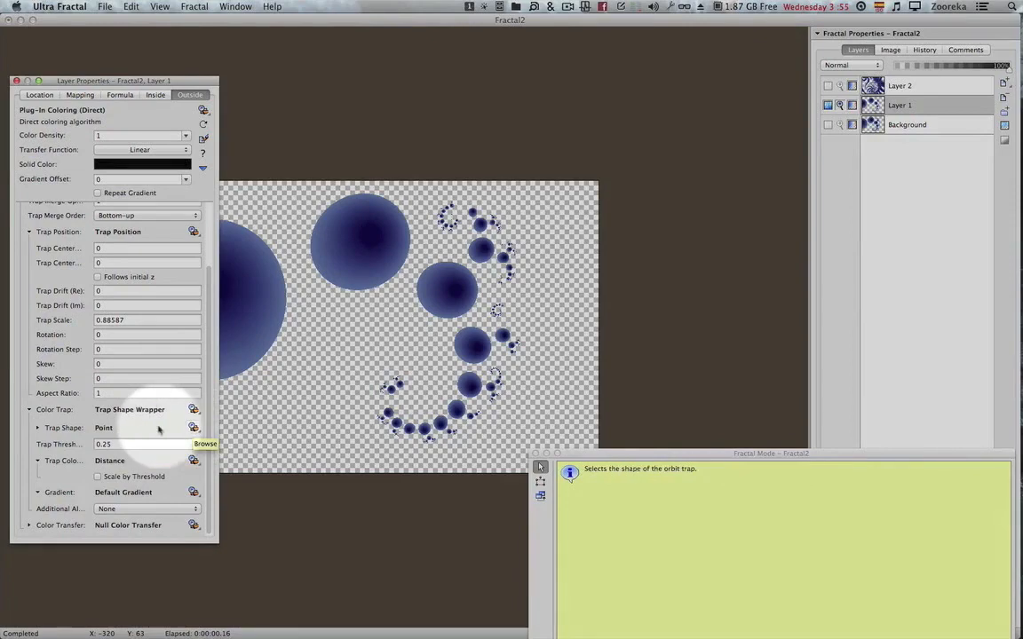
click(194, 428)
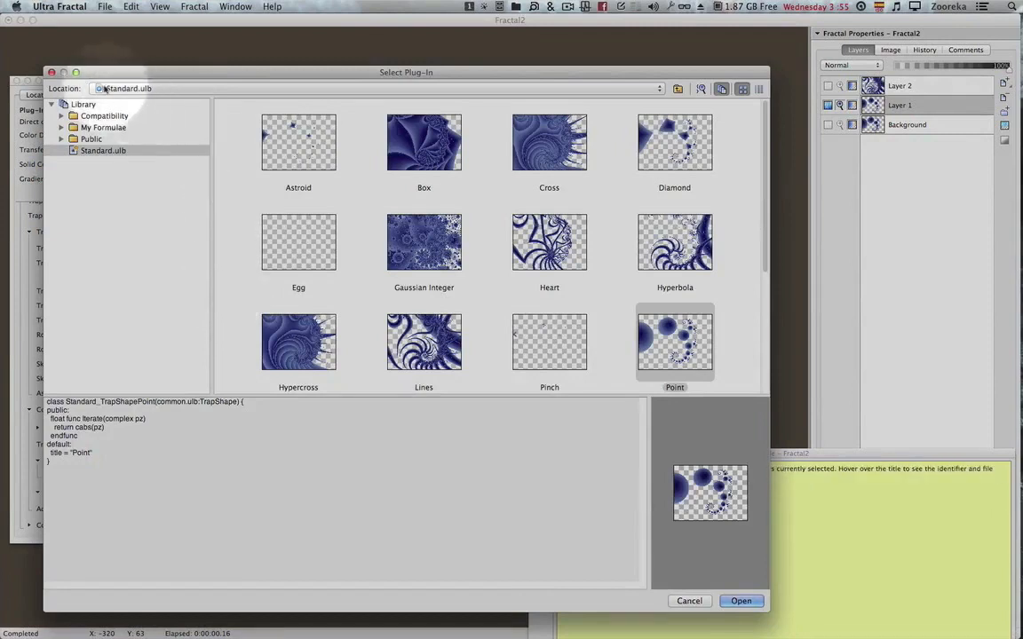
click(76, 128)
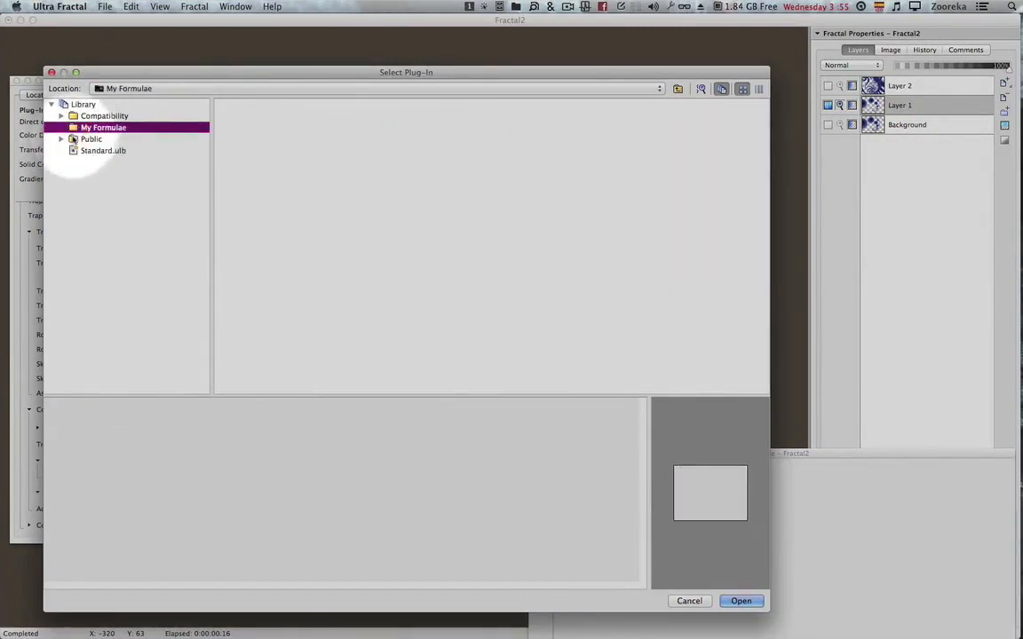
click(61, 139)
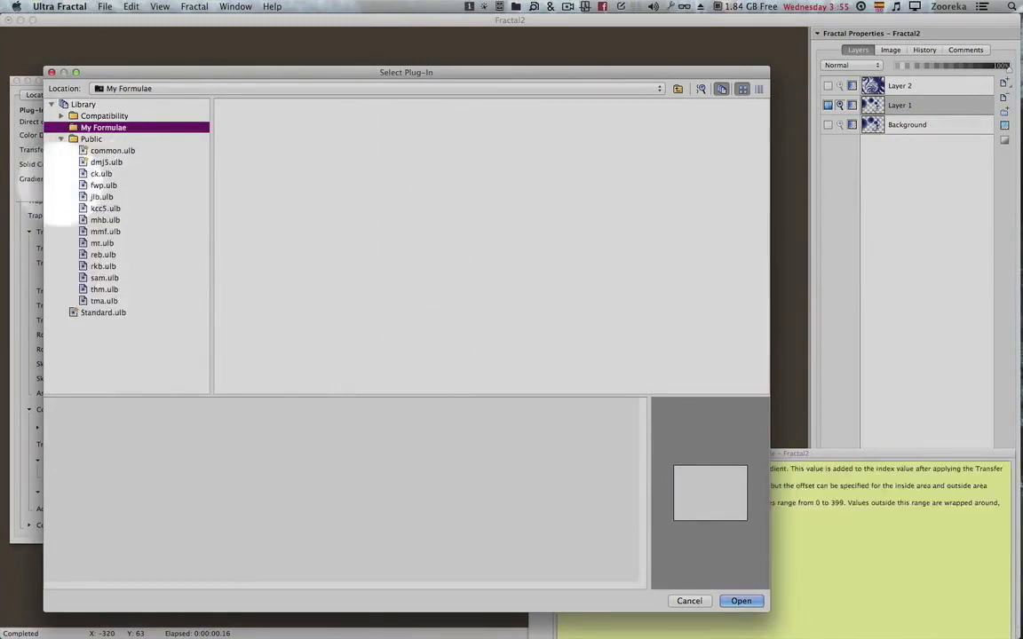
click(101, 267)
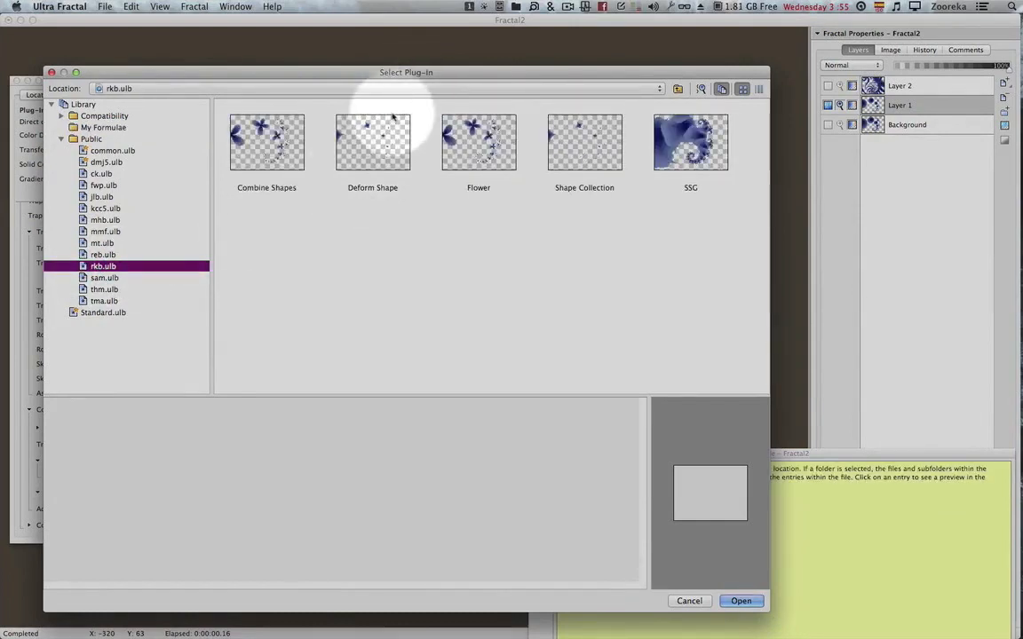
click(133, 255)
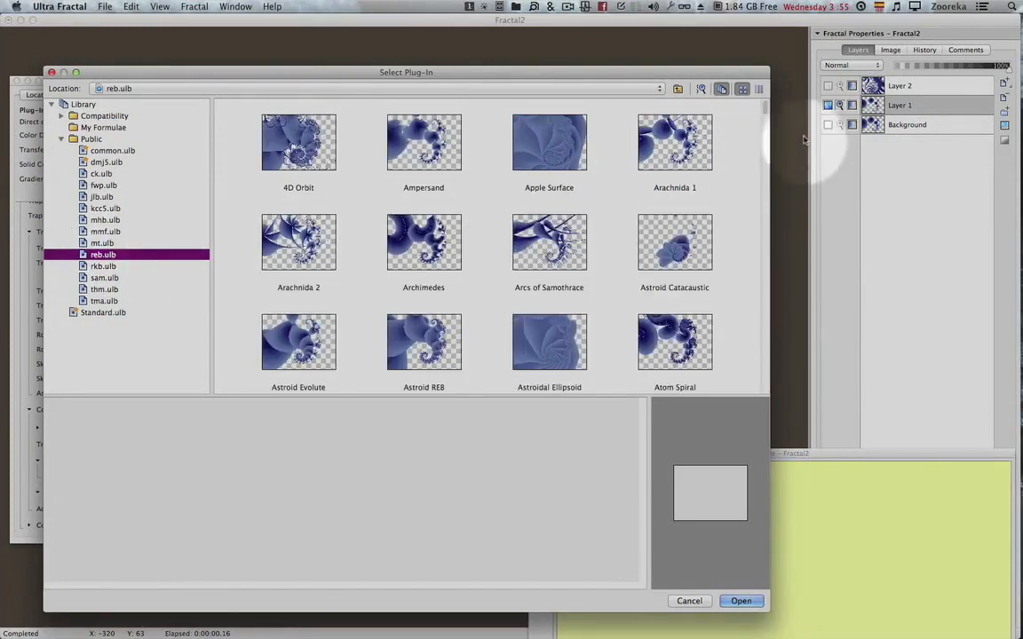
drag(763, 109, 763, 170)
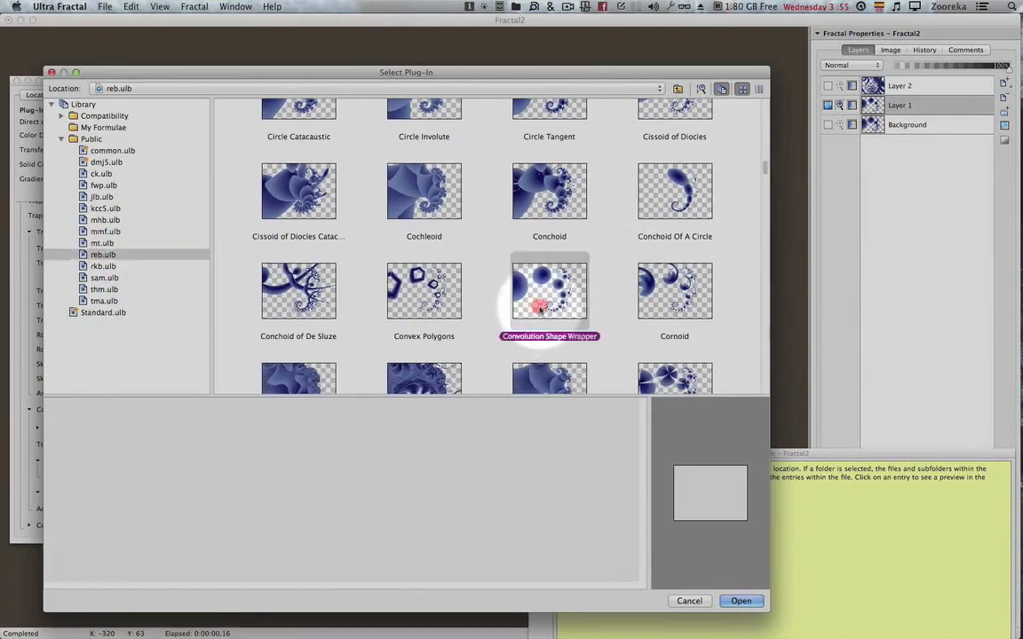
double_click(541, 308)
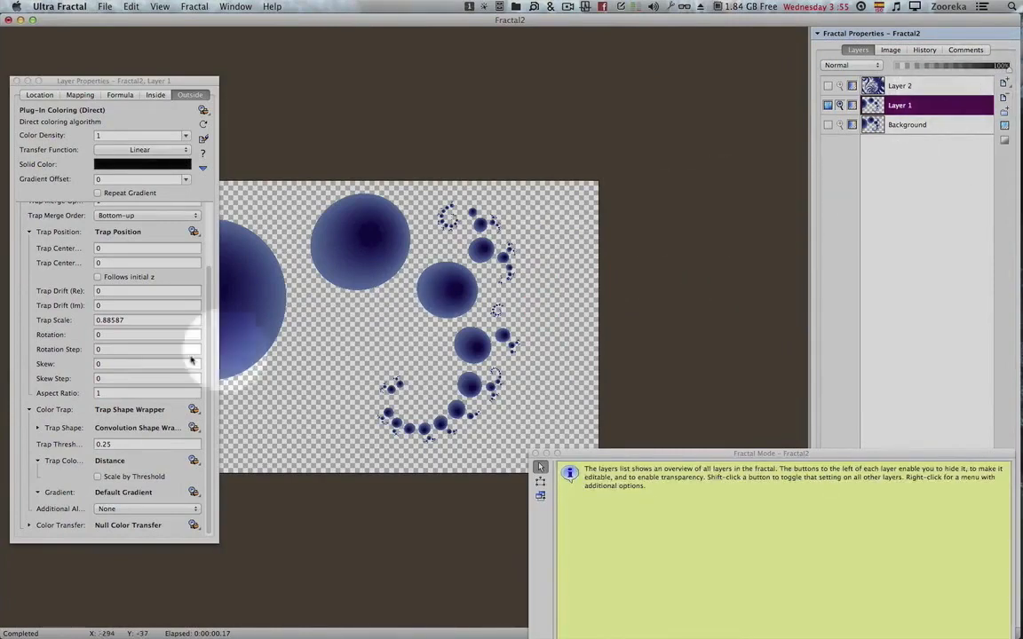
Step: Expand the Convolution Shape Wrapper's settings and set its inner trap shape to Linear Wave from dmj5.ulb
drag(207, 308, 214, 244)
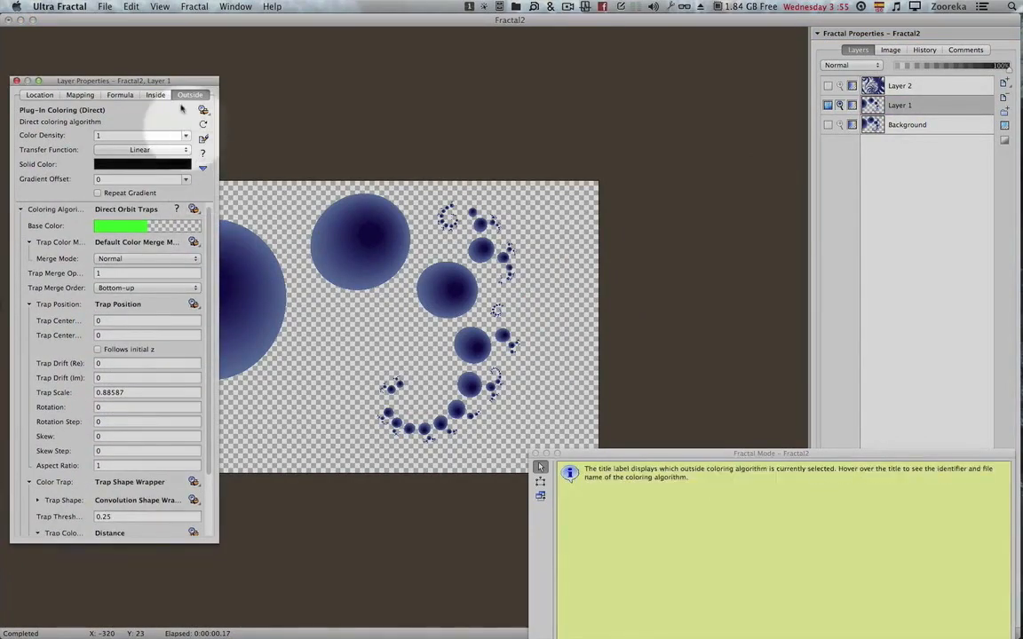
drag(166, 80, 209, 51)
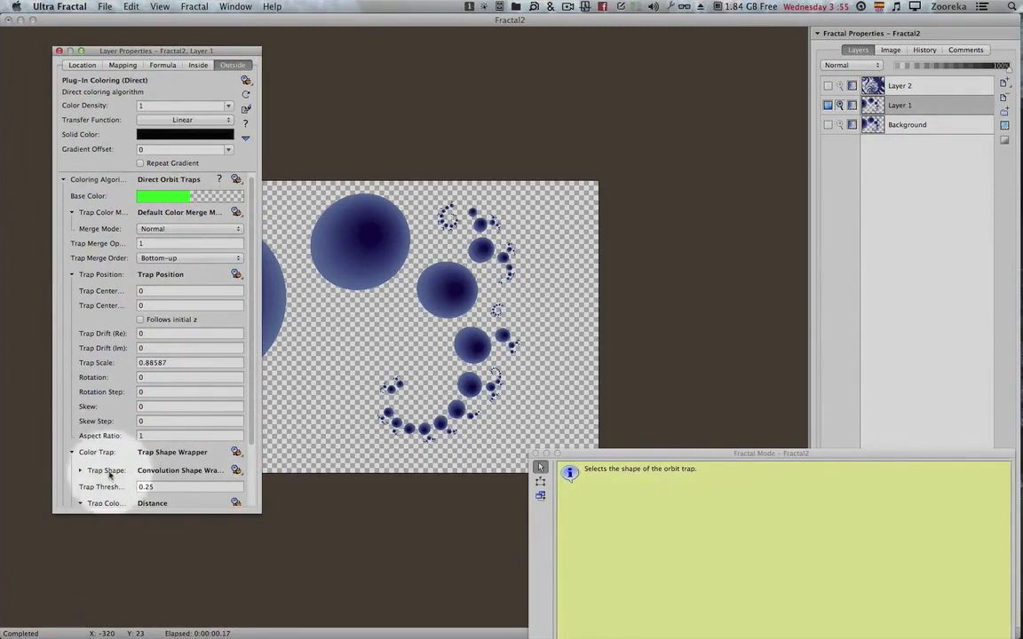
click(80, 471)
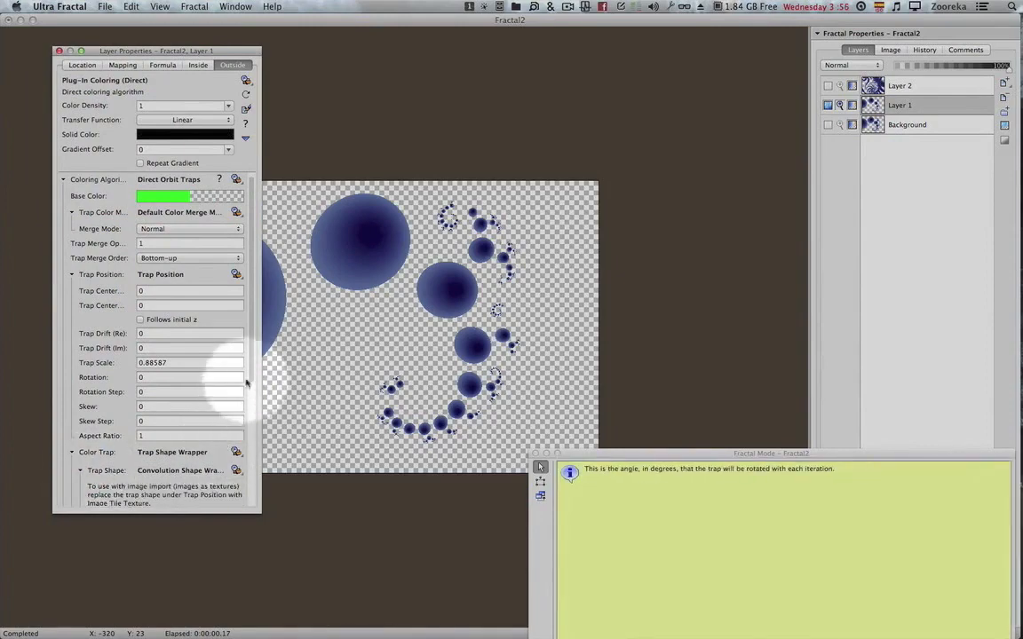
drag(251, 371, 250, 474)
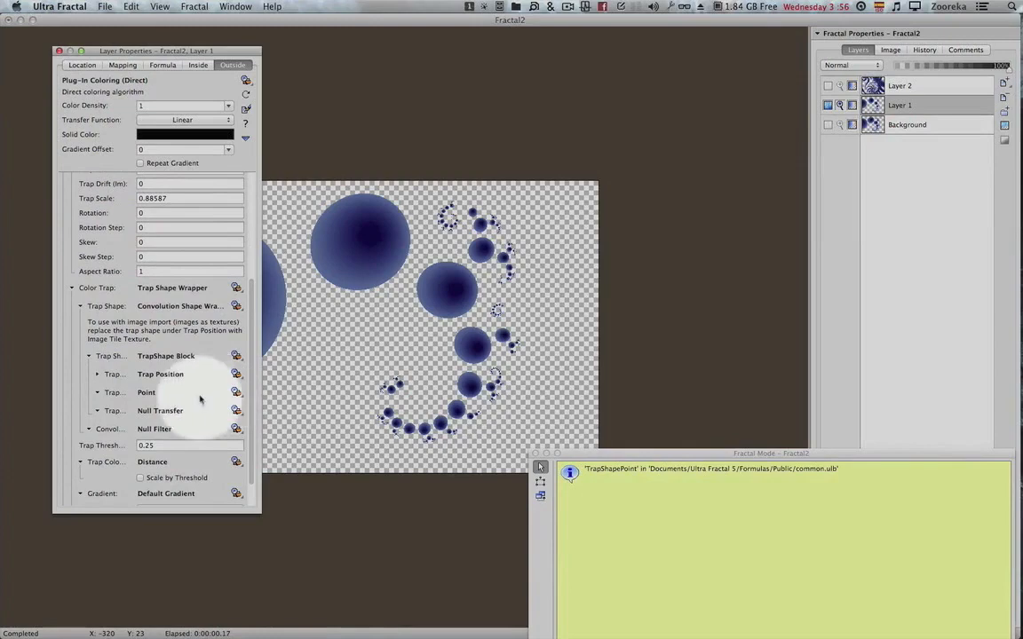
click(200, 397)
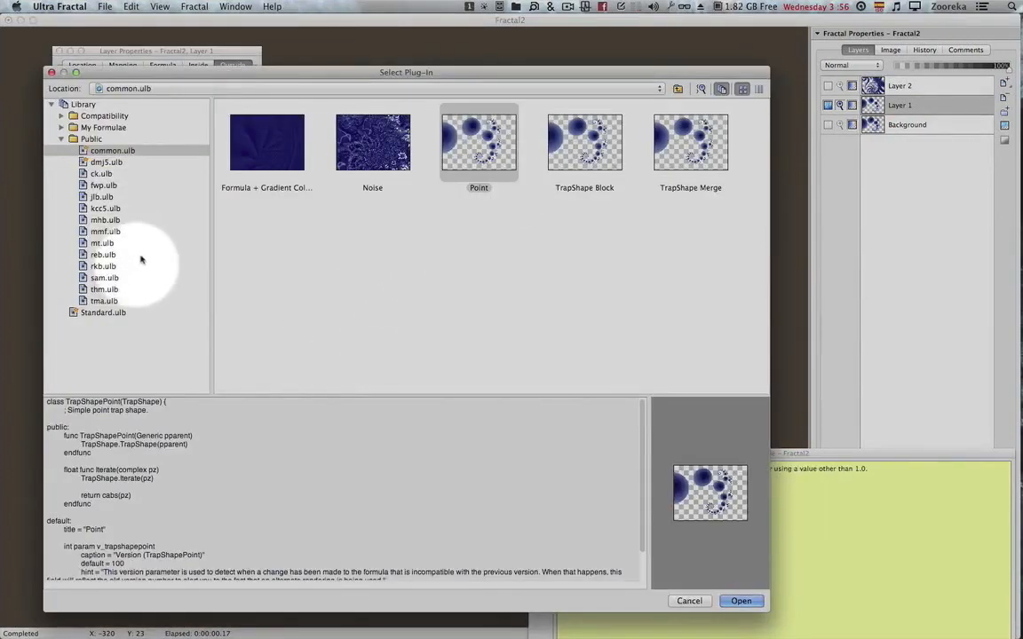
click(106, 161)
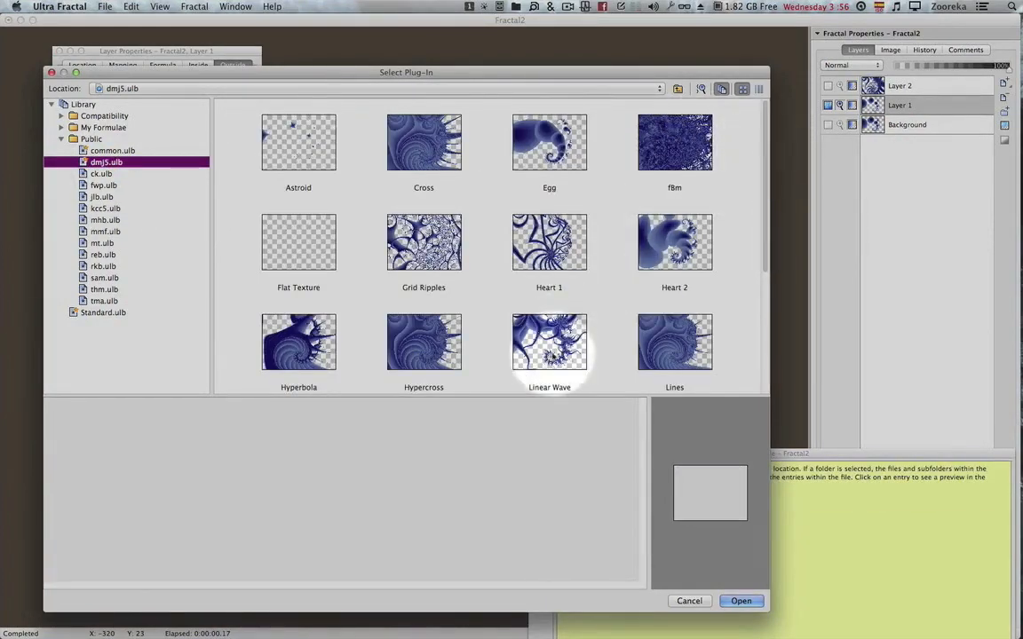
mouse_move(764, 210)
mouse_down()
mouse_move(764, 340)
mouse_move(765, 214)
mouse_up()
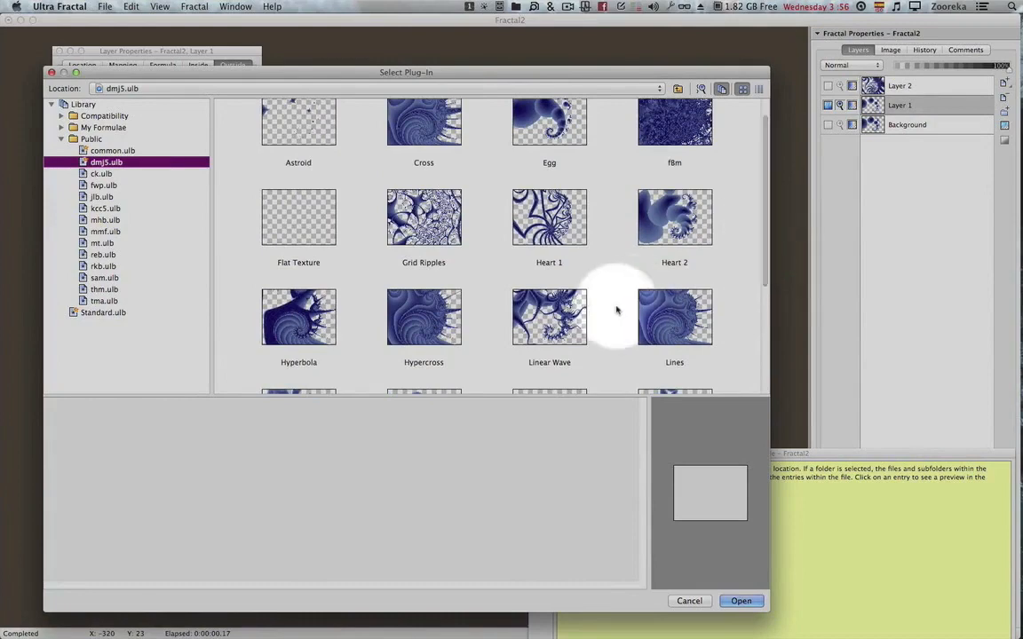
double_click(555, 316)
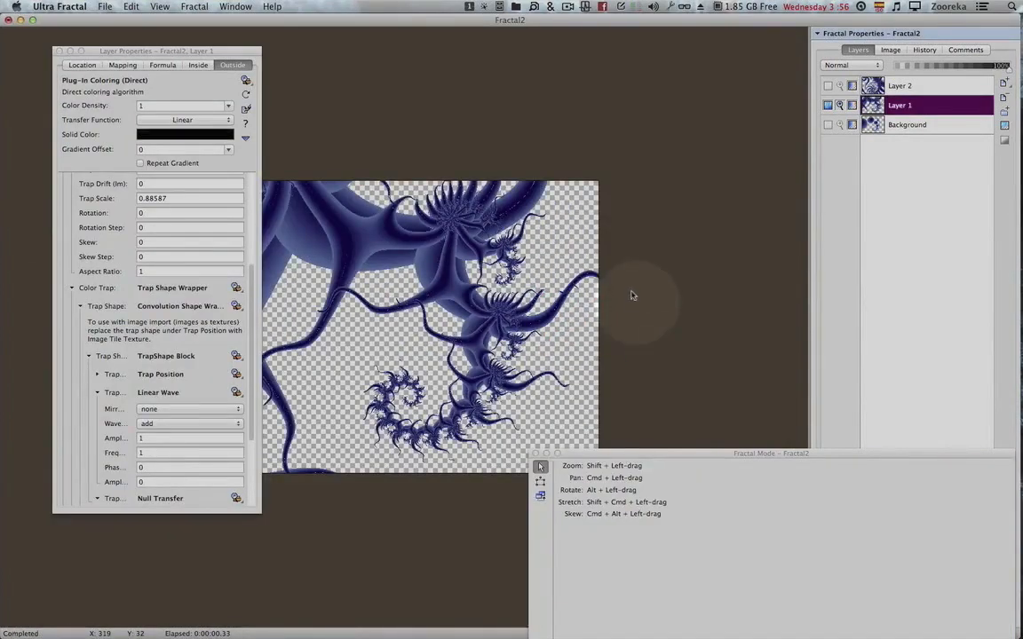
Step: Review Layer 1's Direct Orbit Traps settings, from the trap position to the nested shape, transfer and filter options
drag(247, 282, 255, 184)
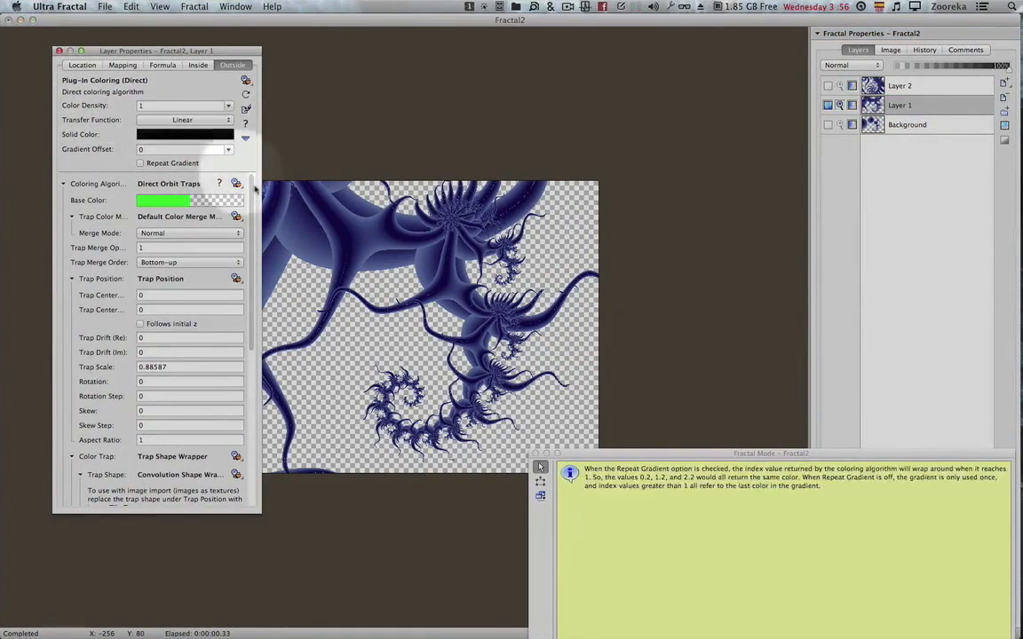
drag(251, 182, 257, 287)
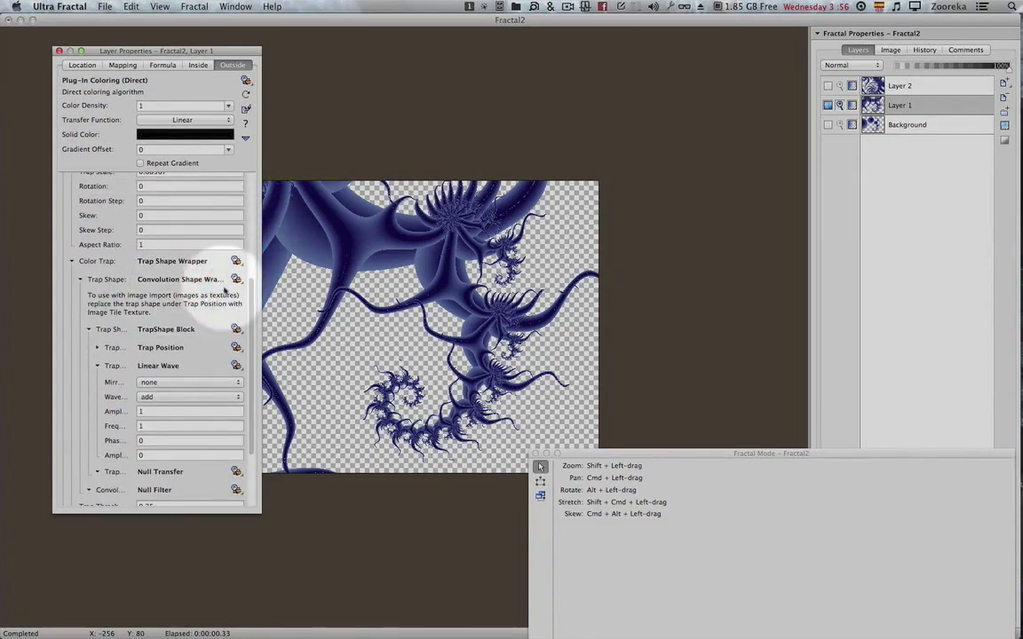
drag(254, 286, 252, 300)
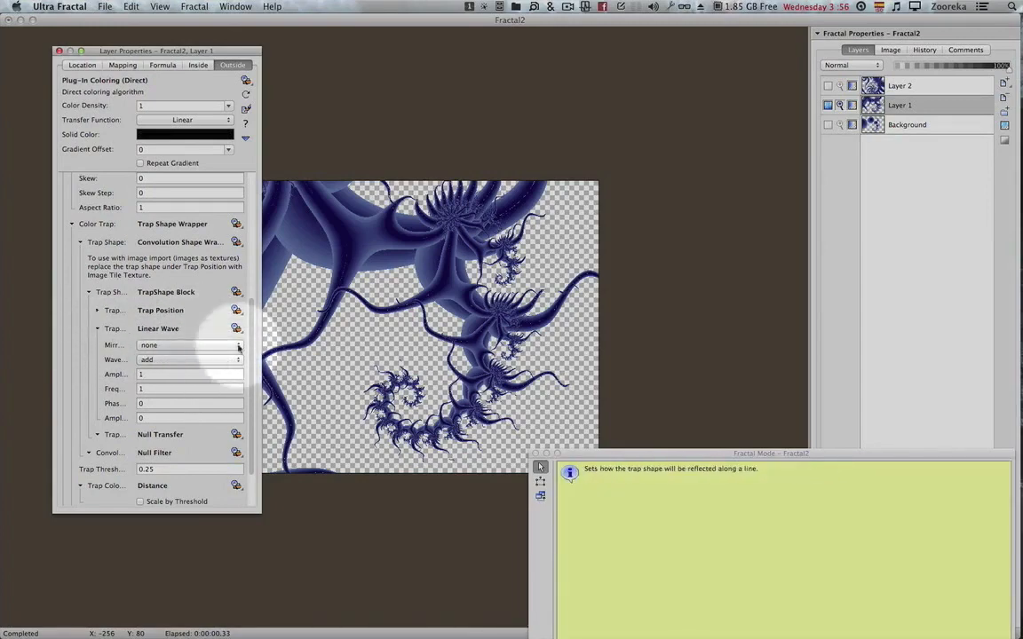
drag(251, 333, 250, 375)
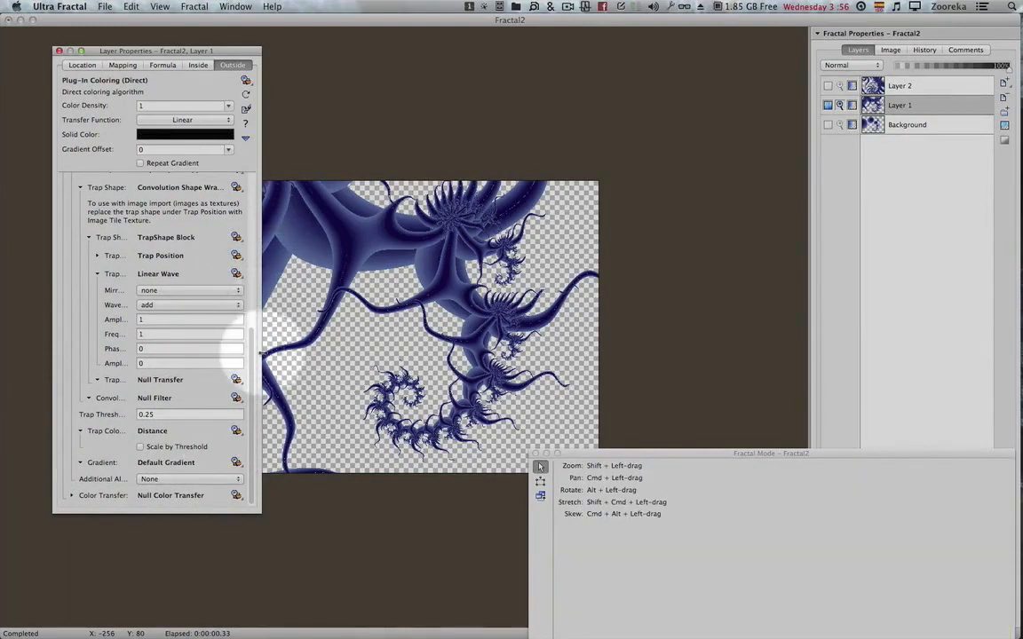
drag(248, 355, 255, 299)
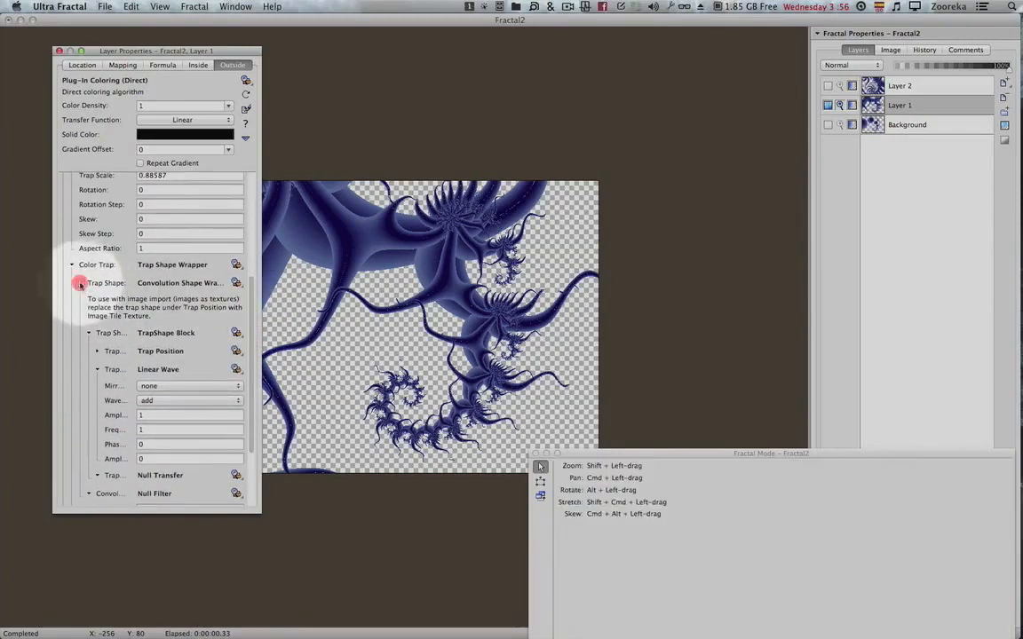
click(80, 282)
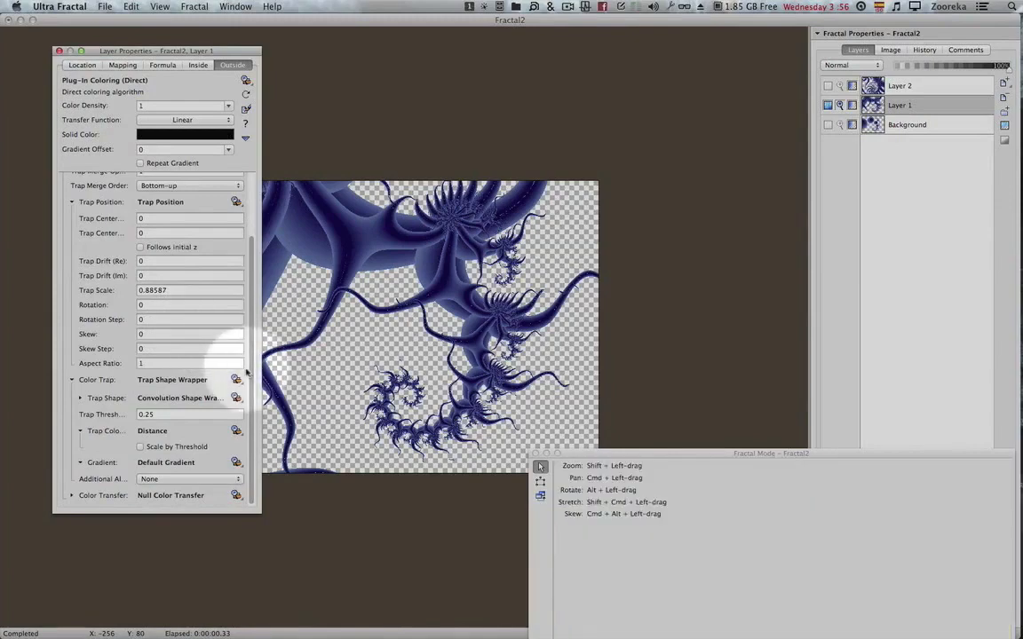
mouse_move(249, 347)
mouse_down()
mouse_move(251, 285)
mouse_move(251, 331)
mouse_up()
Step: Enlarge the layer properties window, set the wrapper's convolution filter to Oil Paint Filter from reb.ulb, and move the window off the fractal
drag(257, 509, 273, 603)
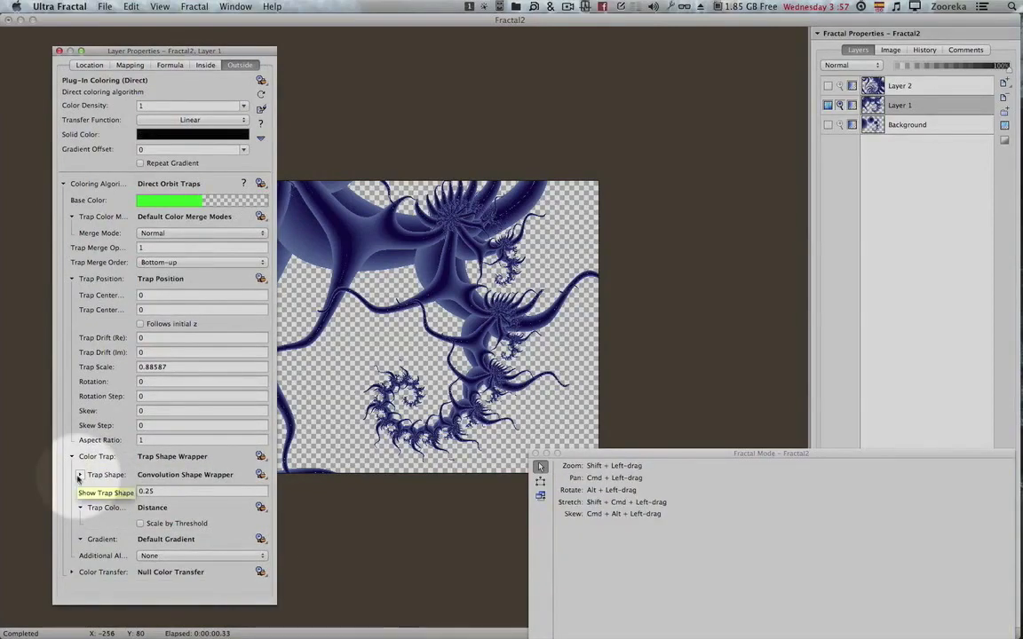
click(80, 475)
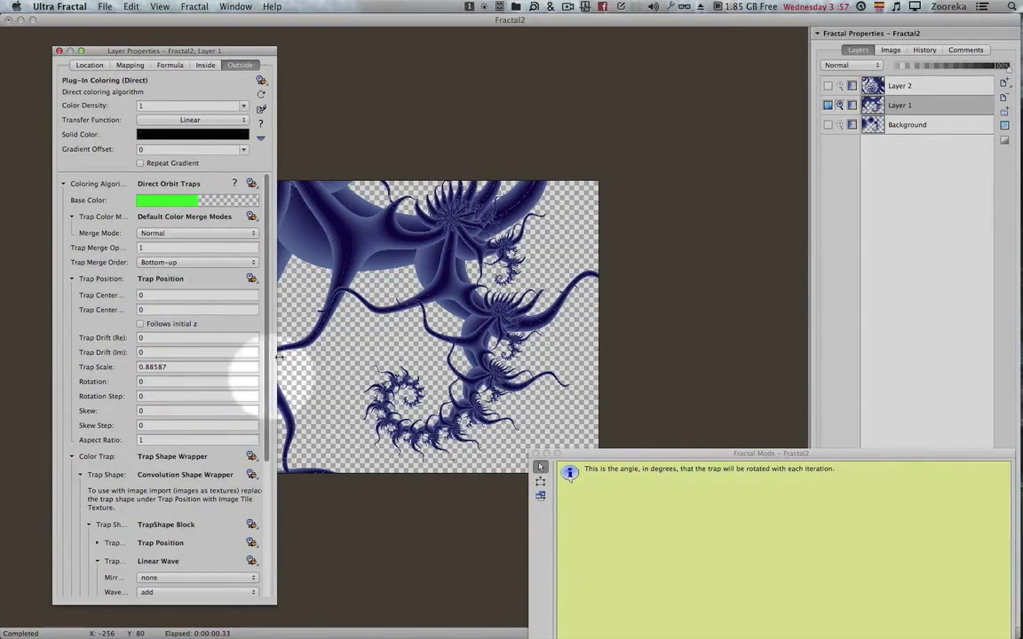
drag(264, 359, 268, 491)
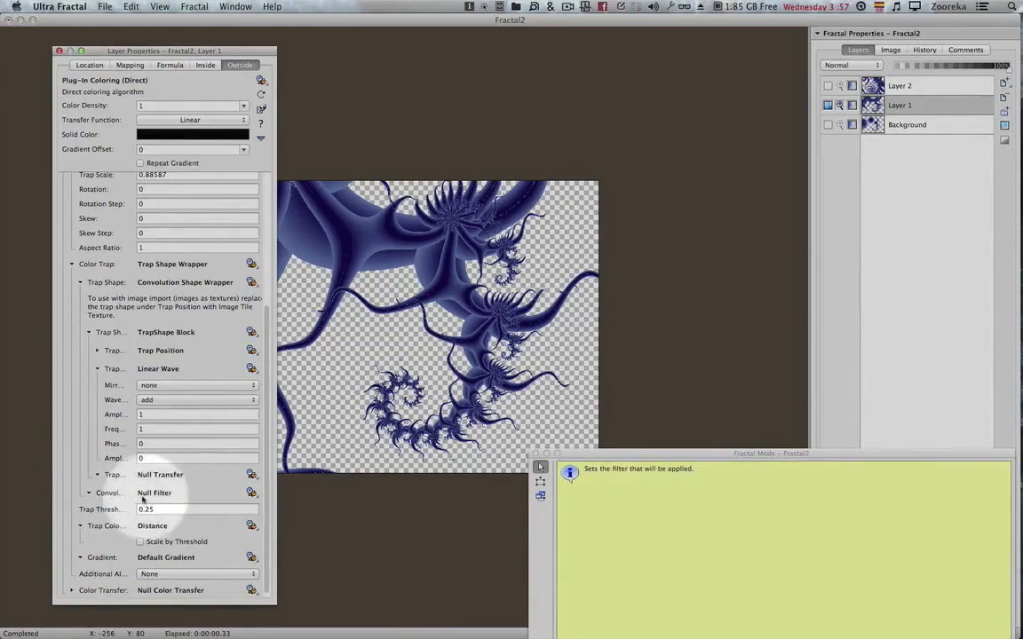
click(252, 492)
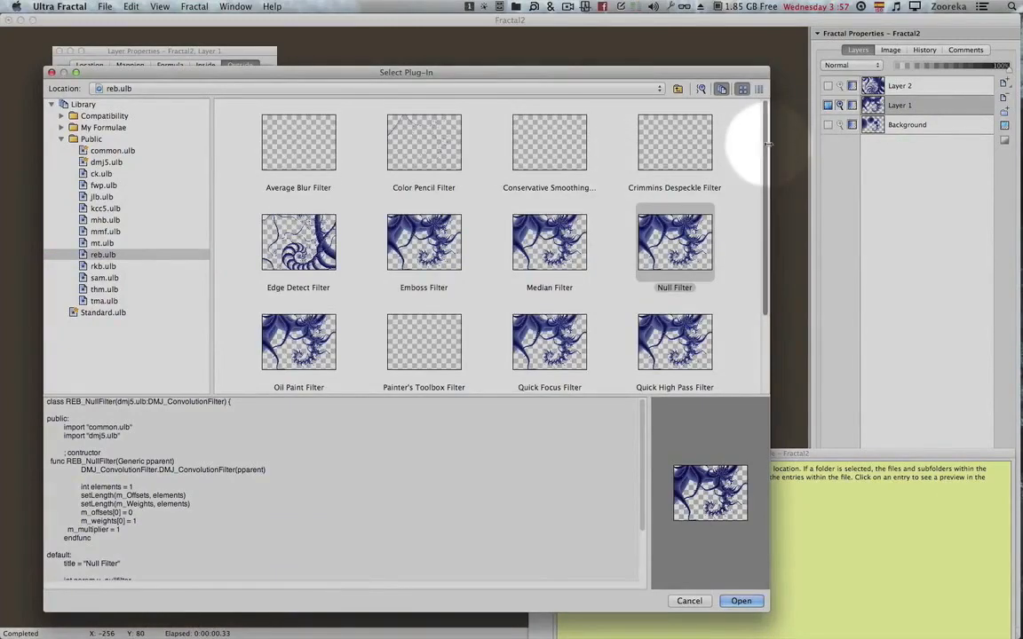
drag(767, 144, 761, 179)
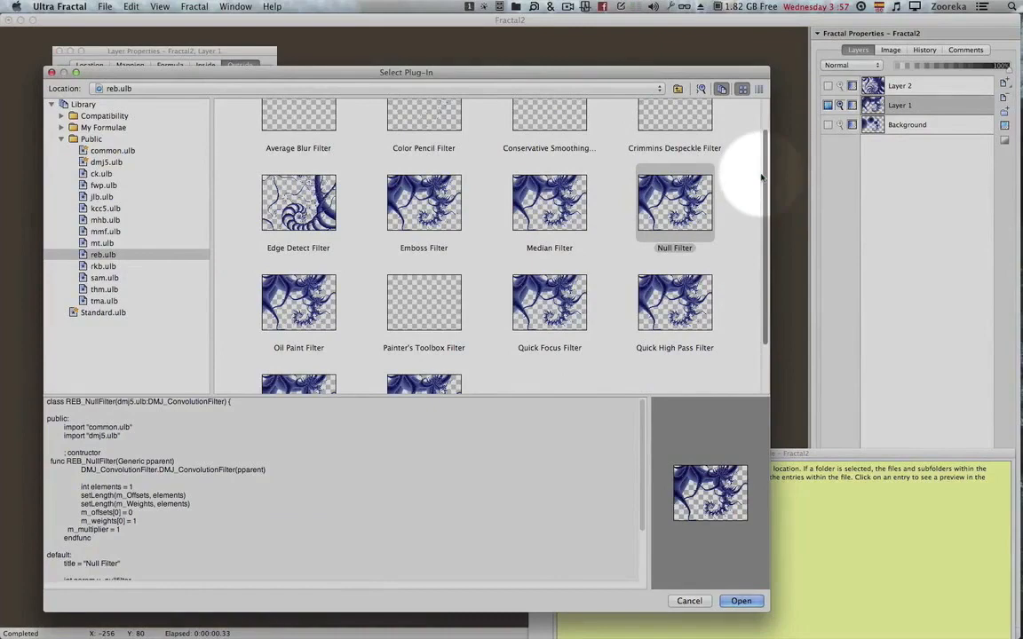
double_click(306, 302)
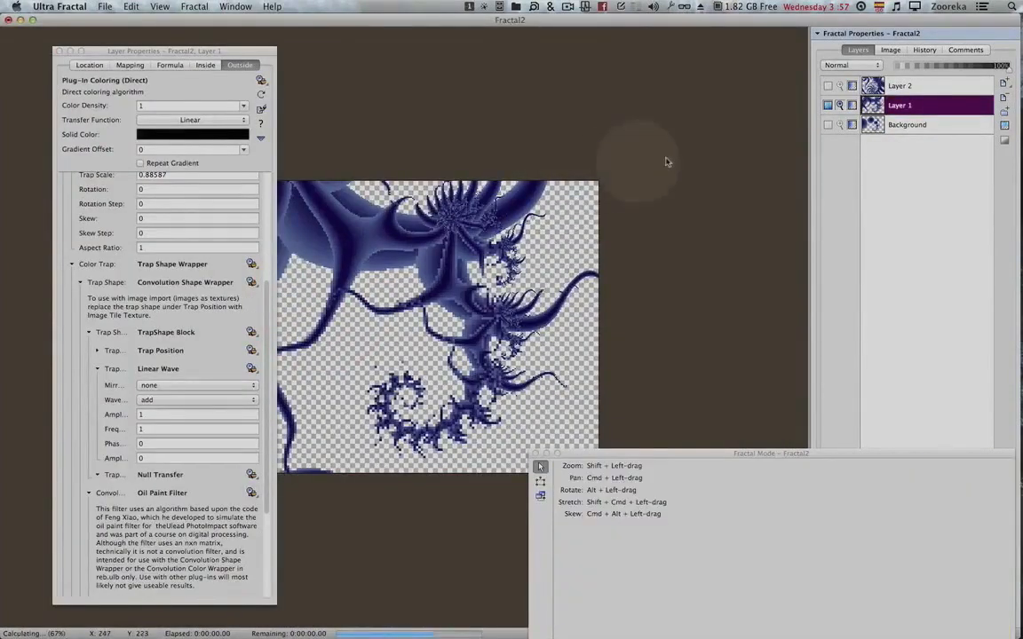
drag(232, 53, 194, 49)
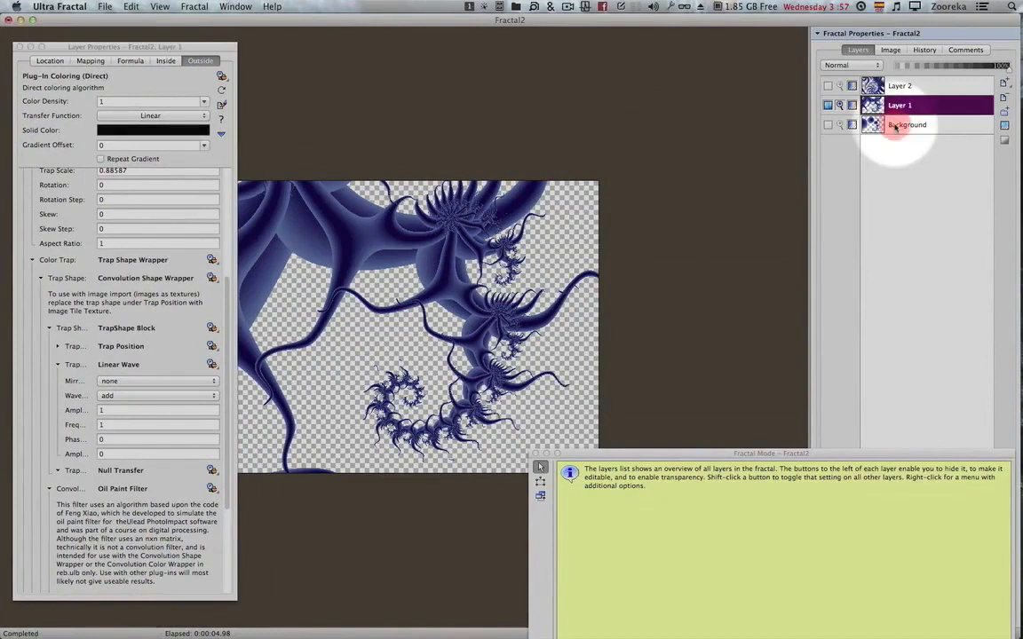
Step: Show the Background layer beneath Layer 1 and replace its gradient with a purple-and-black one
click(898, 130)
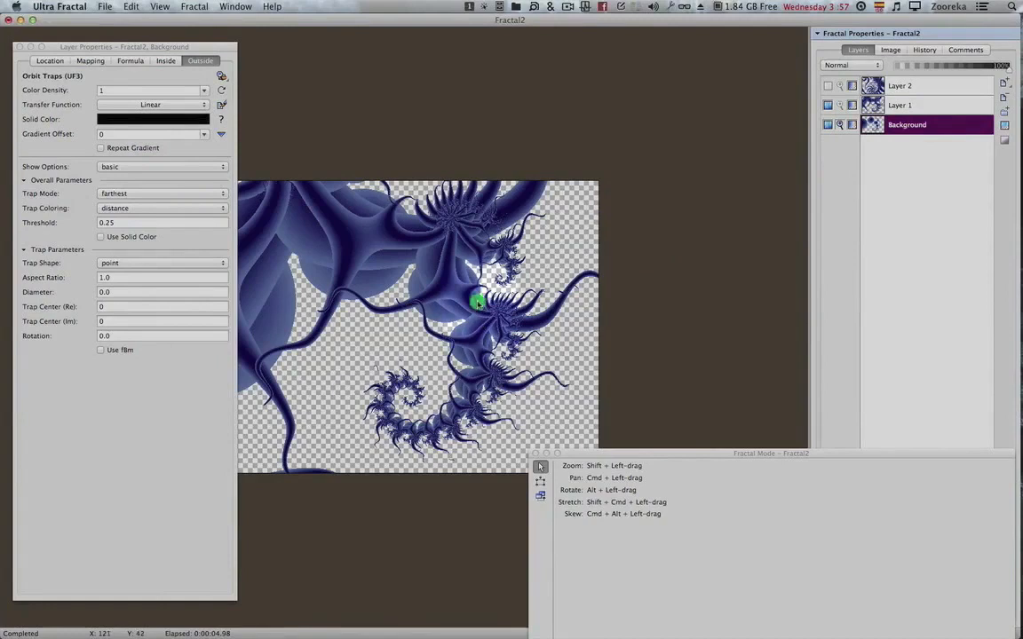
right_click(476, 302)
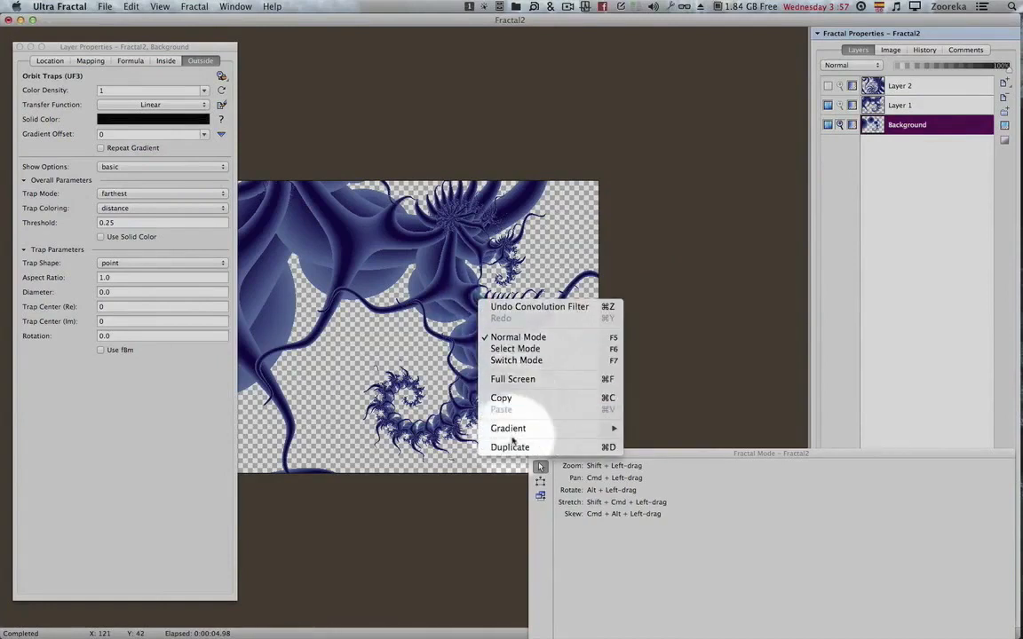
mouse_move(513, 432)
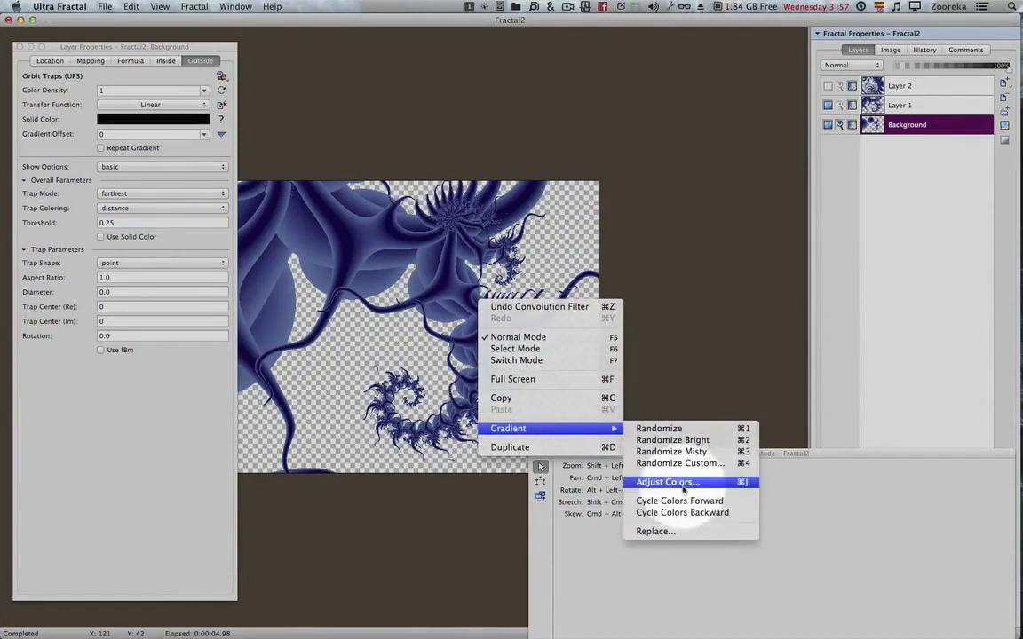
click(661, 532)
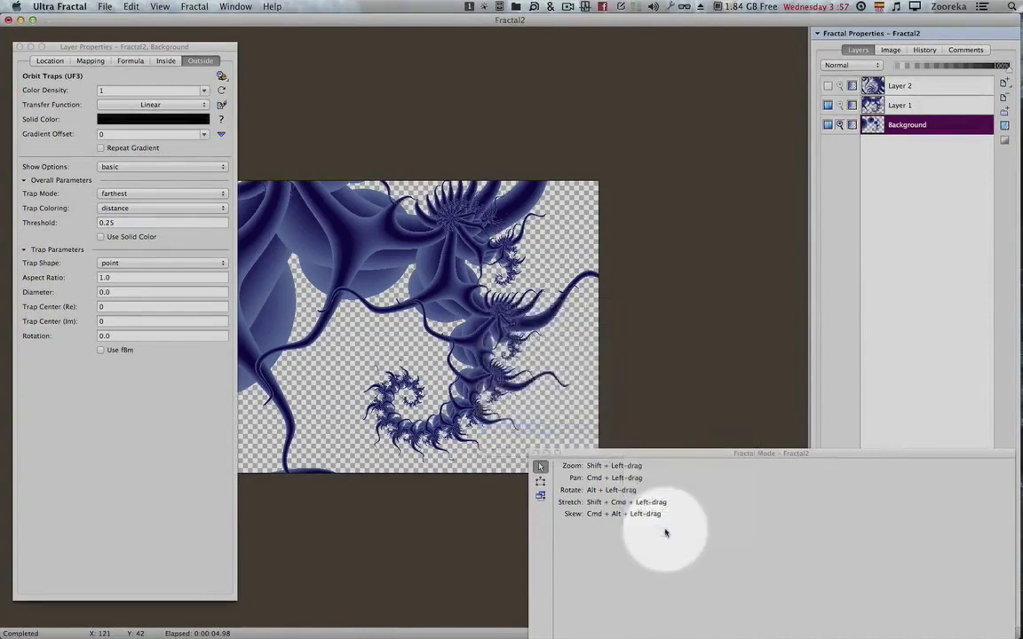
double_click(274, 152)
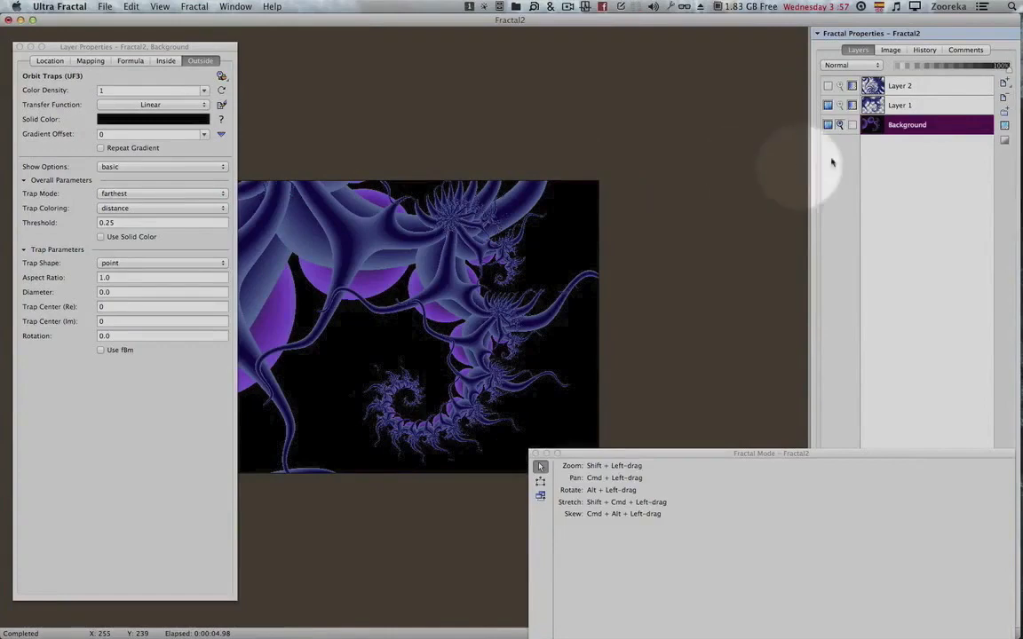
Step: Open the Background layer's gradient, rotate it to -32, and move the gradient editor clear of the layer list
key(F4)
click(698, 399)
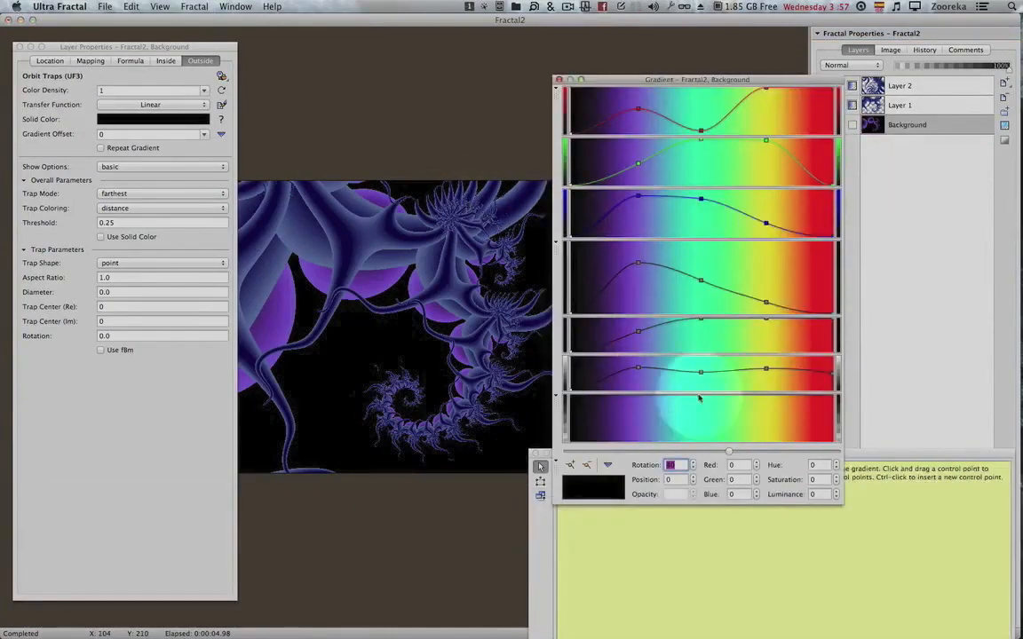
drag(724, 450, 677, 453)
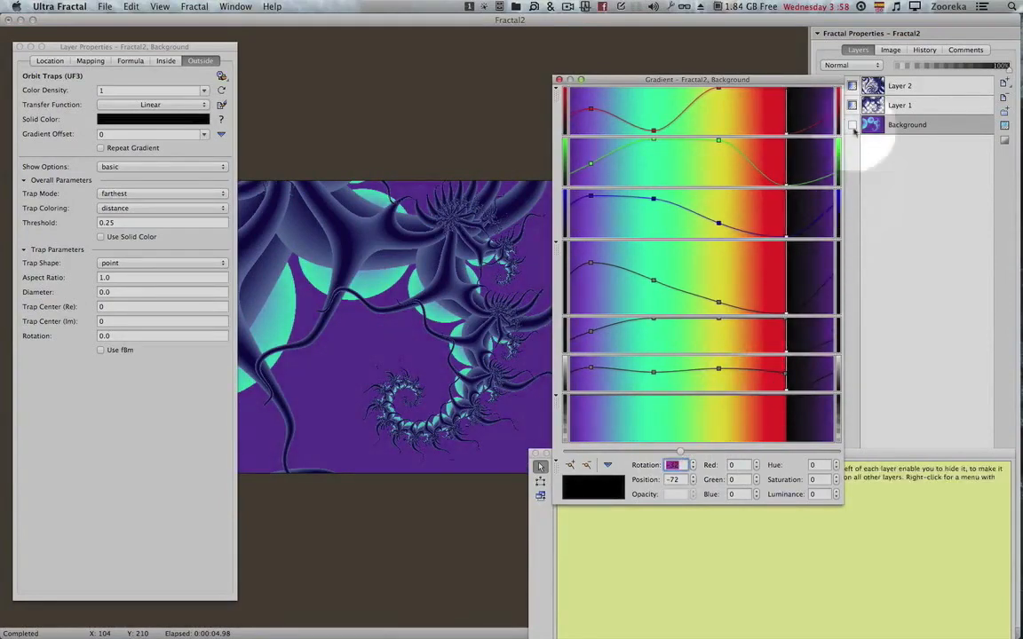
drag(808, 82, 758, 84)
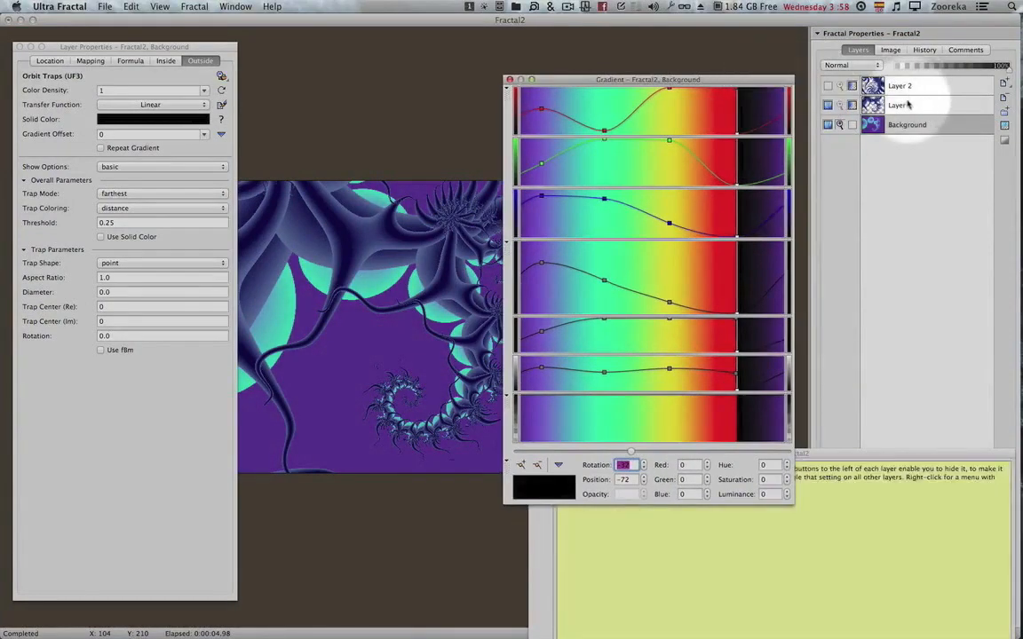
Step: Select Layer 1 to show its gradient and move the gradient editor off the fractal
click(907, 105)
click(907, 105)
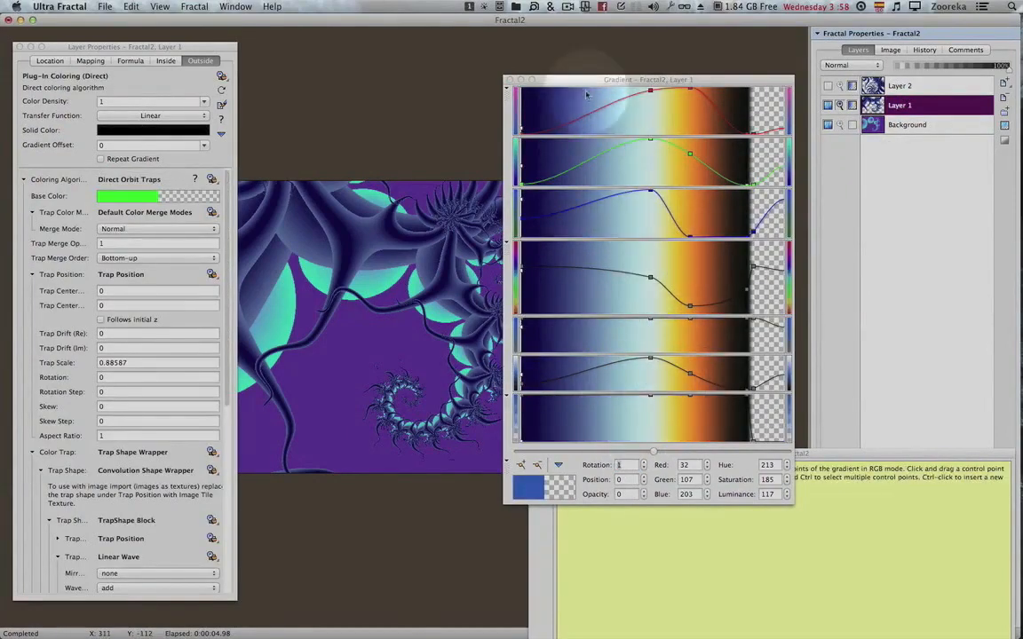
drag(587, 78, 794, 114)
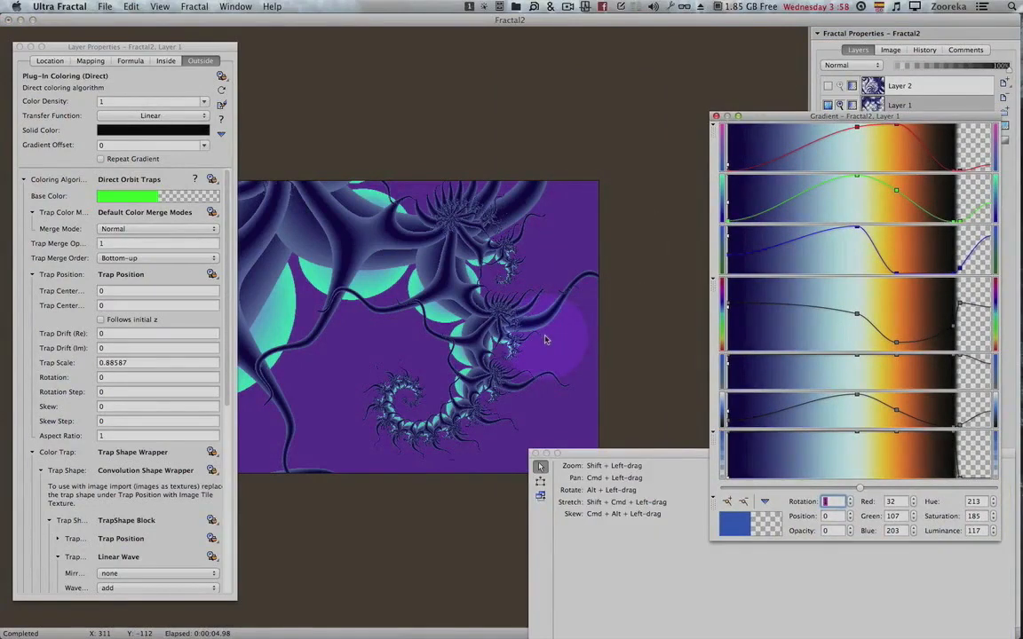
Step: Try shifting the hue of Layer 1's whole gradient with the HSL adjustment, ending on a negative shift, and undo it
key(super+j)
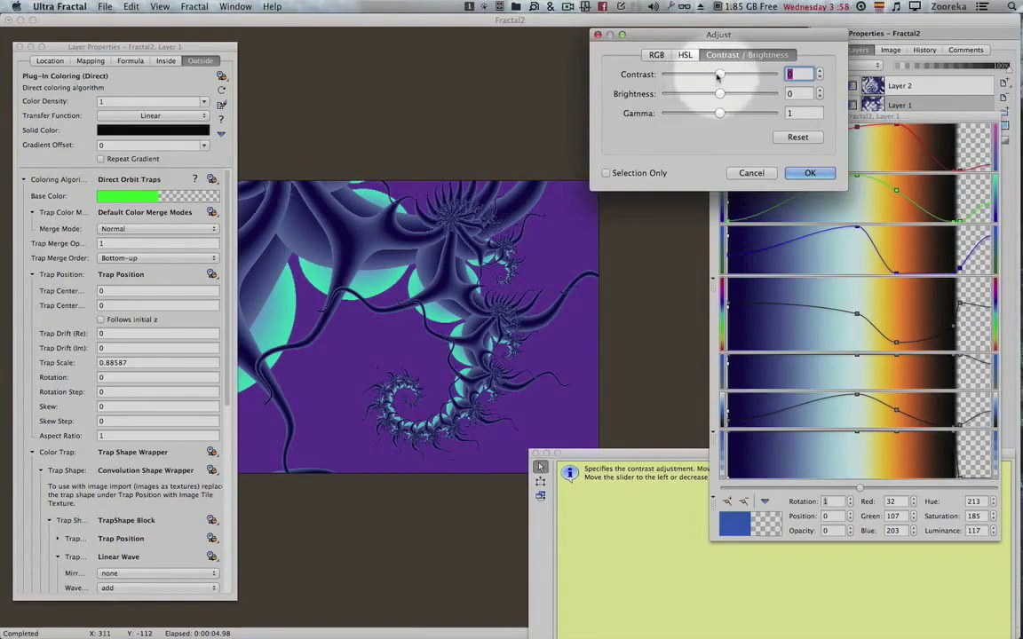
click(685, 55)
click(686, 78)
drag(686, 77, 726, 75)
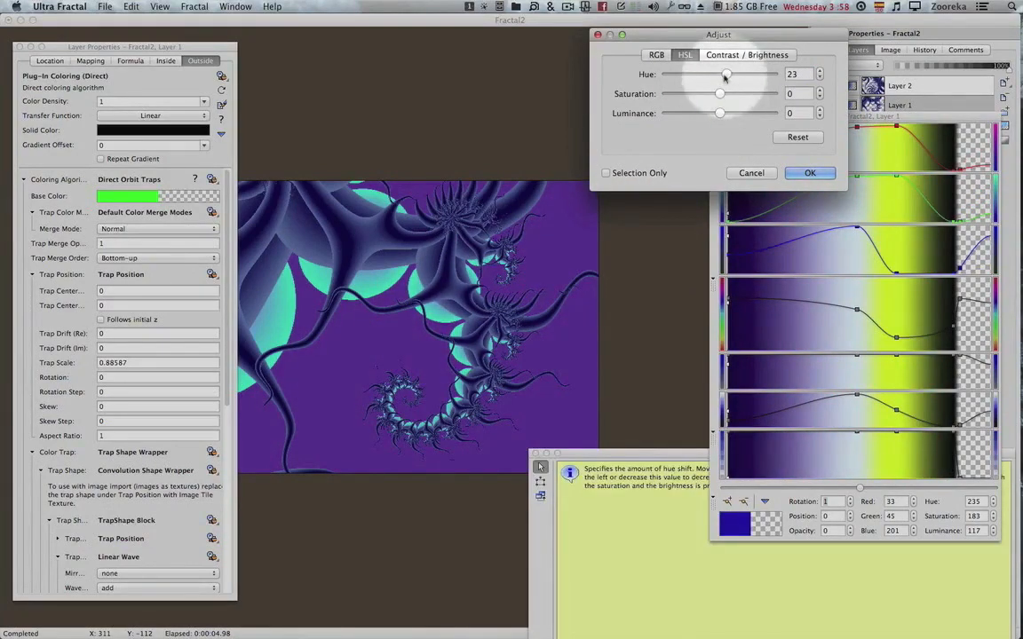
drag(724, 77, 712, 74)
click(808, 172)
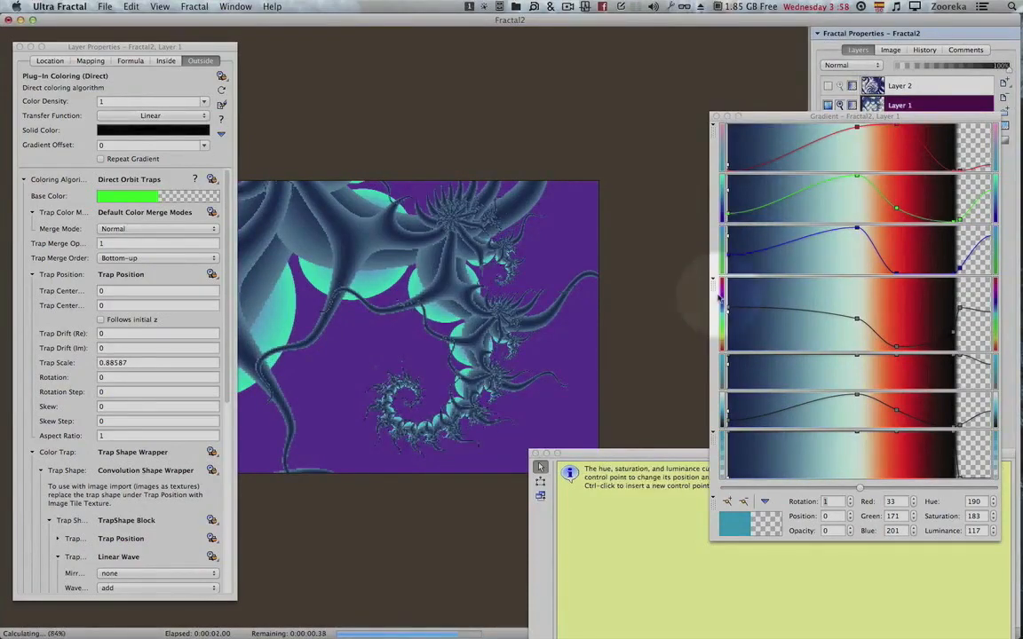
key(super+z)
Step: Try rotating Layer 1's gradient and altering the luminance curve near its start, undoing each change
drag(794, 118, 702, 85)
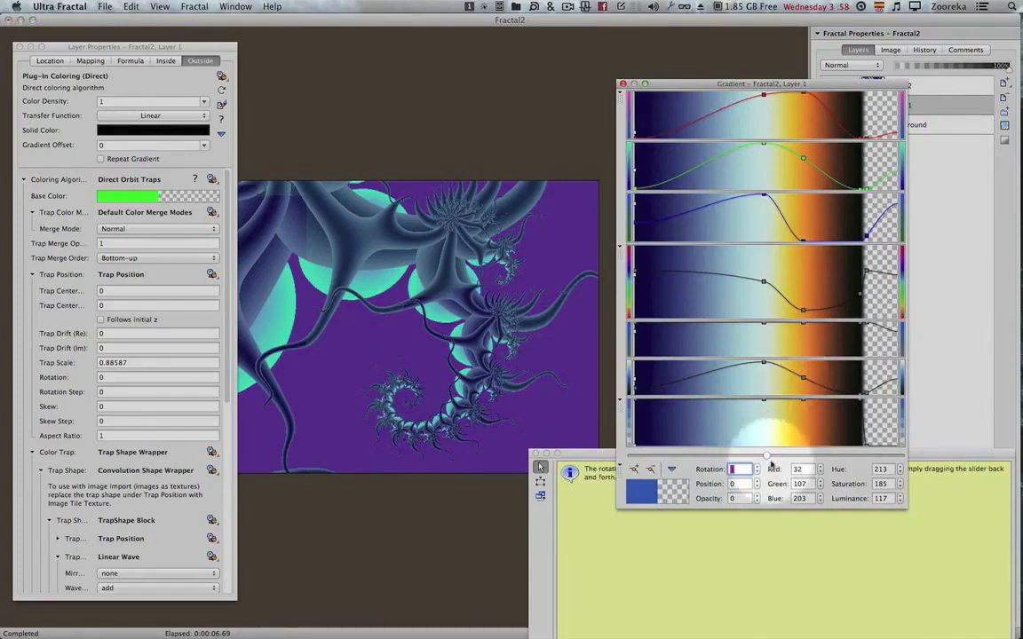
mouse_move(767, 458)
mouse_down()
mouse_move(692, 463)
mouse_move(746, 451)
mouse_move(715, 449)
mouse_move(732, 443)
mouse_move(816, 444)
mouse_move(753, 444)
mouse_move(786, 444)
mouse_move(761, 446)
mouse_move(774, 445)
mouse_up()
key(super+z)
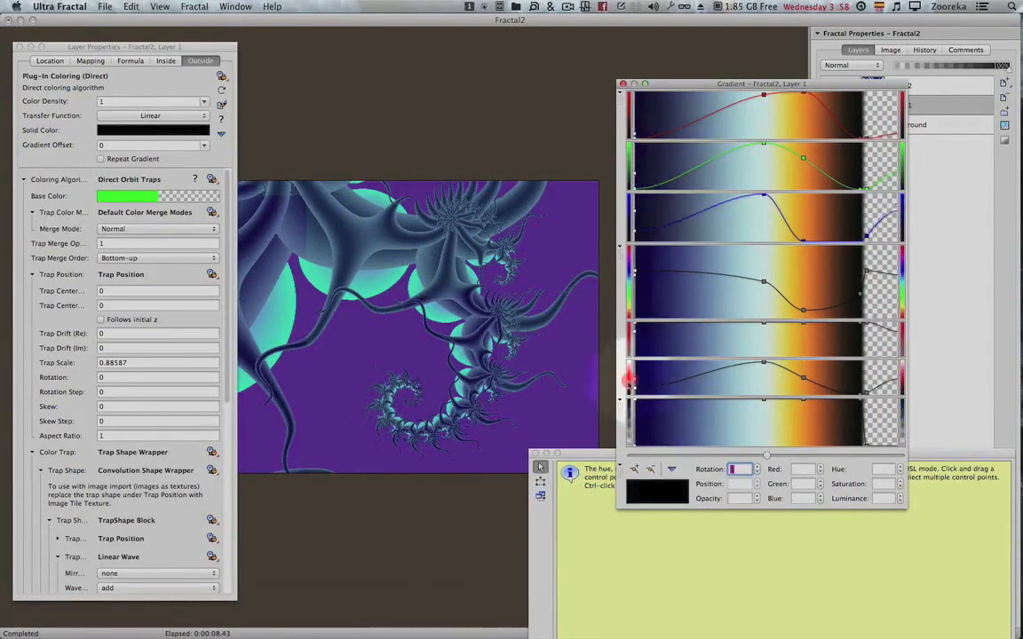
click(629, 383)
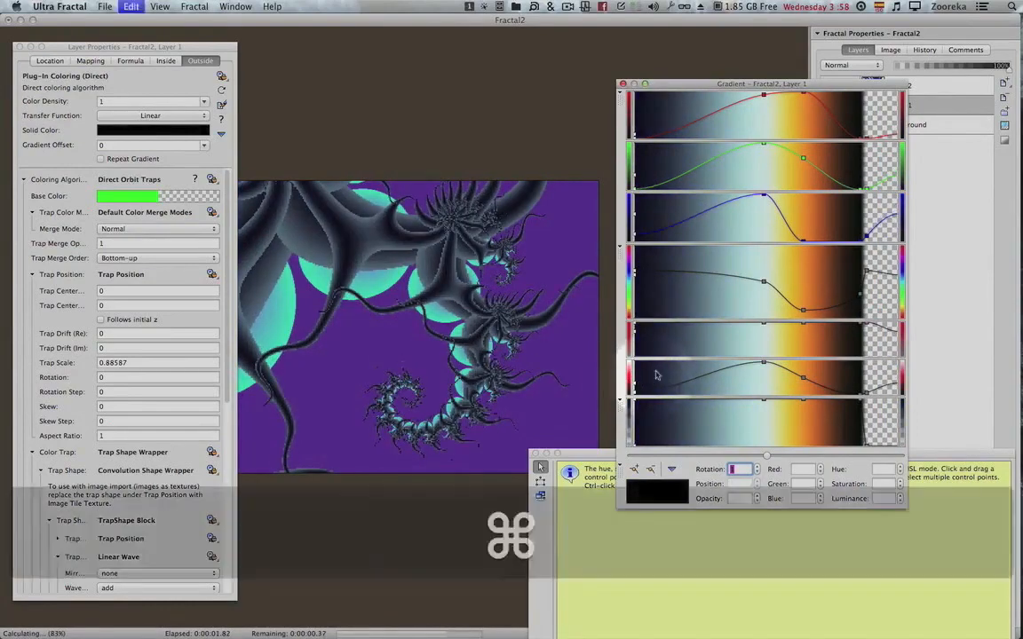
key(super+z)
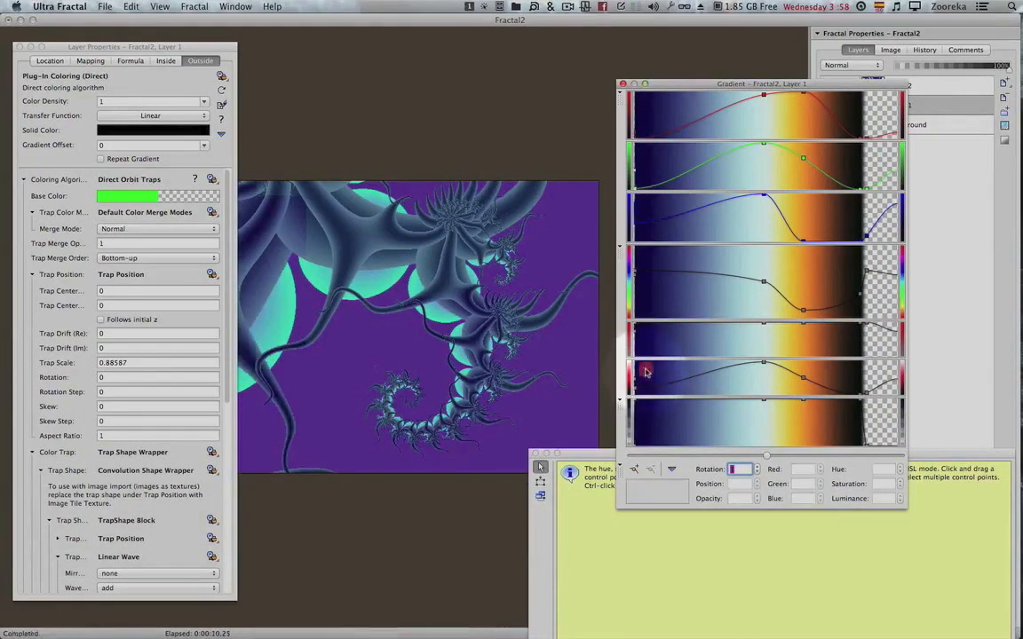
Step: Try recoloring the transparent control point at position 0 by raising its red value to 206, and cancel the color selection
click(643, 489)
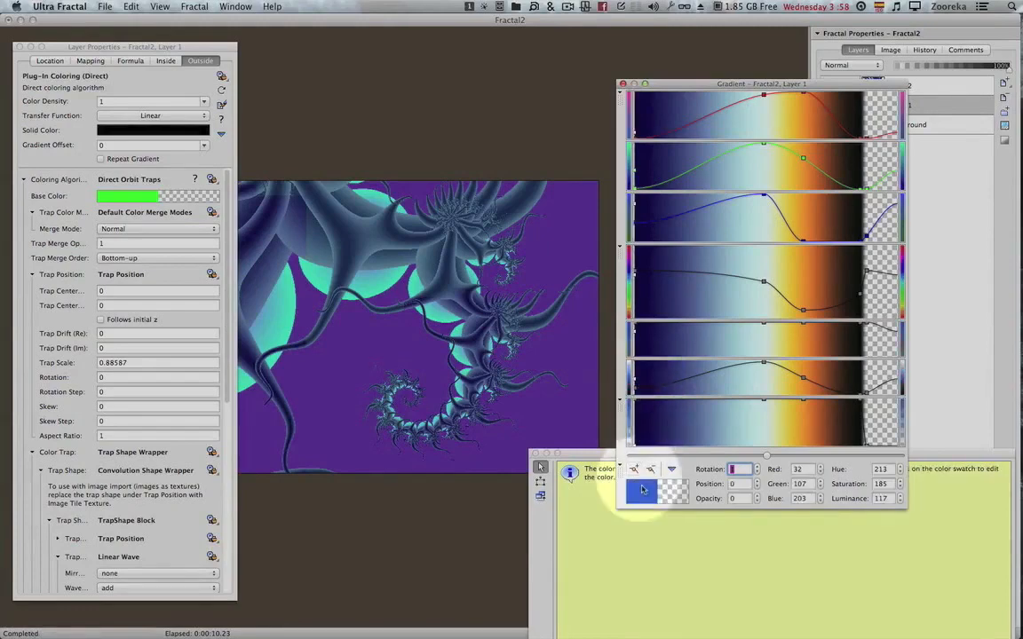
click(642, 488)
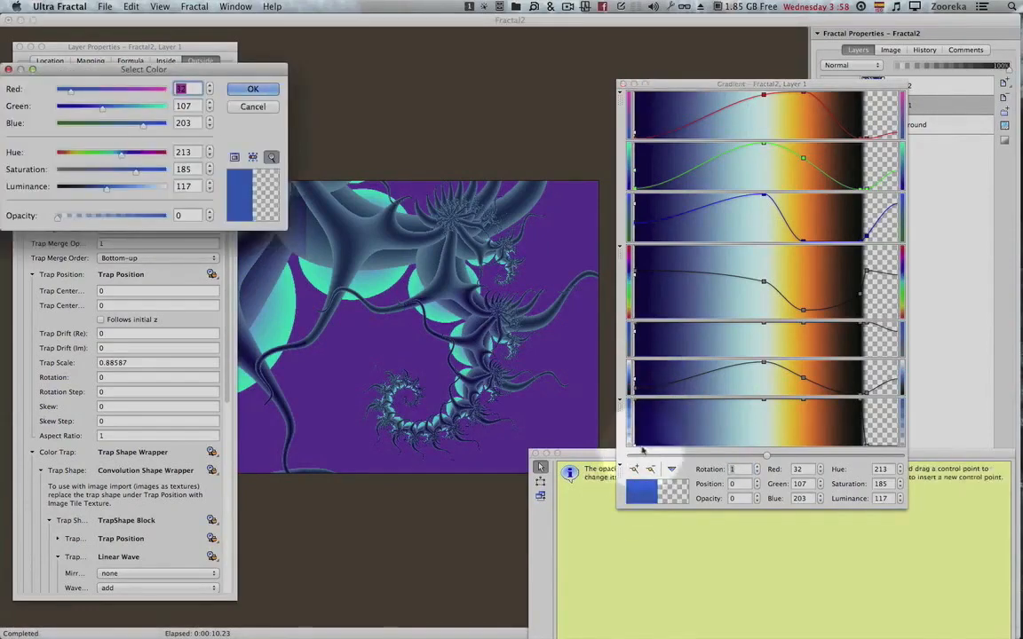
click(135, 92)
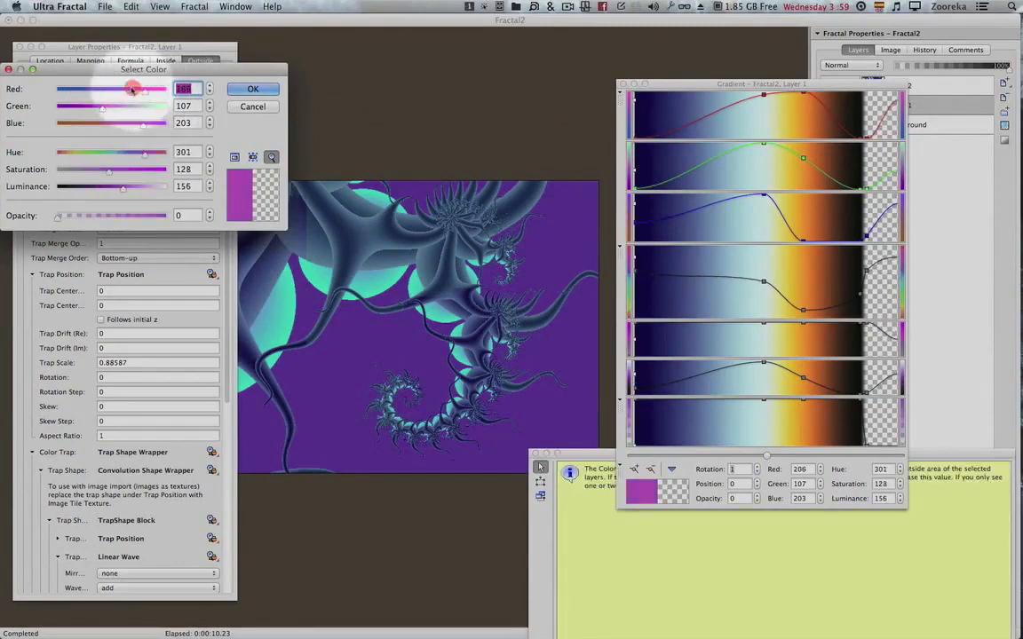
drag(250, 95, 235, 108)
click(248, 106)
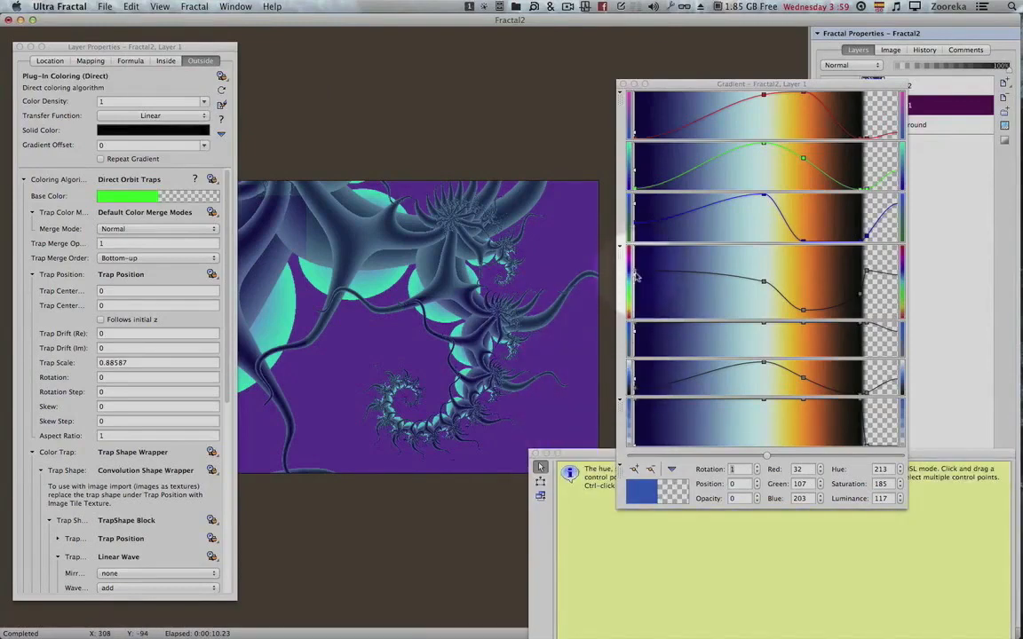
Step: Recolor the dark blue start of Layer 1's gradient to maroon with hue 337 and red 140 at position 15
drag(636, 277, 646, 252)
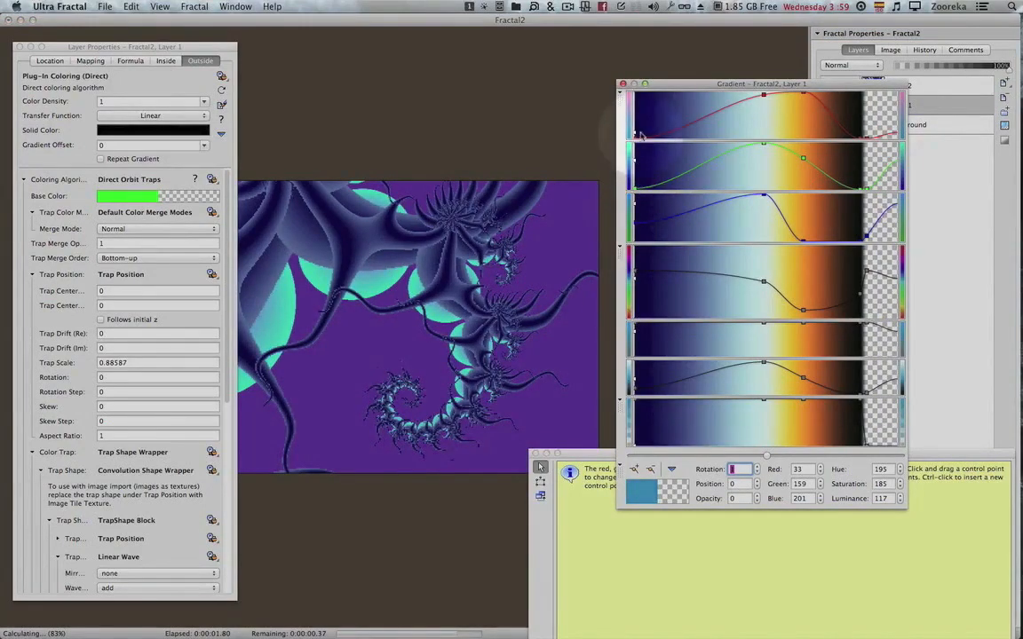
drag(634, 135, 647, 113)
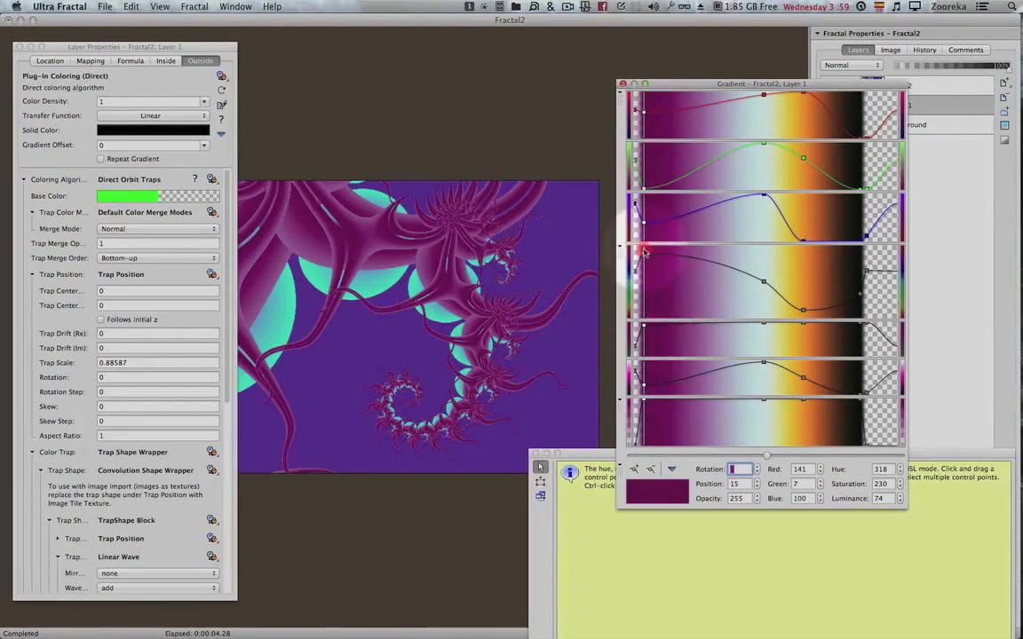
drag(645, 249, 643, 244)
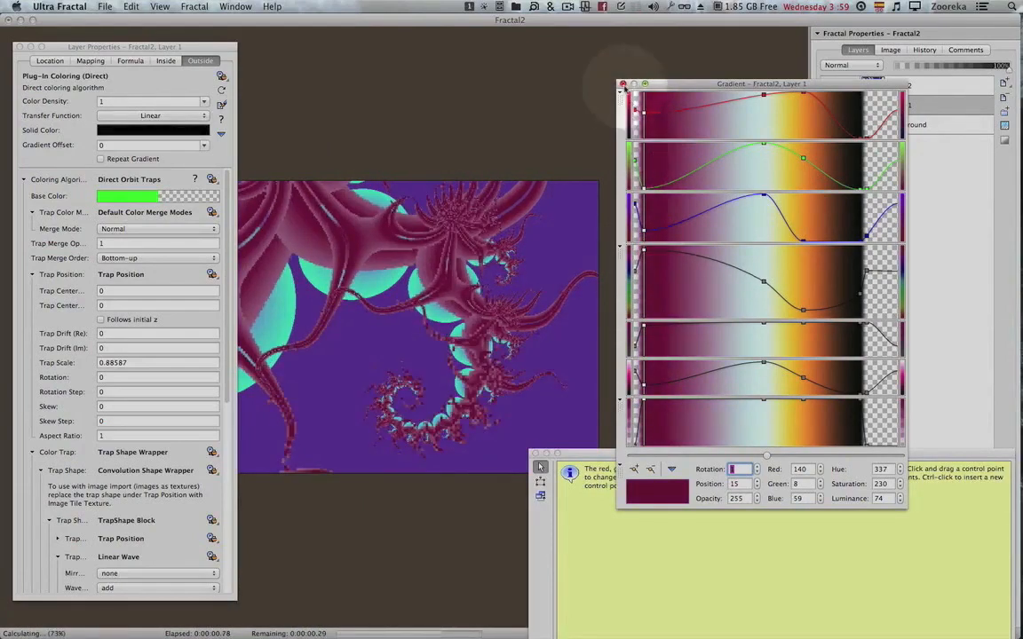
Step: Rotate the Background layer's gradient to -200 and move the gradient editor below the layer list
click(961, 124)
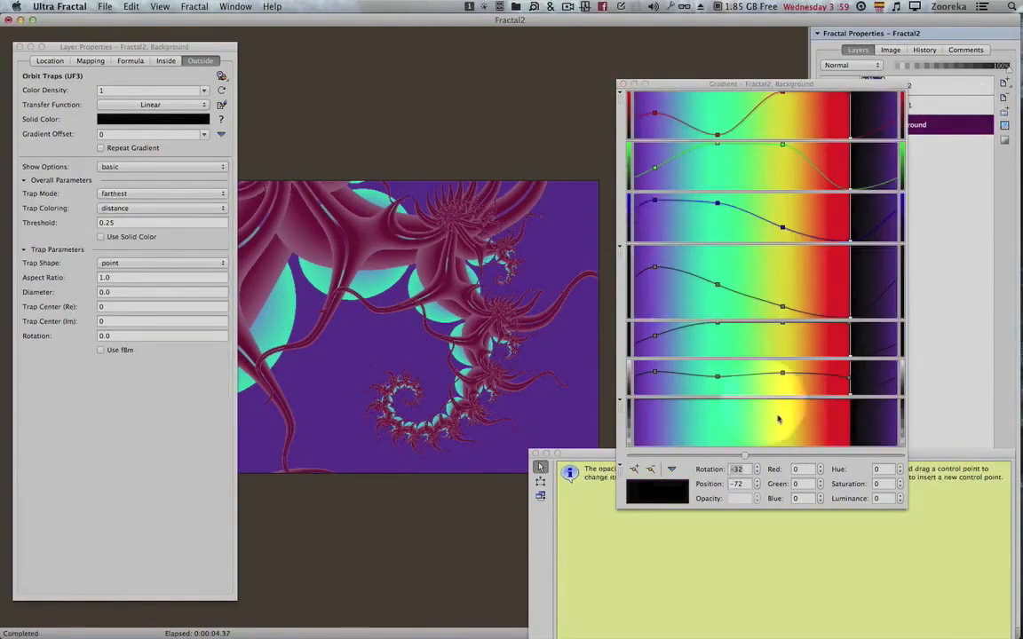
drag(744, 458, 622, 463)
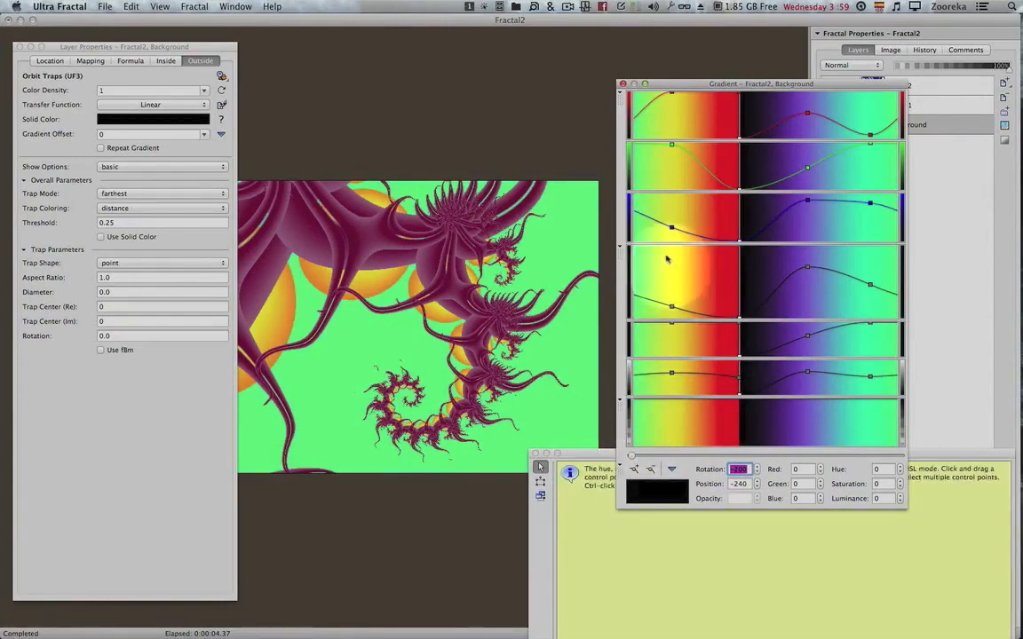
drag(683, 86, 691, 307)
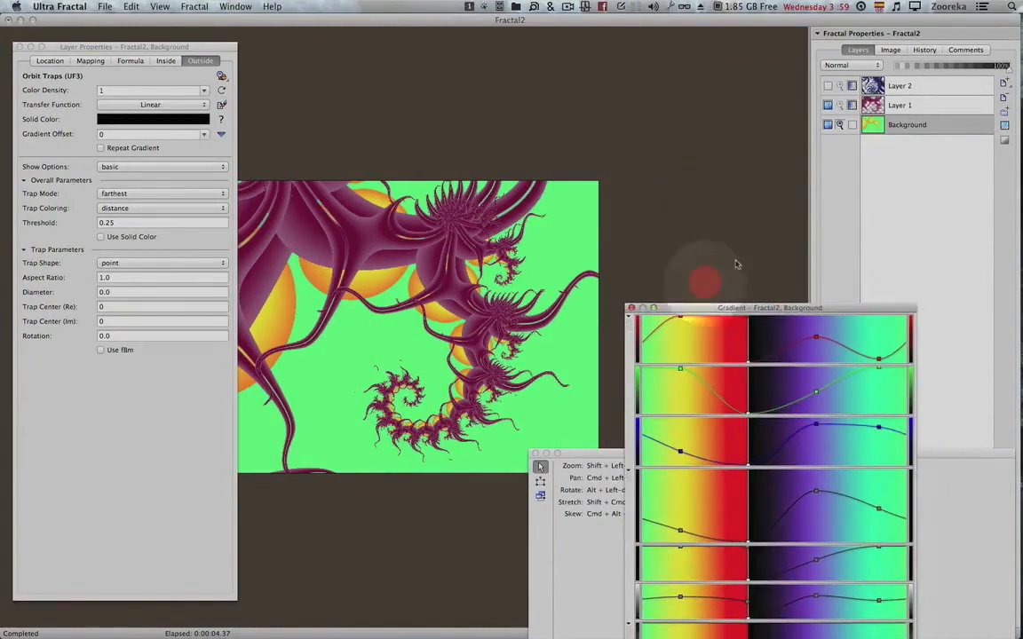
Step: Explore the Oil Paint Filter's radius on Layer 1, set it to 23.9891, and clear the Fractal Mode window off the image
click(915, 105)
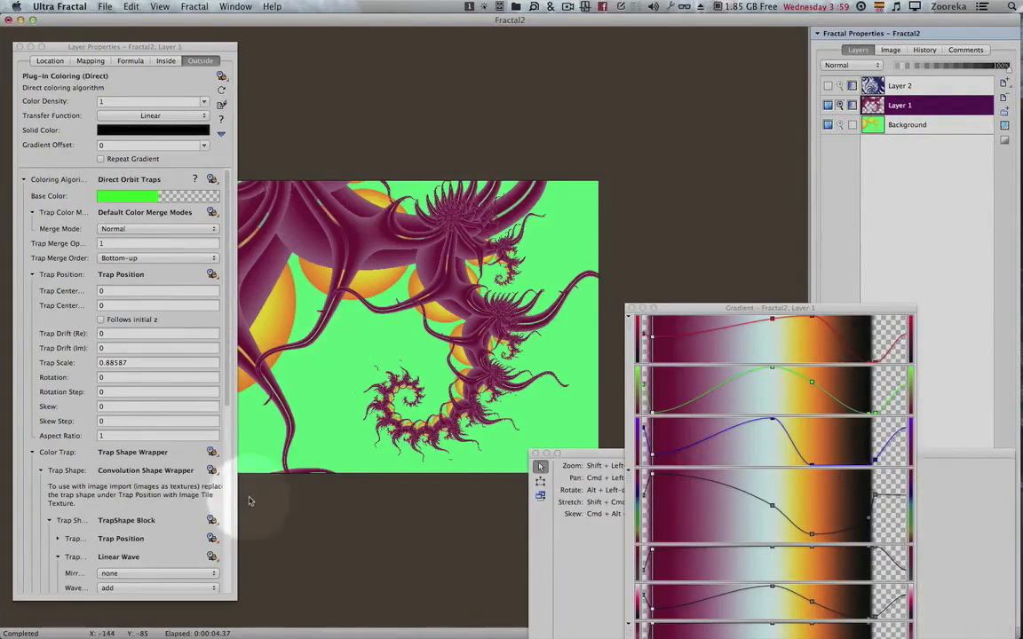
drag(228, 391, 228, 569)
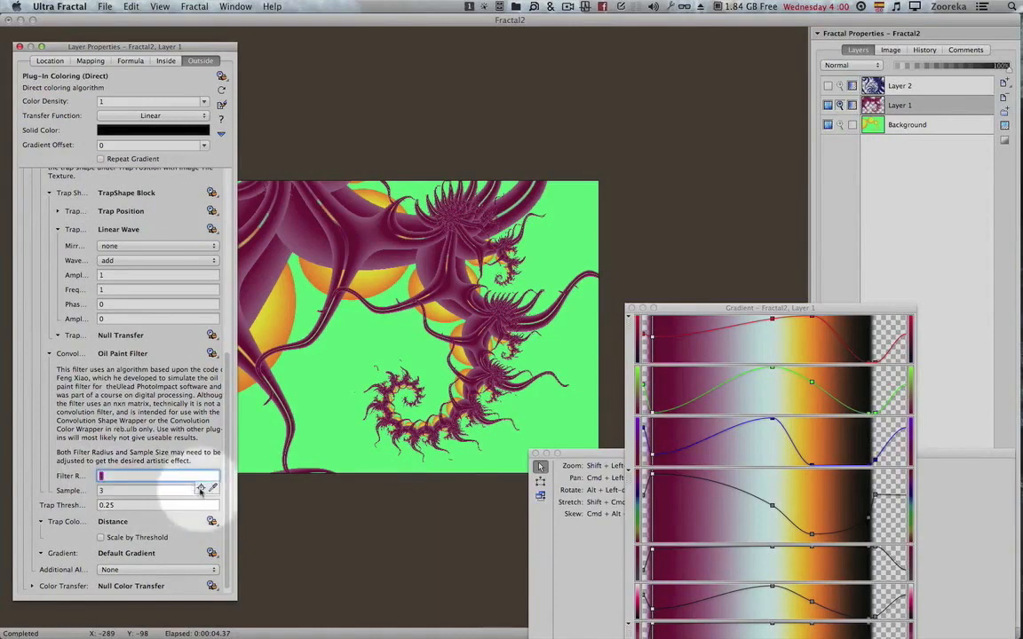
click(201, 488)
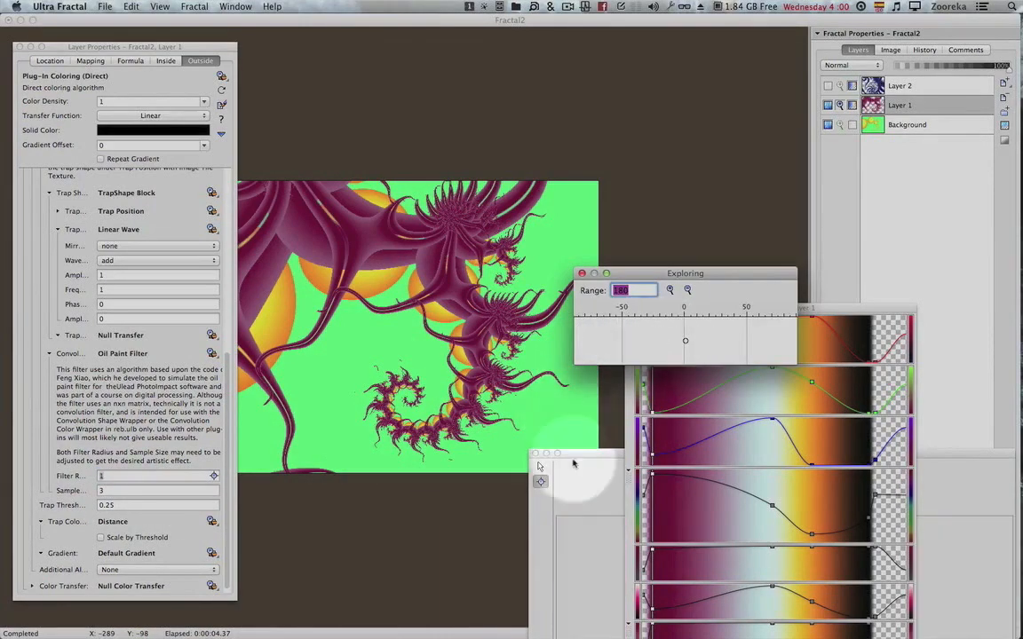
drag(578, 459, 126, 107)
drag(685, 341, 714, 340)
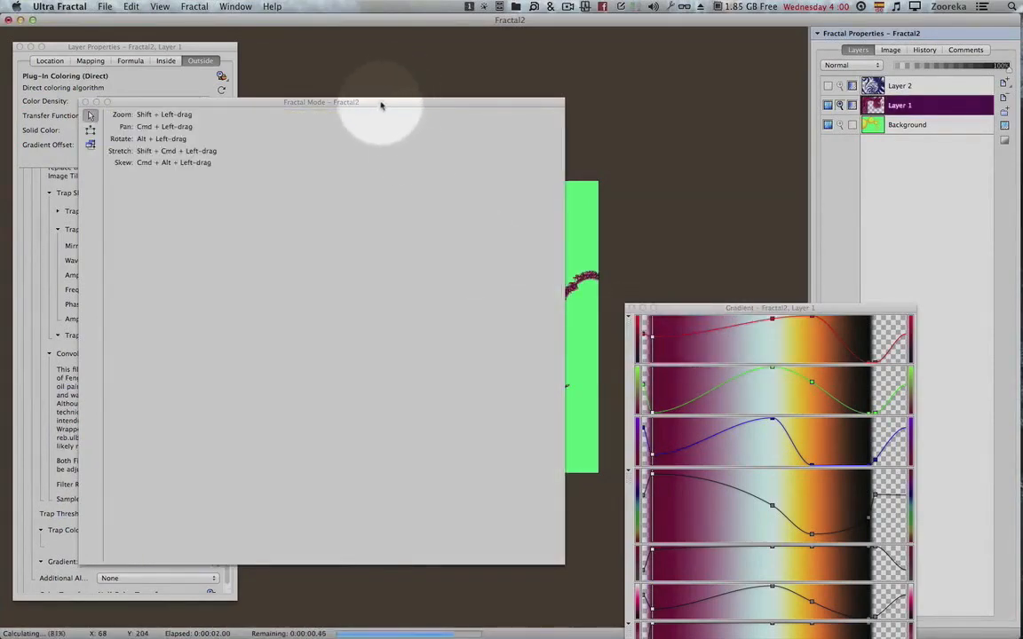
drag(382, 105, 796, 189)
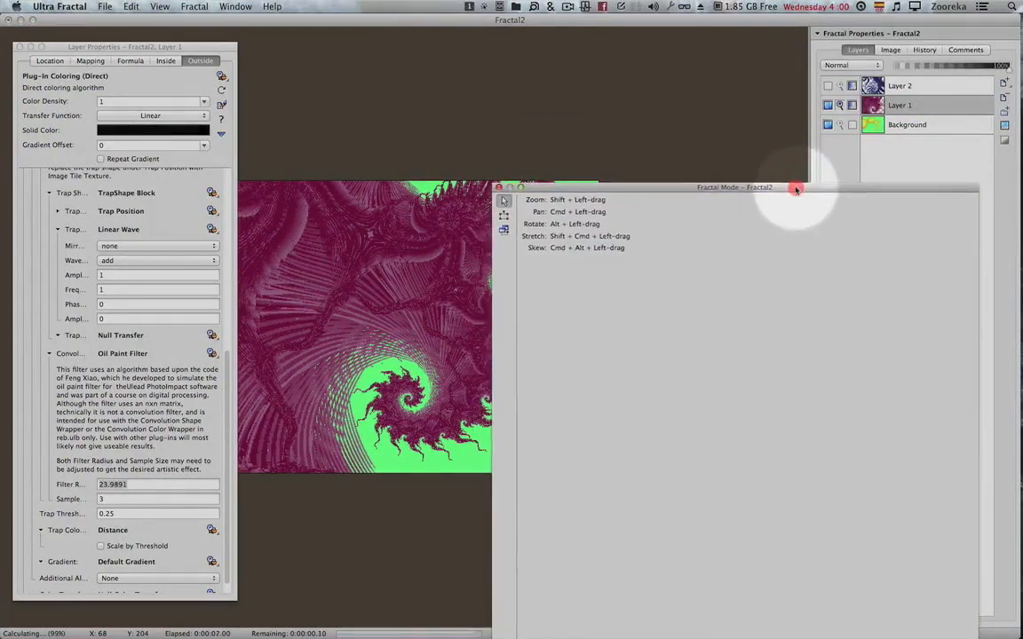
drag(545, 188, 920, 387)
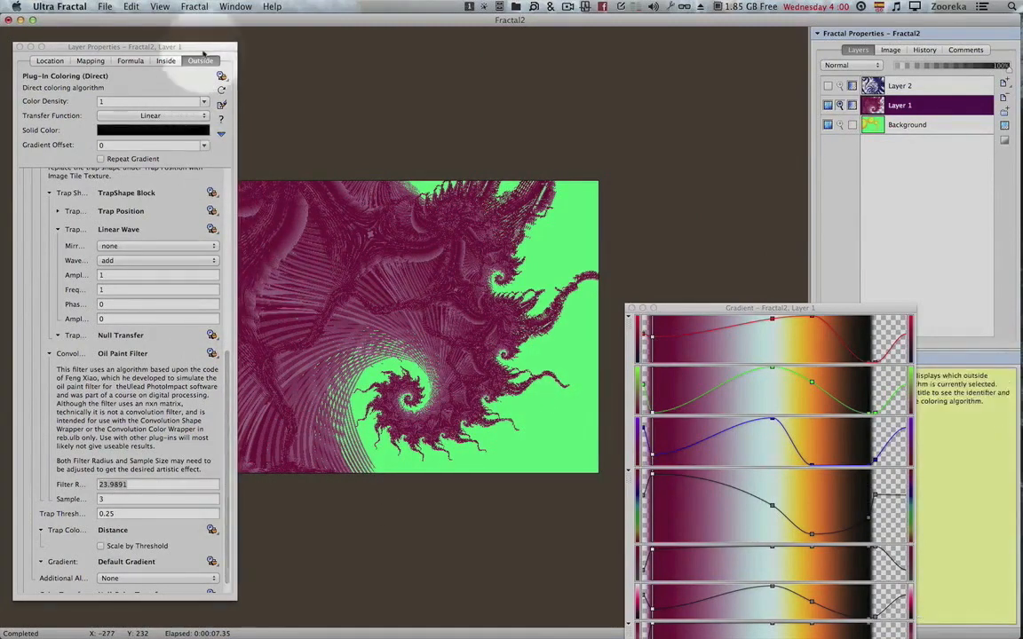
Step: Move the layer properties window aside to examine the oil-painted Layer 1 over the Background, and bring the window back
drag(216, 45, 153, 45)
click(883, 105)
drag(964, 68, 1005, 68)
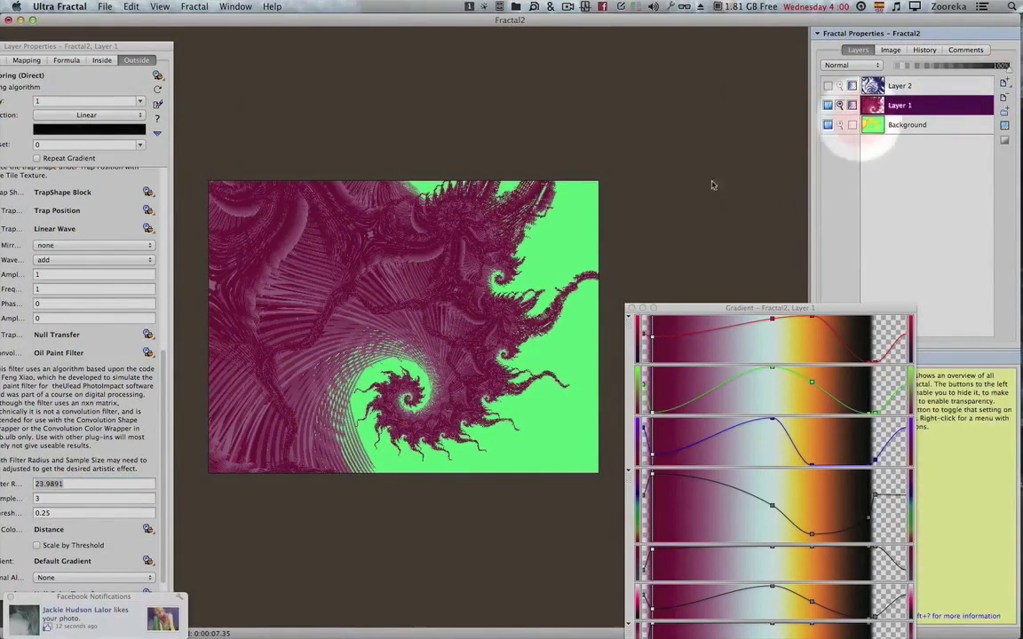
drag(155, 46, 226, 48)
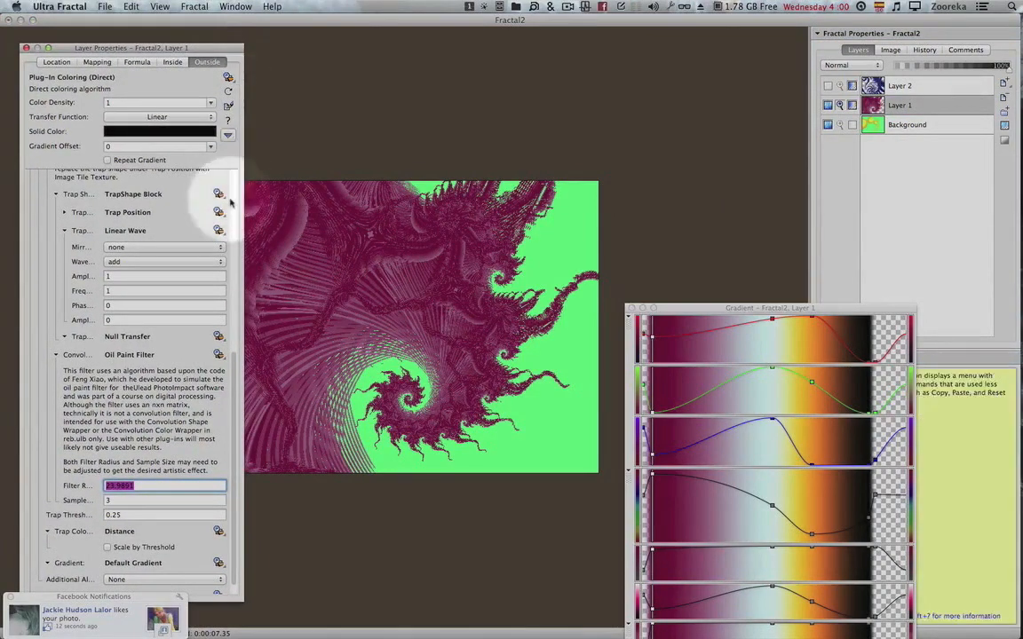
Step: Duplicate Layer 1, keep the copy hidden, and reselect the original Layer 1
drag(236, 393, 236, 186)
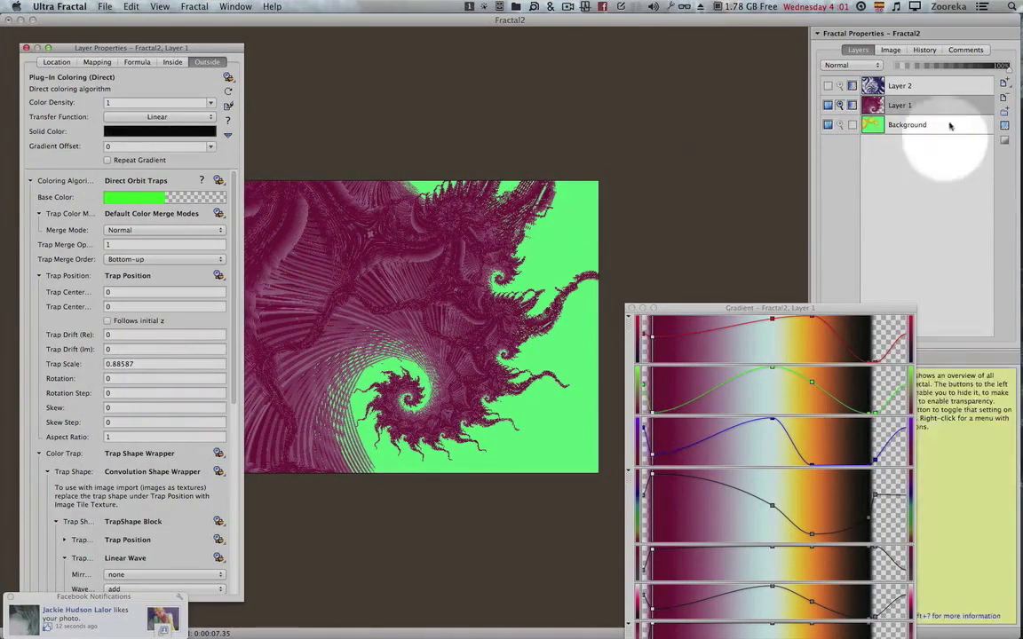
click(1002, 85)
click(906, 125)
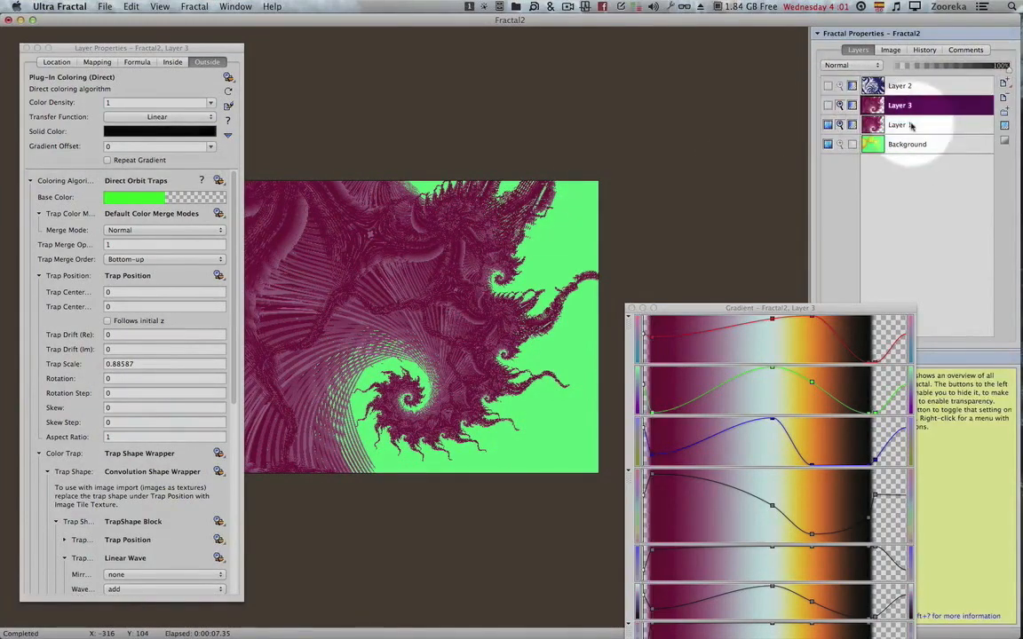
Step: Replace Layer 1's Convolution Shape Wrapper trap shape with the Atom Spiral plug-in from reb.ulb
drag(235, 308, 229, 397)
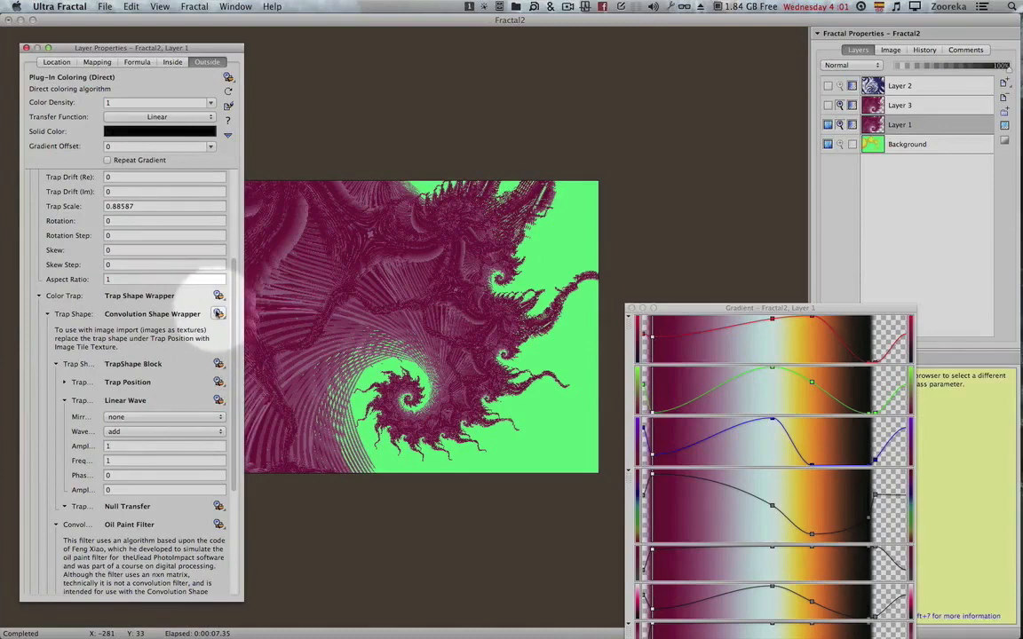
click(217, 315)
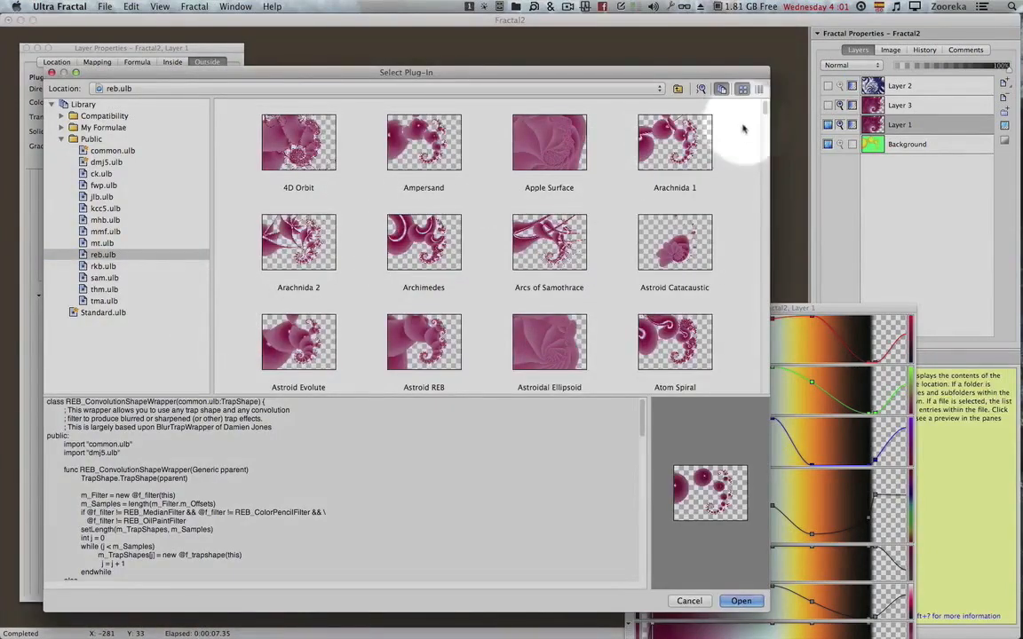
scroll(765, 107, down, 3)
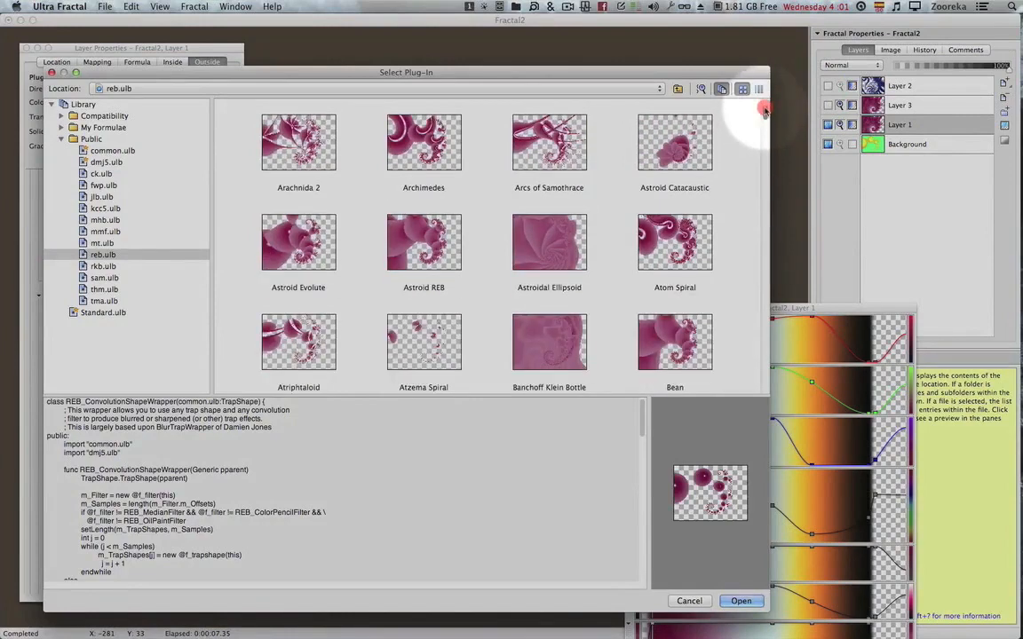
double_click(701, 238)
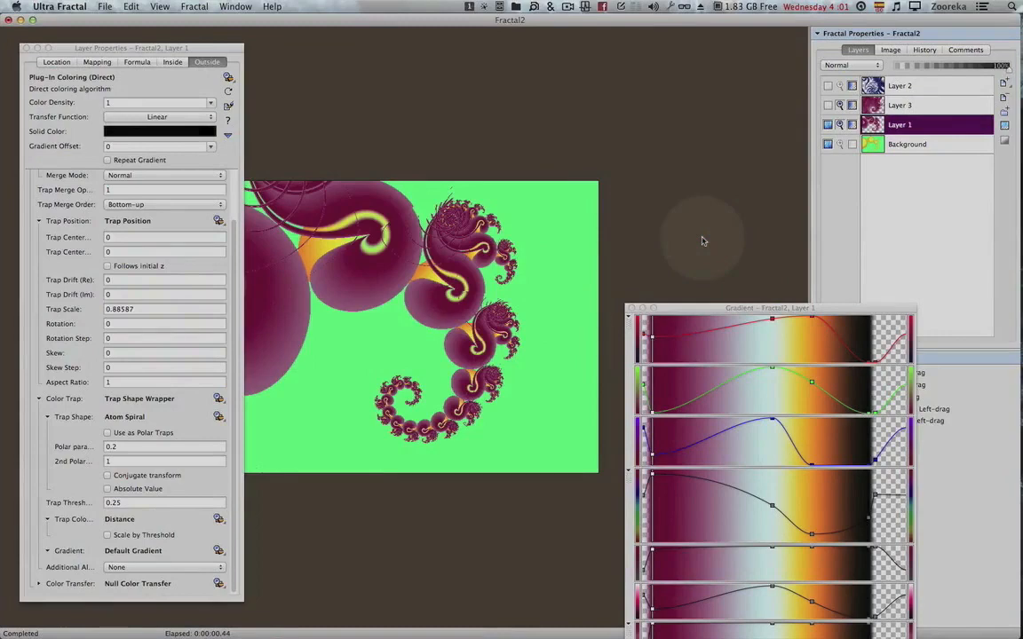
Step: Show Layer 3 above Layer 1 and set its merge mode to Soft Light
click(828, 104)
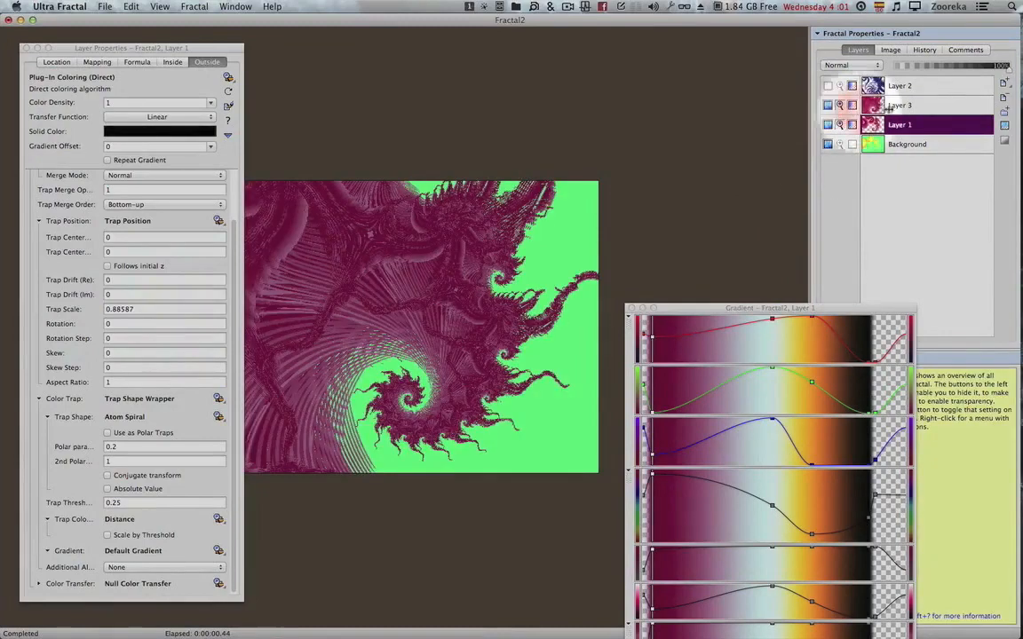
click(897, 106)
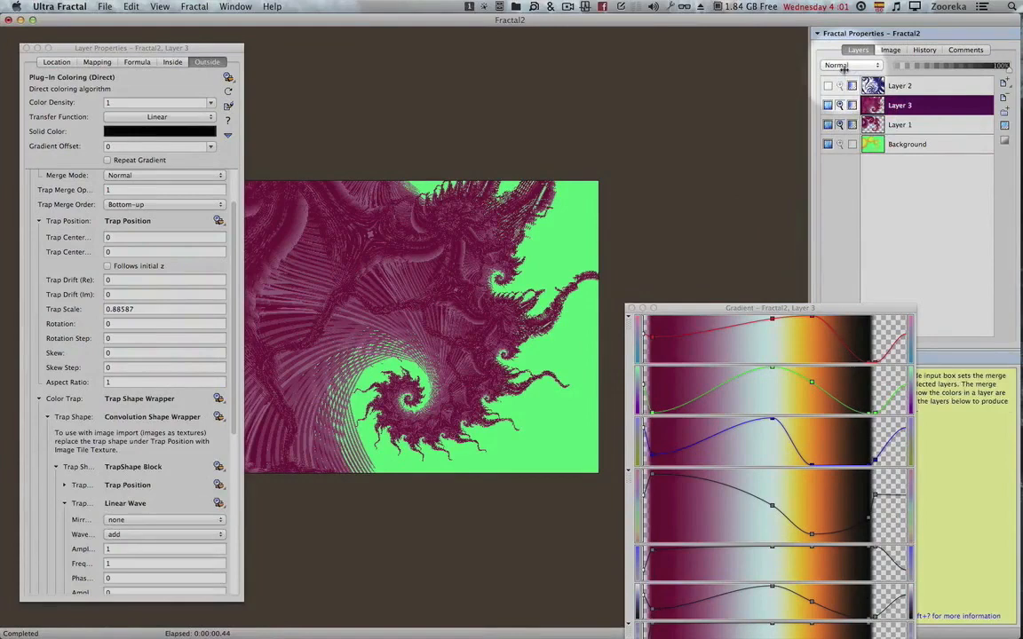
key(alt+shift+Page_Down)
key(alt+shift+Page_Down)
key(alt+shift+Page_Down)
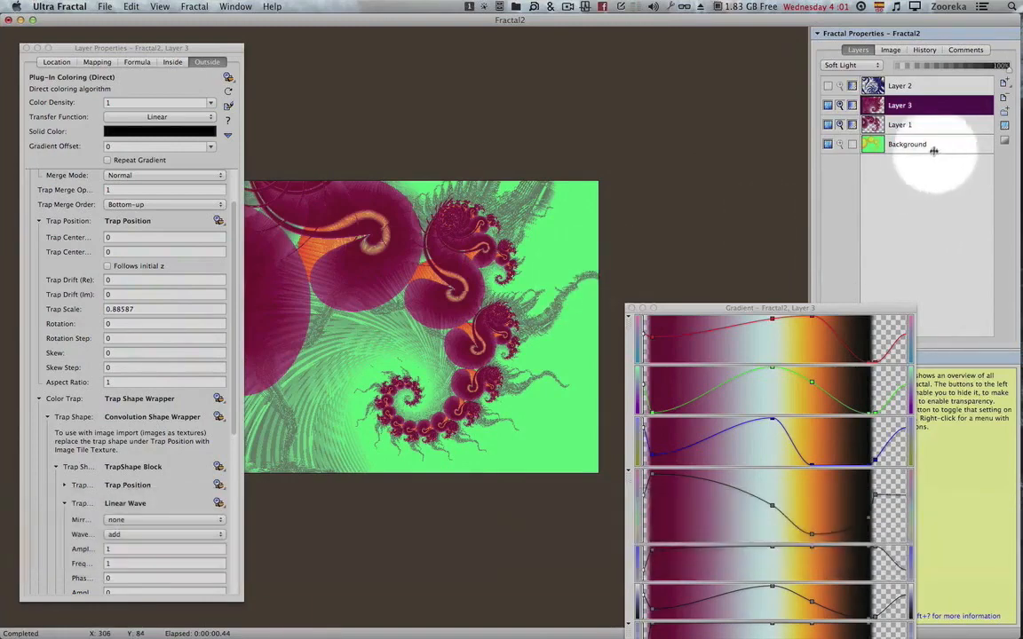
Step: Clear the layer properties window off the image to examine Layer 3 blended over the Atom Spiral layer, and bring the window back
drag(479, 293, 452, 302)
key(super+z)
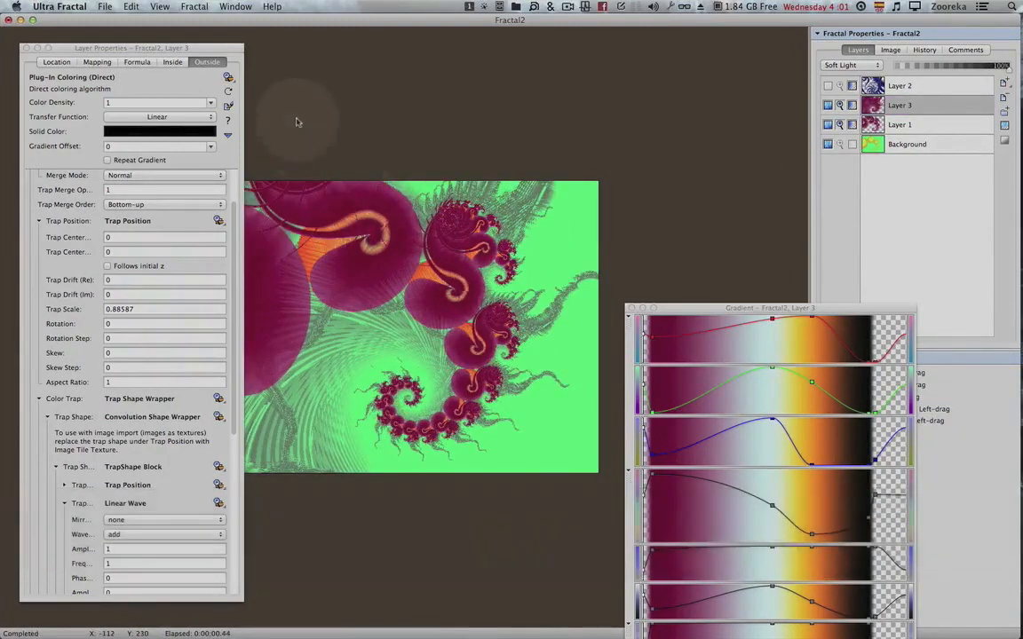
drag(222, 49, 143, 57)
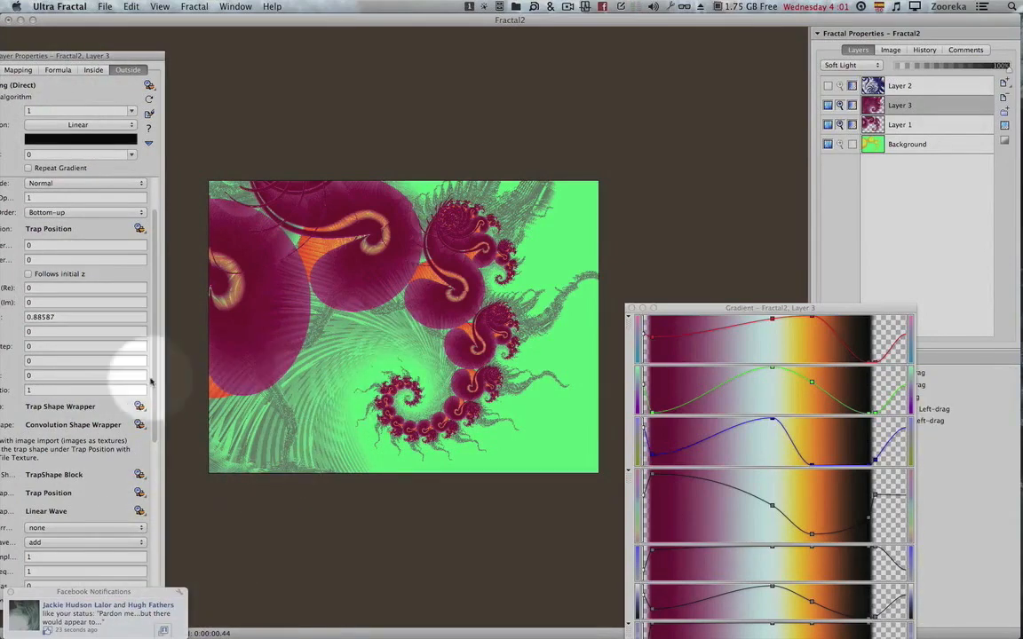
drag(154, 56, 218, 43)
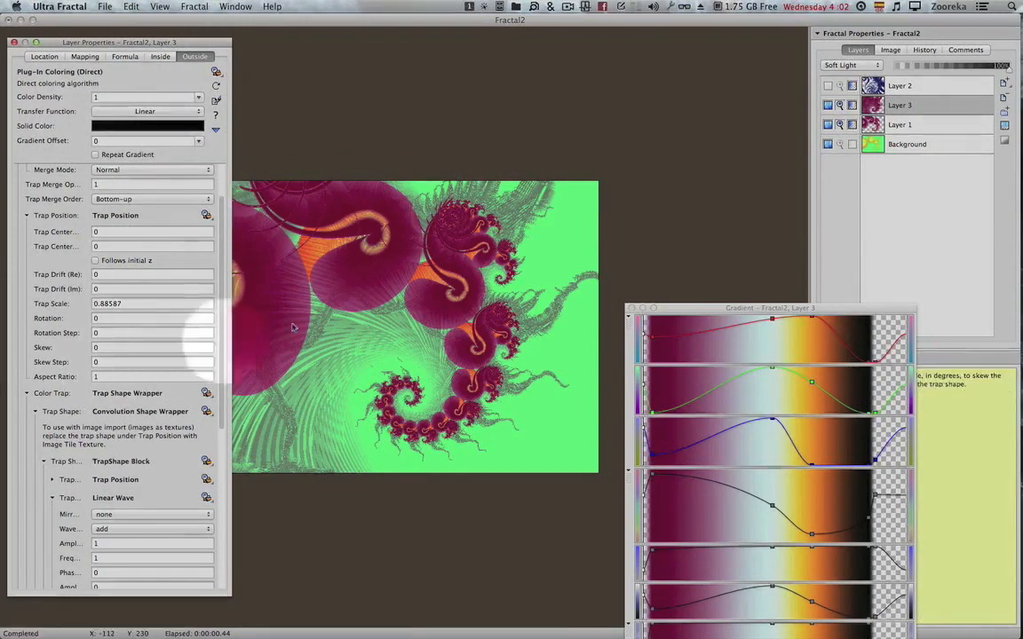
Step: Examine Layer 3 alone with Layer 1 and the Background hidden, and swap it for Layer 1 alone
click(826, 124)
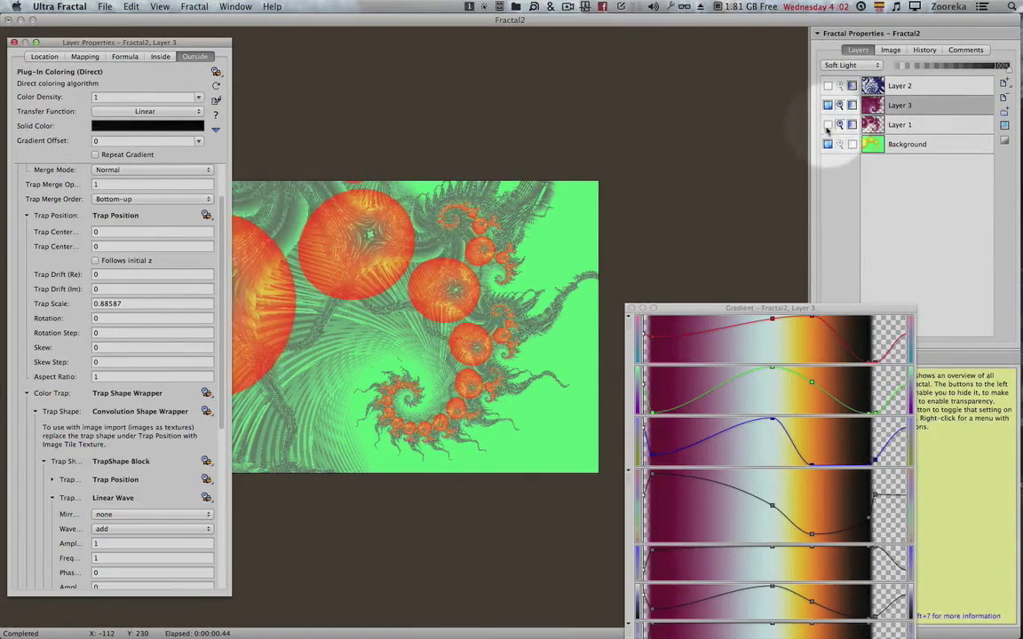
click(827, 144)
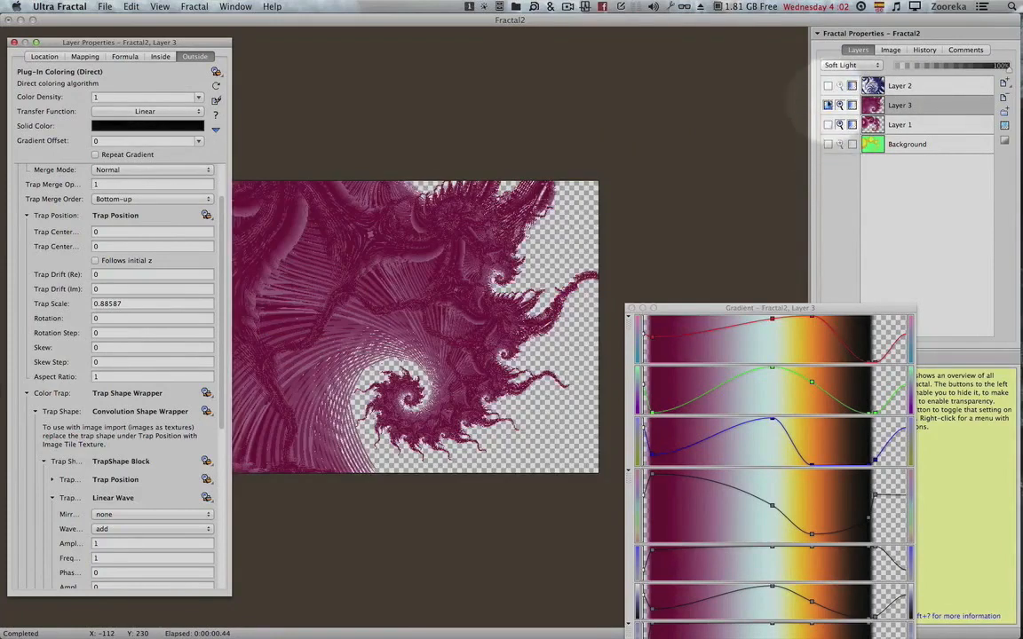
click(827, 105)
click(827, 124)
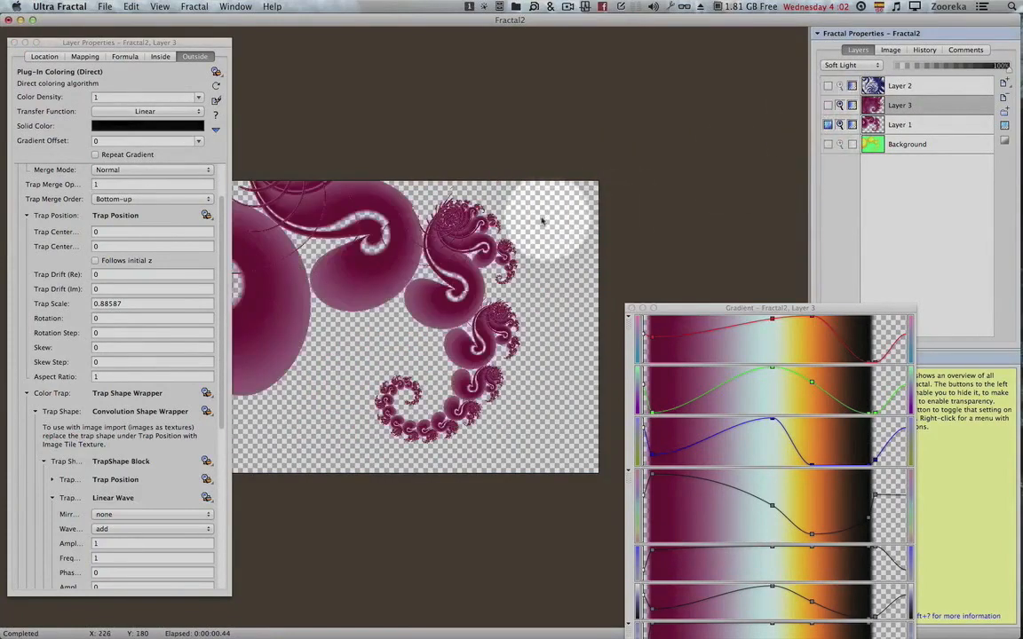